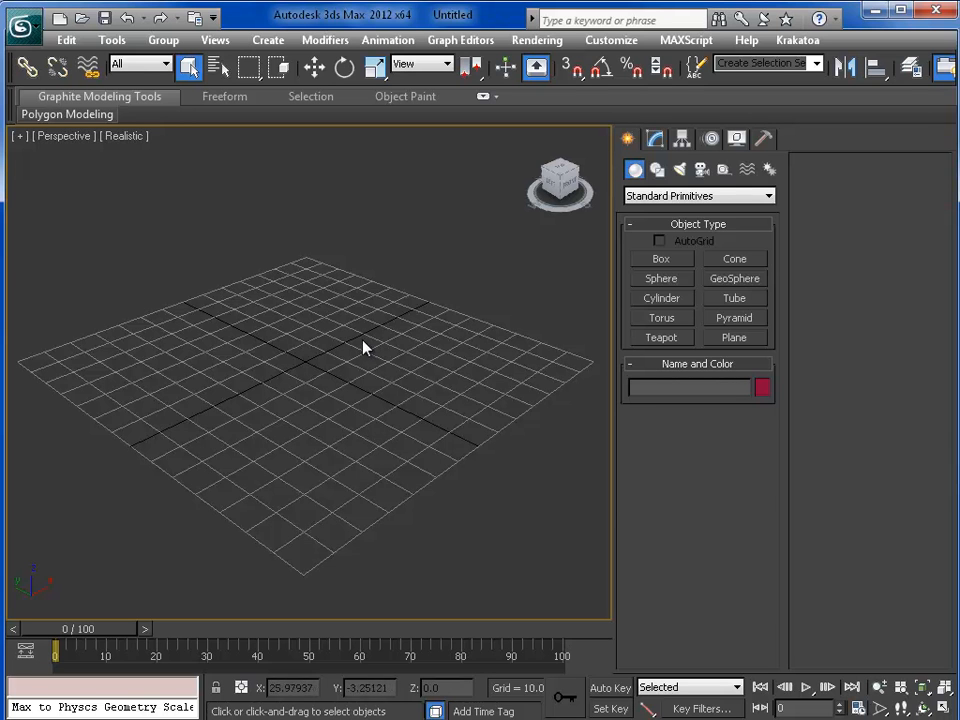
Create a sphere with a radius of about 92 at the grid centre and set its X and Y position to 0
mouse_move(379, 371)
middle_mouse_down()
mouse_move(381, 394)
mouse_move(375, 360)
mouse_move(382, 366)
middle_mouse_up()
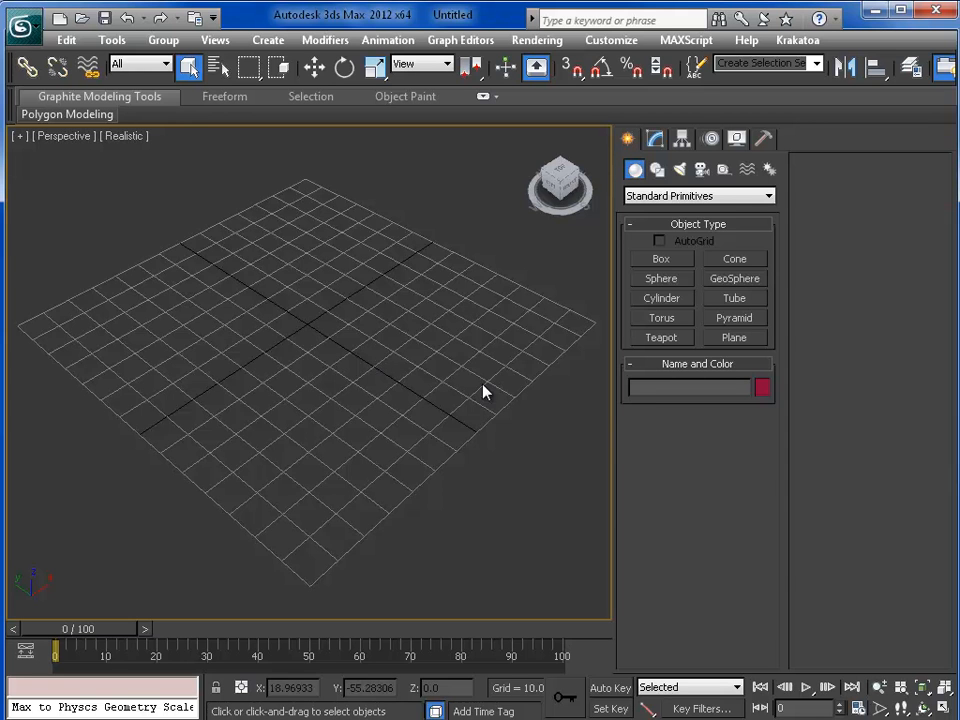
middle_click_drag(472, 435, 426, 429)
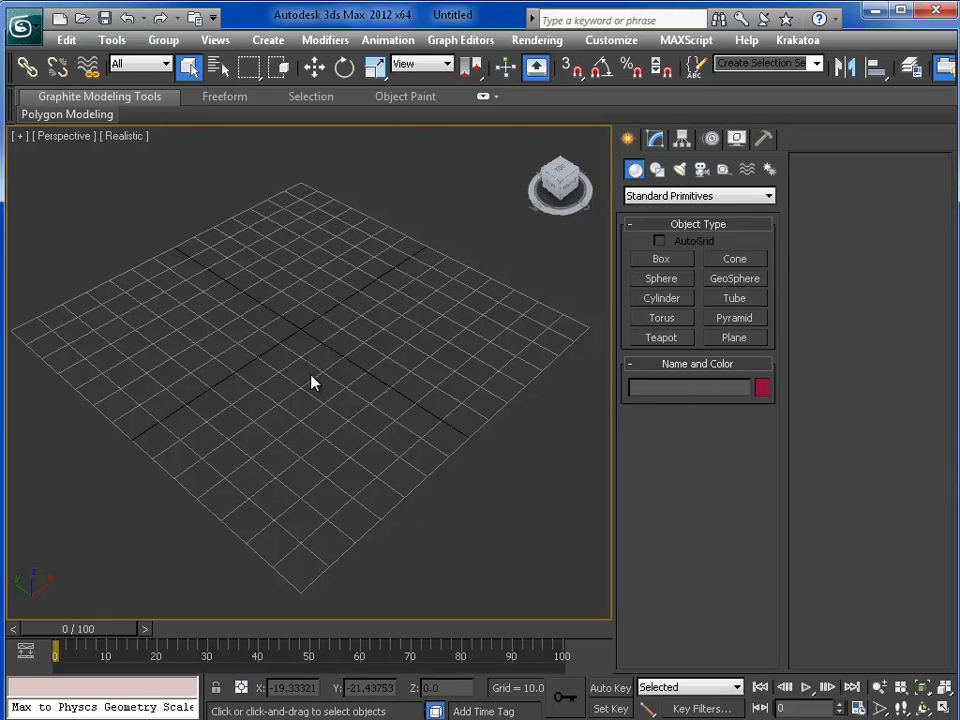
left_click(664, 283)
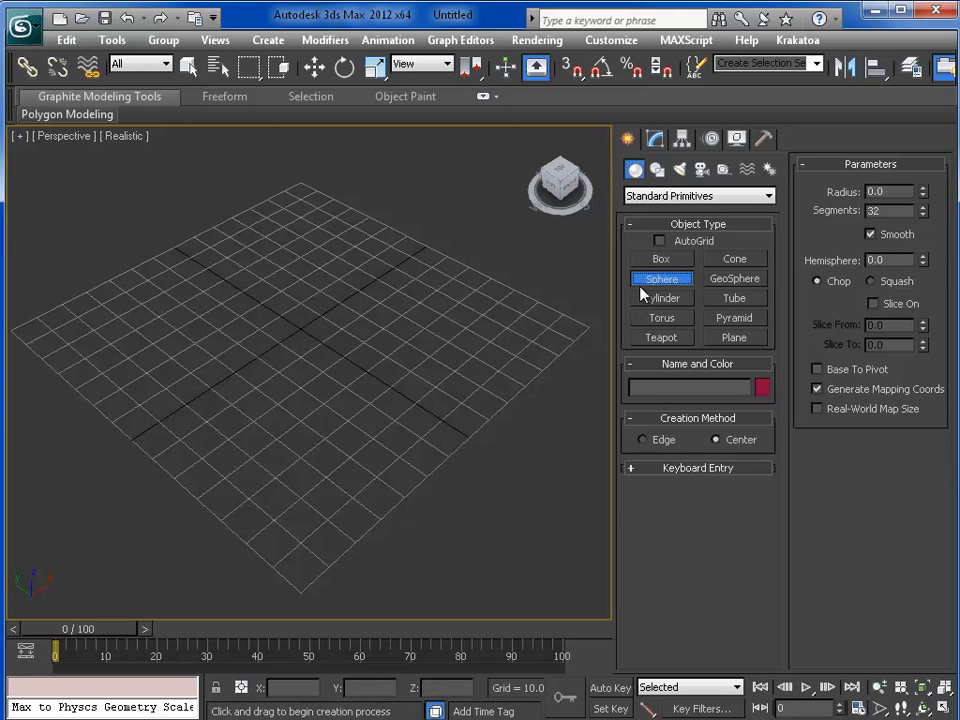
left_click_drag(300, 325, 557, 456)
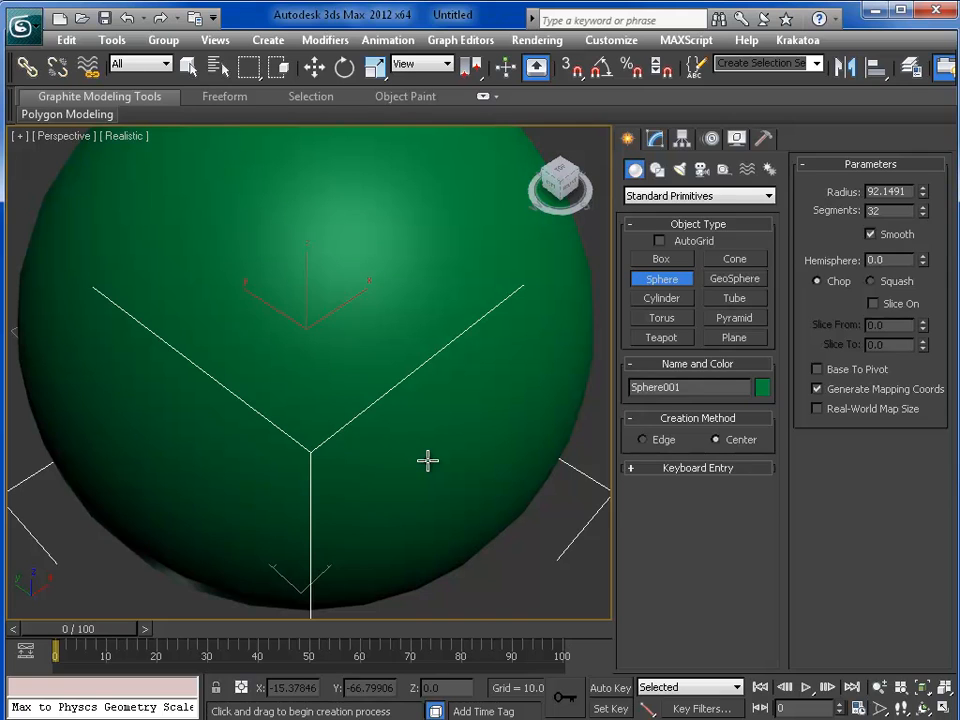
key("w")
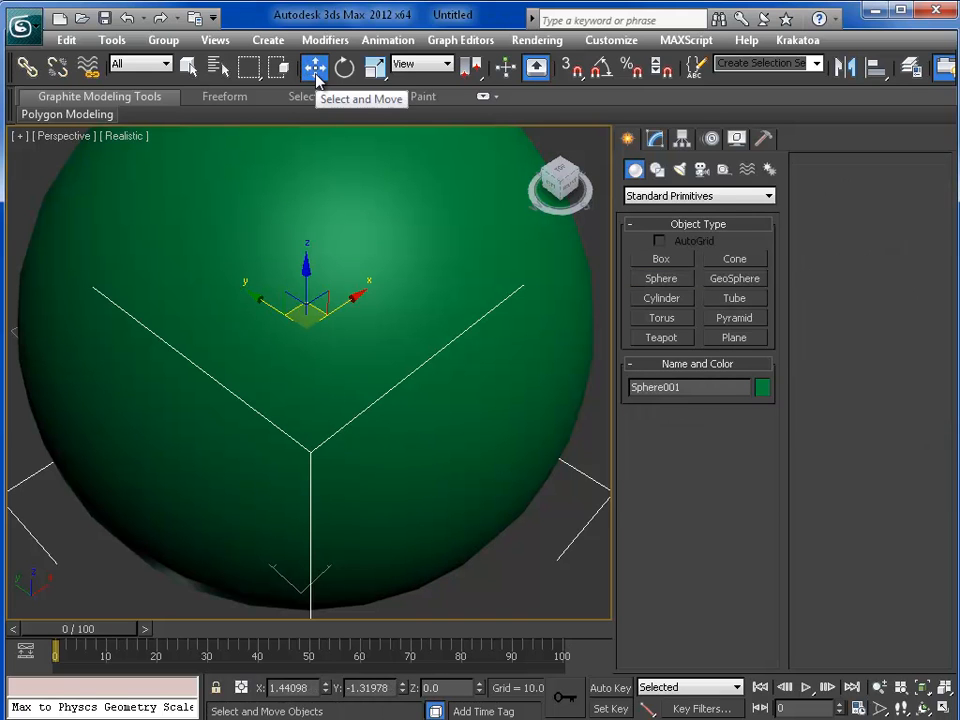
right_click(325, 689)
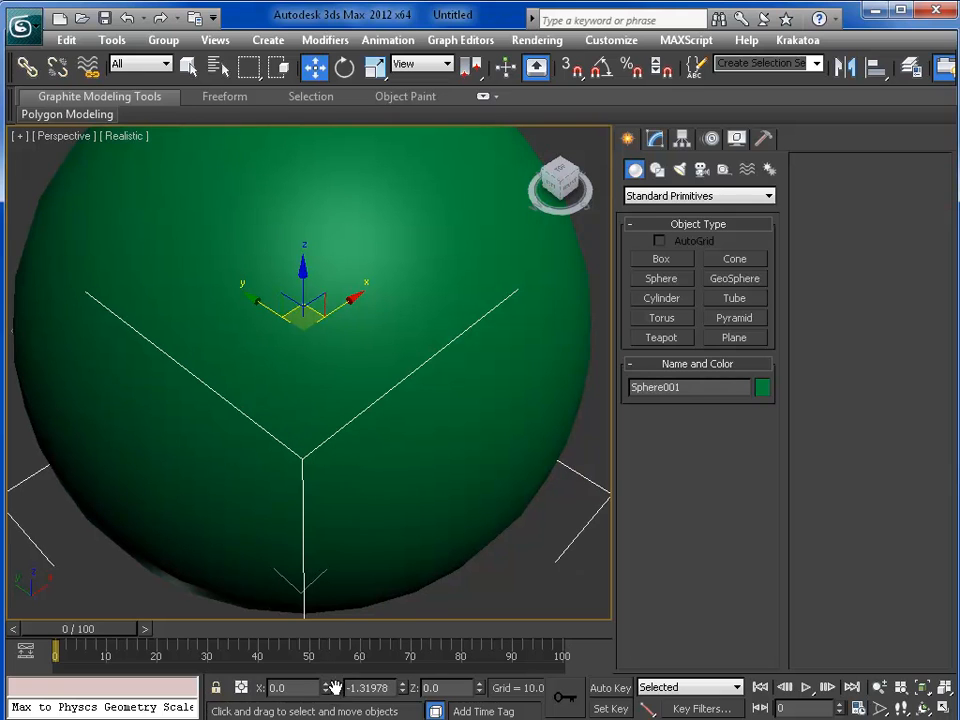
right_click(403, 690)
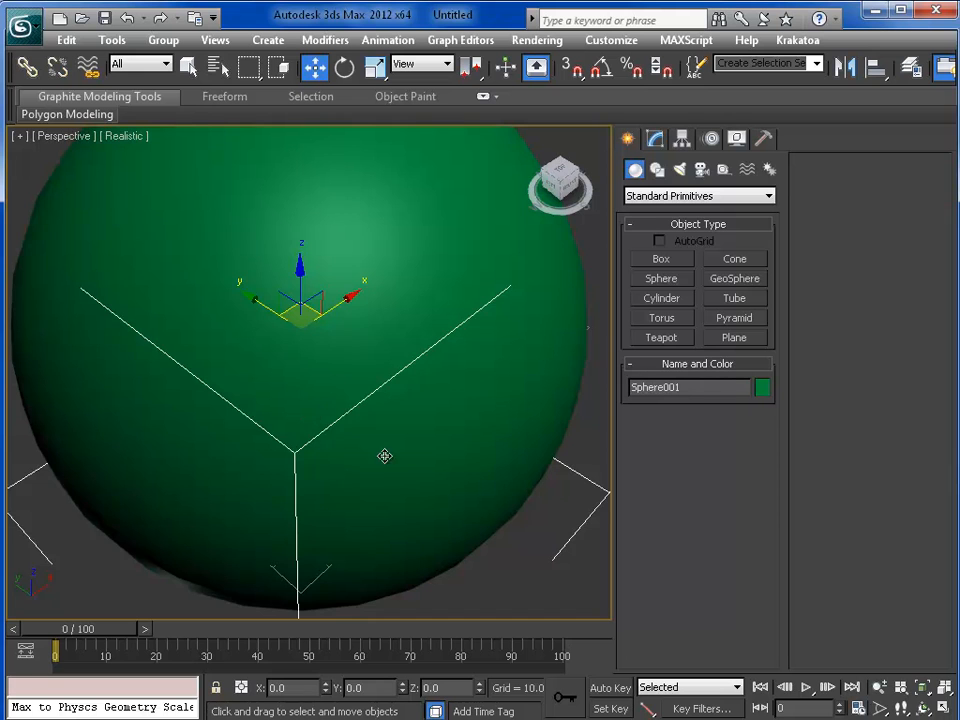
scroll(320, 475, "down", 3)
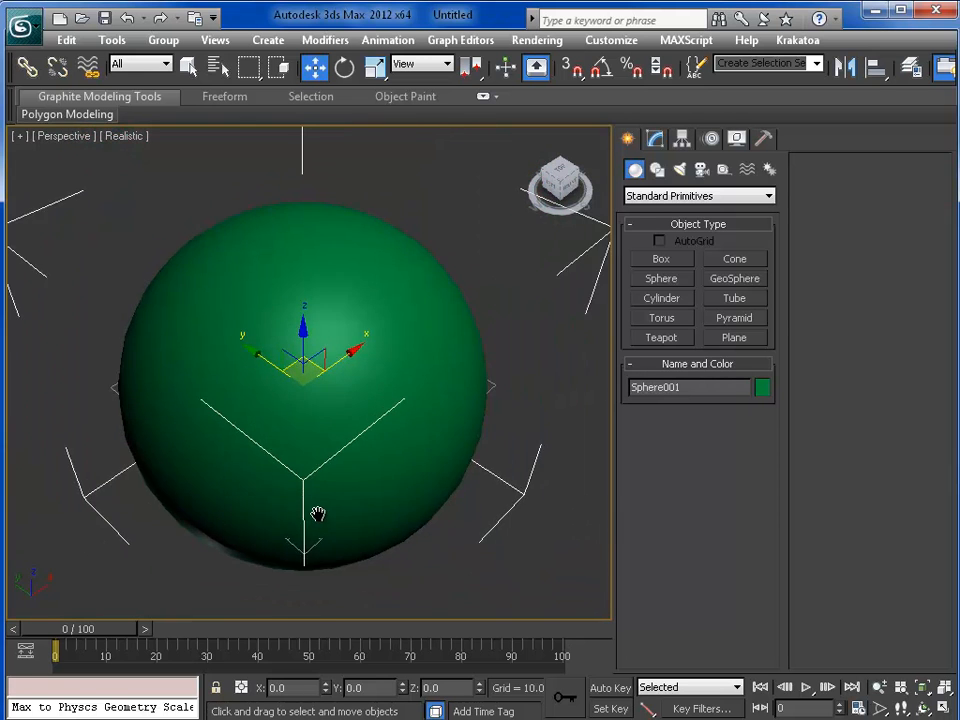
scroll(317, 512, "up", 4)
scroll(316, 512, "down", 4)
middle_click_drag(327, 505, 343, 429)
scroll(313, 526, "up", 3)
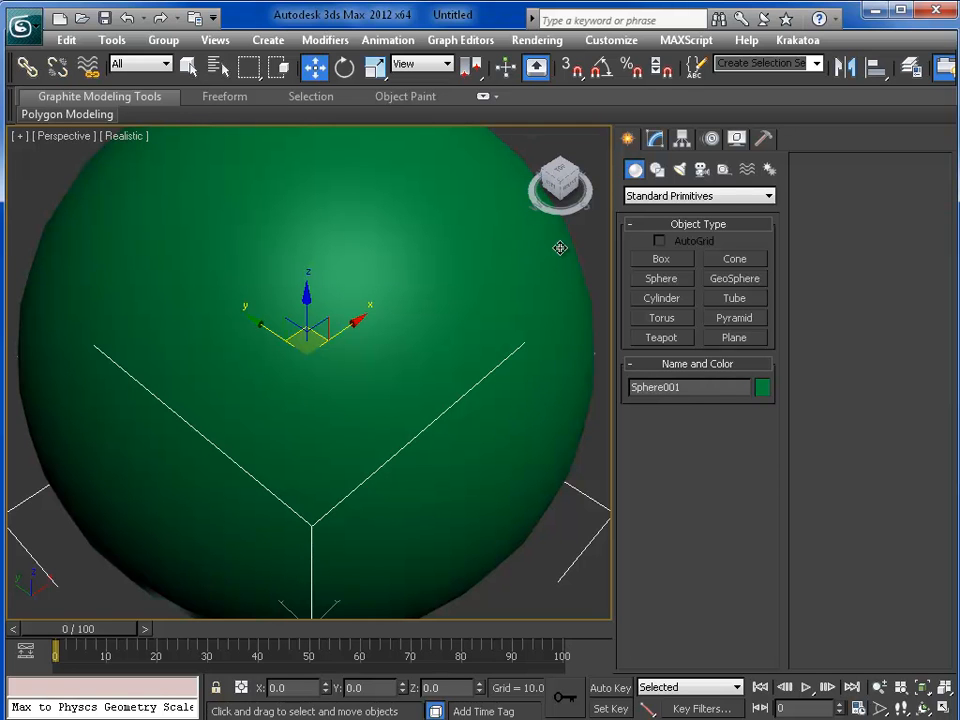
middle_click_drag(454, 413, 508, 381)
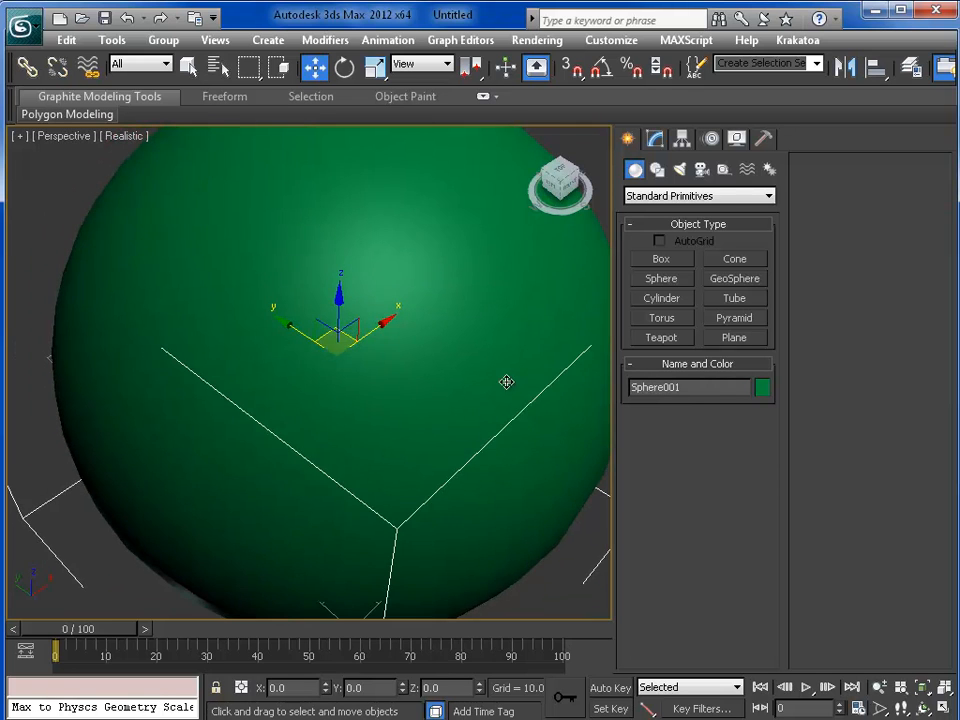
middle_click_drag(589, 304, 512, 281)
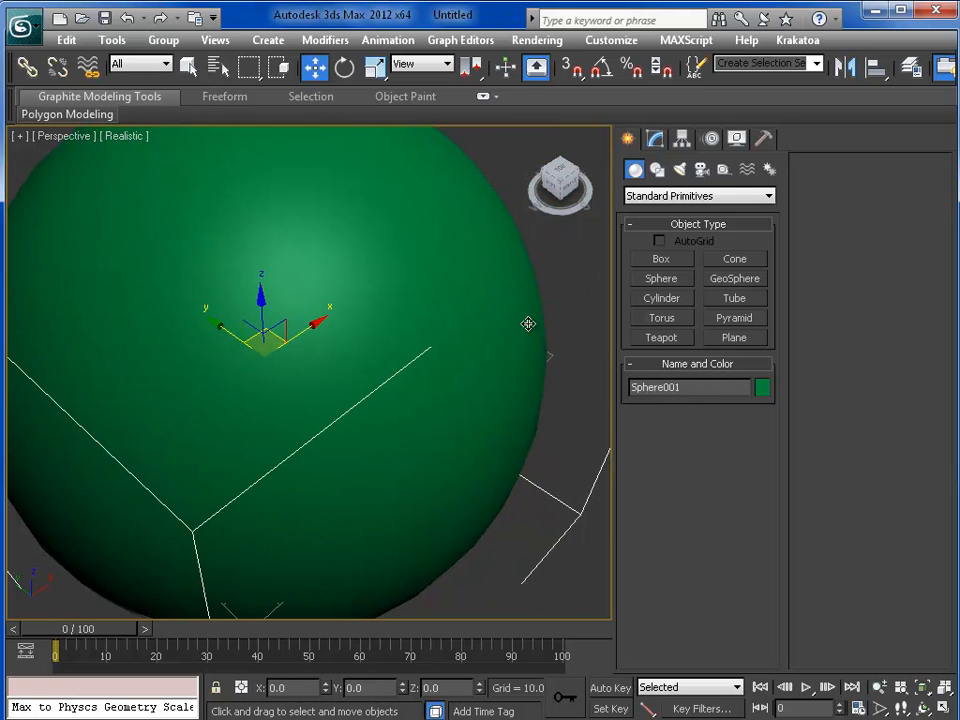
middle_click_drag(497, 405, 439, 373)
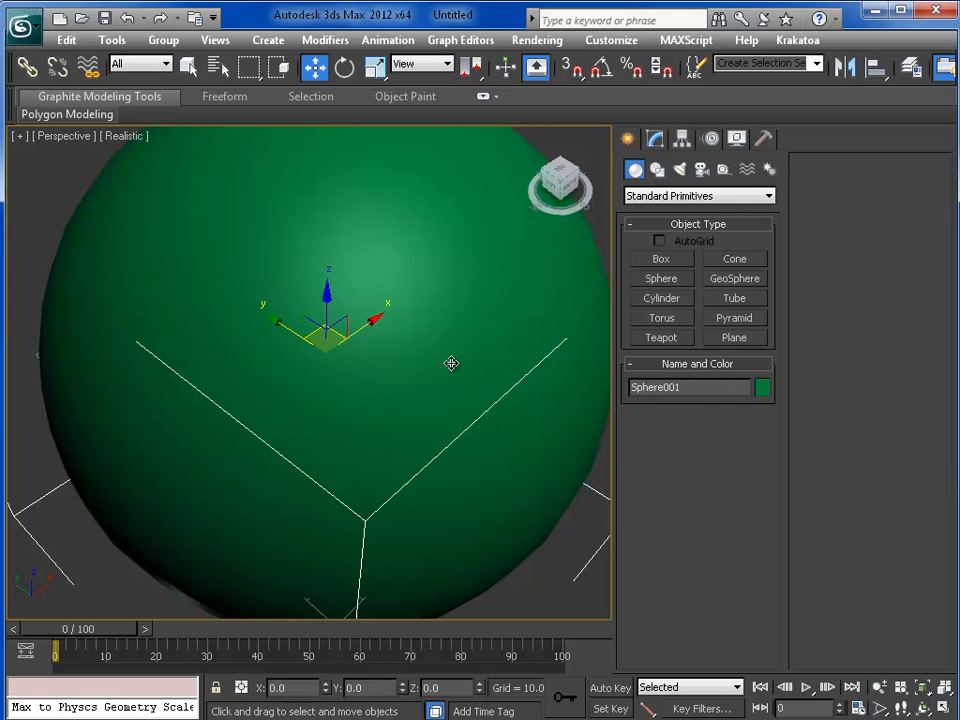
Enable the See-Through display property for the sphere in its object properties
right_click(451, 363)
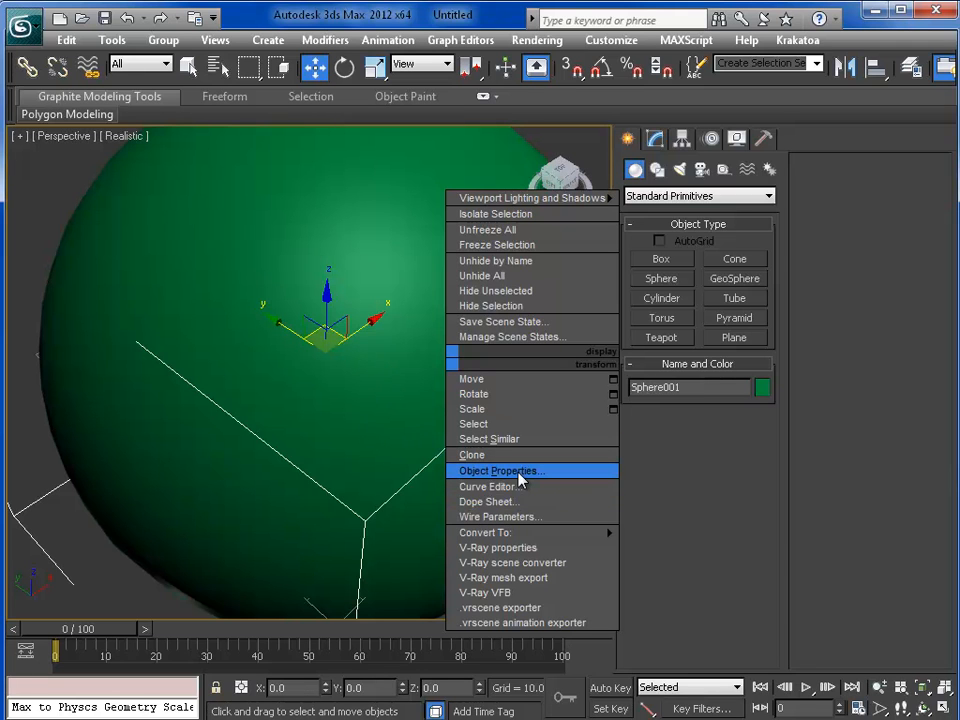
left_click(478, 472)
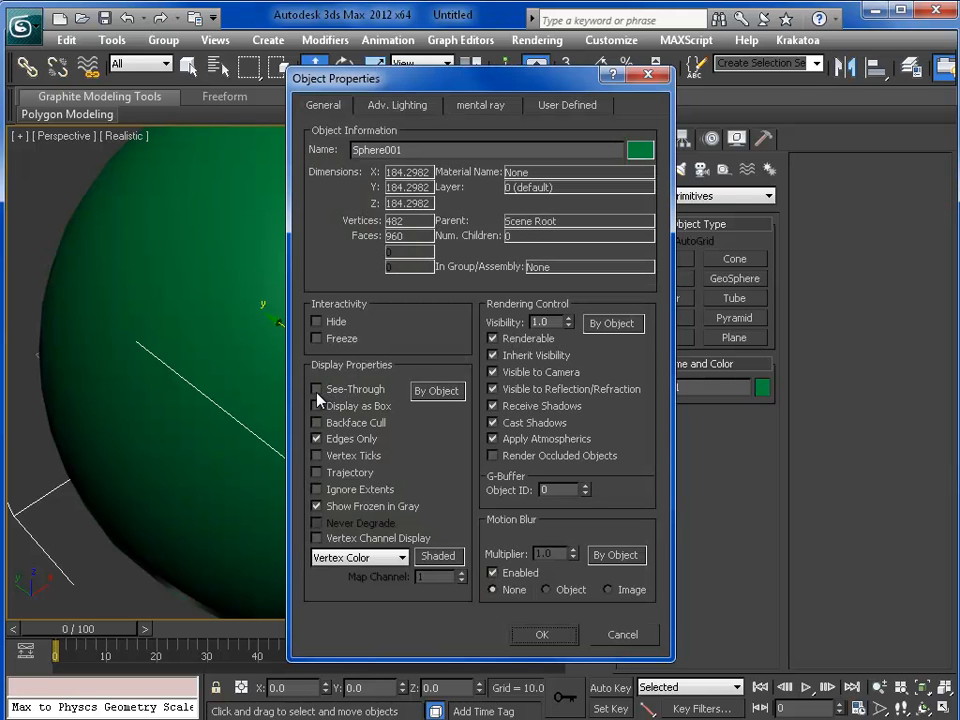
left_click(317, 390)
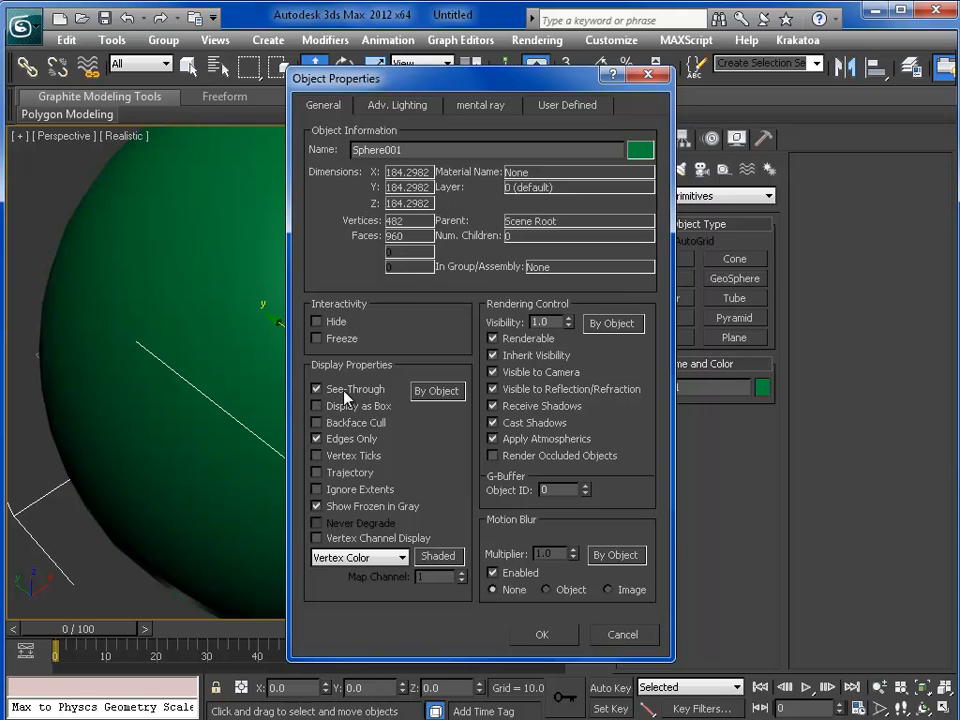
left_click(545, 638)
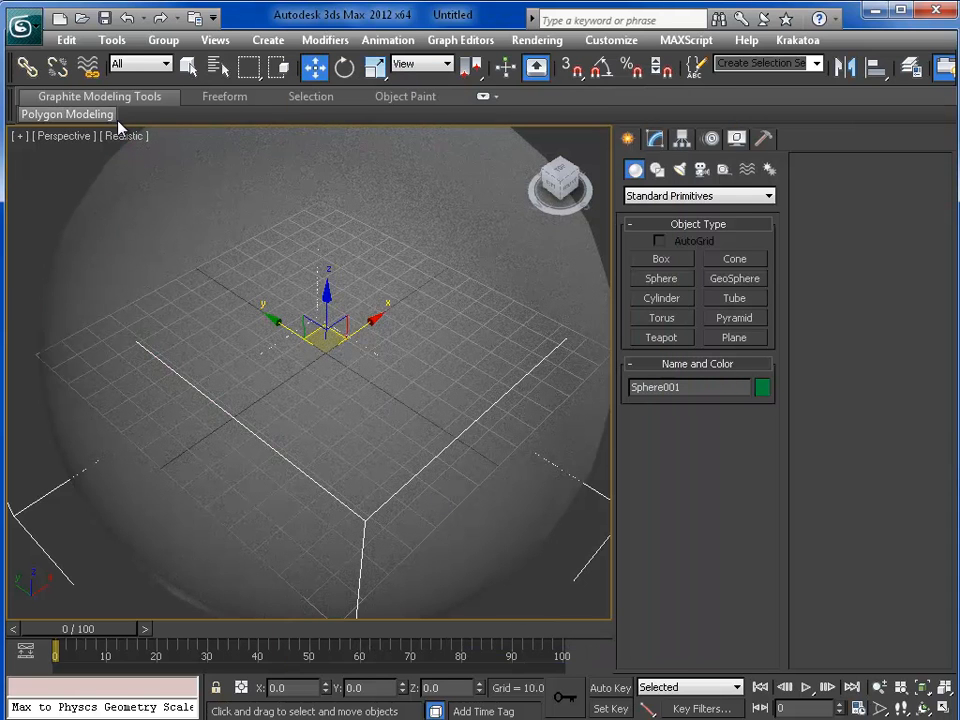
Switch the Perspective viewport's shading mode to Shaded
mouse_move(117, 118)
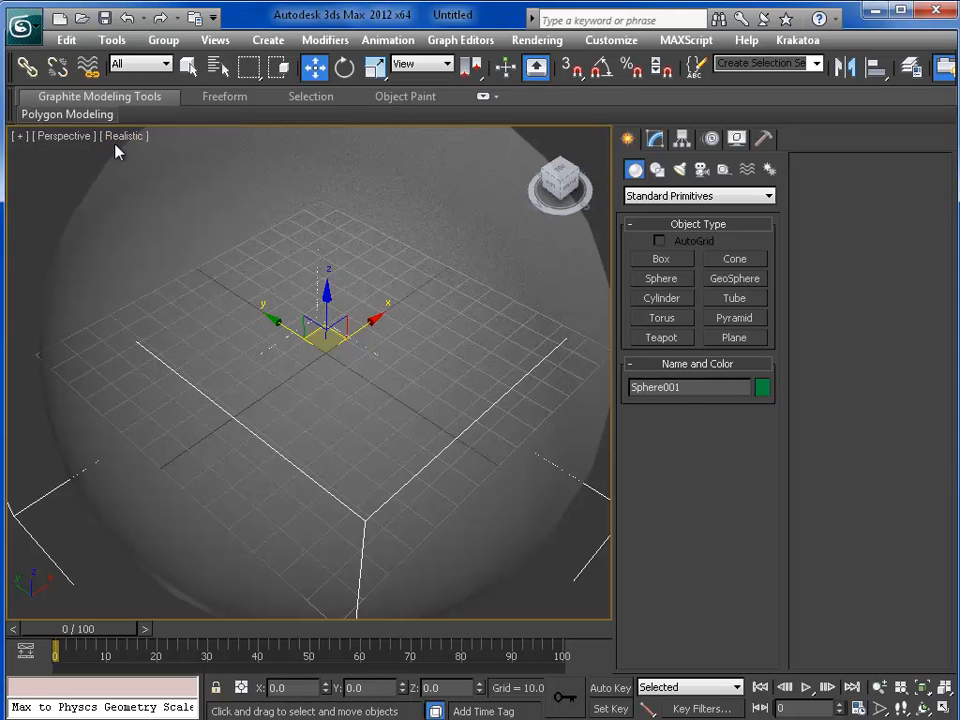
left_click(124, 136)
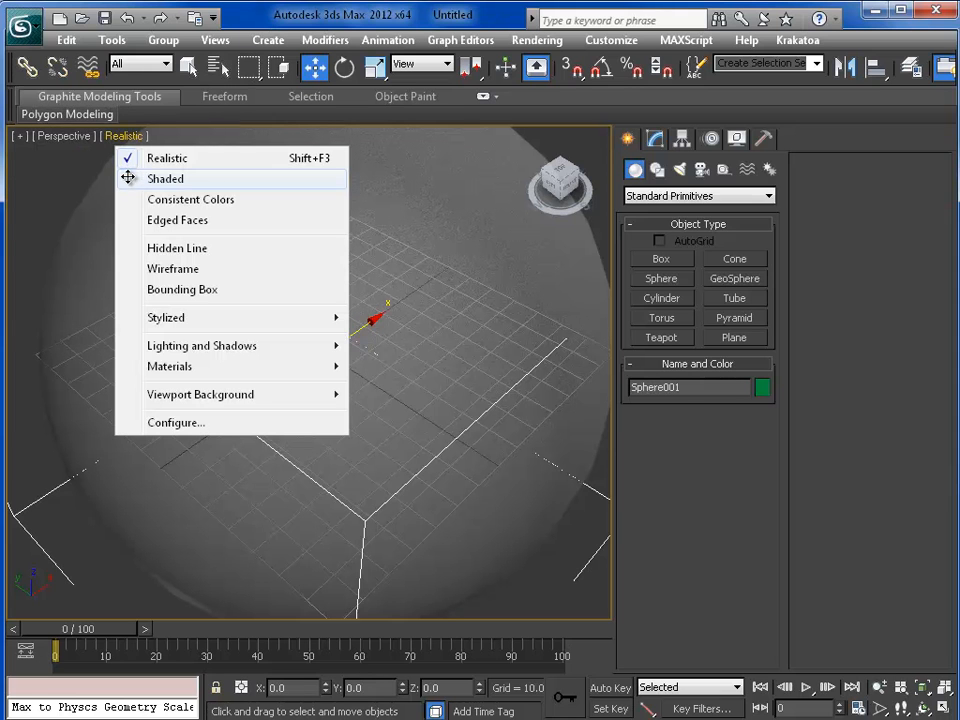
left_click(128, 178)
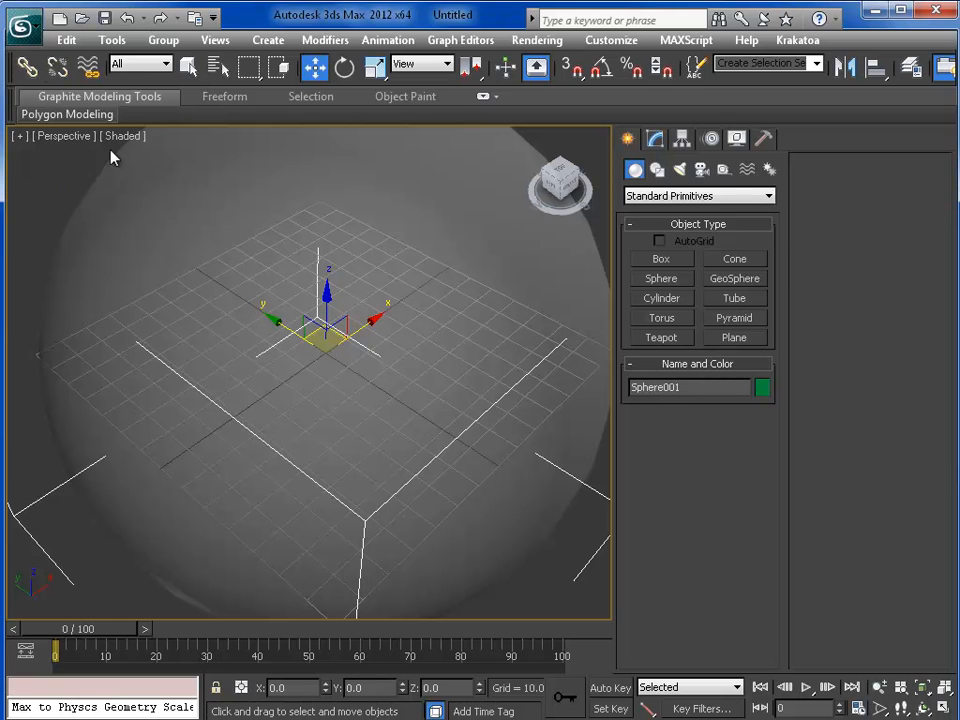
Clone the sphere as an independent copy named Emitter and reduce the copy's radius to about 4.6
left_click(66, 42)
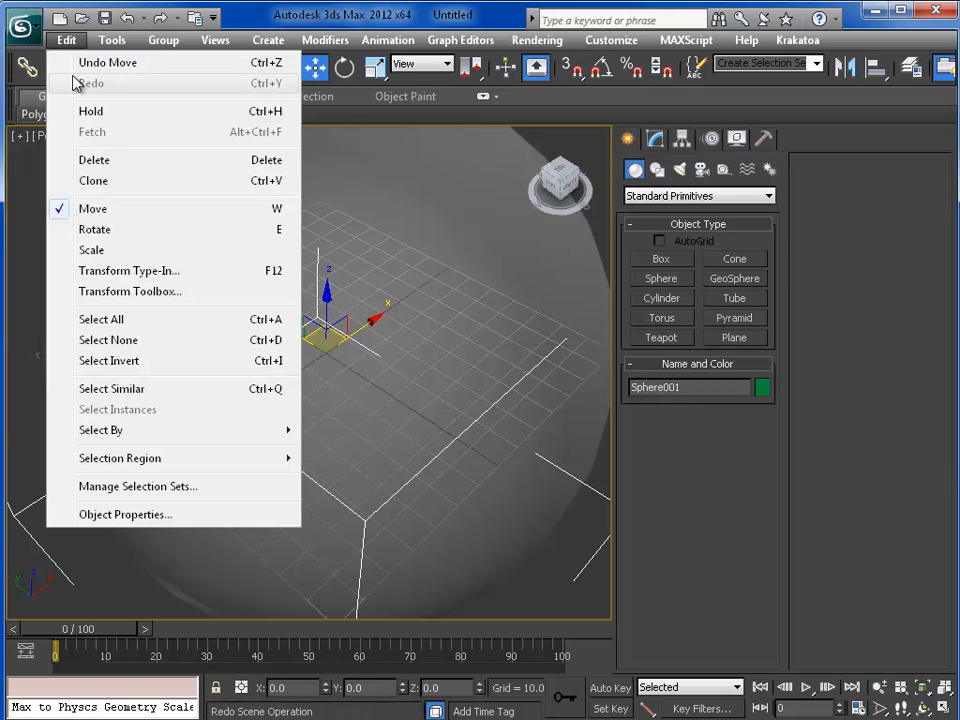
left_click(462, 12)
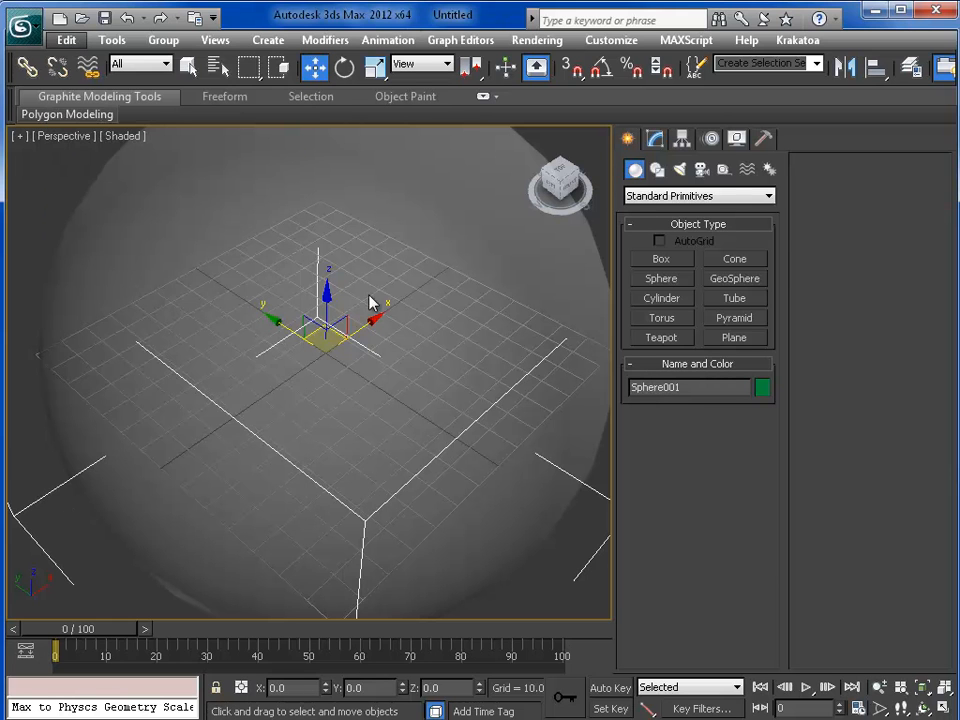
key("ctrl+v")
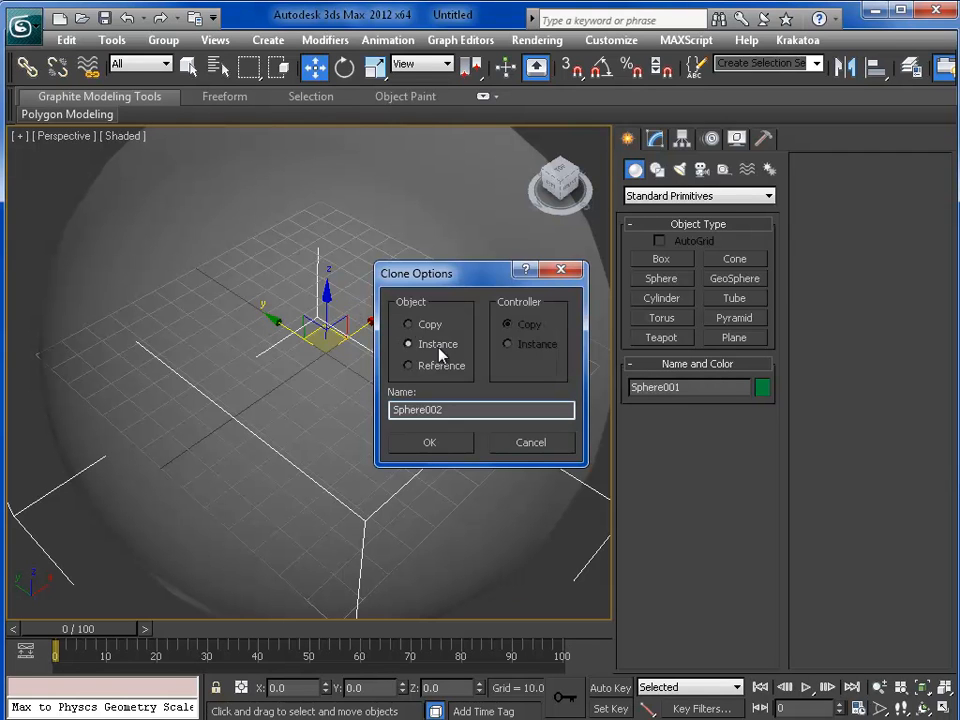
left_click(412, 322)
left_click_drag(465, 409, 104, 388)
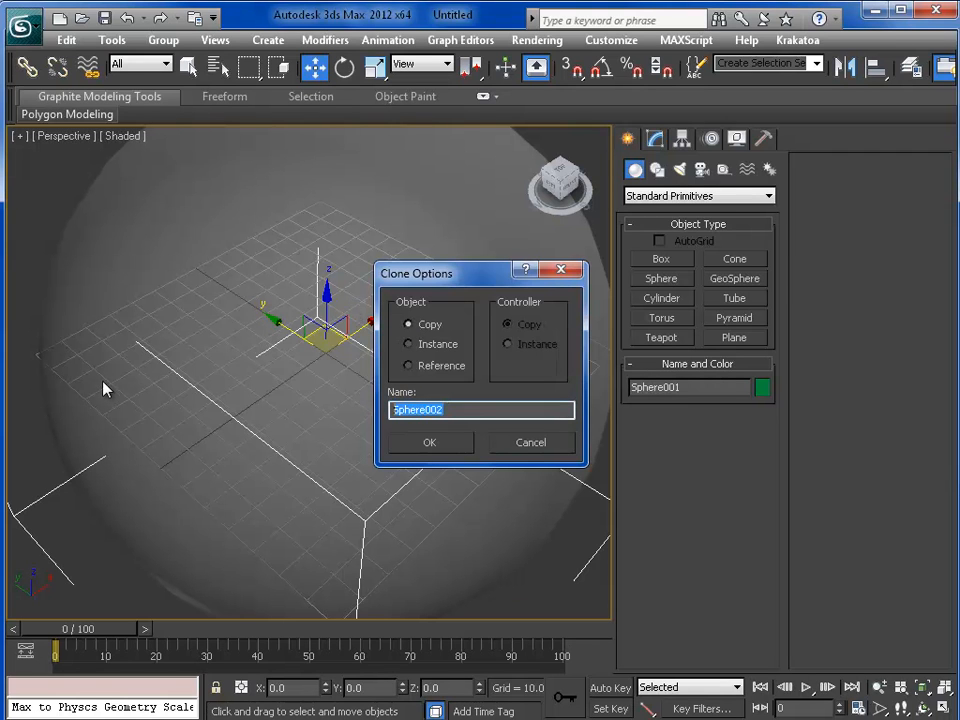
type("Emitter")
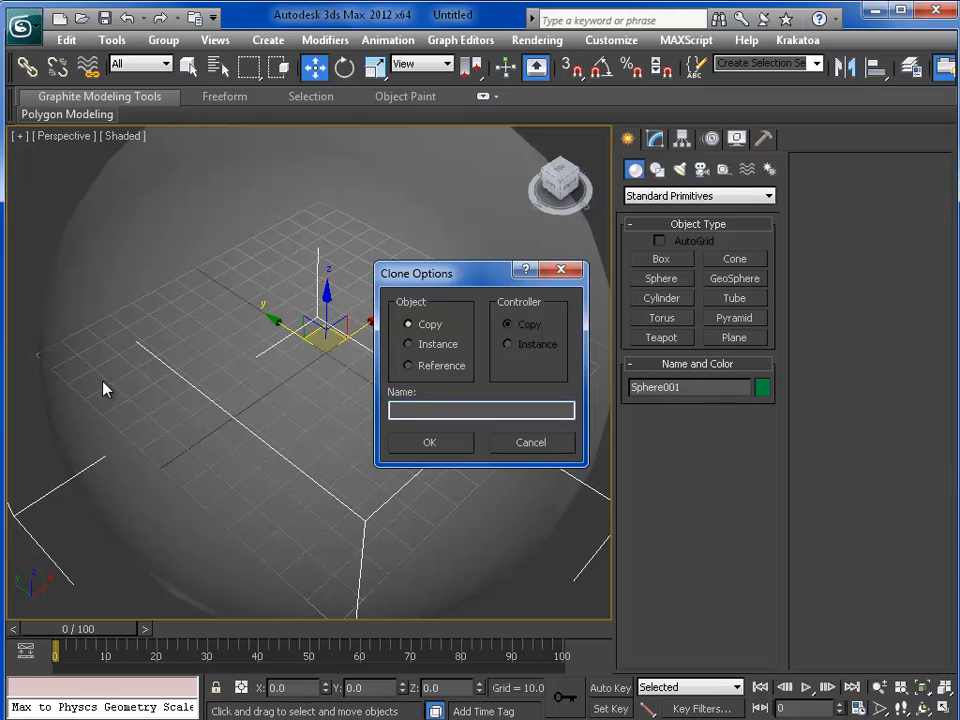
key("Return")
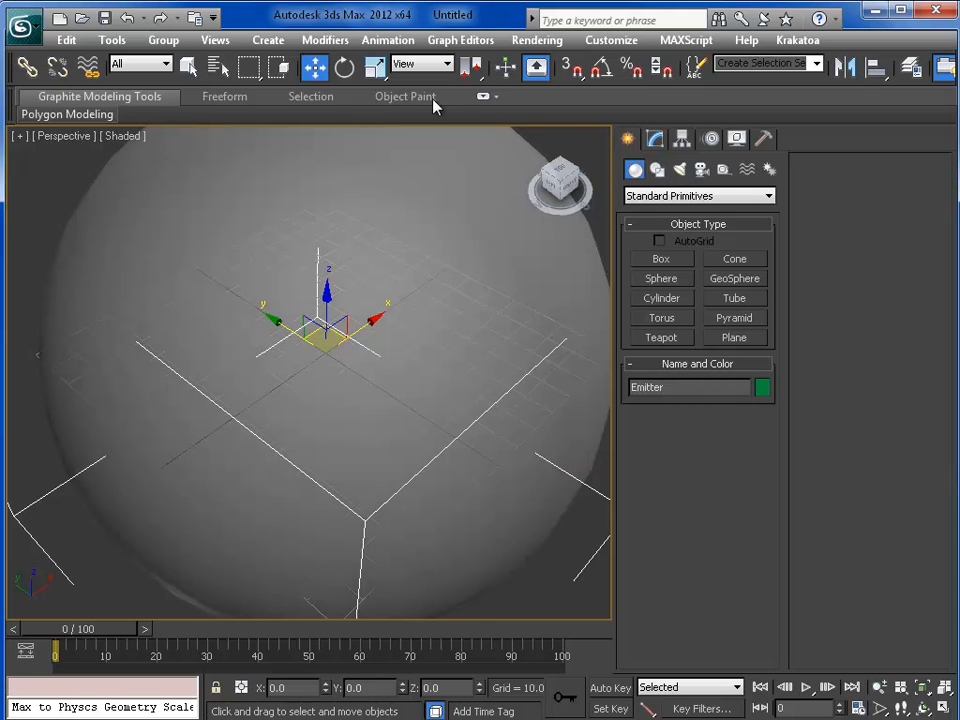
left_click(656, 139)
left_click_drag(750, 410, 750, 494)
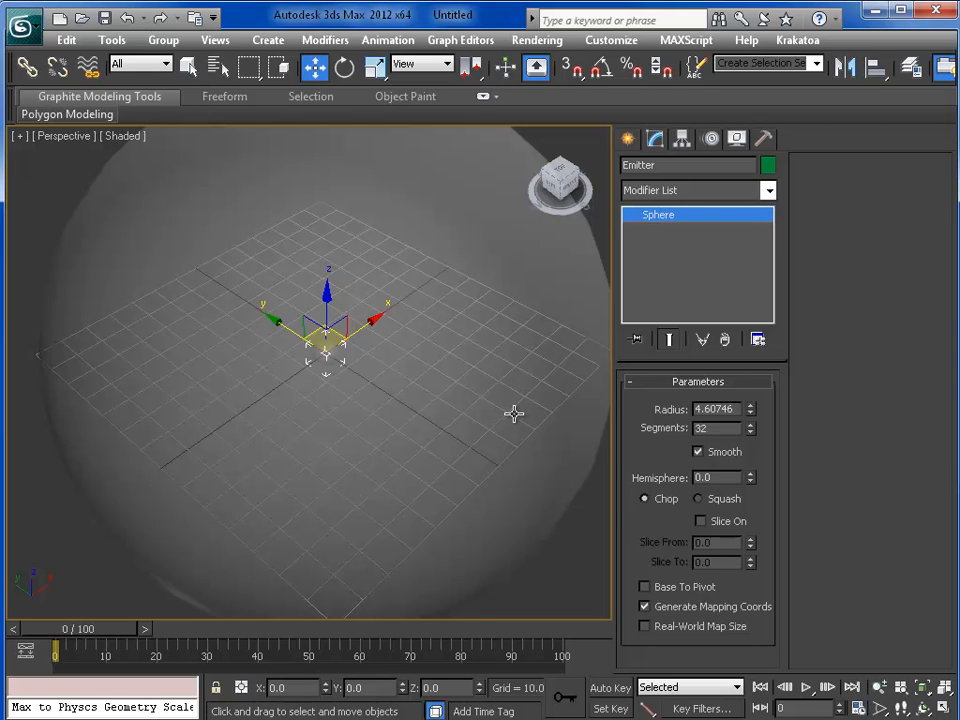
Select the large outer sphere and apply a Normal modifier to flip its normals
left_click(531, 316)
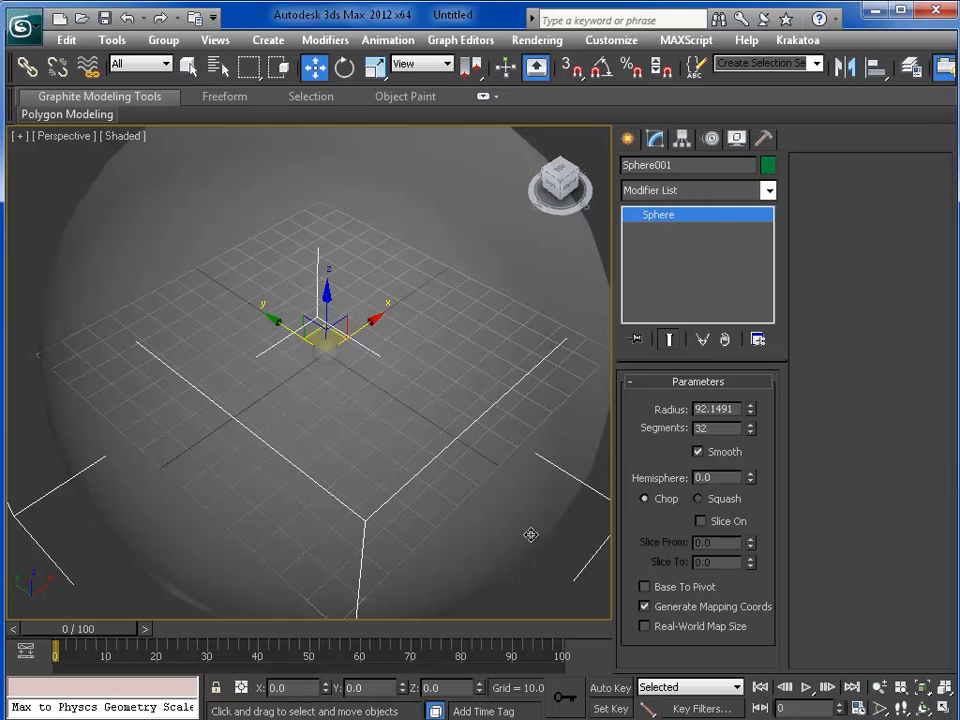
left_click(685, 191)
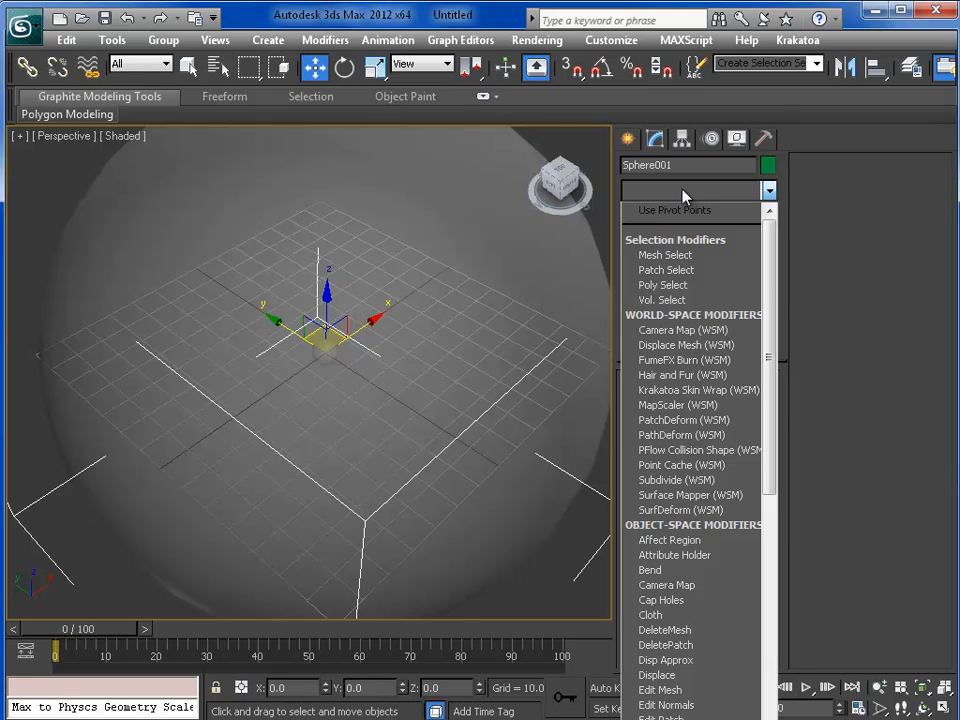
key("n")
key("n")
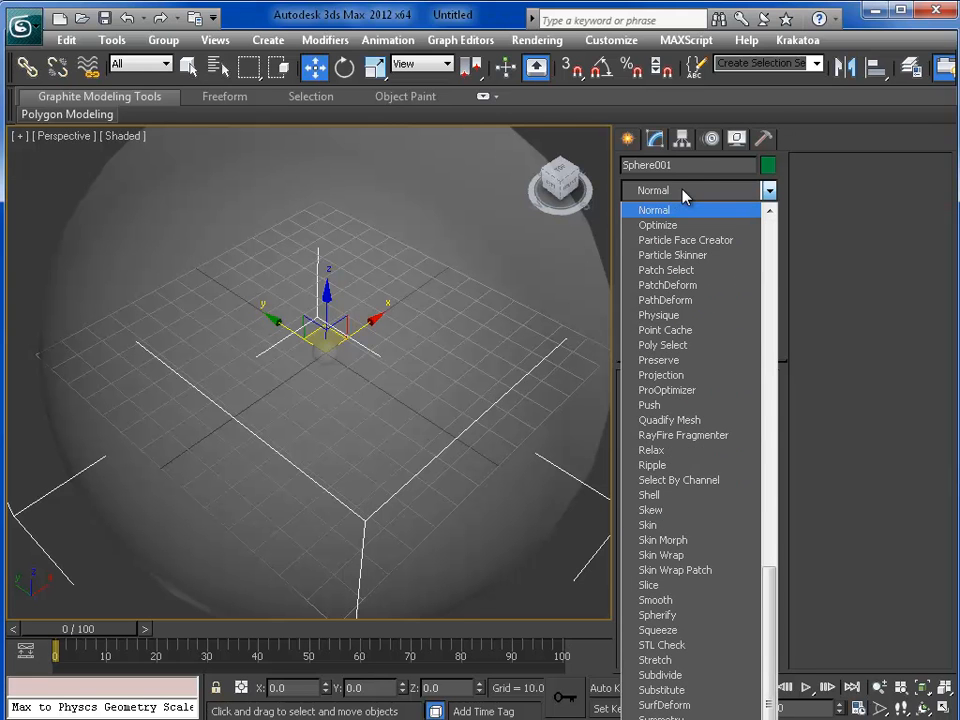
left_click(665, 210)
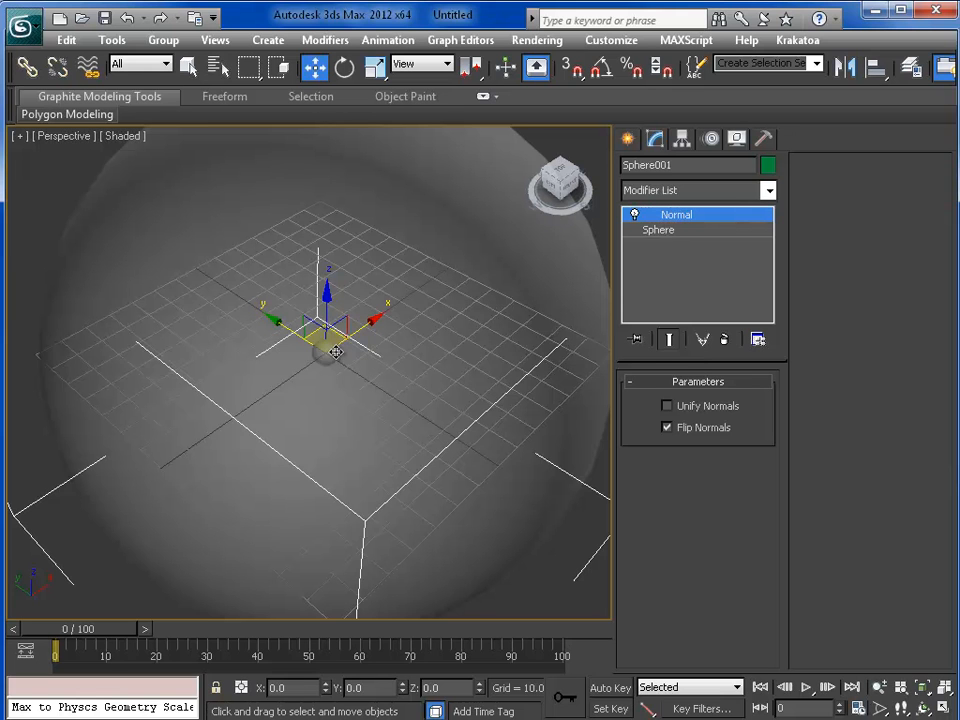
Open Particle View for setting up a particle flow
scroll(352, 352, "up", 5)
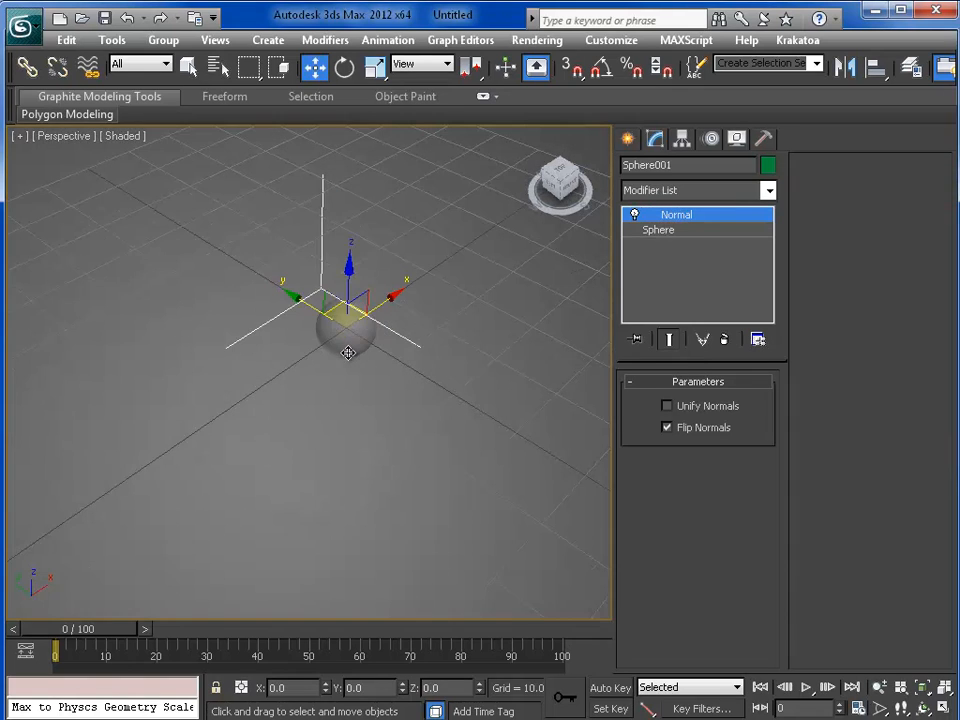
scroll(346, 319, "up", 5)
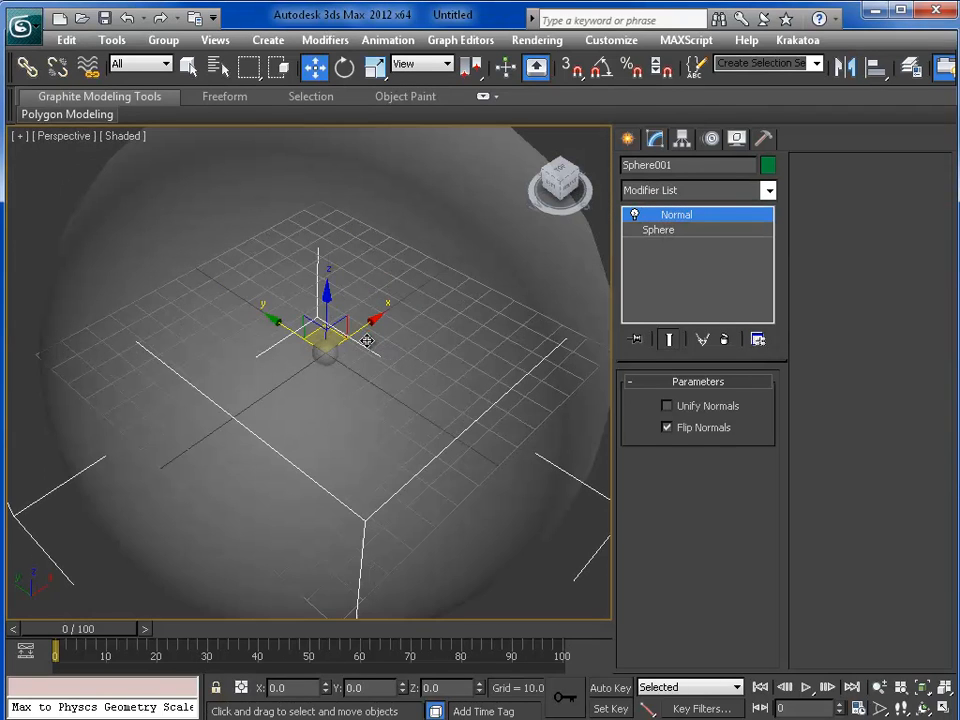
middle_click_drag(367, 341, 367, 381)
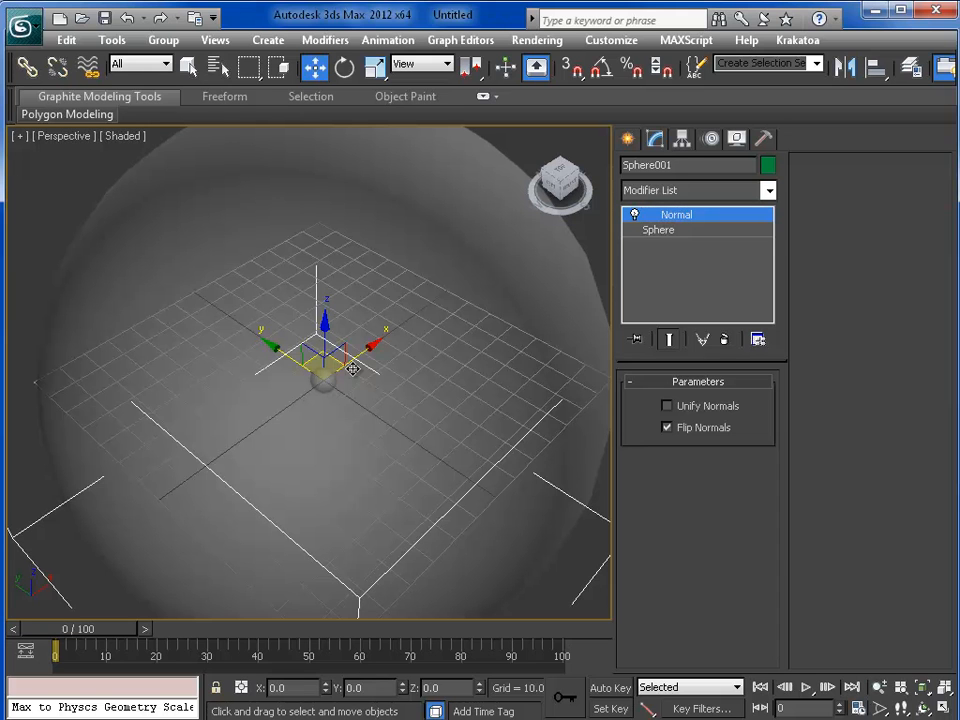
middle_click_drag(386, 424, 390, 414)
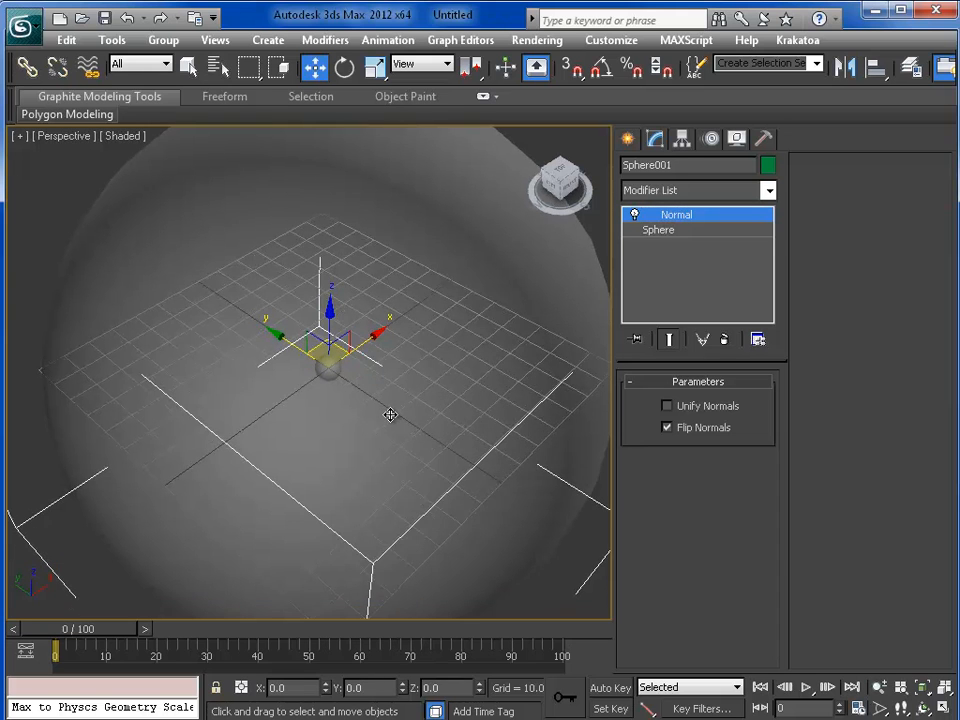
key("6")
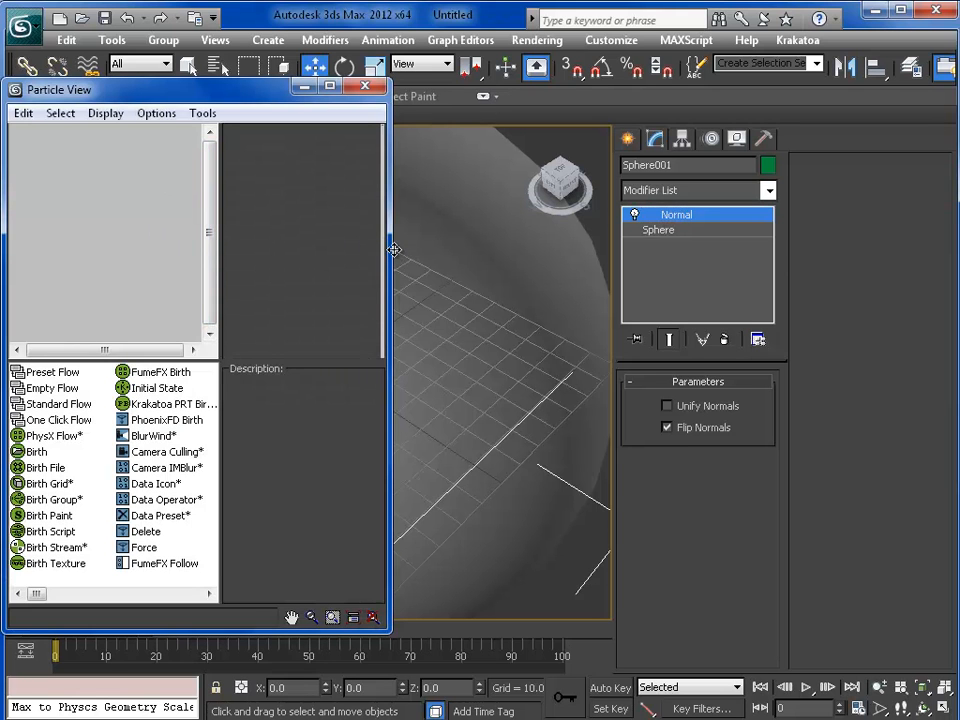
Widen the Particle View window and add a Standard Flow to the empty event display
left_click(537, 67)
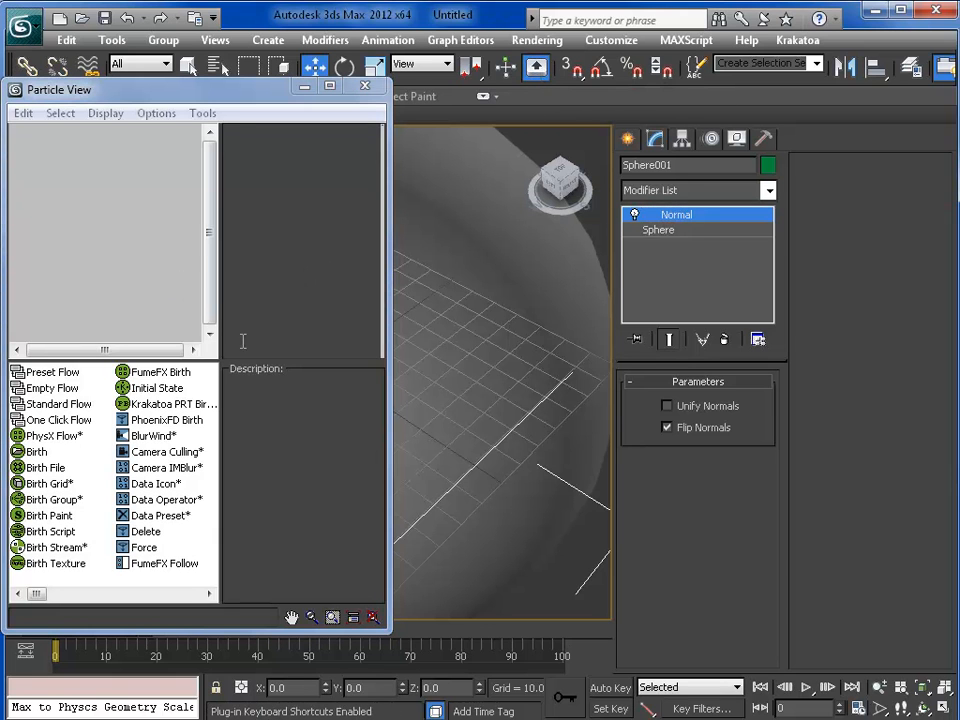
left_click_drag(388, 448, 487, 448)
left_click_drag(58, 404, 62, 200)
middle_click_drag(247, 310, 211, 204)
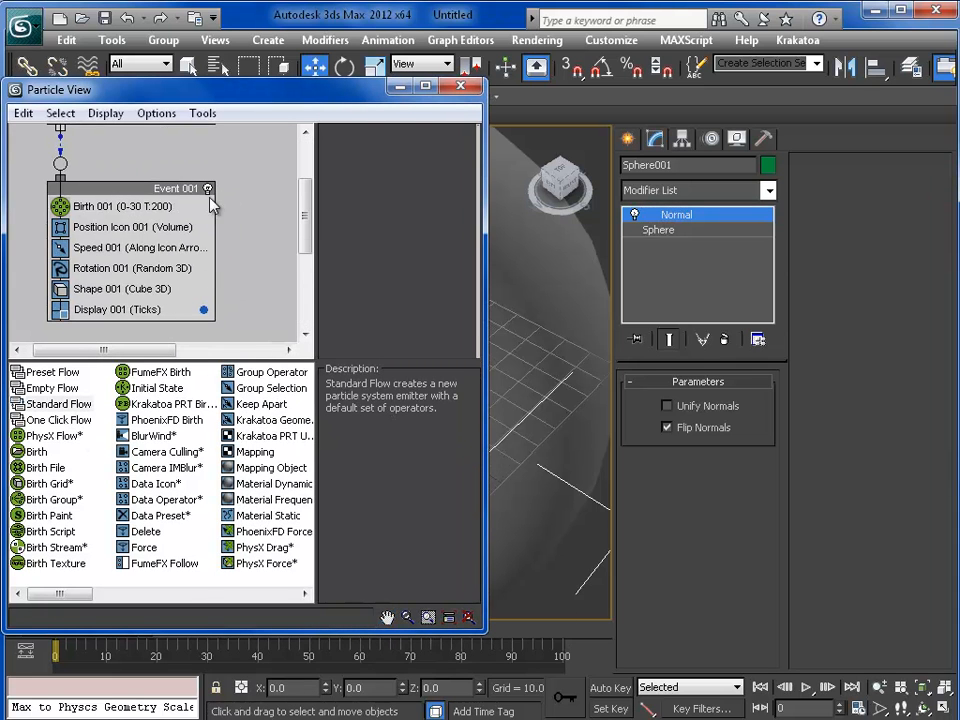
Delete the Position Icon, Speed, Rotation and Shape operators from Event 001
left_click(135, 227)
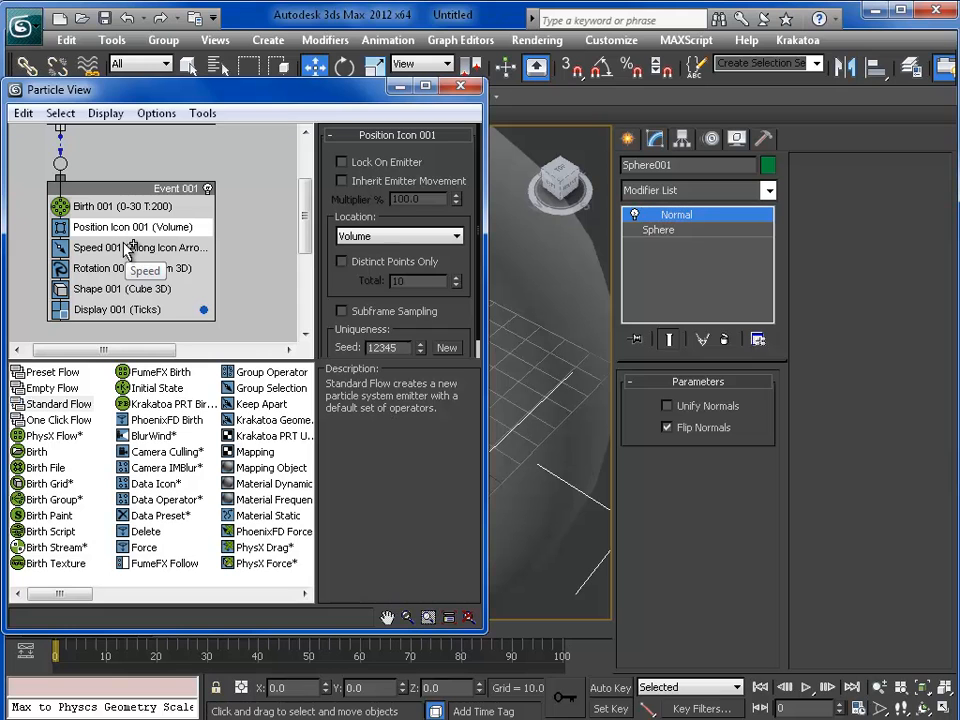
left_click(121, 250)
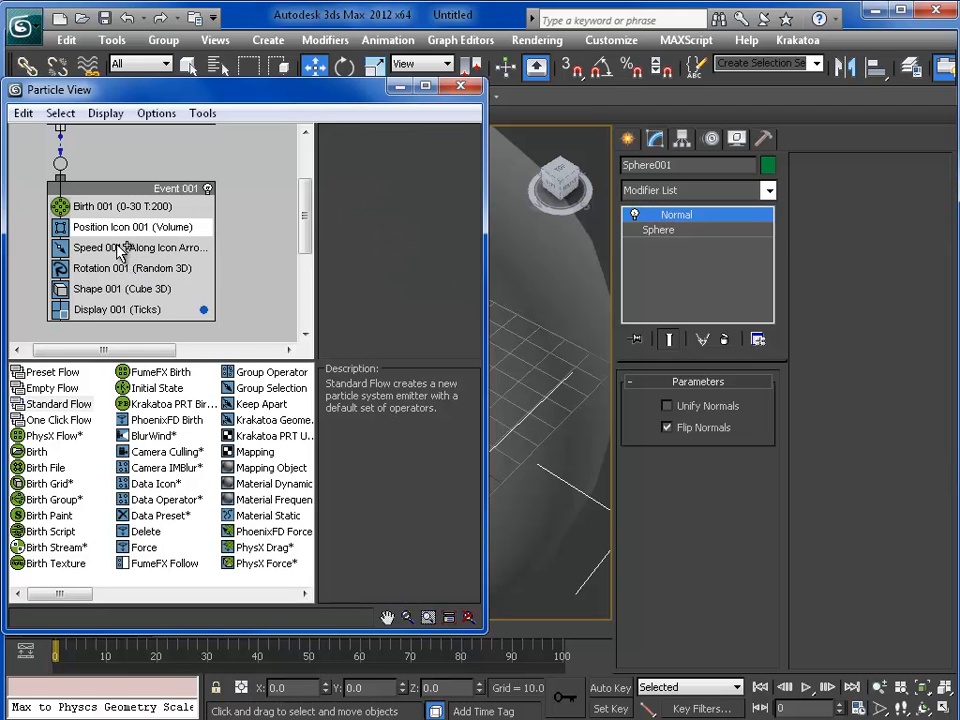
left_click(117, 270)
left_click(90, 281)
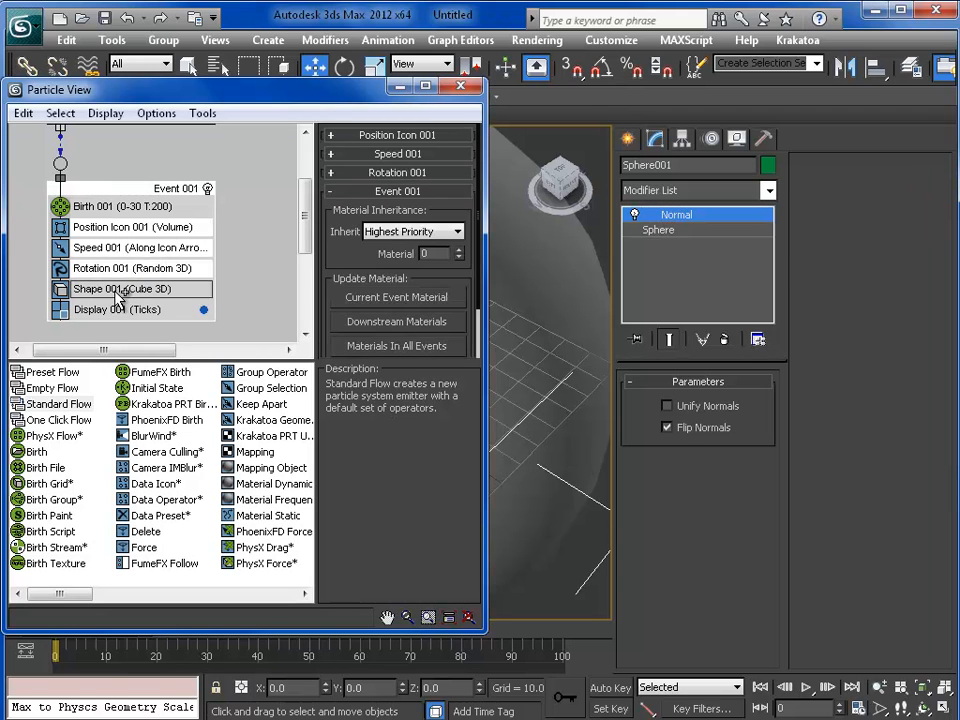
left_click(112, 290)
left_click(151, 188, "ctrl")
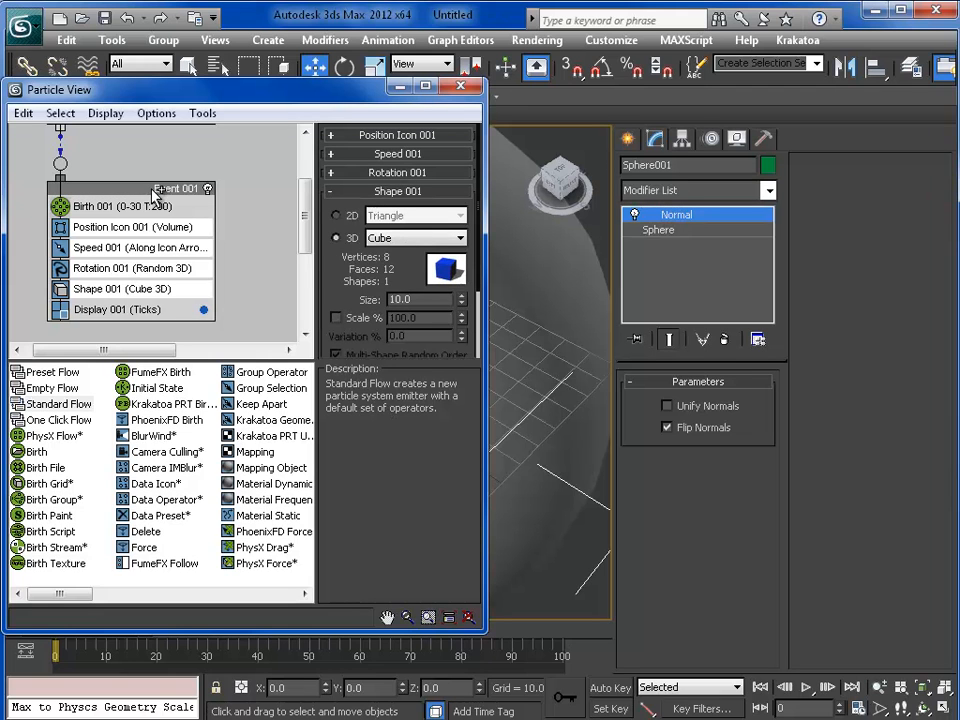
right_click(124, 272)
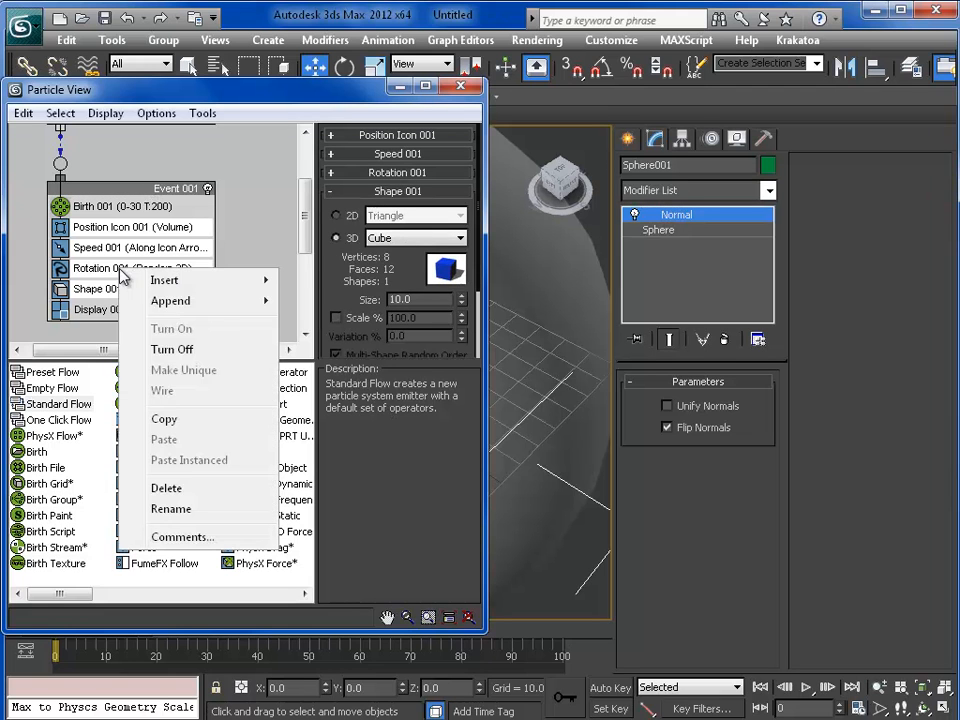
left_click(167, 488)
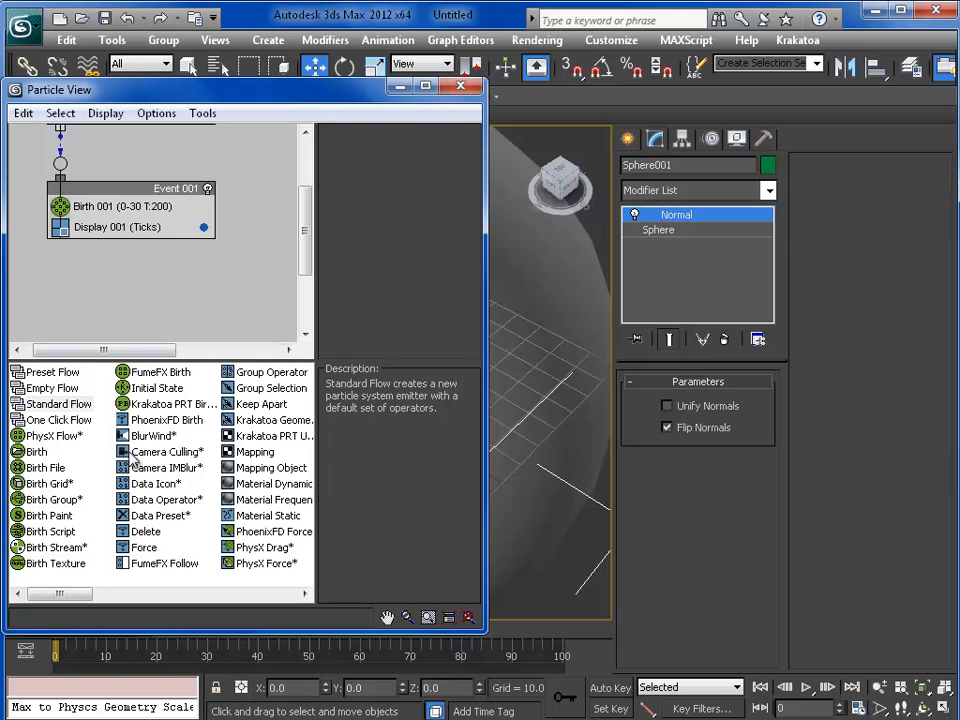
Insert a Position Object operator into Event 001 between the Birth and Display operators
middle_click_drag(203, 279, 254, 294)
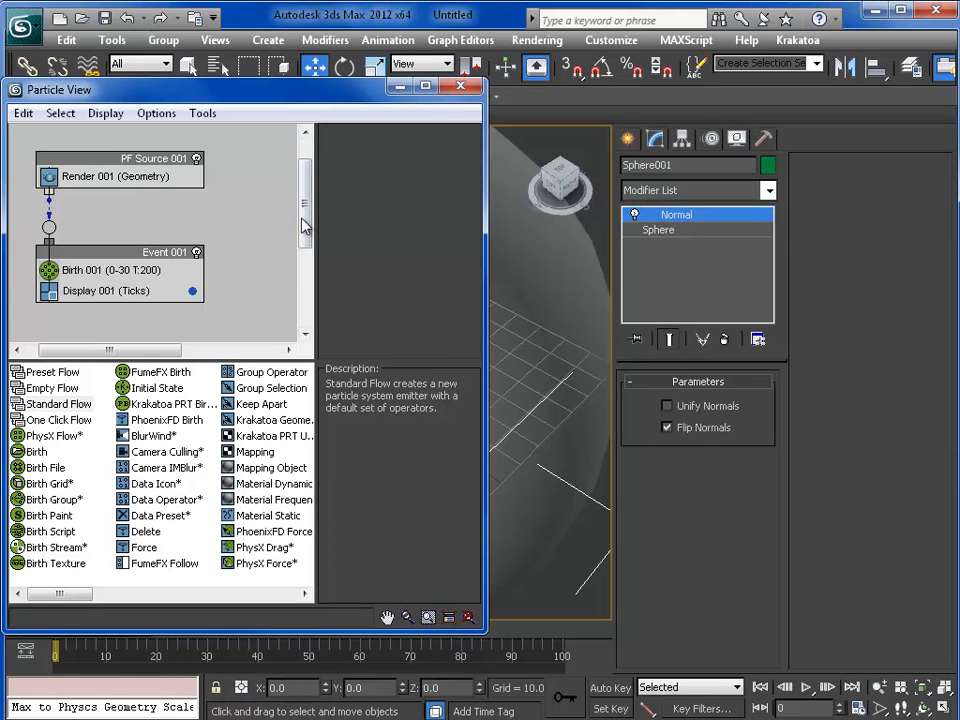
middle_click_drag(257, 278, 253, 276)
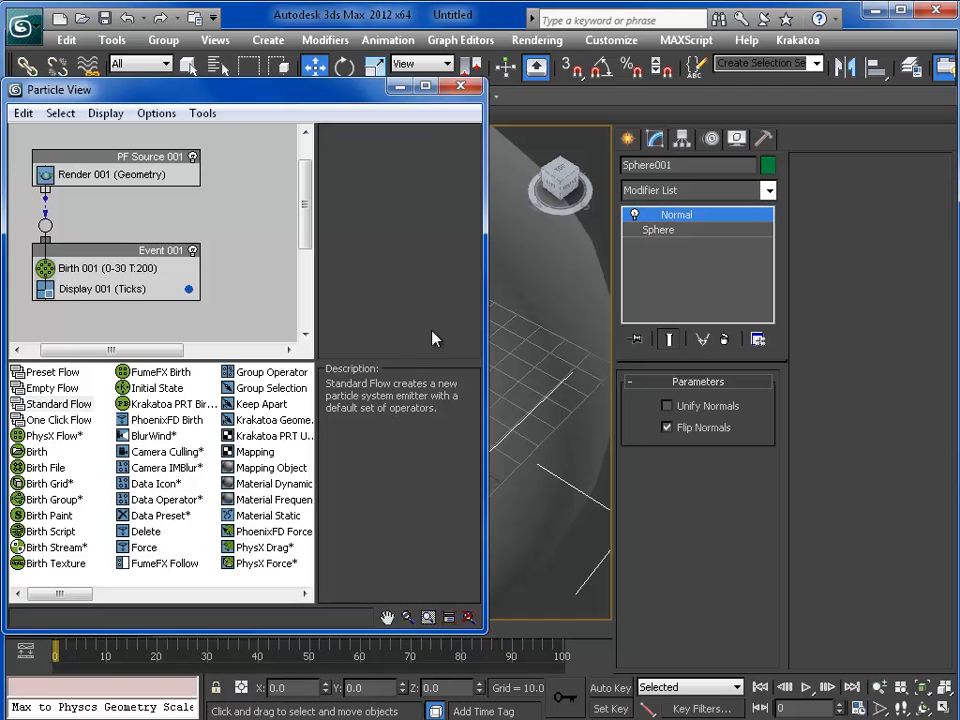
left_click_drag(362, 95, 420, 110)
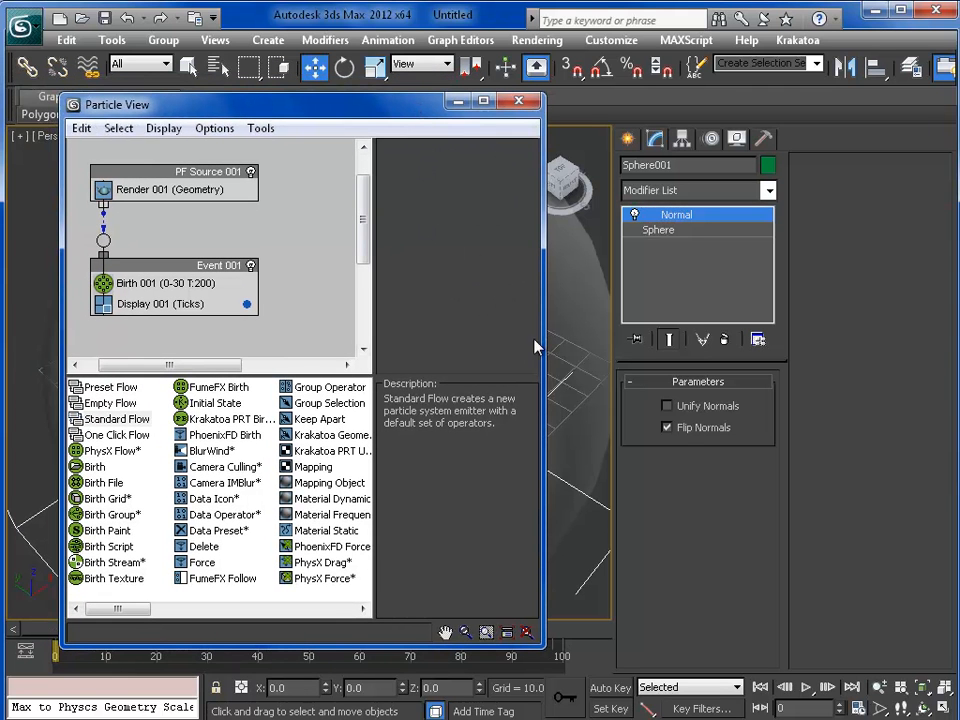
mouse_move(311, 285)
middle_mouse_down()
mouse_move(306, 272)
mouse_move(311, 301)
middle_mouse_up()
mouse_move(362, 228)
left_mouse_down()
mouse_move(369, 250)
mouse_move(367, 235)
left_mouse_up()
mouse_move(289, 291)
middle_mouse_down()
mouse_move(310, 302)
mouse_move(296, 288)
middle_mouse_up()
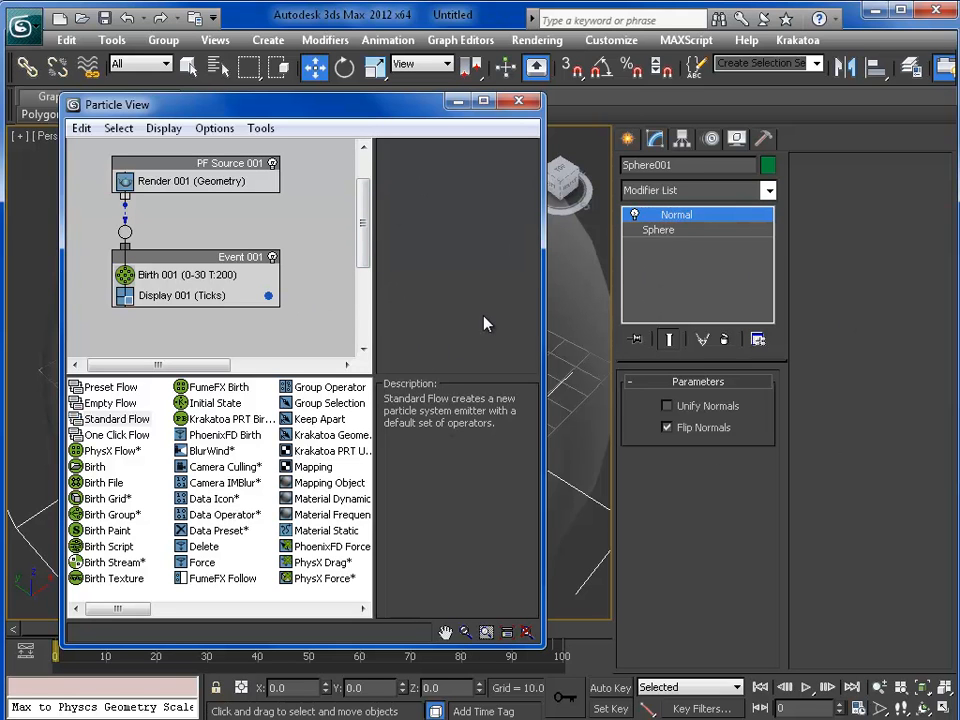
mouse_move(332, 306)
middle_mouse_down()
mouse_move(338, 293)
mouse_move(336, 306)
middle_mouse_up()
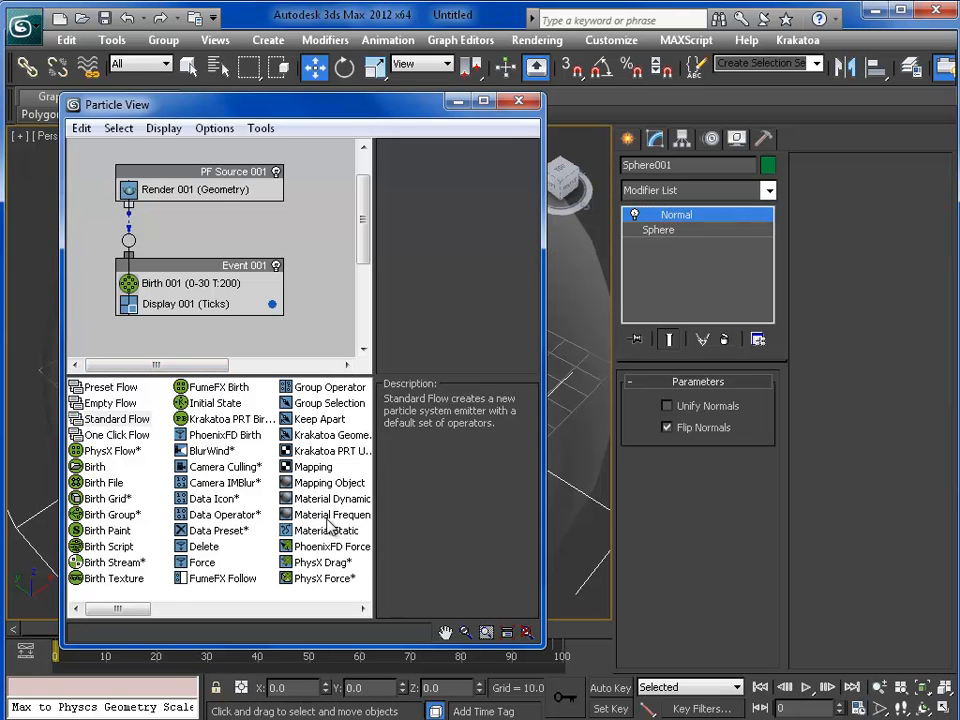
scroll(306, 520, "down", 1)
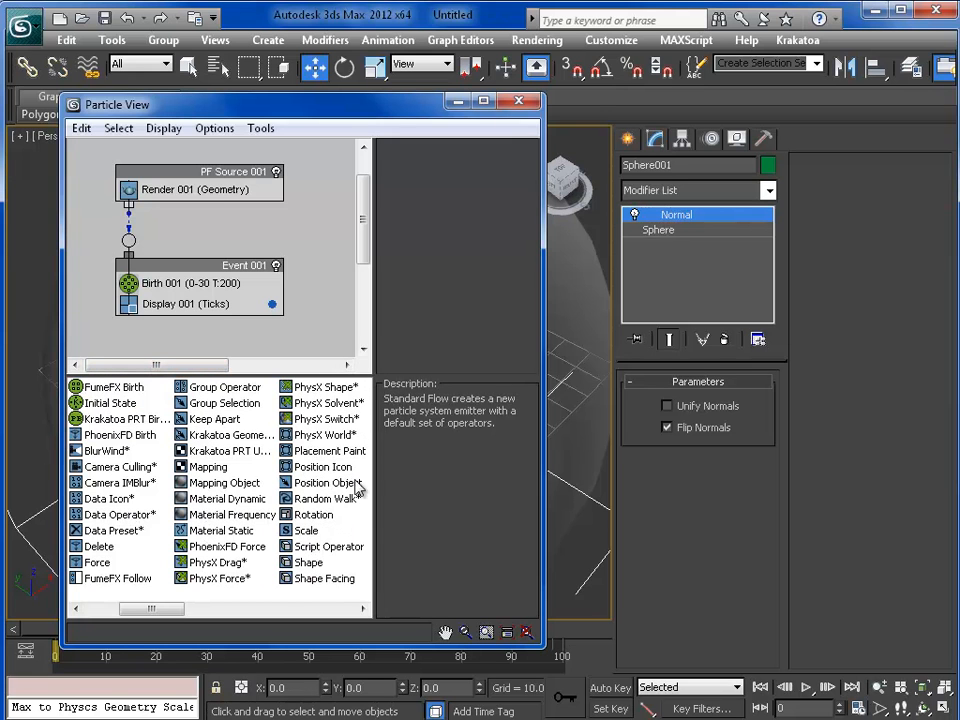
left_click_drag(345, 483, 163, 295)
Set the Birth operator's Emit Stop to 0 and its Amount to 5
left_click(168, 287)
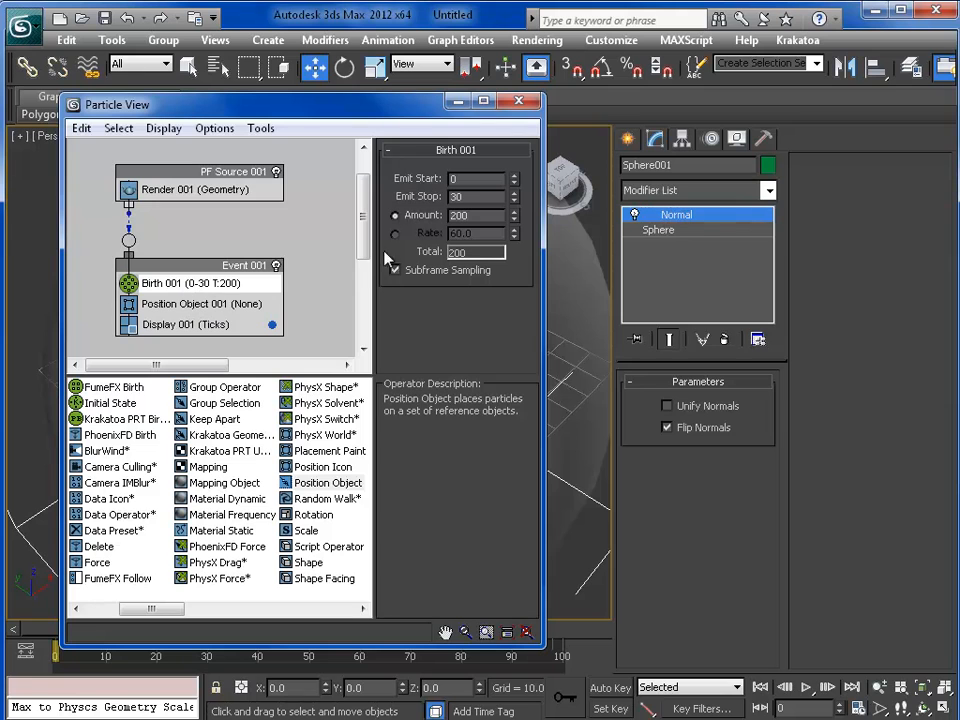
type("0")
key("Return")
double_click(478, 217)
type("5")
key("Return")
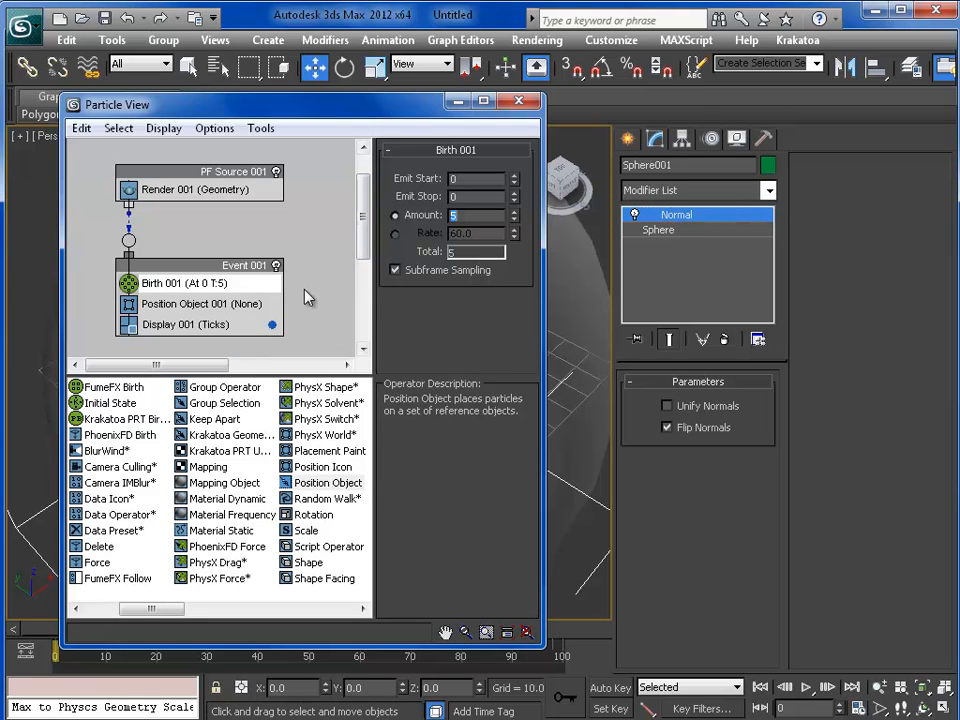
Add the small Emitter sphere to the Position Object operator's emitter objects
left_click(257, 305)
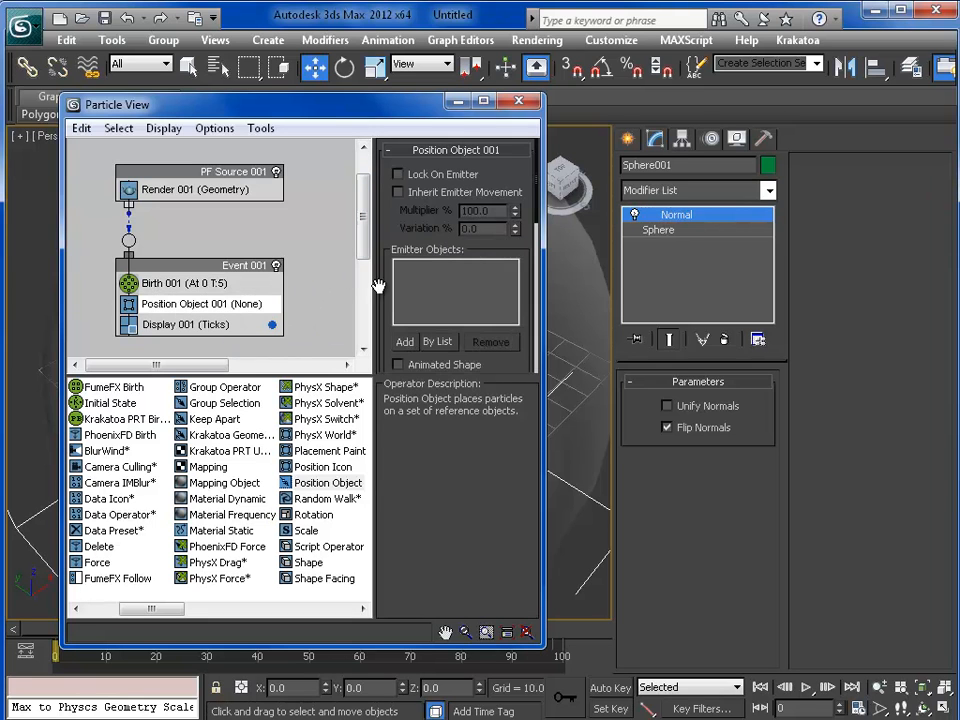
left_click(405, 342)
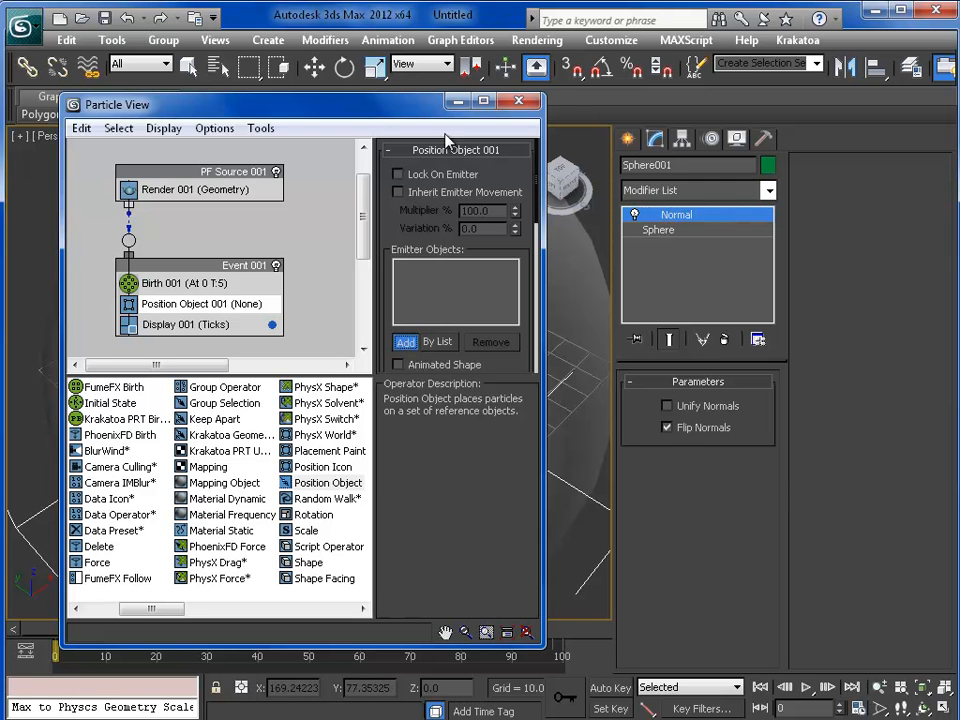
left_click_drag(420, 104, 142, 117)
scroll(408, 348, "up", 6)
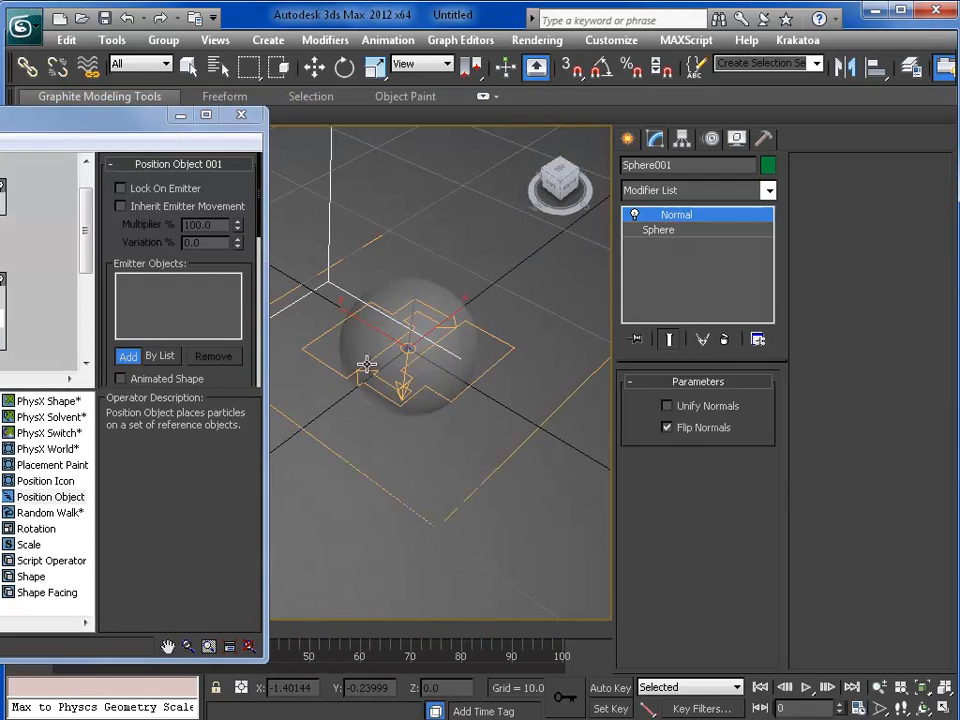
left_click(512, 330)
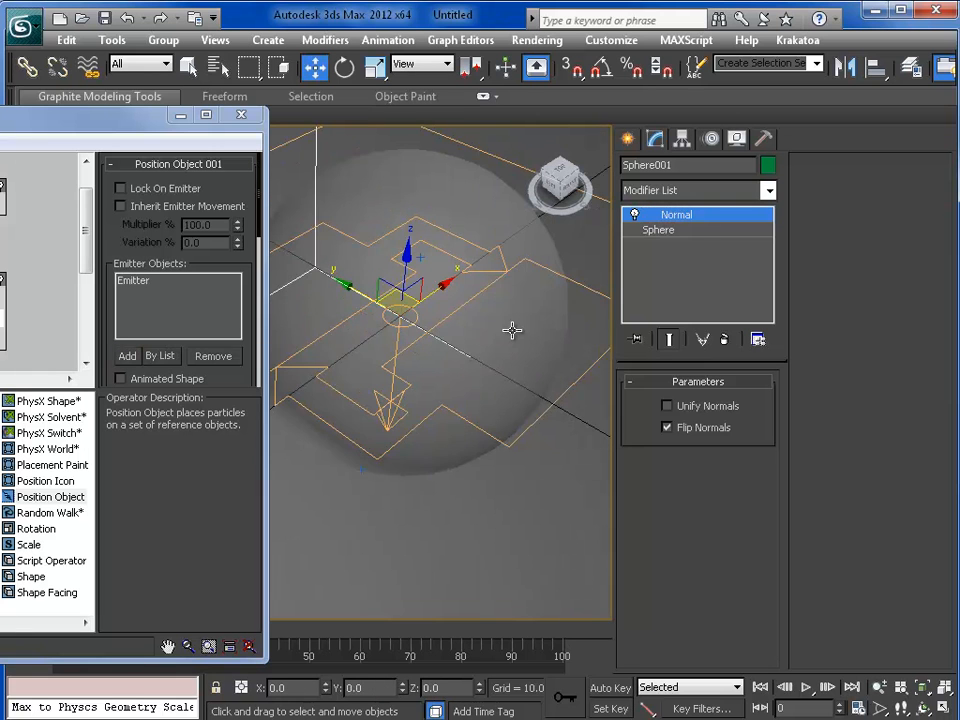
scroll(512, 330, "down", 6)
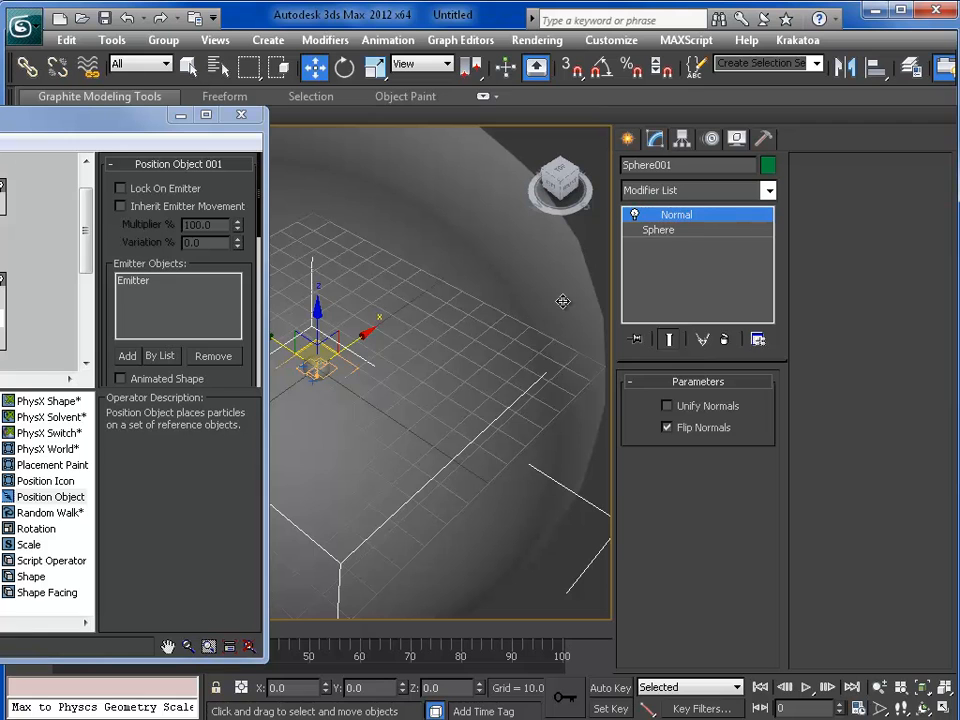
middle_click_drag(359, 354, 381, 351, "alt")
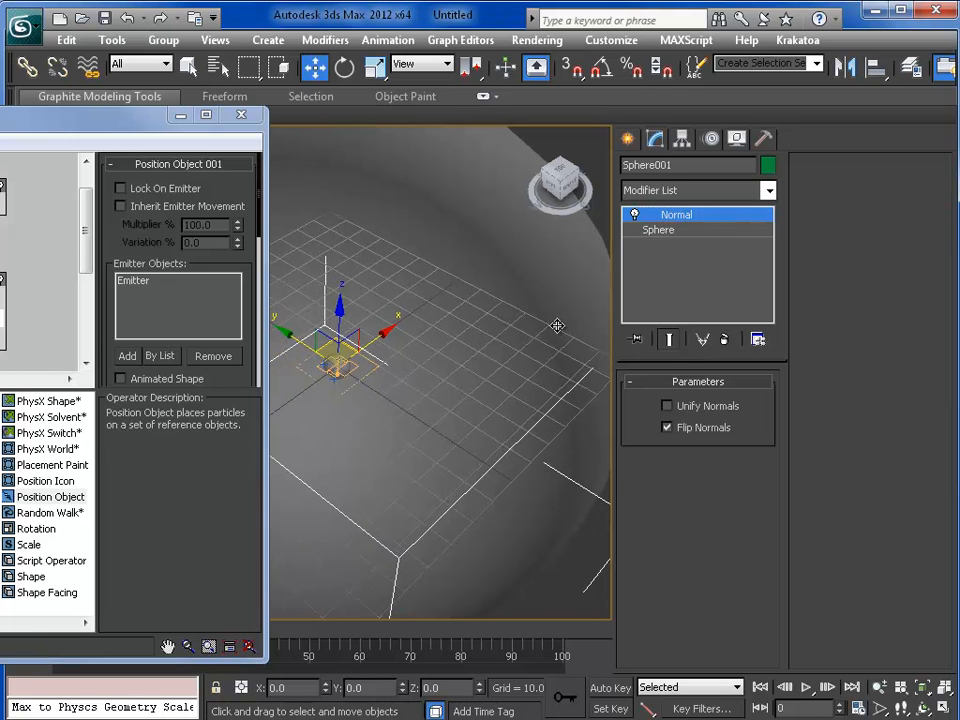
scroll(478, 422, "up", 8)
middle_click_drag(478, 370, 37, 406)
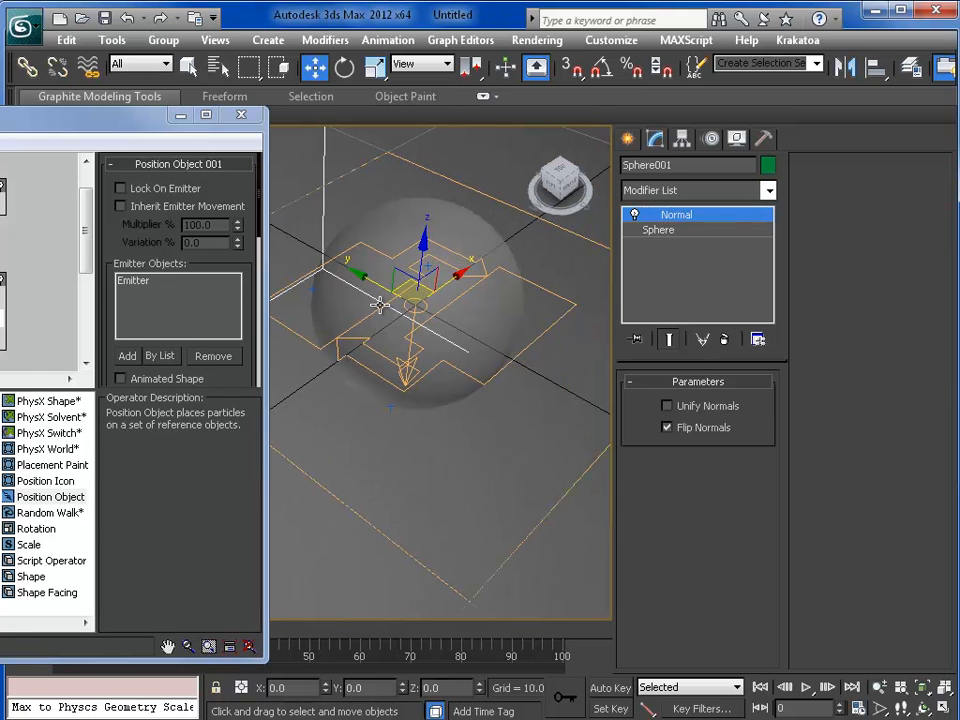
scroll(439, 304, "down", 5)
scroll(395, 375, "up", 5)
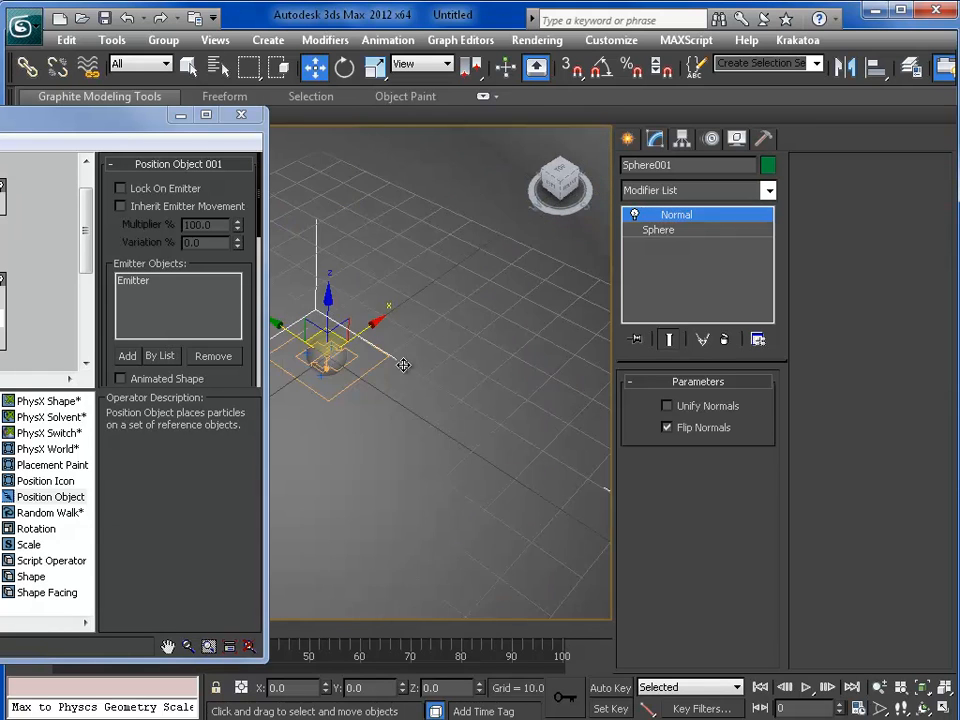
Turn on Lock On Emitter for the Position Object operator and enable Delete Particles for invalid locations
left_click(145, 190)
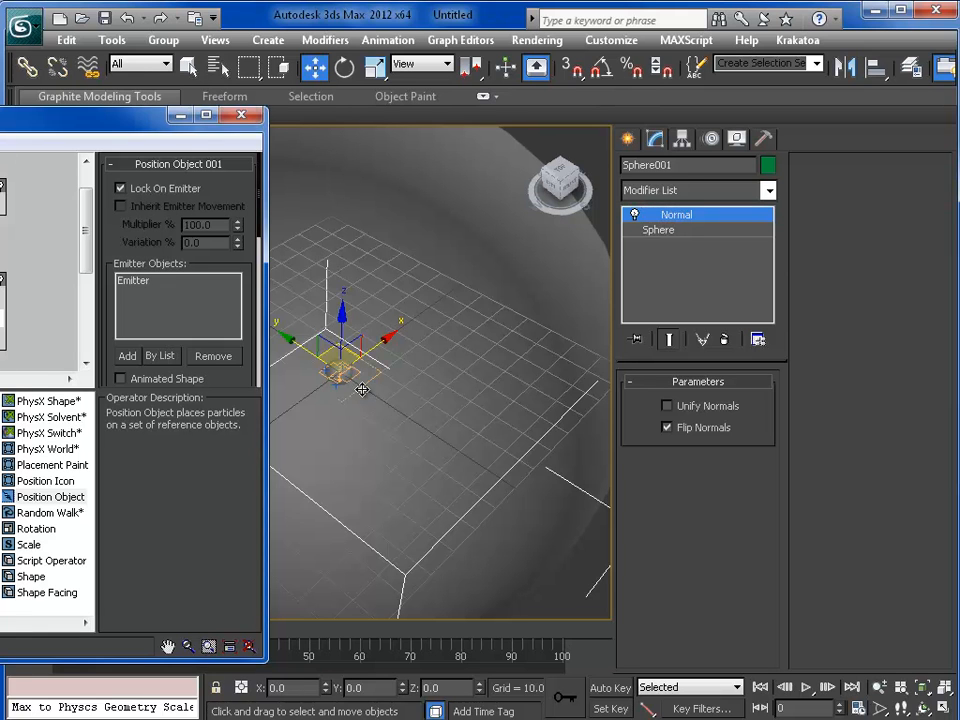
scroll(362, 380, "down", 4)
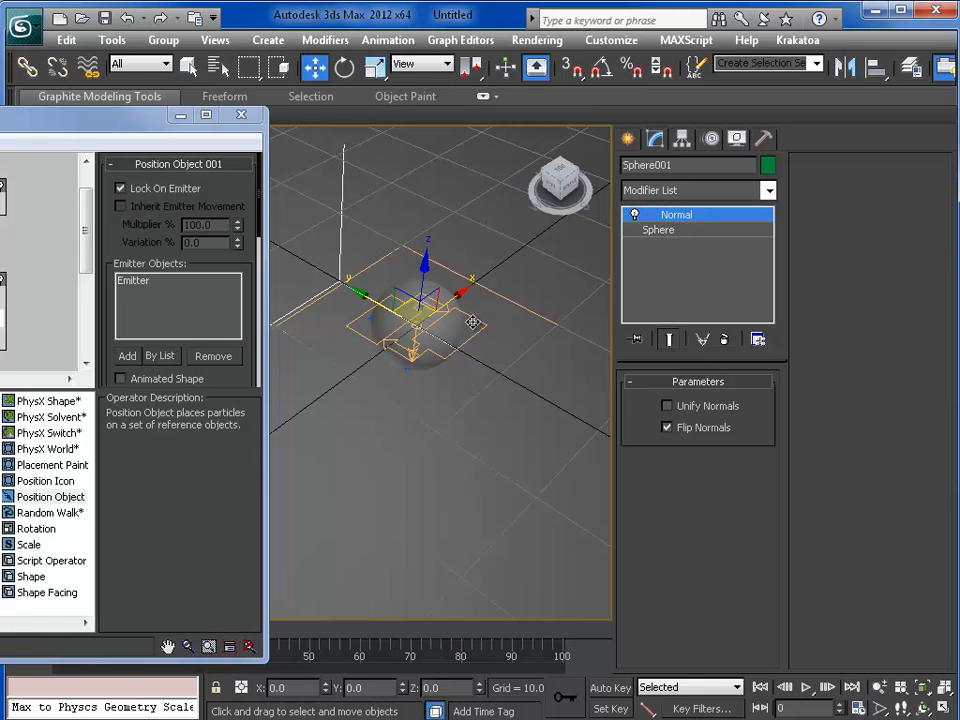
left_click_drag(248, 329, 241, 169)
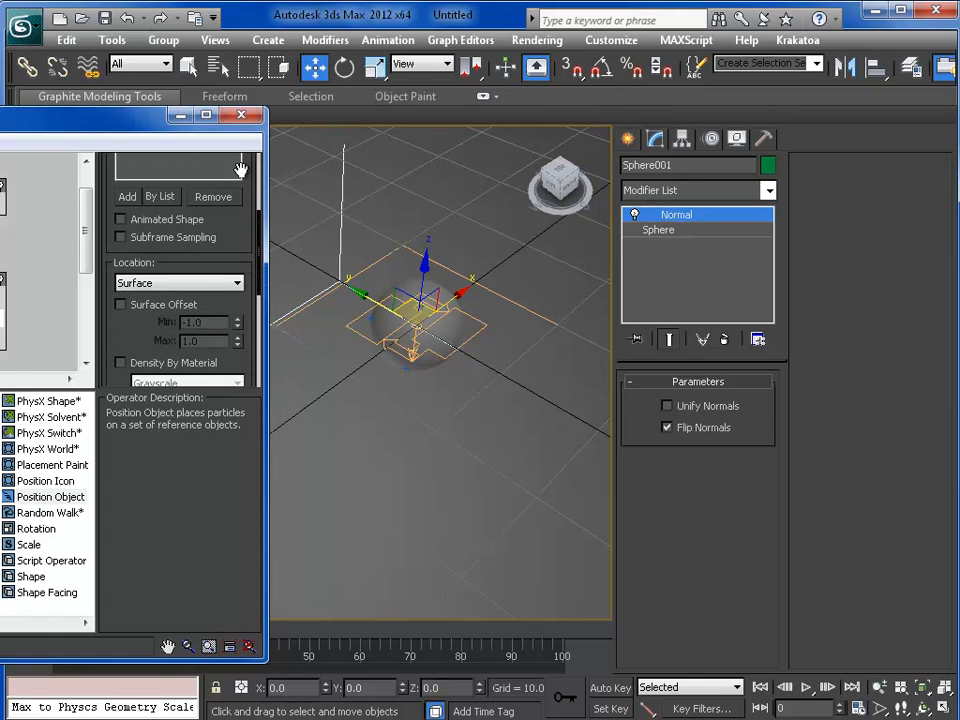
left_click_drag(227, 265, 226, 212)
left_click_drag(156, 281, 134, 95)
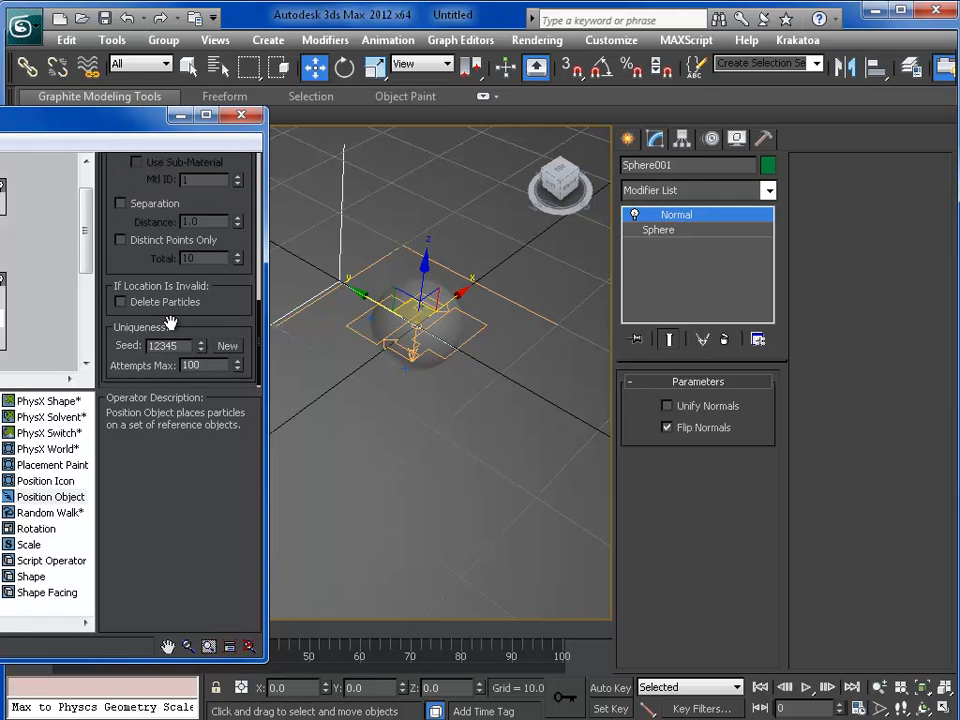
left_click(121, 302)
left_click_drag(94, 132, 149, 148)
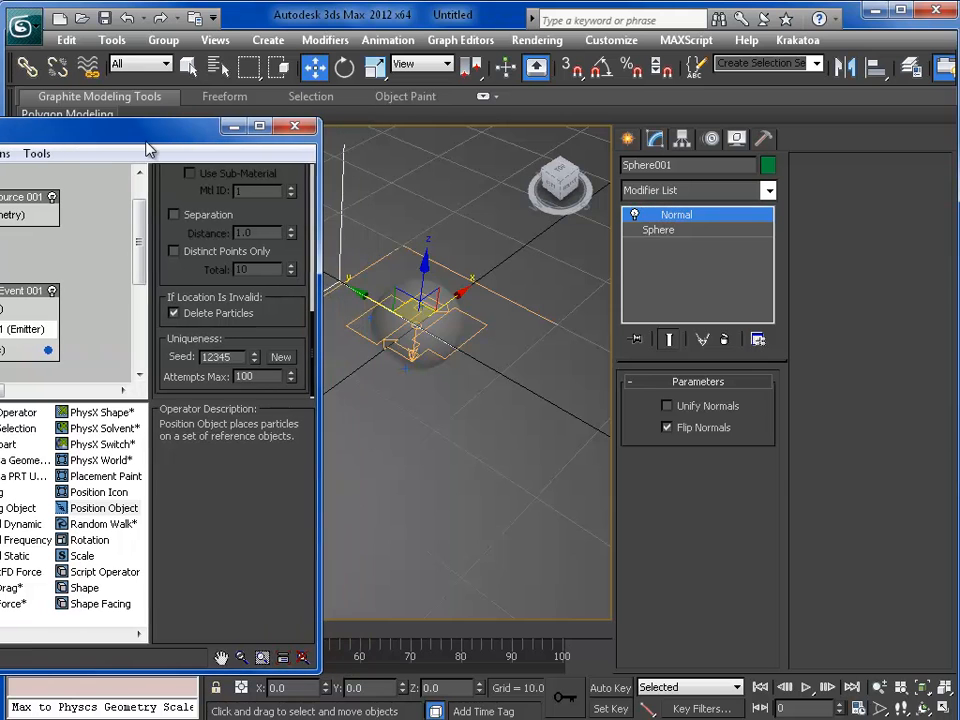
scroll(382, 388, "down", 3)
middle_click_drag(403, 398, 376, 358)
scroll(358, 356, "down", 2)
scroll(376, 358, "down", 3)
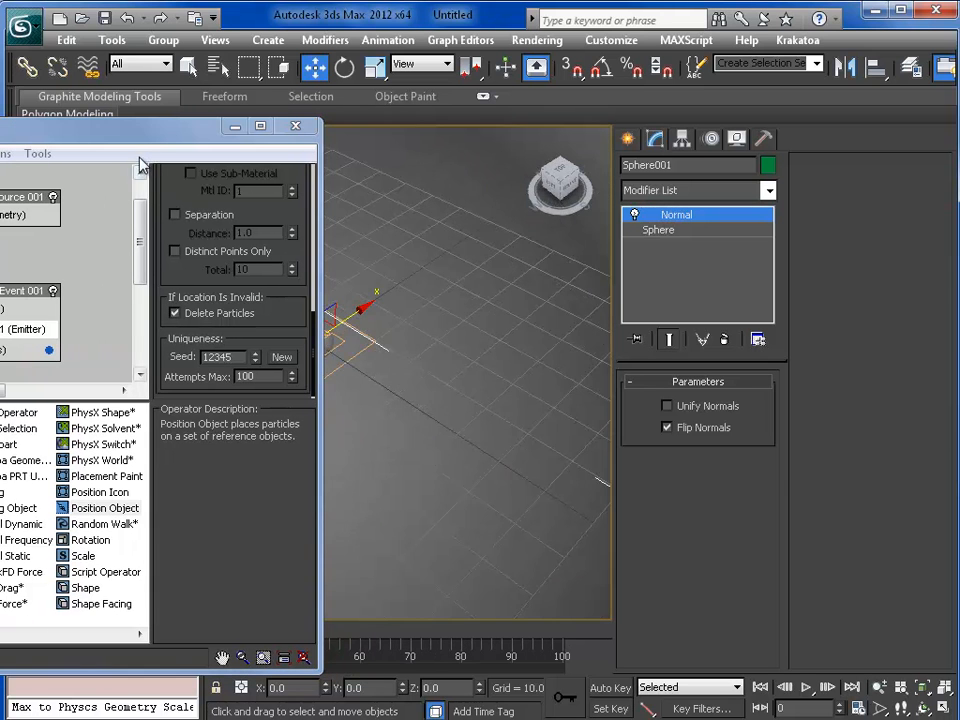
left_click_drag(152, 144, 371, 135)
scroll(300, 315, "down", 3)
middle_click_drag(307, 298, 311, 325)
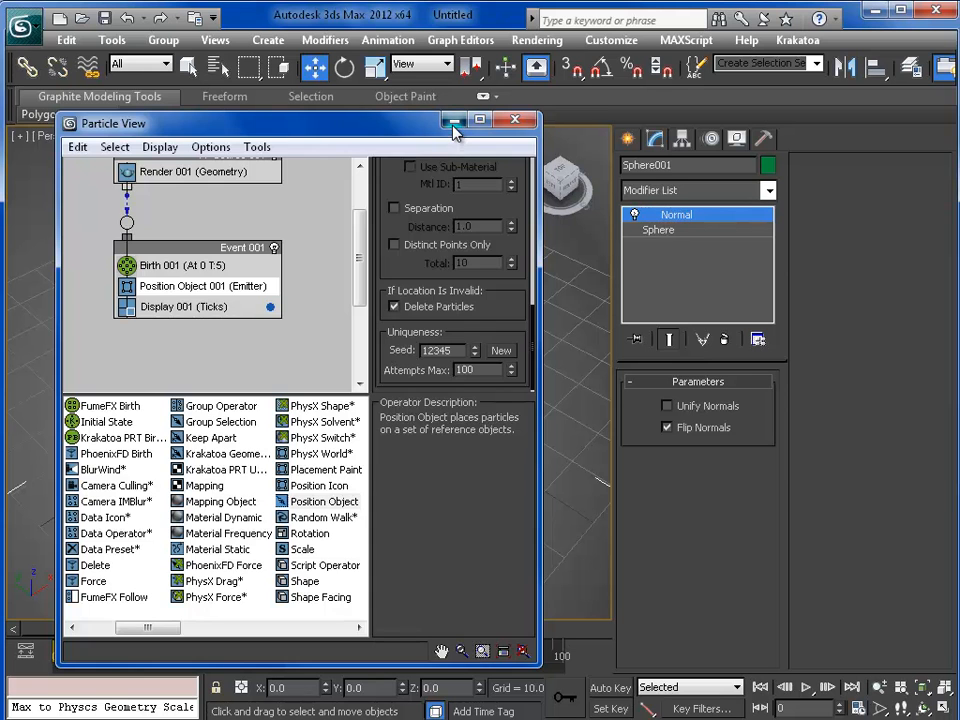
Minimize Particle View and select the small Emitter sphere in the Perspective viewport
left_click(454, 121)
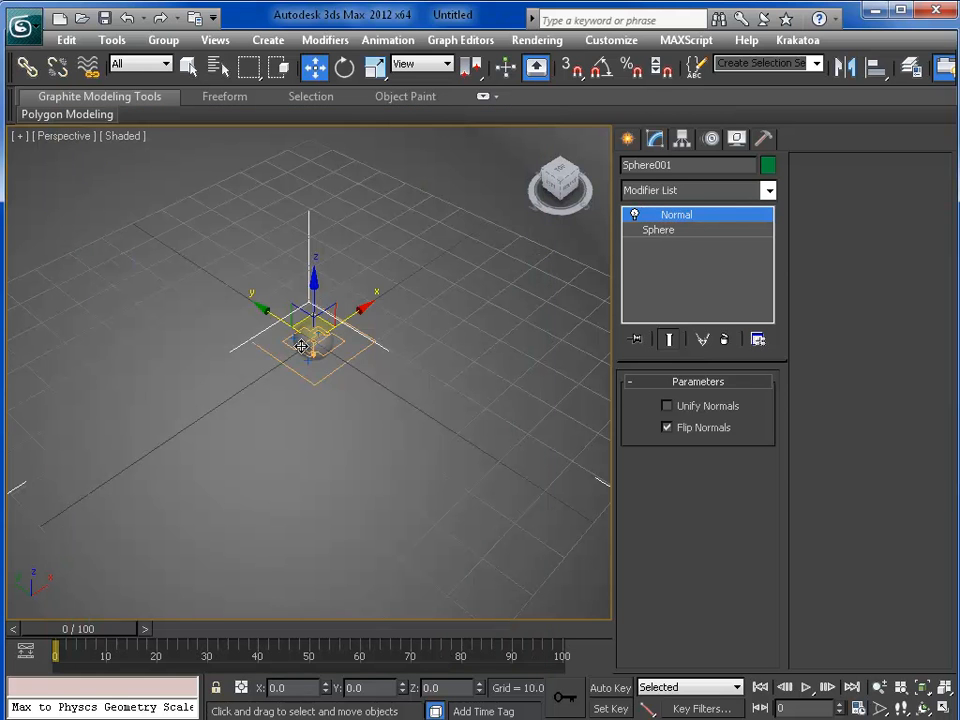
left_click(301, 346)
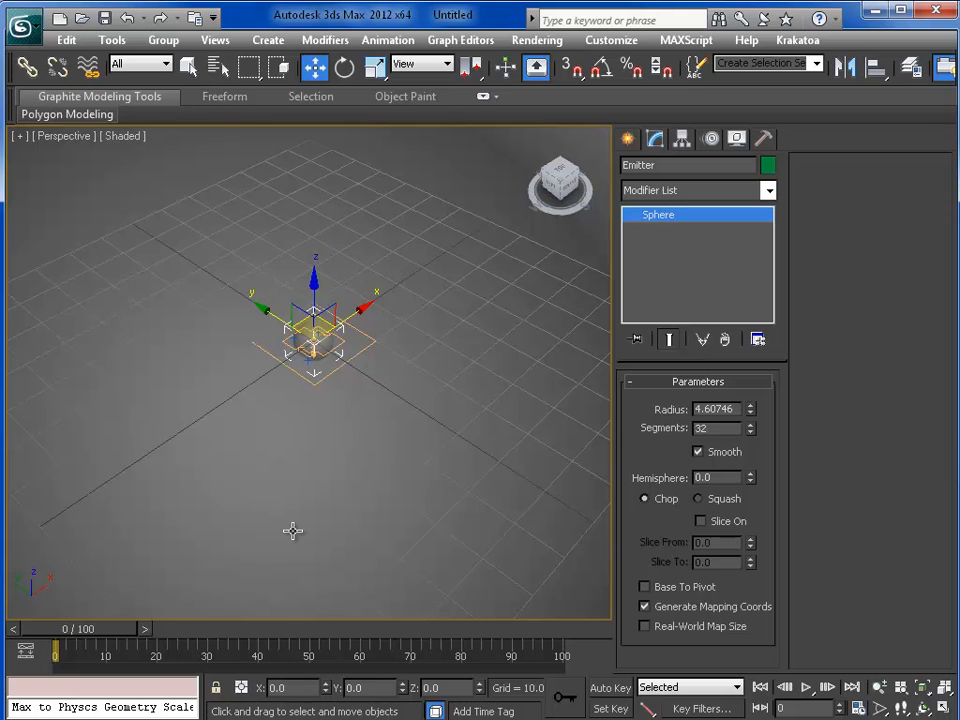
Reopen Particle View and add a Spawn test to Event 001 between the Position Object and Display operators
key("6")
left_click_drag(360, 256, 360, 256)
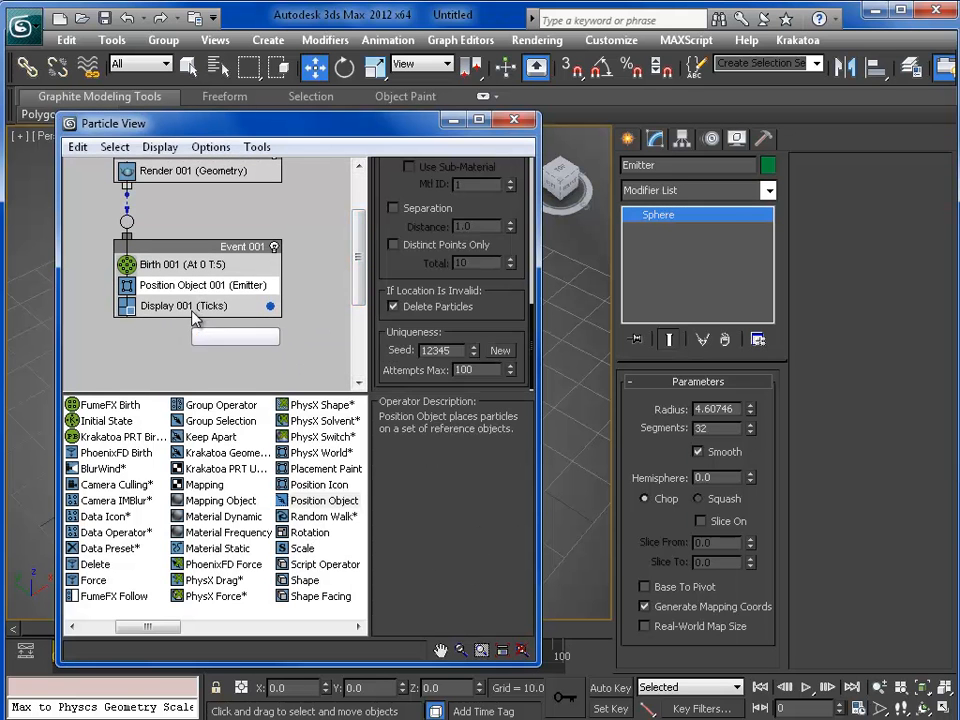
left_click(324, 500)
scroll(178, 555, "right", 2)
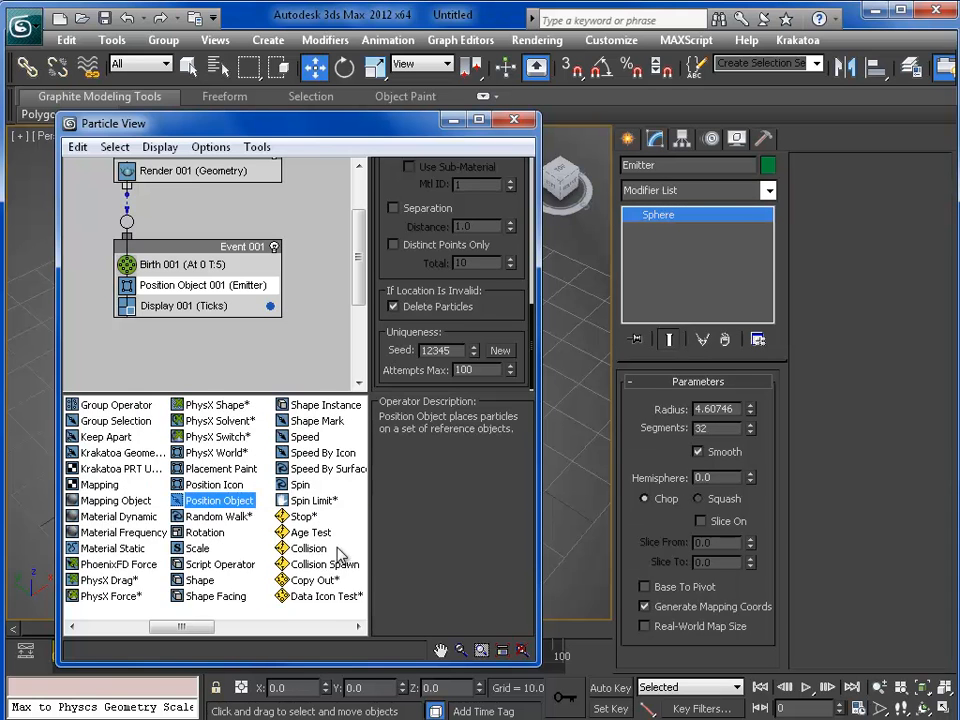
scroll(246, 541, "right", 4)
left_click(246, 535)
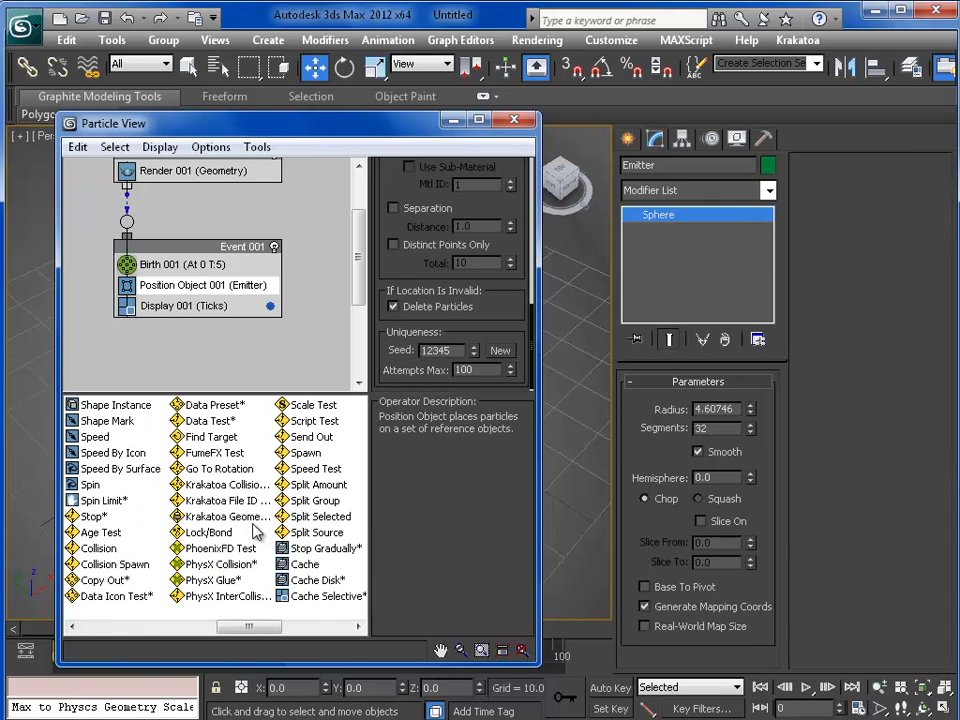
left_click_drag(298, 453, 158, 305)
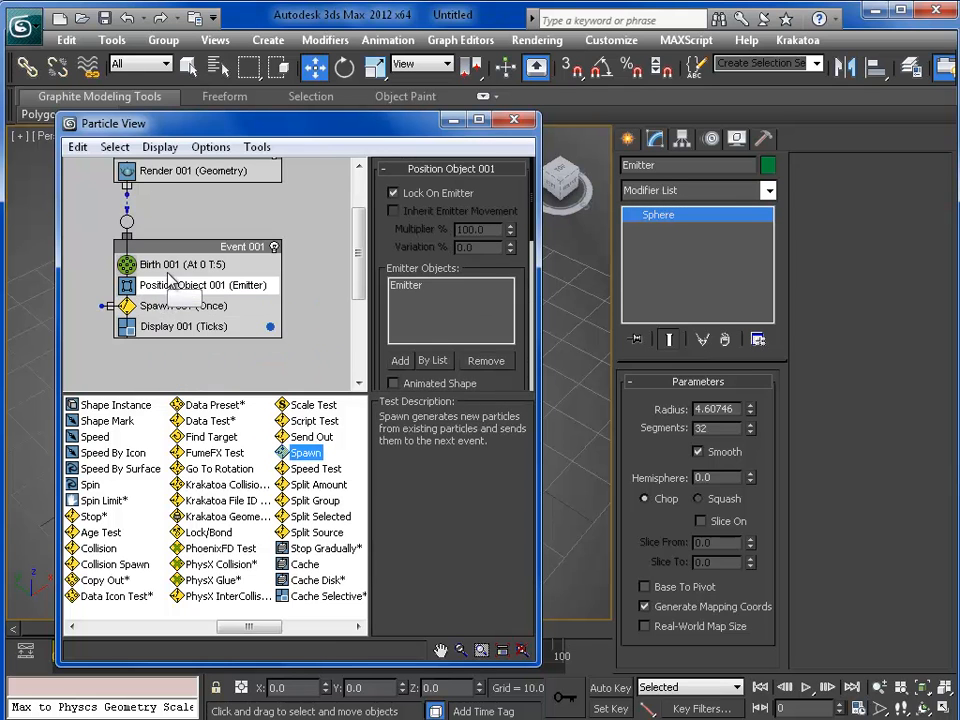
Make the Spawn test emit Per Second with a Rate of 100
left_click(178, 308)
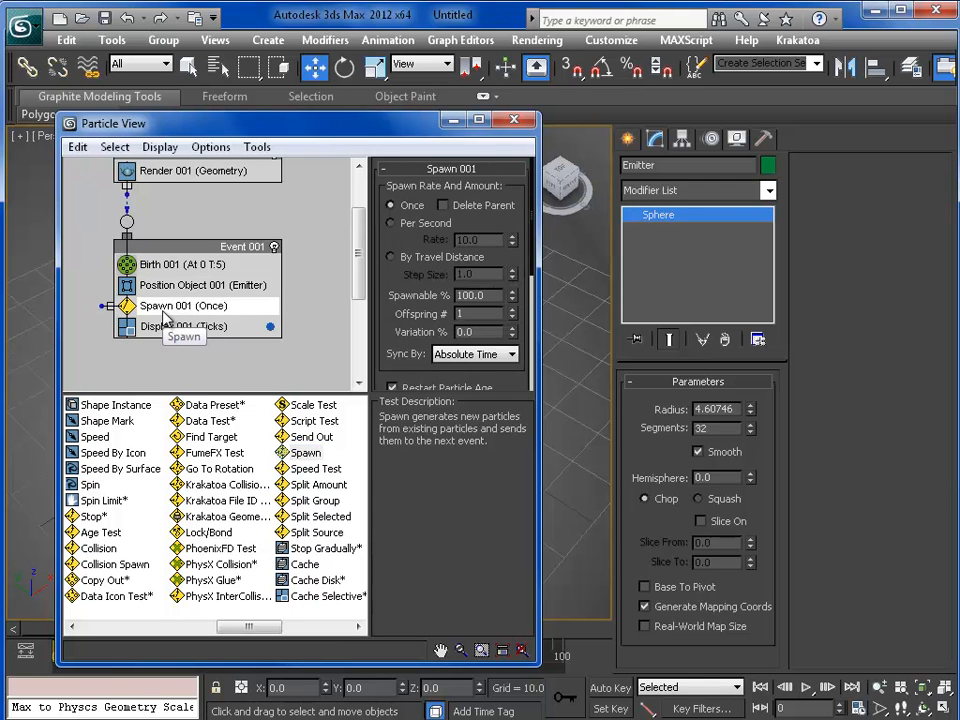
left_click(400, 226)
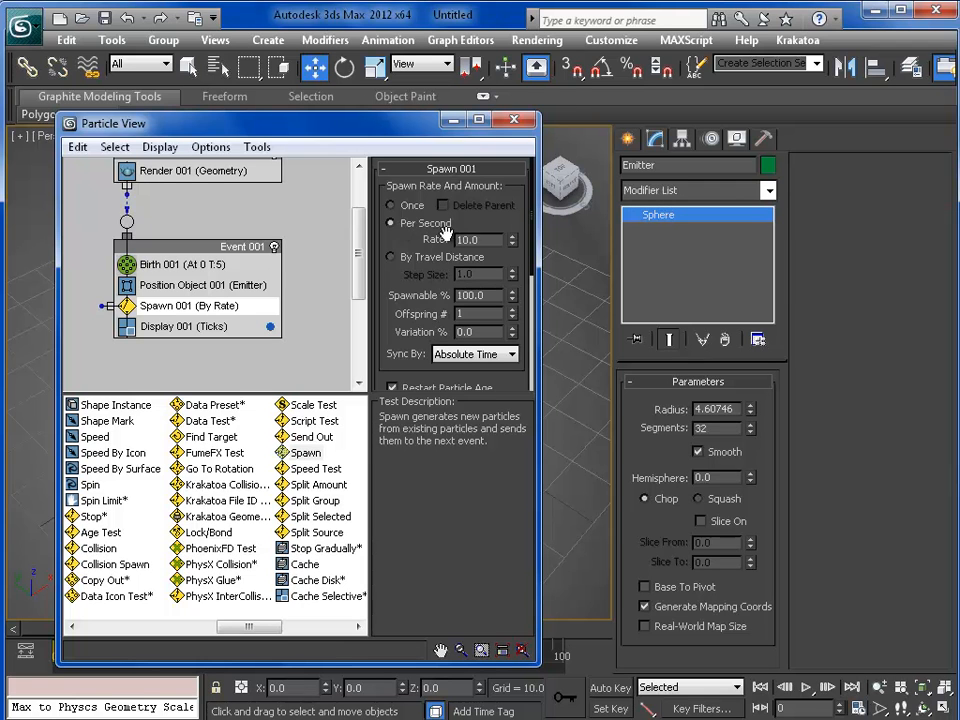
type("100")
key("Return")
Set the speed Variation of the Spawn test to 10%
left_click_drag(490, 239, 410, 188)
left_click_drag(397, 240, 440, 138)
left_click_drag(418, 301, 418, 215)
type("10")
key("Return")
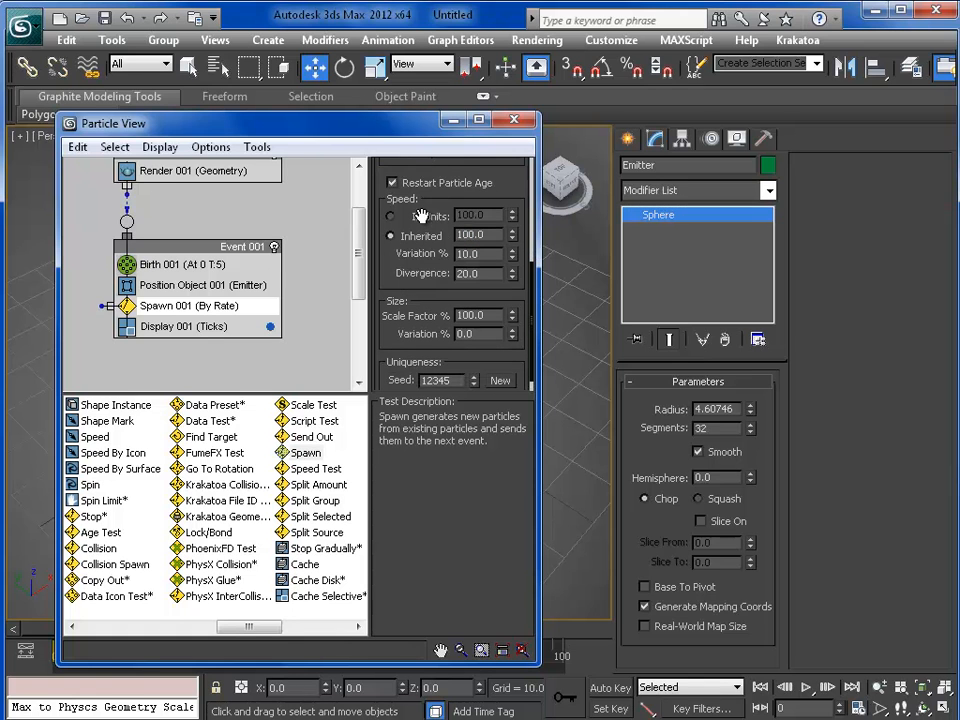
scroll(190, 318, "down", 3)
scroll(190, 318, "up", 1)
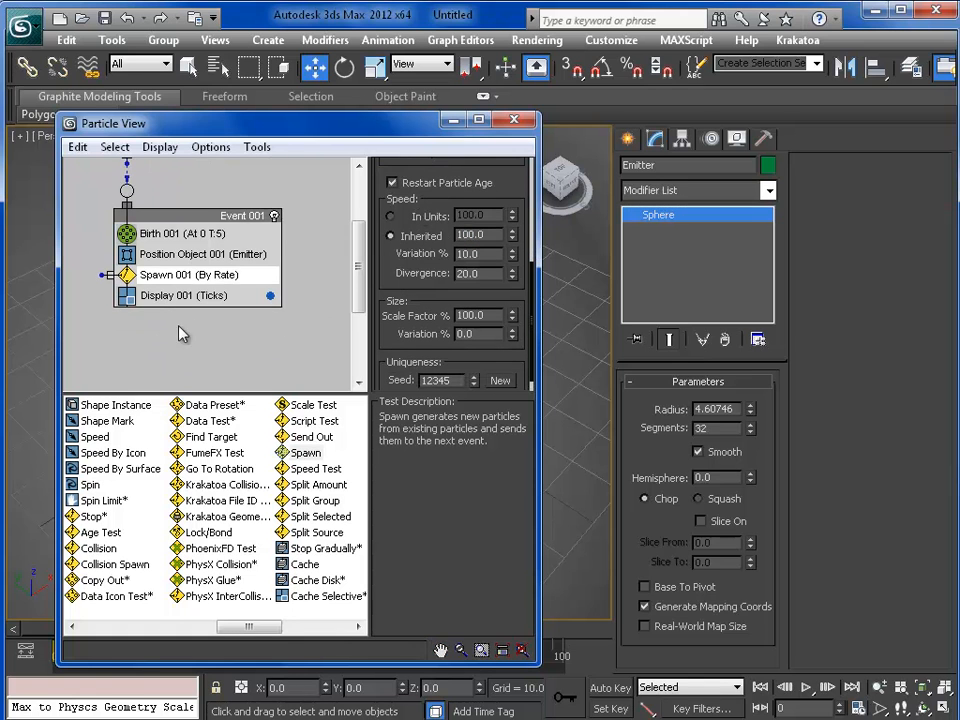
Minimize Particle View and scrub the first frames of the timeline to check the spawned particles
left_click(452, 121)
mouse_move(40, 633)
left_mouse_down()
mouse_move(80, 640)
mouse_move(26, 642)
mouse_move(111, 641)
mouse_move(42, 643)
left_mouse_up()
key("w")
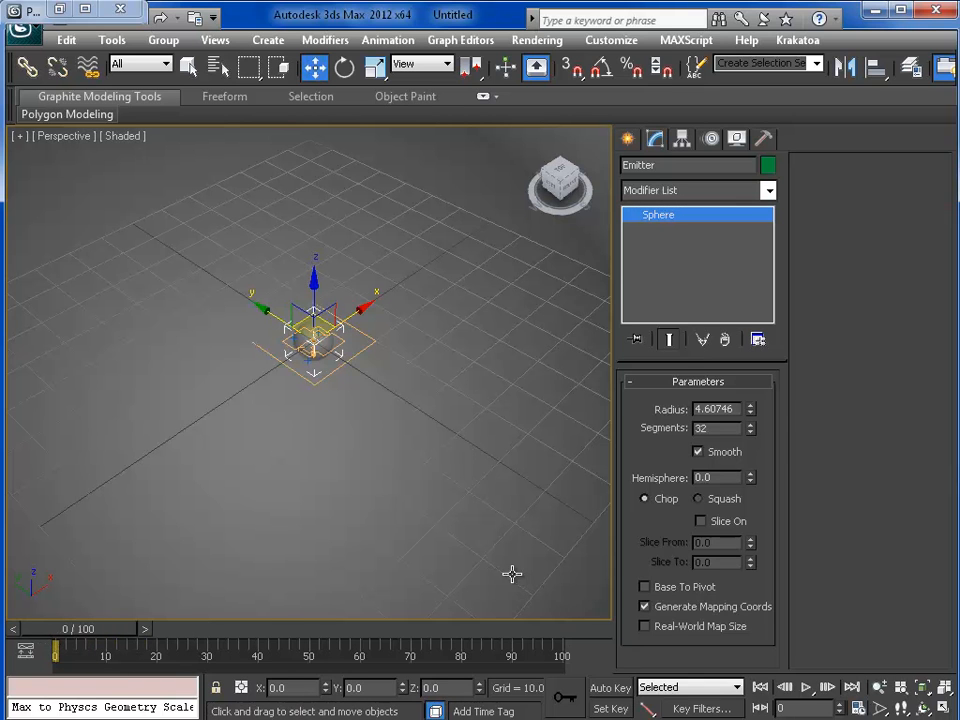
Restore Particle View, place a Force operator below Event 001 as a new event, and wire the Spawn test's output to it
left_click(60, 10)
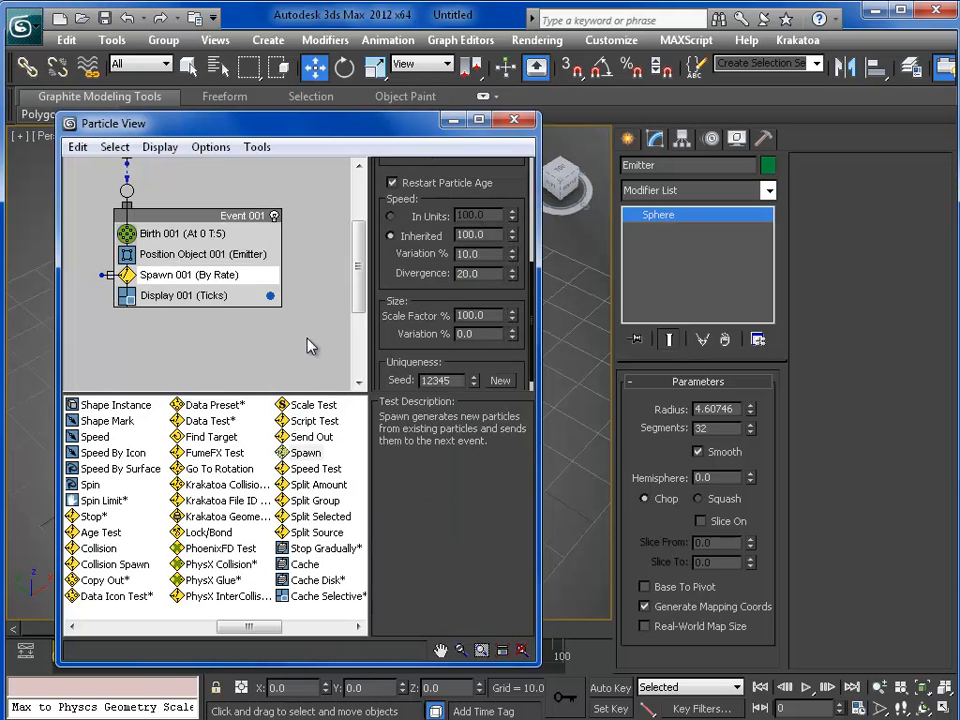
scroll(309, 346, "down", 2)
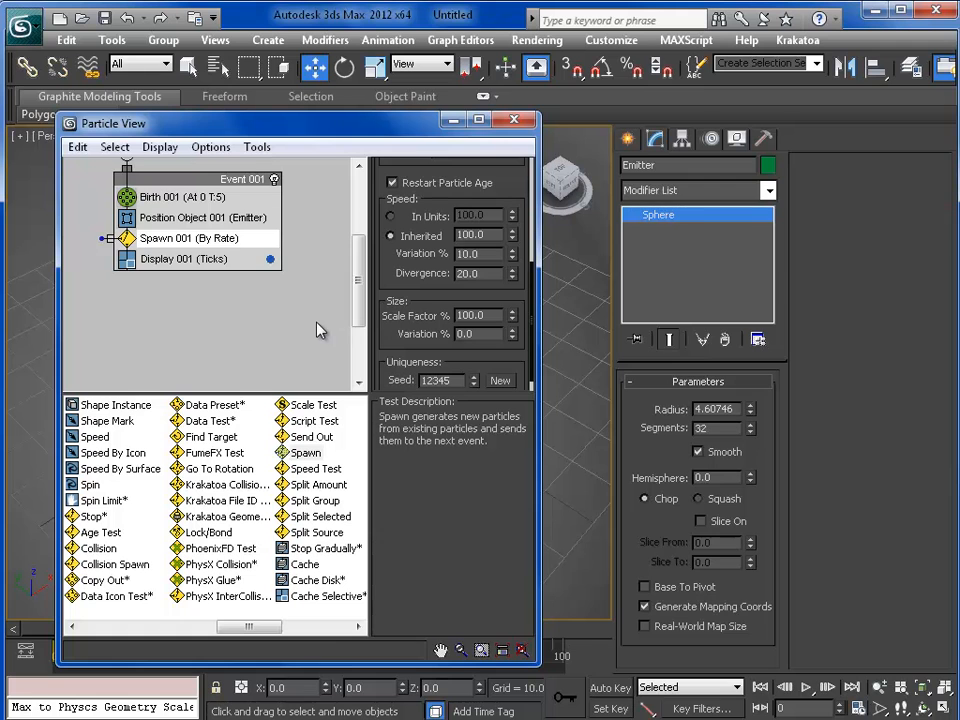
scroll(318, 330, "up", 1)
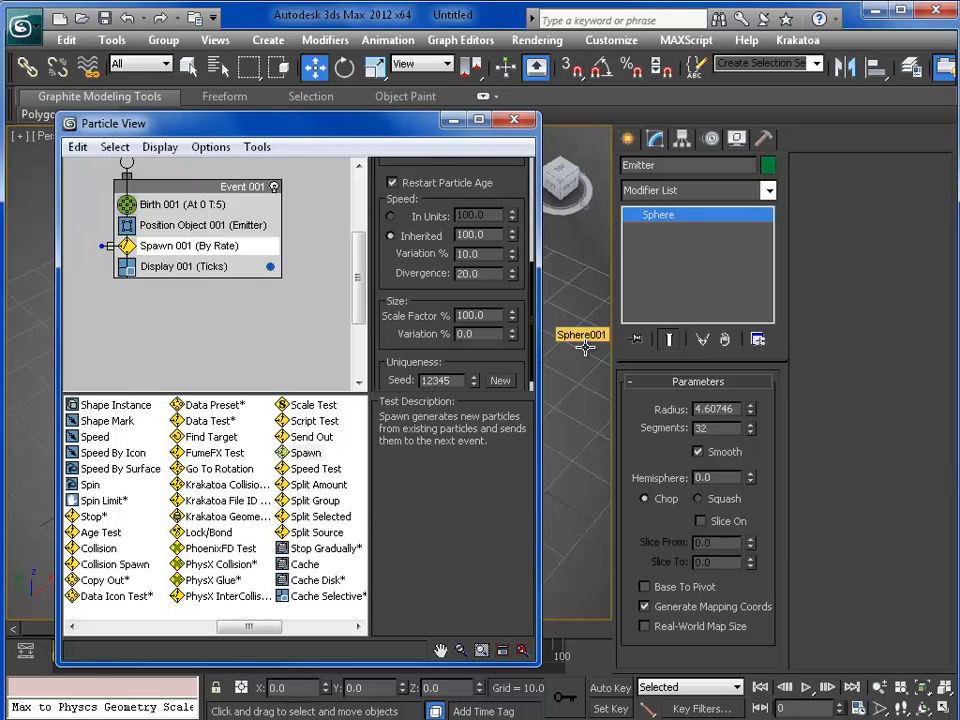
scroll(165, 352, "up", 1)
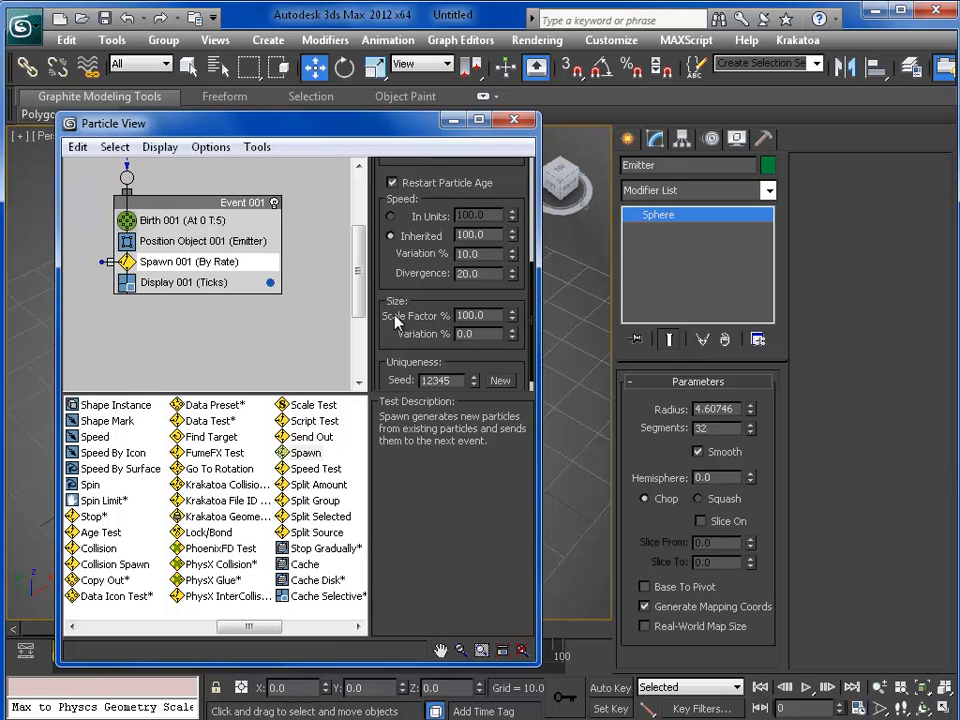
scroll(156, 519, "left", 2)
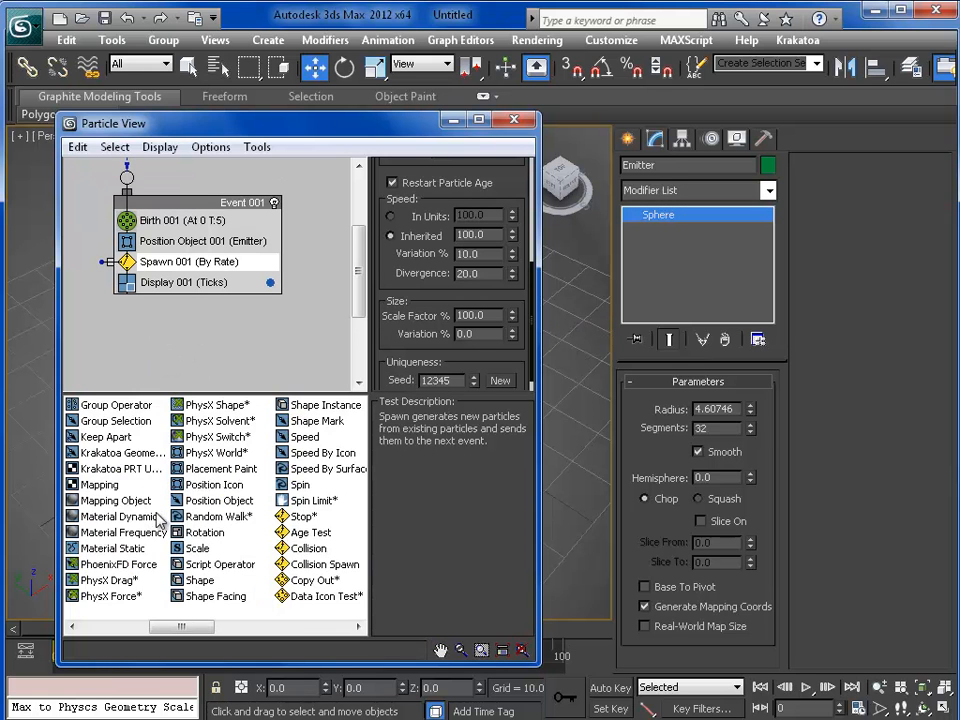
scroll(212, 556, "left", 1)
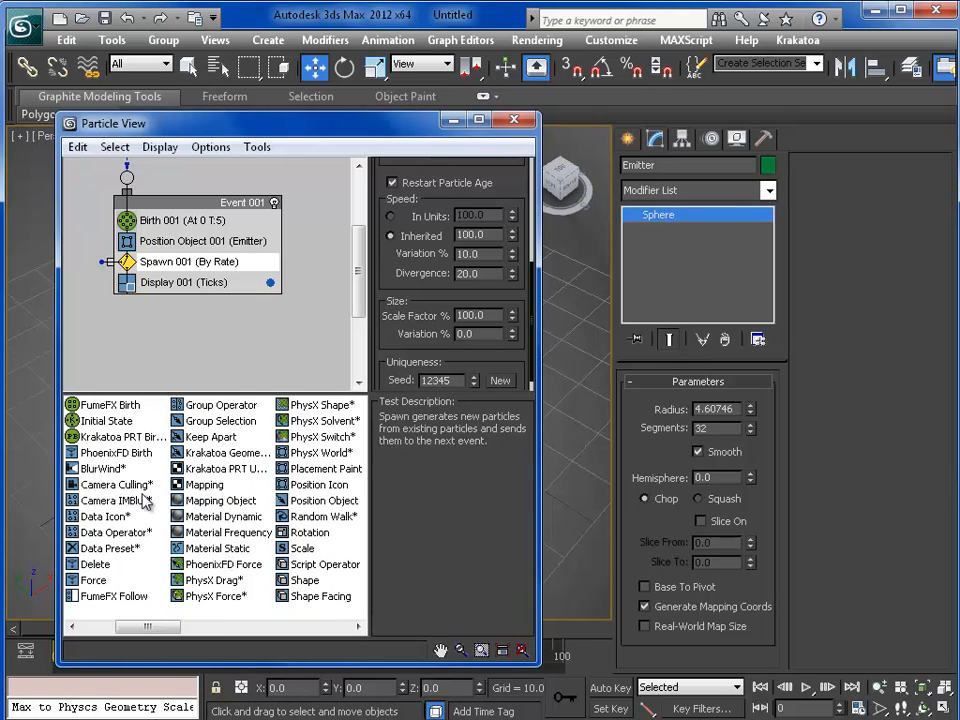
left_click_drag(94, 580, 115, 318)
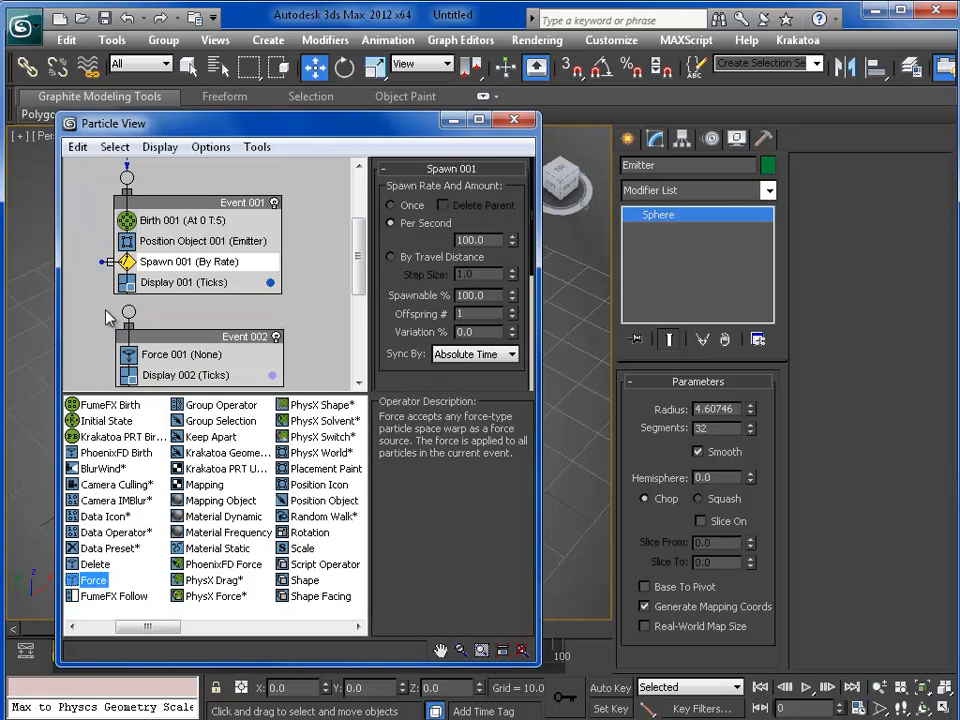
left_click_drag(97, 265, 103, 307)
left_click_drag(127, 316, 128, 312)
Minimize Particle View and create a Wind space warp over the emitter sphere with an icon size of about 6.9
left_click(453, 120)
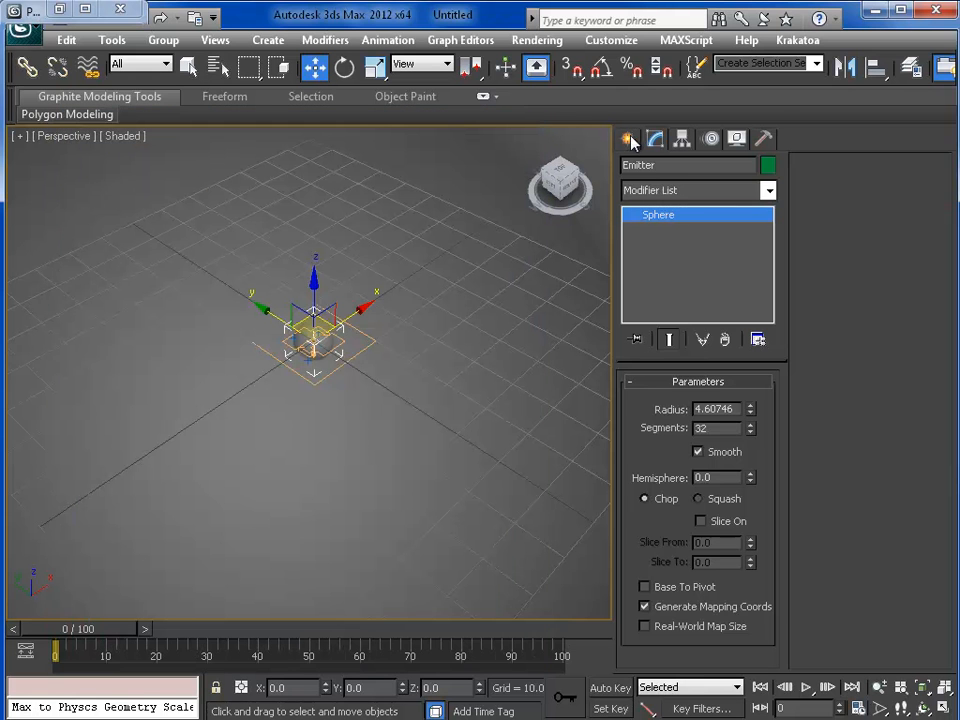
left_click(628, 139)
left_click(768, 170)
left_click(747, 170)
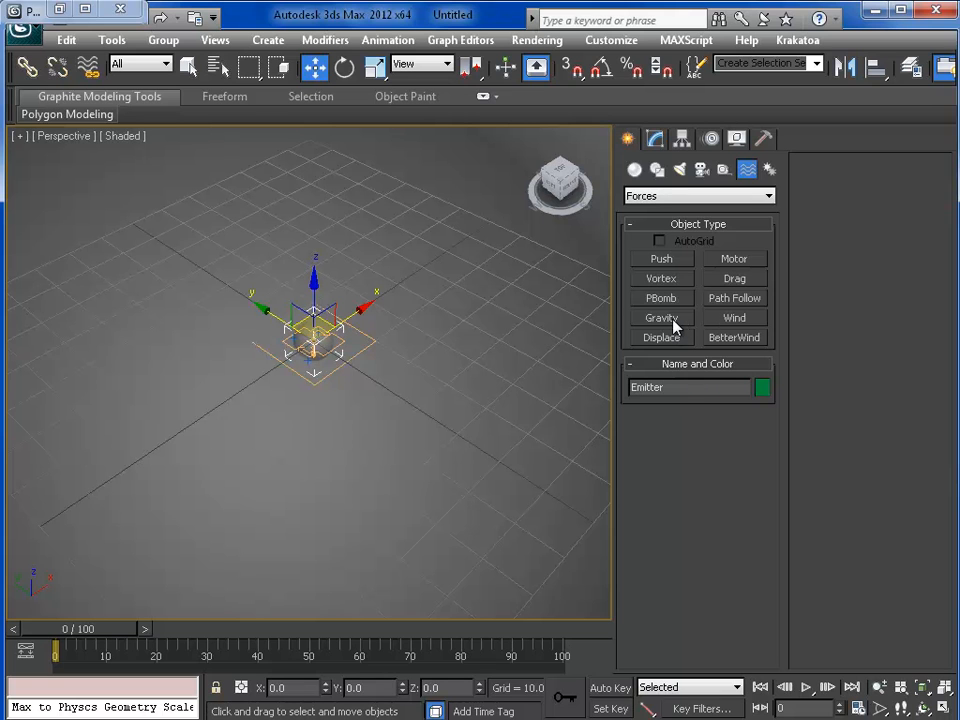
left_click(746, 320)
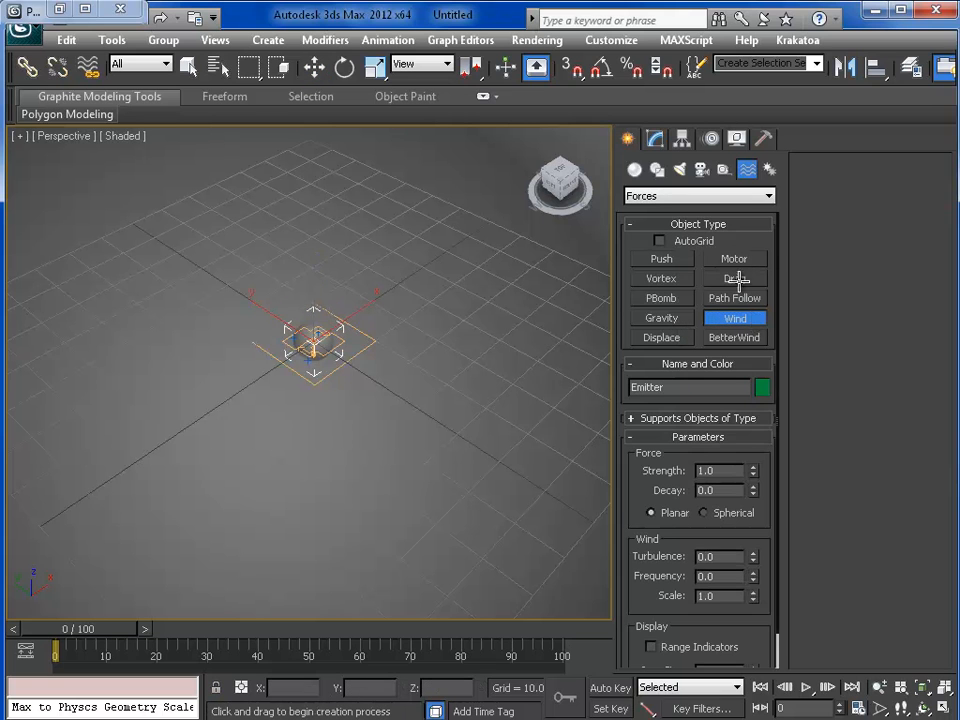
left_click_drag(313, 343, 370, 374)
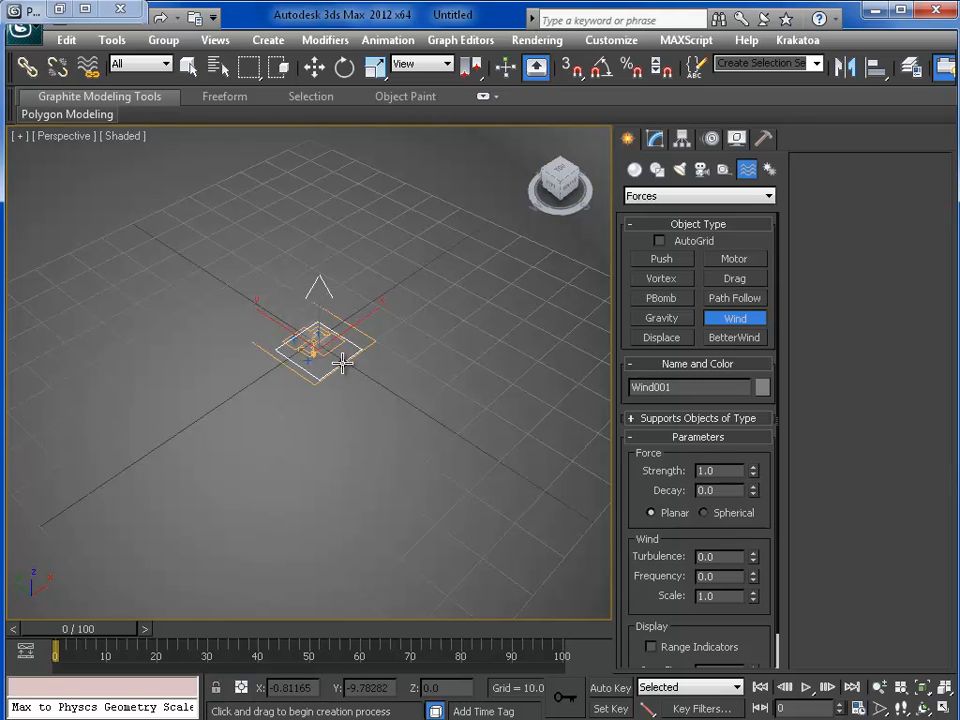
Move the Wind space warp to the origin by zeroing its X and Y positions
key("w")
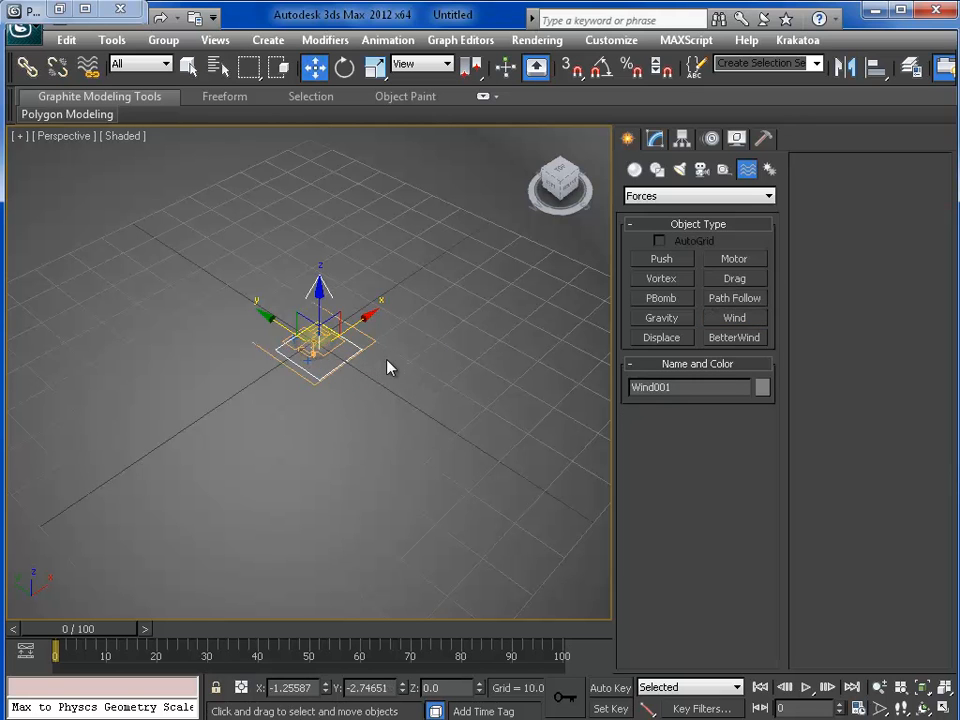
right_click(325, 689)
right_click(402, 689)
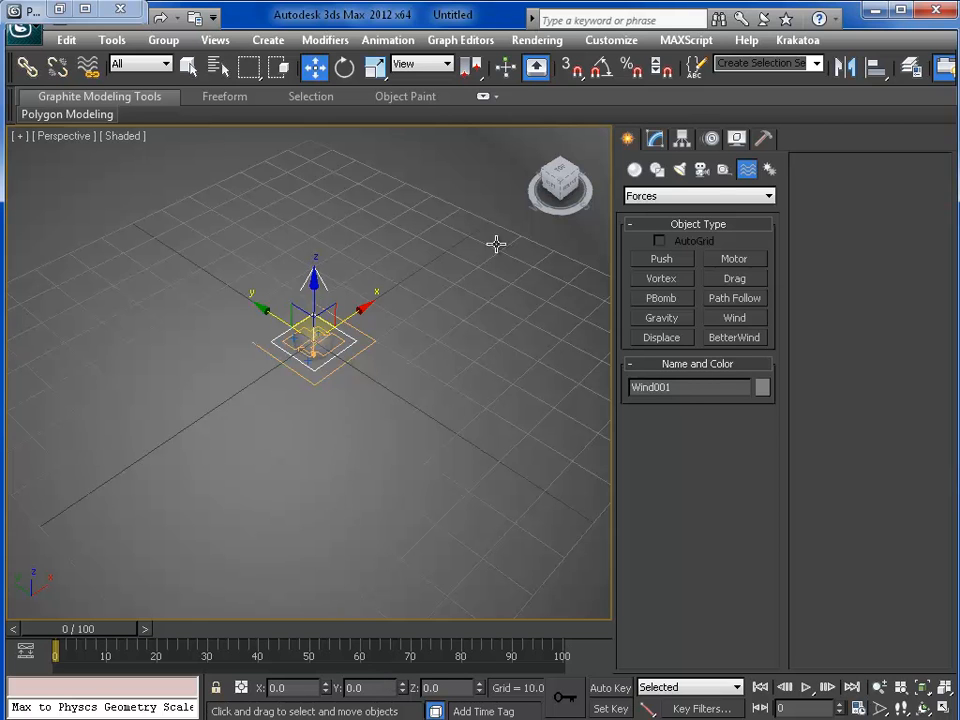
Switch the Wind's force type from Planar to Spherical
left_click(656, 140)
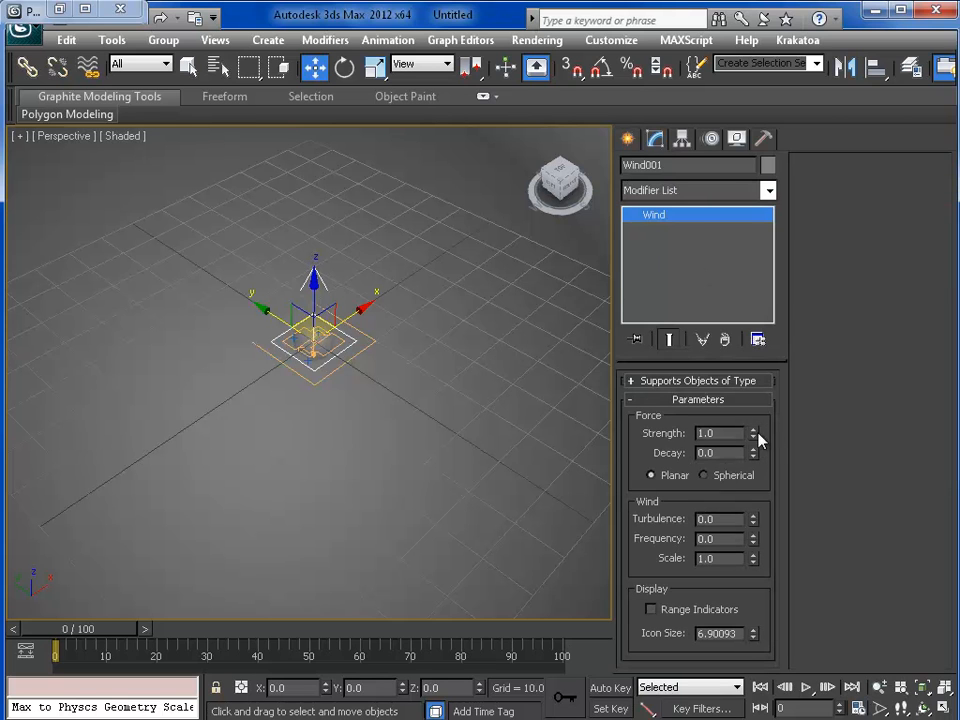
left_click(721, 477)
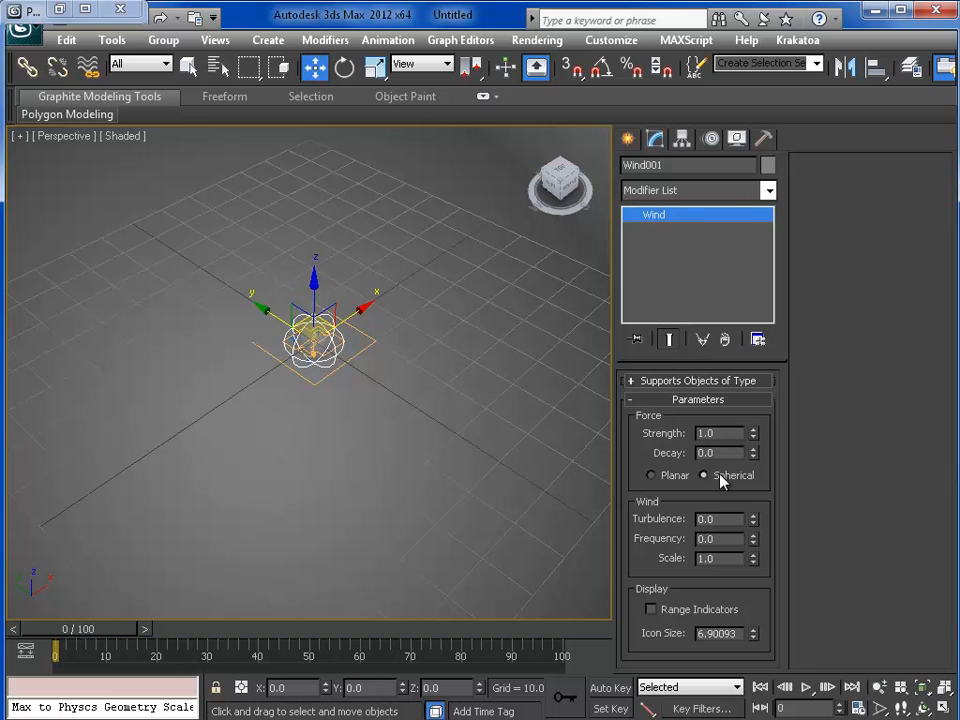
scroll(340, 350, "up", 2)
scroll(340, 350, "up", 3)
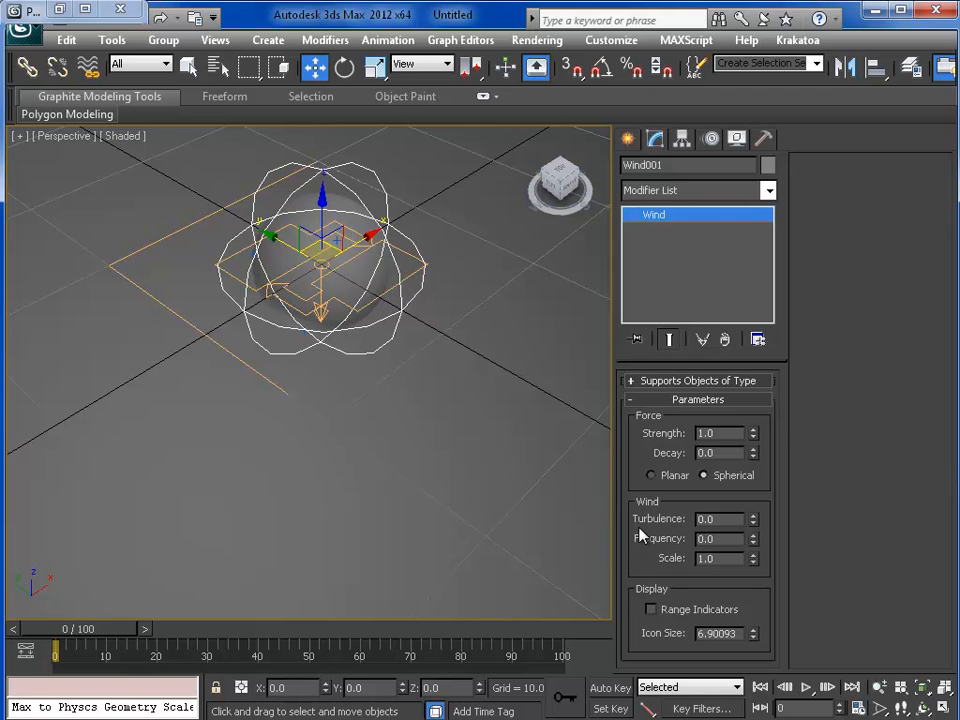
scroll(414, 525, "down", 4)
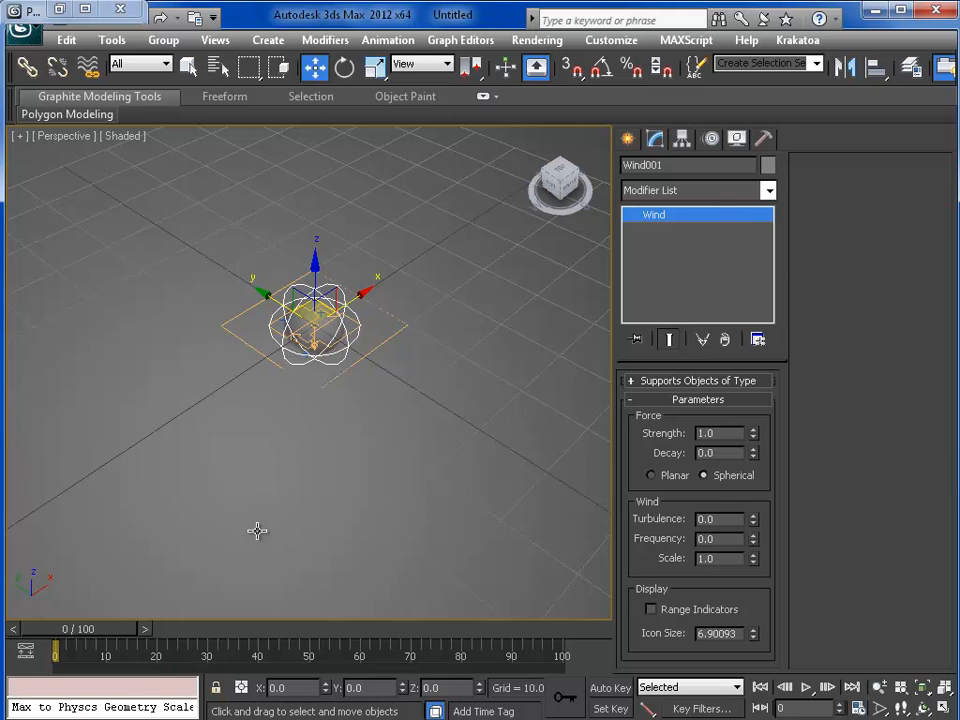
Restore Particle View and add the Wind space warp to the Force operator in Event 002
left_click(62, 11)
scroll(310, 314, "down", 1)
left_click(185, 335)
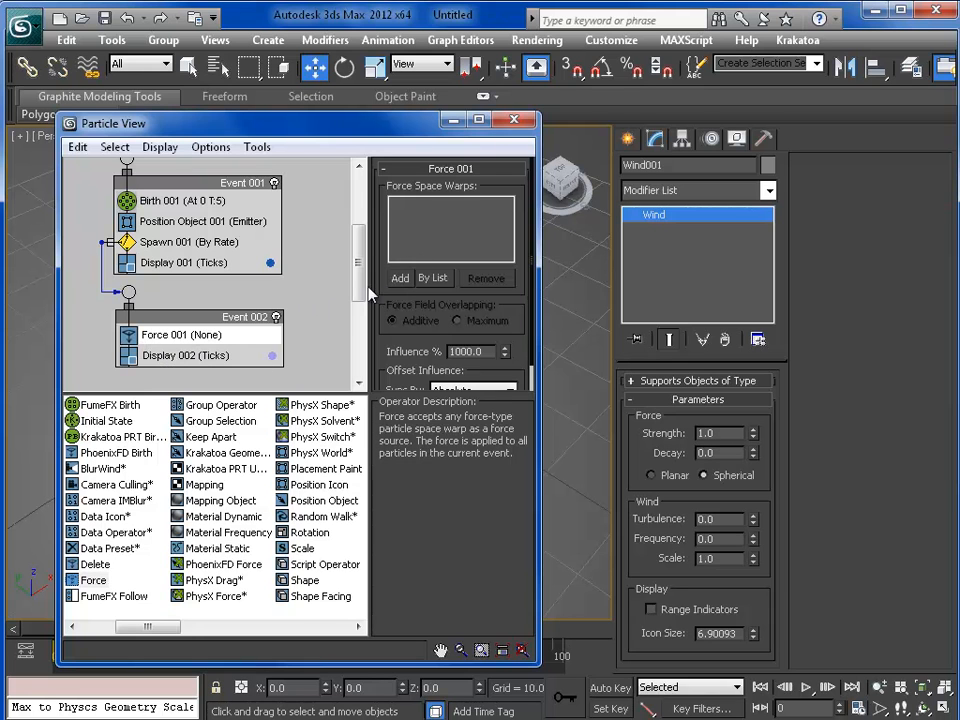
left_click(453, 119)
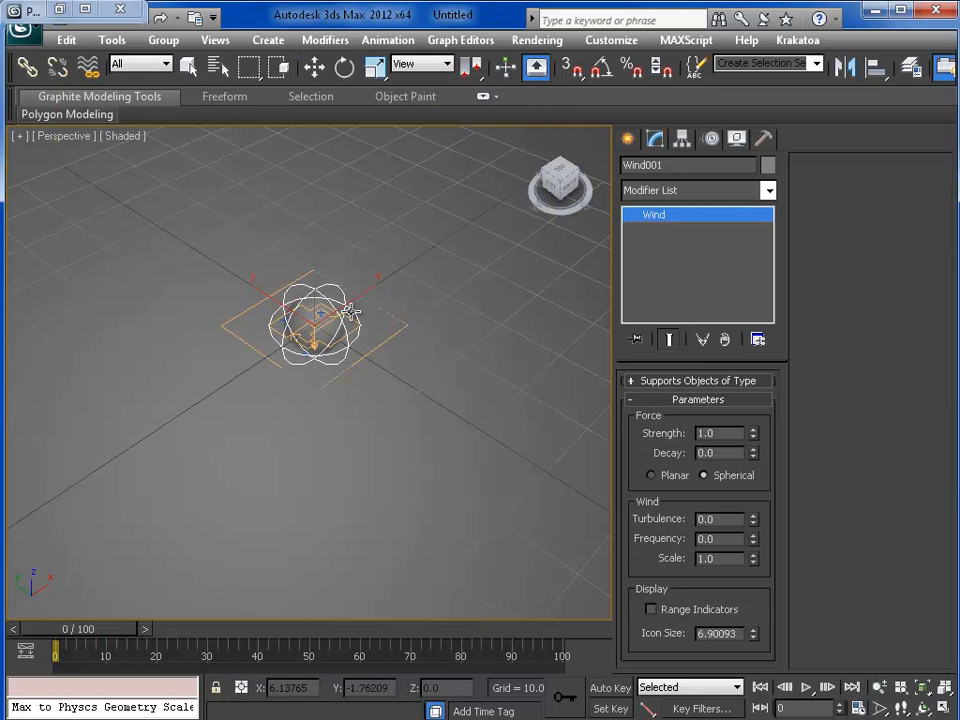
left_click(59, 9)
middle_click_drag(326, 345, 311, 325)
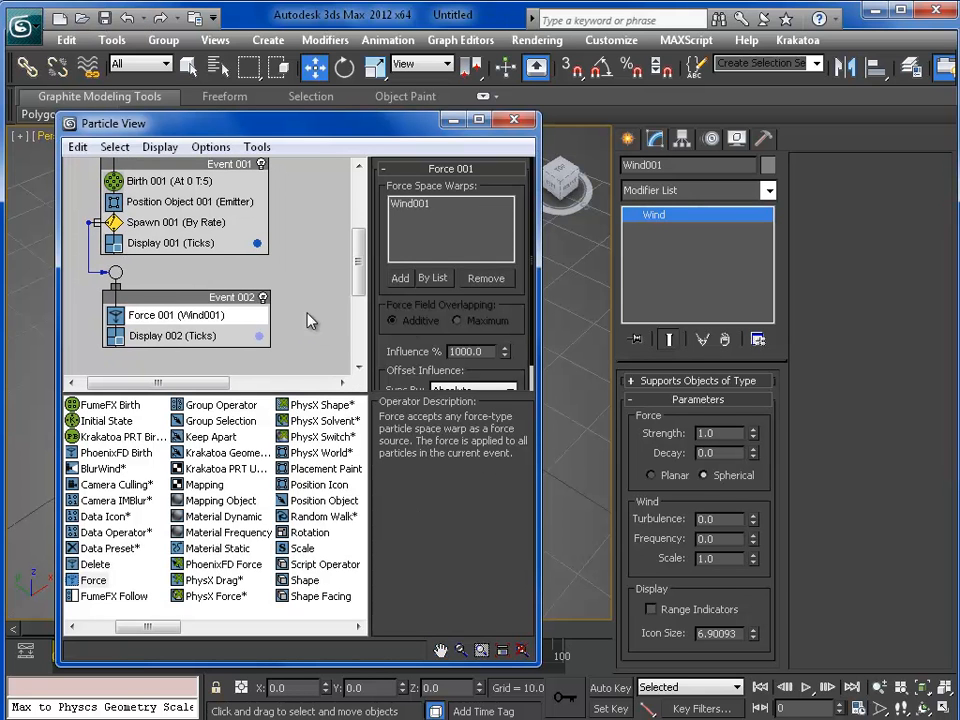
Minimize Particle View, play the animation to check how the wind drives the particles, and return to frame 0
left_click(452, 120)
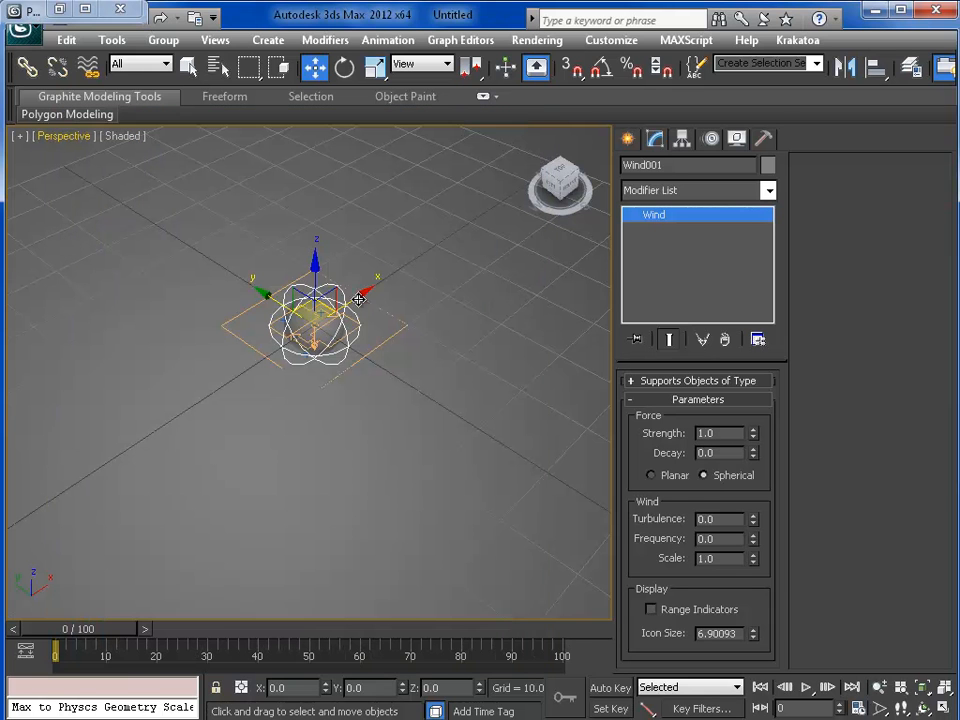
mouse_move(79, 632)
left_mouse_down()
mouse_move(180, 628)
mouse_move(76, 630)
left_mouse_up()
key("w")
scroll(234, 482, "down", 3)
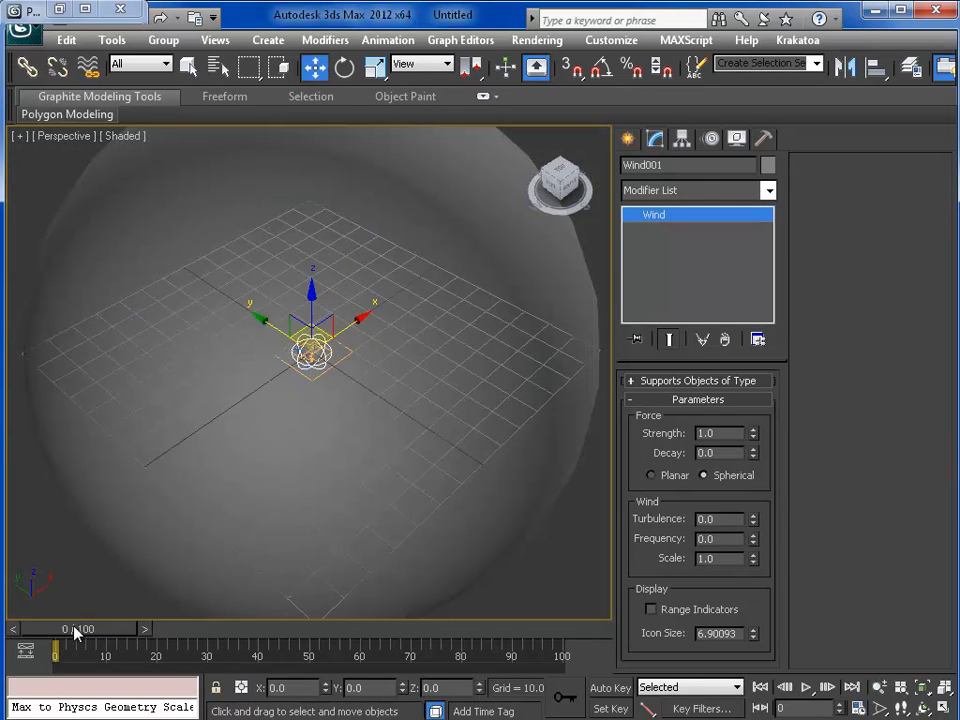
left_click(808, 687)
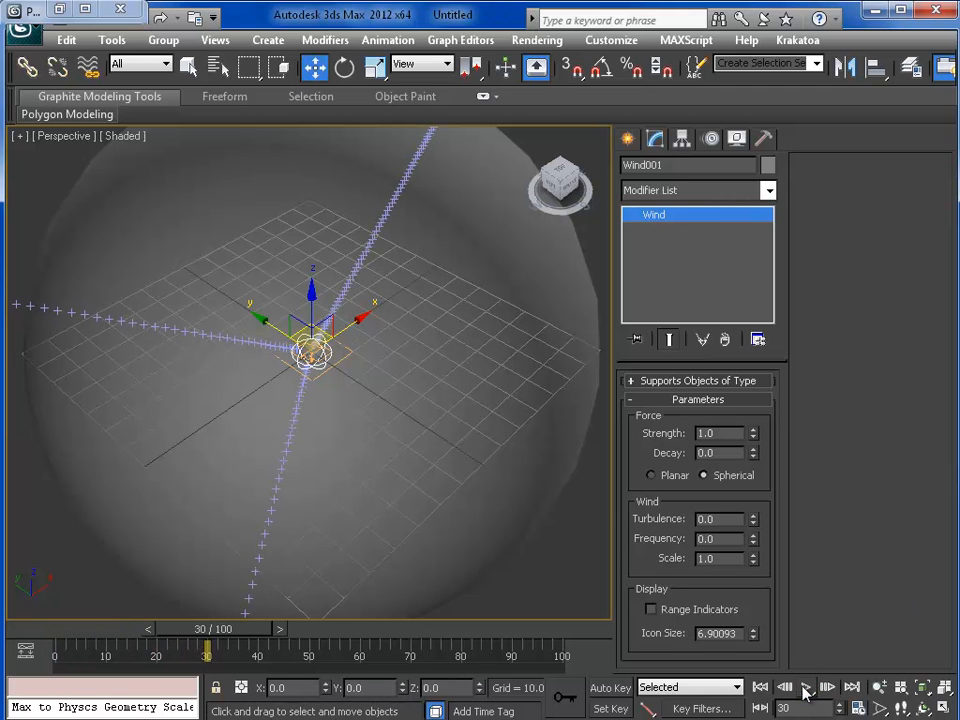
left_click(762, 688)
scroll(398, 422, "up", 3)
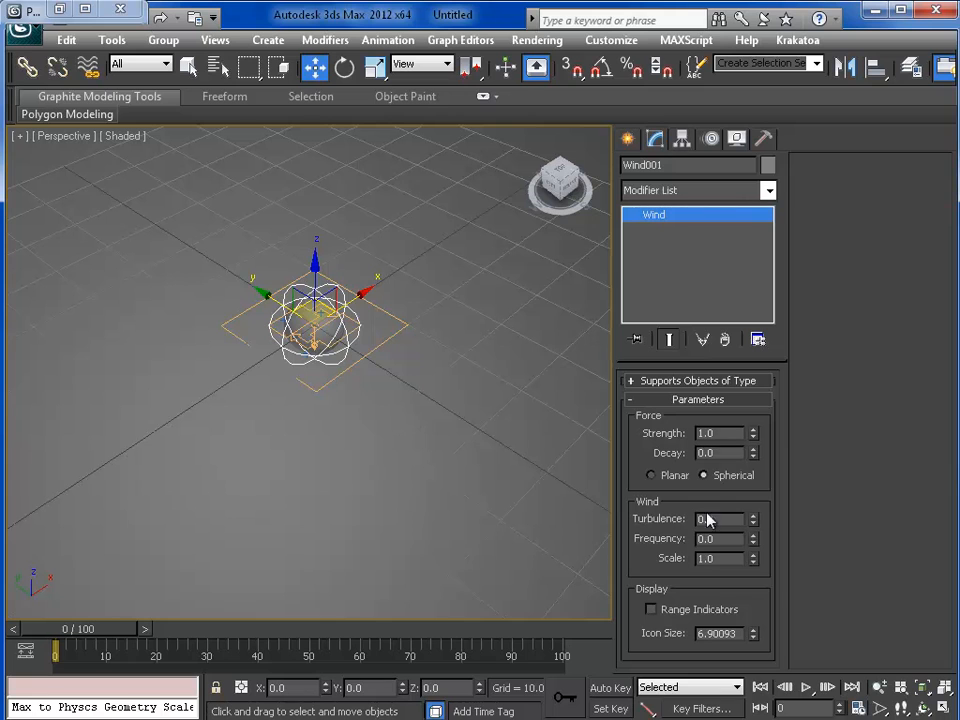
Set the Wind's Strength to 0.2, play the animation to check the particles' speed, and return to frame 0
double_click(731, 437)
left_click(646, 523)
left_click(806, 688)
left_click(806, 688)
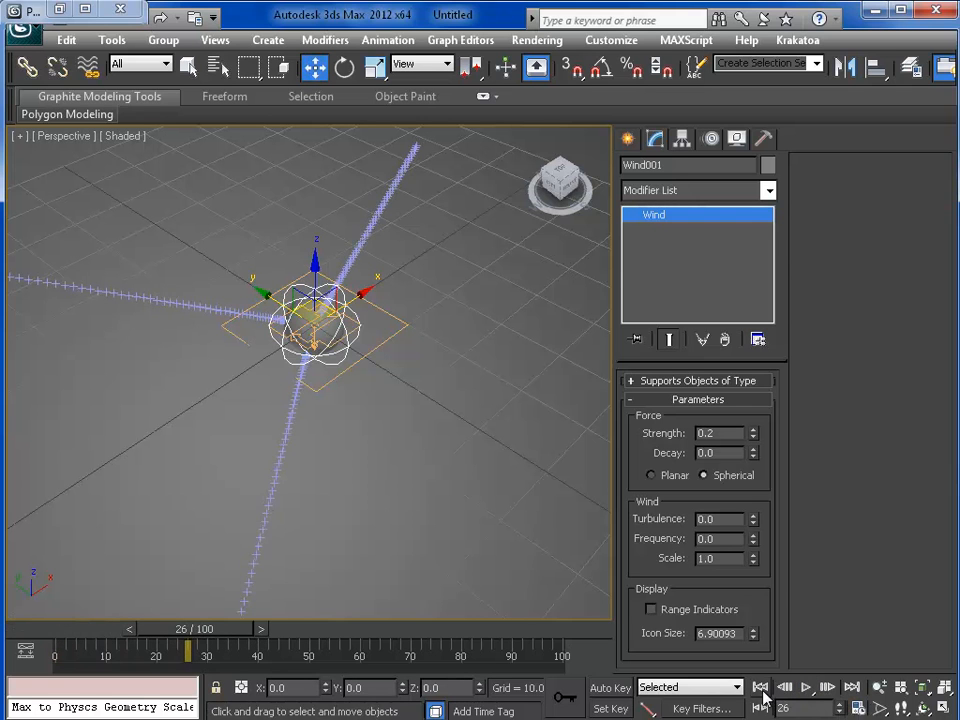
left_click(760, 689)
Set the Wind's Turbulence to 0.3 and play the animation to check how it disturbs the trails
left_click_drag(716, 520, 551, 529)
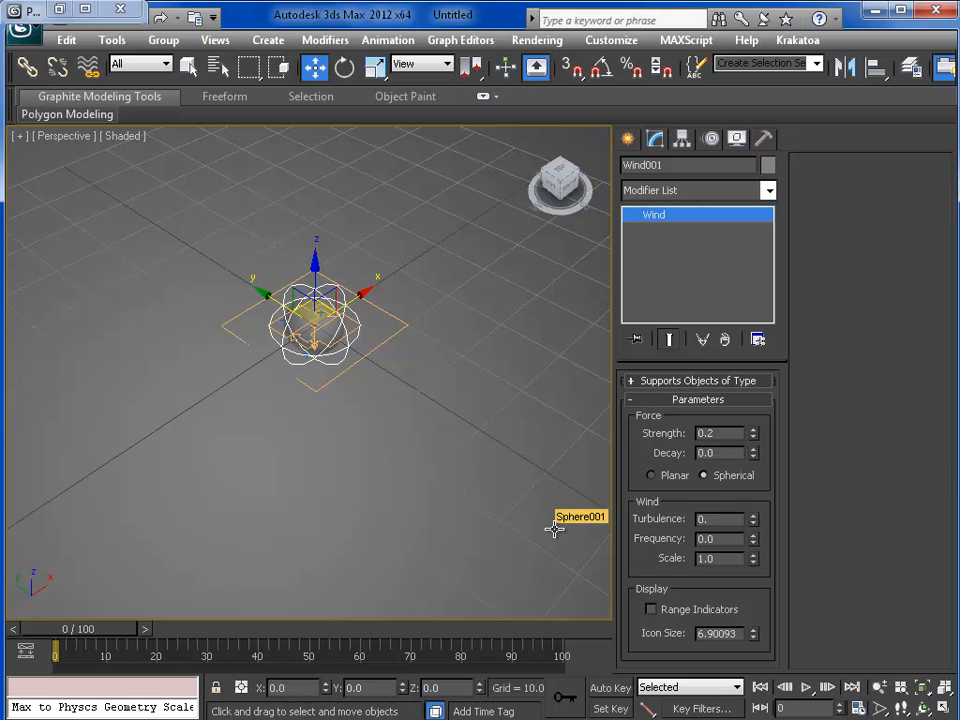
type("0.3")
key("Return")
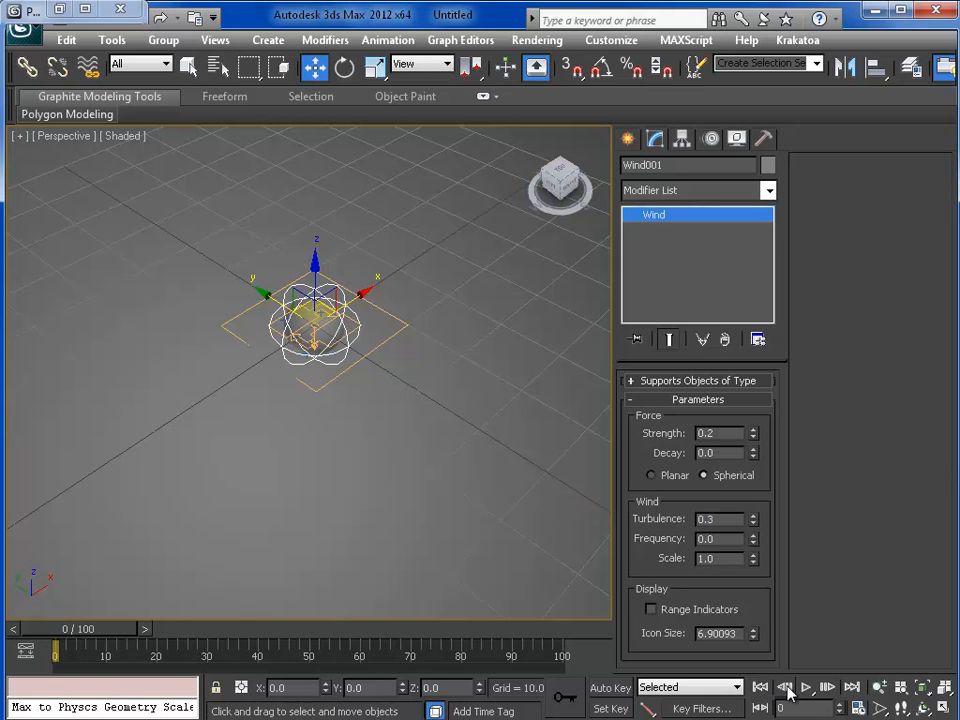
left_click(806, 687)
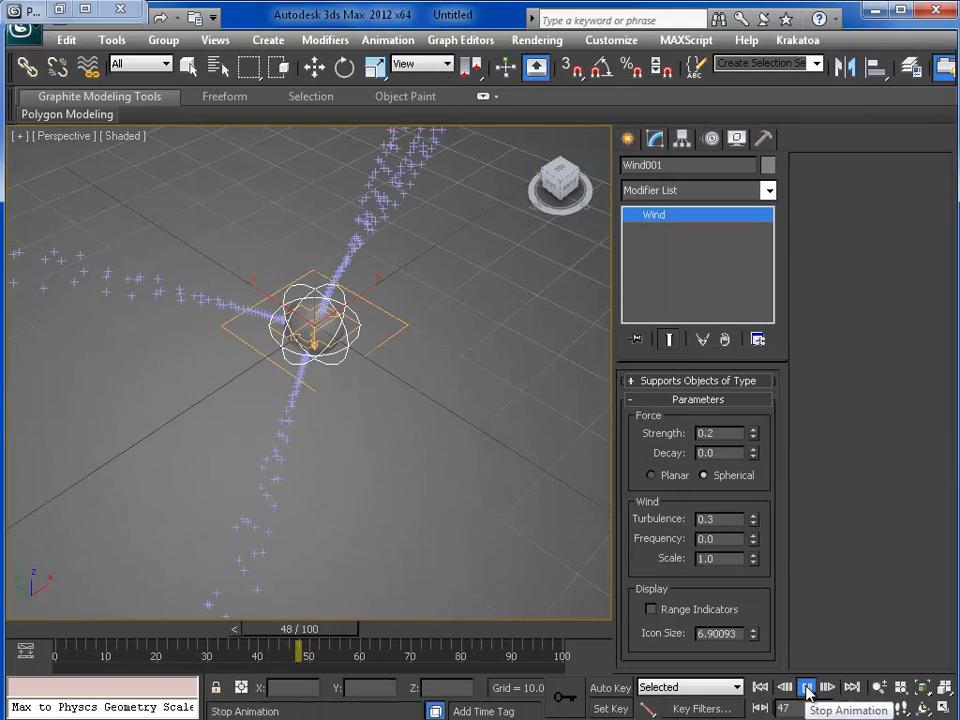
left_click(806, 687)
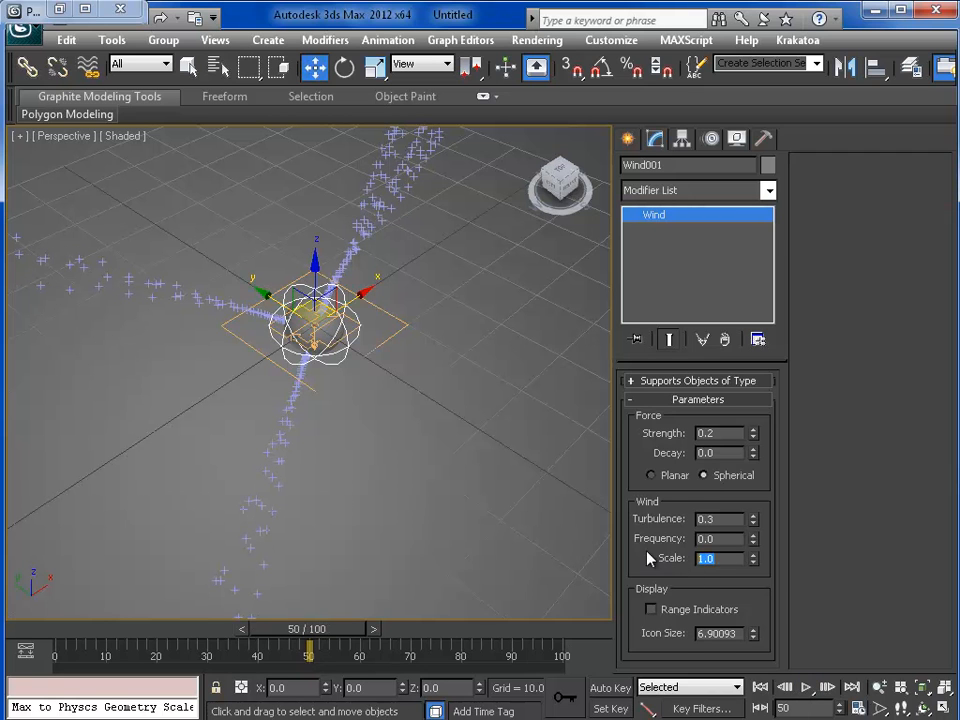
Set the Wind's Scale to 0.1 and scrub back to frame 6 to inspect the trails near the emitter
left_click_drag(724, 561, 646, 566)
type("1")
key("Return")
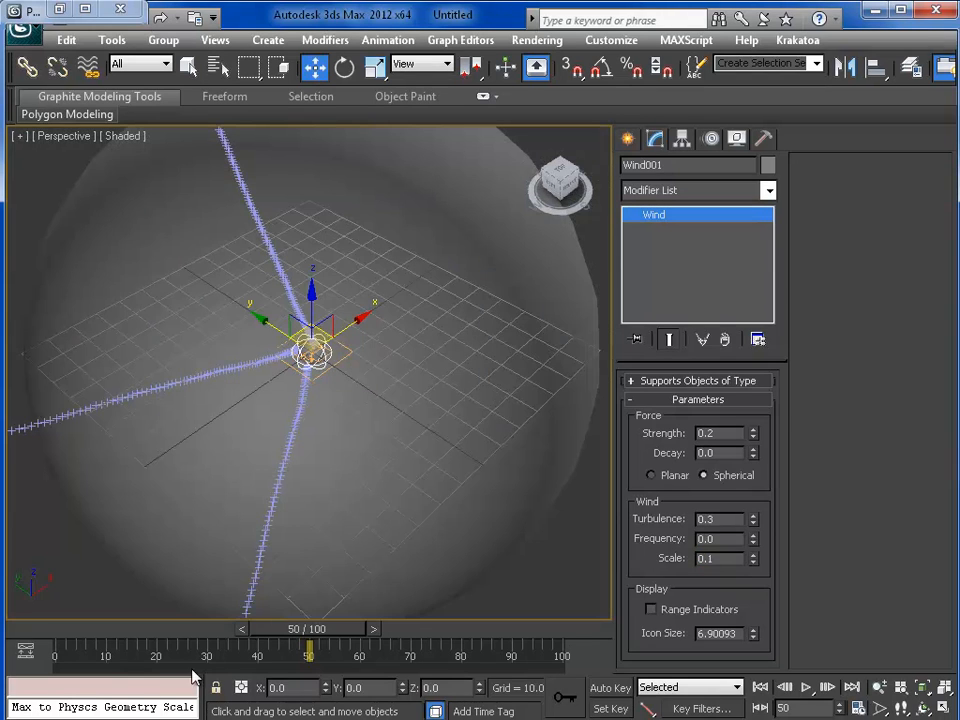
mouse_move(76, 638)
left_mouse_down()
mouse_move(222, 645)
mouse_move(90, 640)
left_mouse_up()
key("w")
scroll(394, 435, "up", 4)
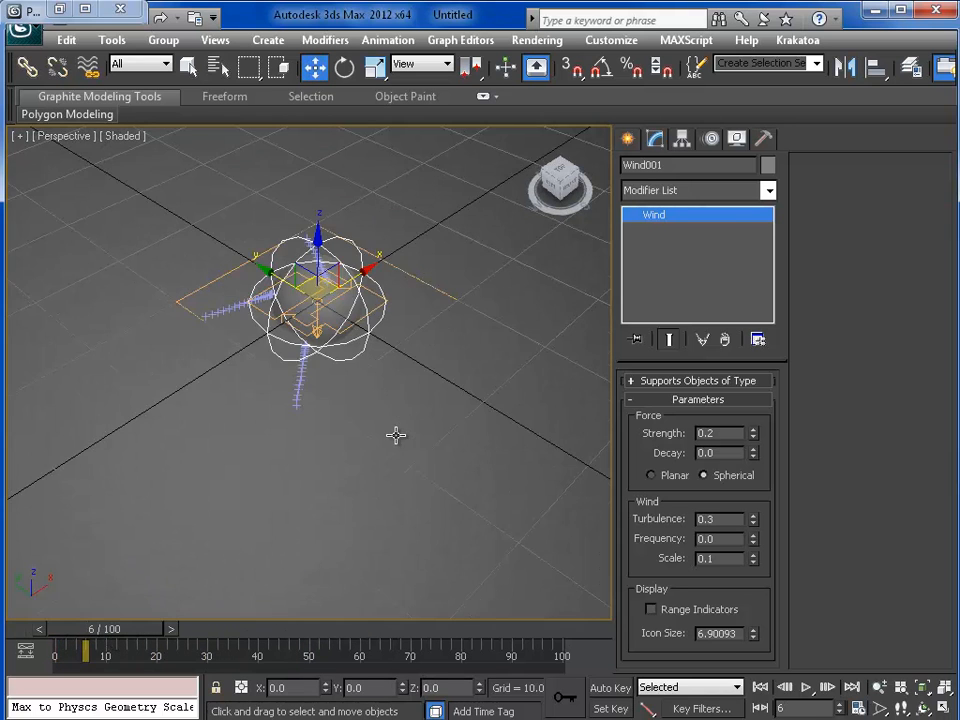
scroll(398, 395, "down", 3)
Set the Wind's Frequency to 0.1
left_click(714, 540)
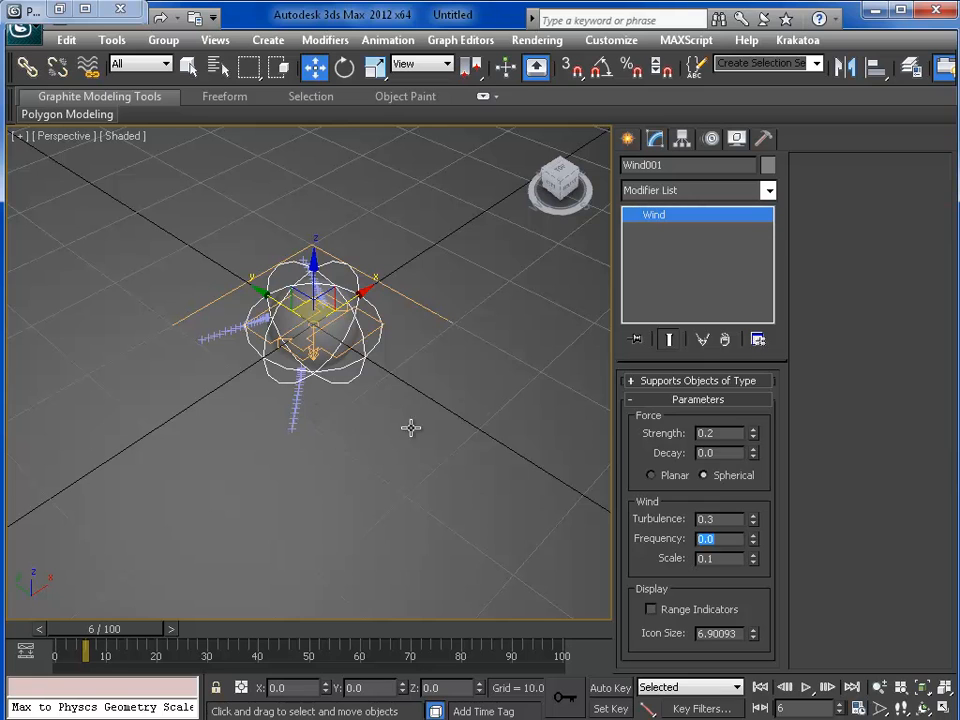
type("1")
key("Return")
scroll(456, 441, "down", 3)
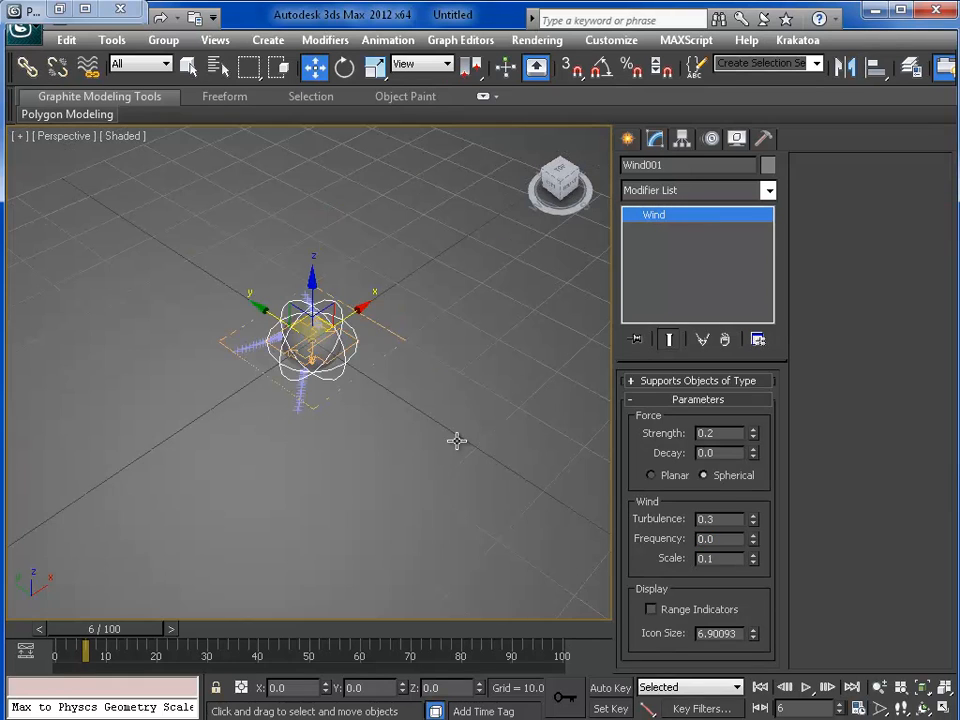
scroll(426, 420, "up", 3)
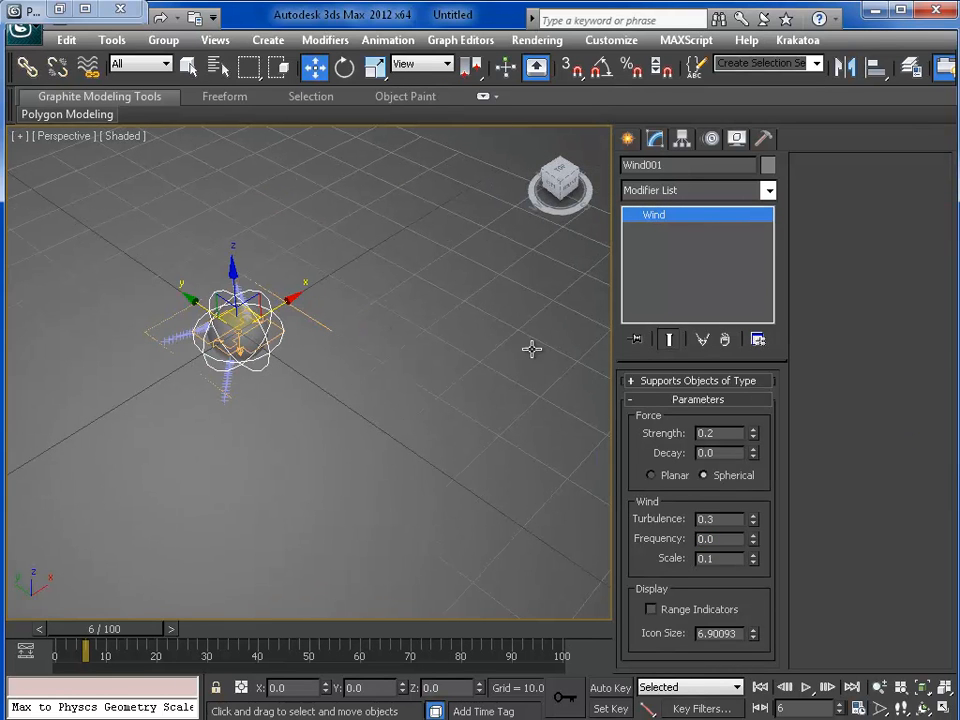
scroll(327, 392, "down", 2)
middle_click_drag(327, 390, 422, 444)
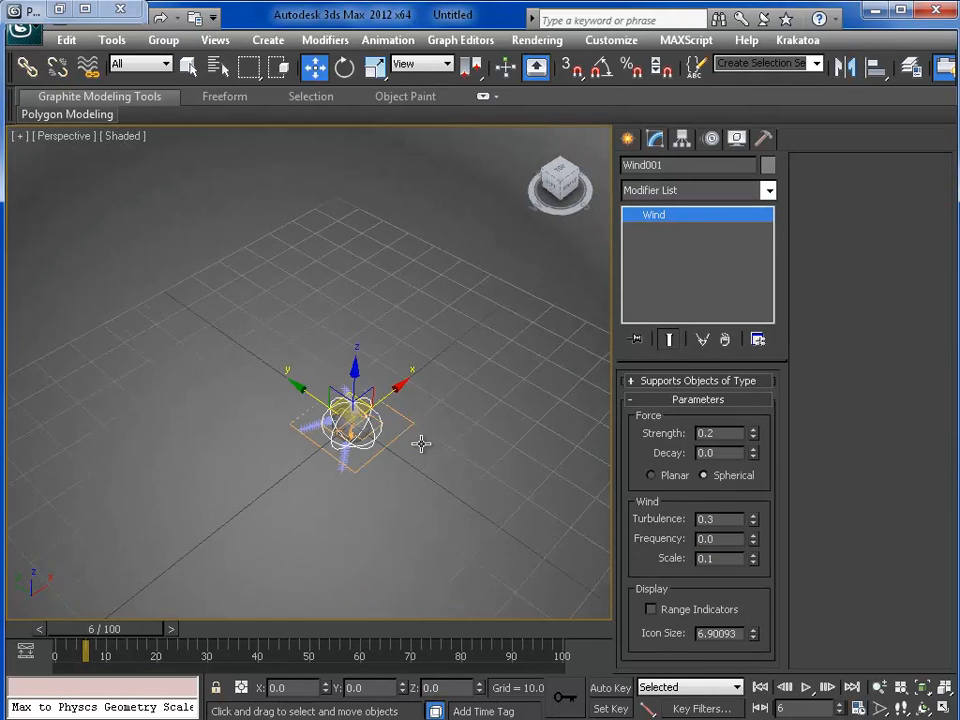
scroll(422, 445, "up", 4)
scroll(435, 472, "down", 2)
scroll(454, 381, "down", 1)
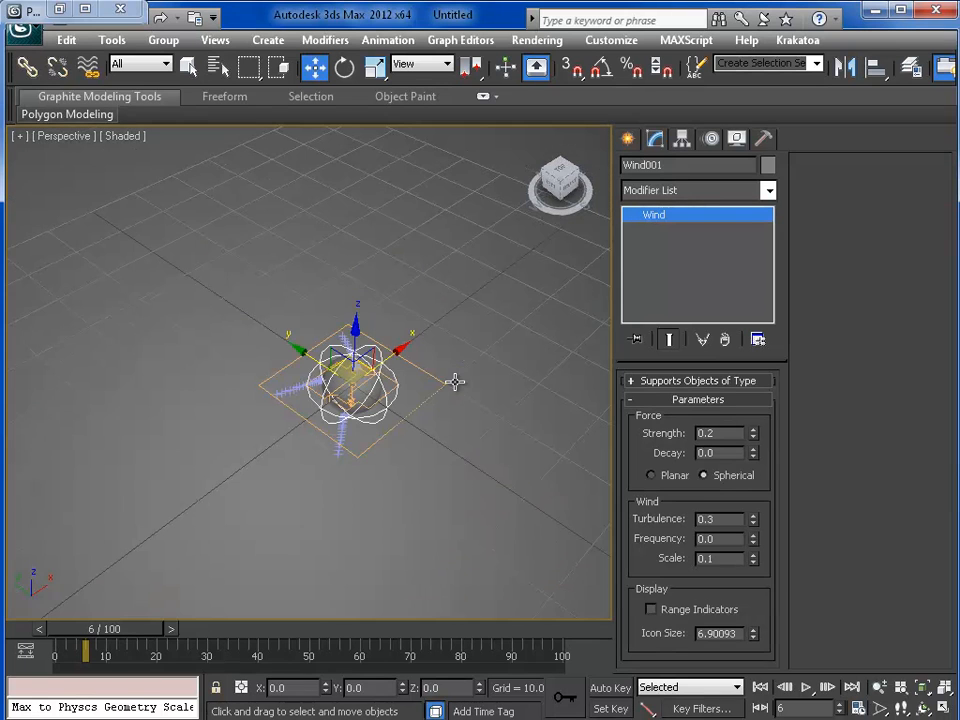
scroll(435, 415, "up", 2)
double_click(707, 540)
type("0.1")
key("Return")
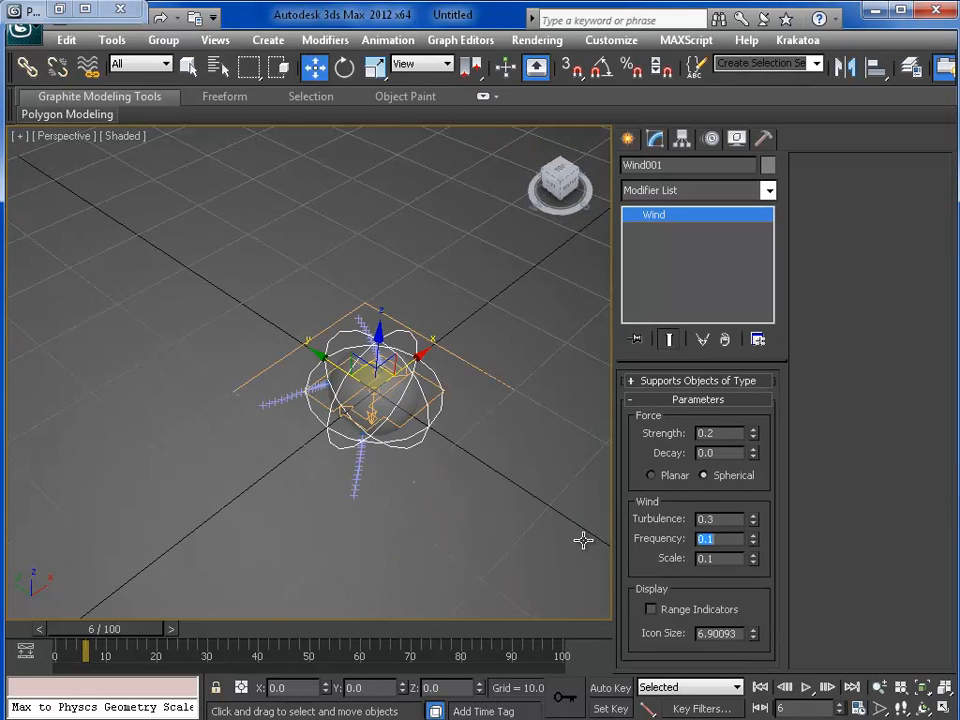
Play the animation from frame 0 to check how the trails bend, and stop playback
left_click(761, 688)
left_click(808, 688)
scroll(434, 496, "down", 4)
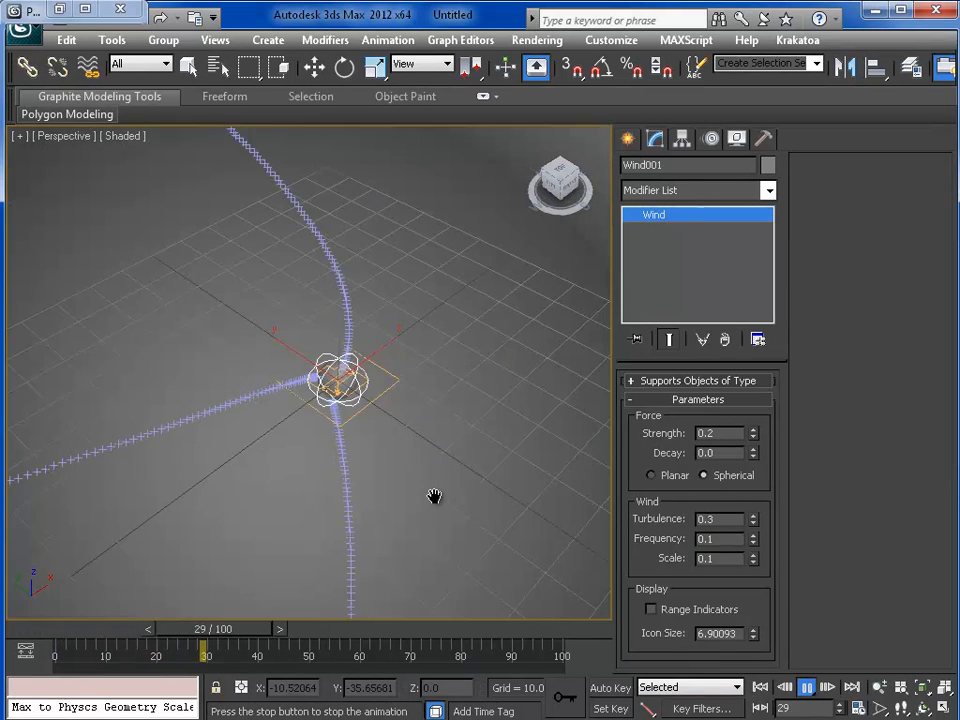
scroll(434, 496, "down", 2)
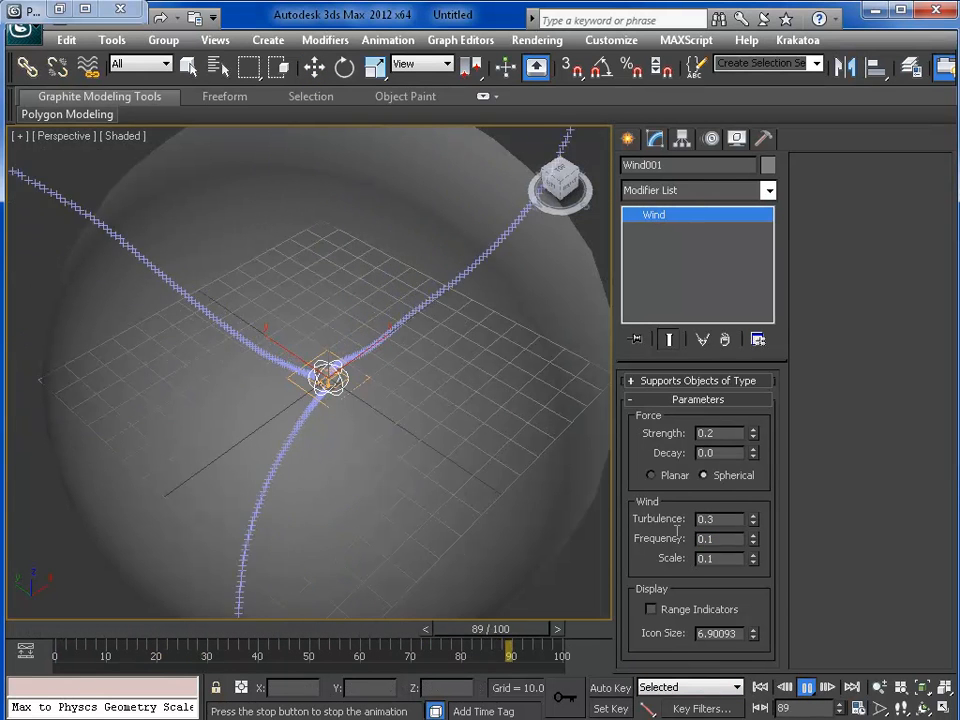
left_click(808, 687)
Set the Wind's Frequency to 0.2 and inspect the shape of the trails around the emitter
double_click(716, 538)
type("0.2")
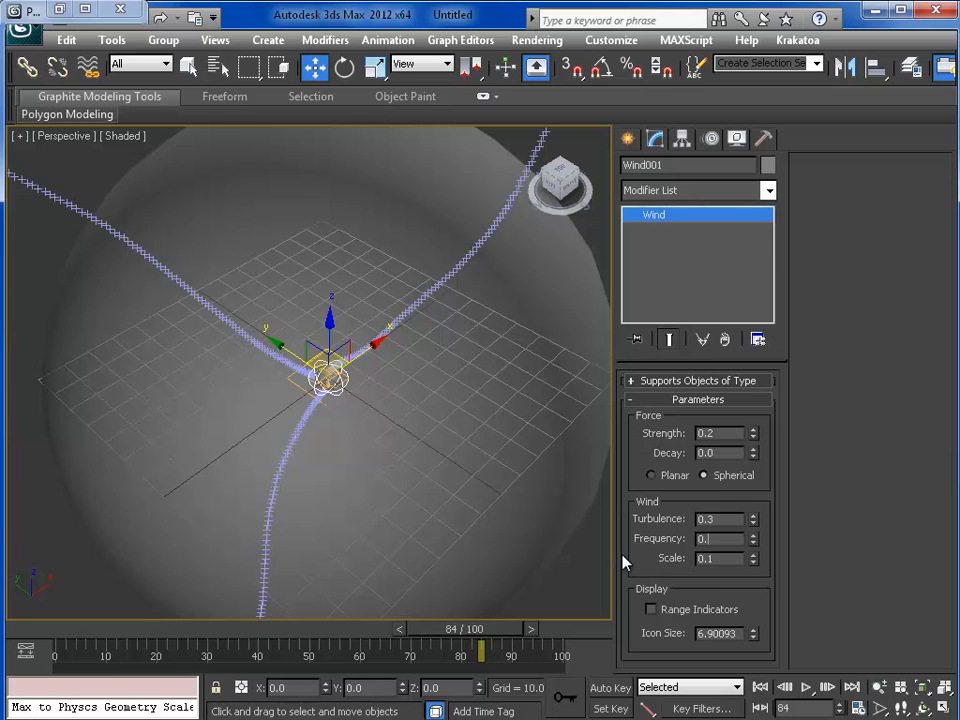
key("Return")
mouse_move(326, 437)
middle_mouse_down()
mouse_move(321, 457)
mouse_move(358, 455)
mouse_move(333, 416)
middle_mouse_up()
scroll(323, 457, "up", 3)
type("0.2")
key("Return")
scroll(333, 416, "down", 5)
scroll(336, 415, "up", 6)
scroll(346, 411, "down", 2)
middle_click_drag(409, 405, 371, 386, "alt")
scroll(364, 390, "up", 3)
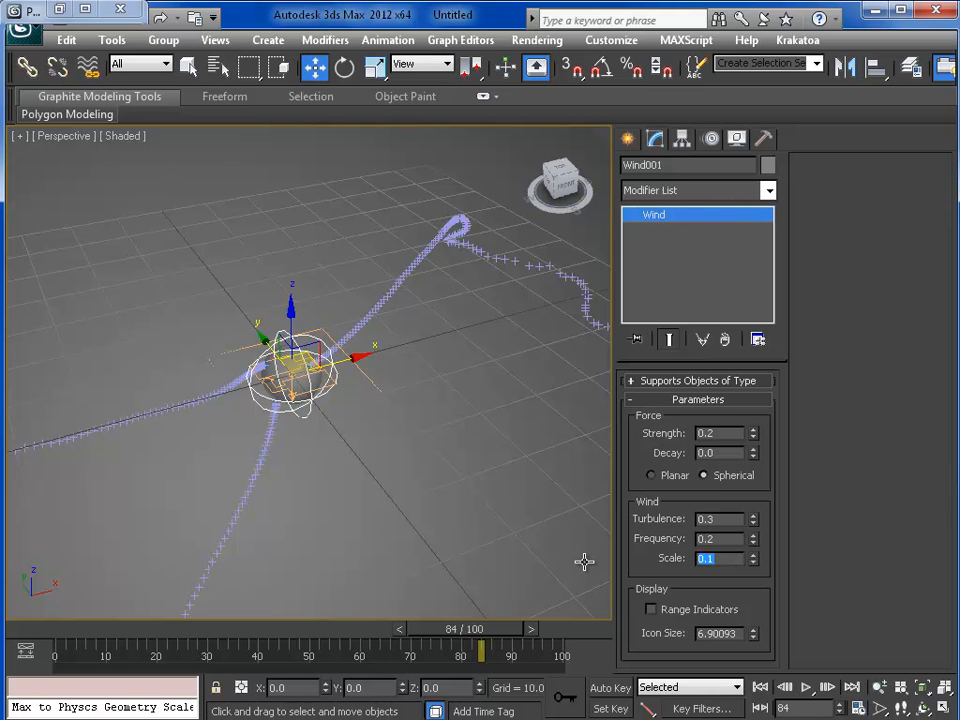
Set the Wind's Scale to 0.2 and inspect the trails from several angles
type("2")
key("Return")
scroll(425, 440, "down", 4)
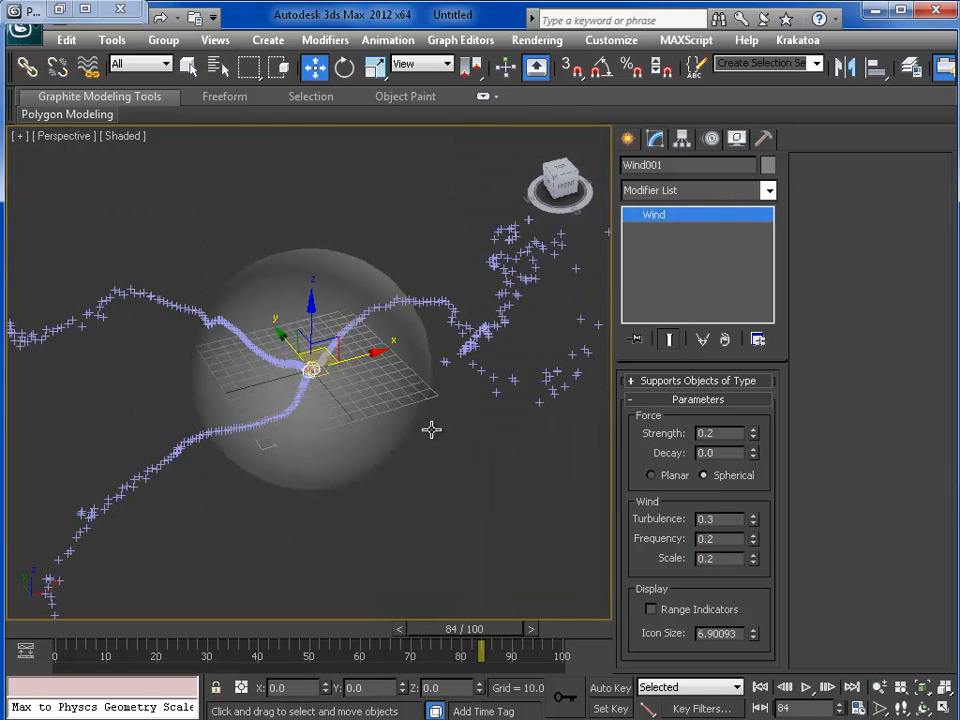
scroll(428, 438, "down", 3)
middle_click_drag(424, 439, 451, 403, "alt")
scroll(317, 416, "up", 3)
scroll(375, 491, "down", 3)
middle_click_drag(375, 491, 347, 440)
scroll(341, 520, "up", 4)
scroll(352, 472, "up", 3)
Try a Wind Frequency of 0.25, and settle on 0.19 after comparing the trails
double_click(723, 538)
key("Return")
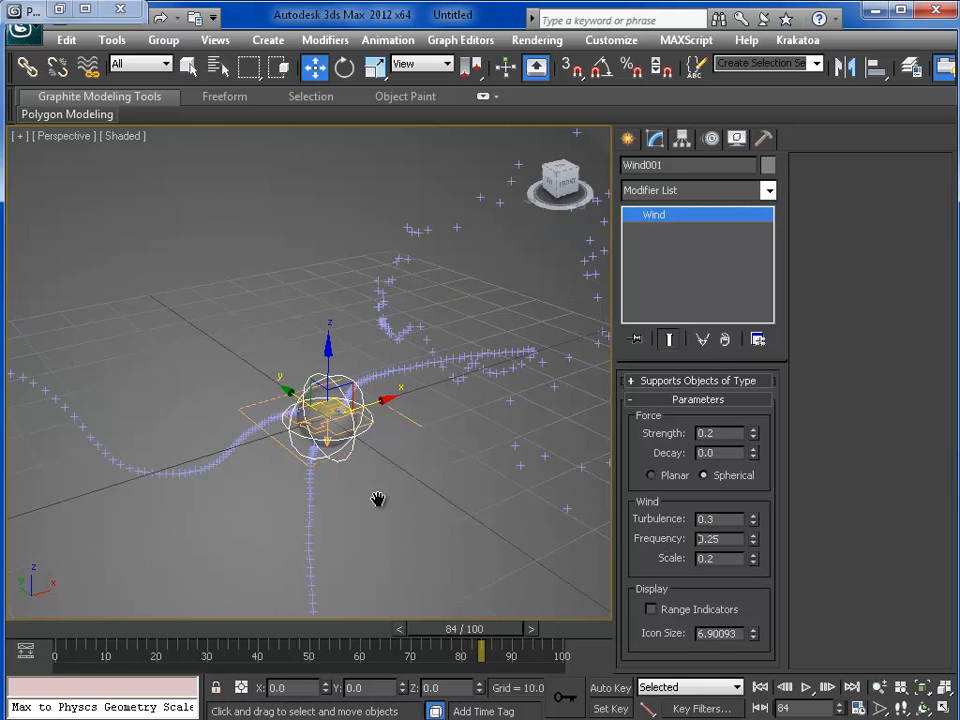
scroll(388, 475, "down", 4)
type("0.19")
key("Return")
scroll(401, 501, "up", 4)
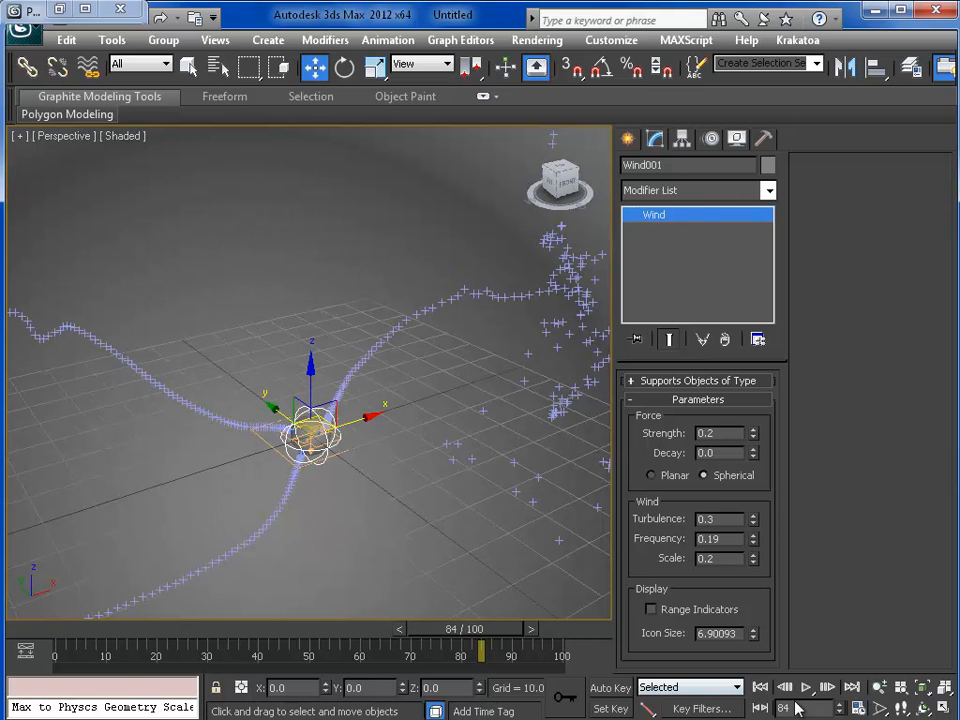
Return to frame 0 and select the Emitter sphere for rotation
left_click(760, 687)
mouse_move(56, 650)
left_mouse_down()
mouse_move(314, 648)
mouse_move(43, 639)
left_mouse_up()
key("w")
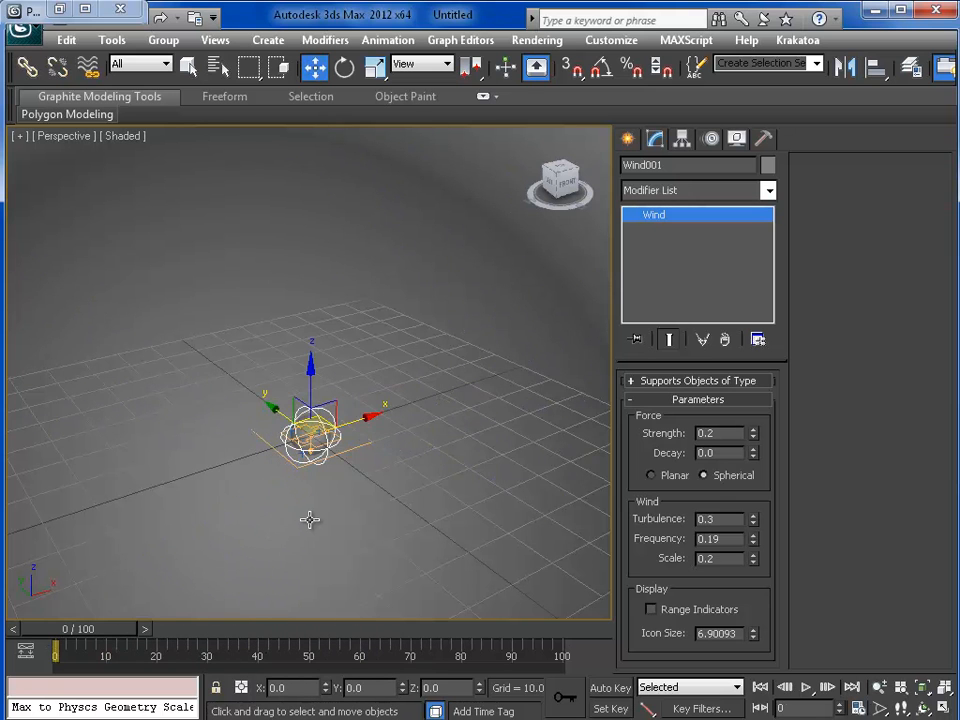
scroll(308, 518, "up", 2)
scroll(324, 476, "up", 2)
left_click(341, 528)
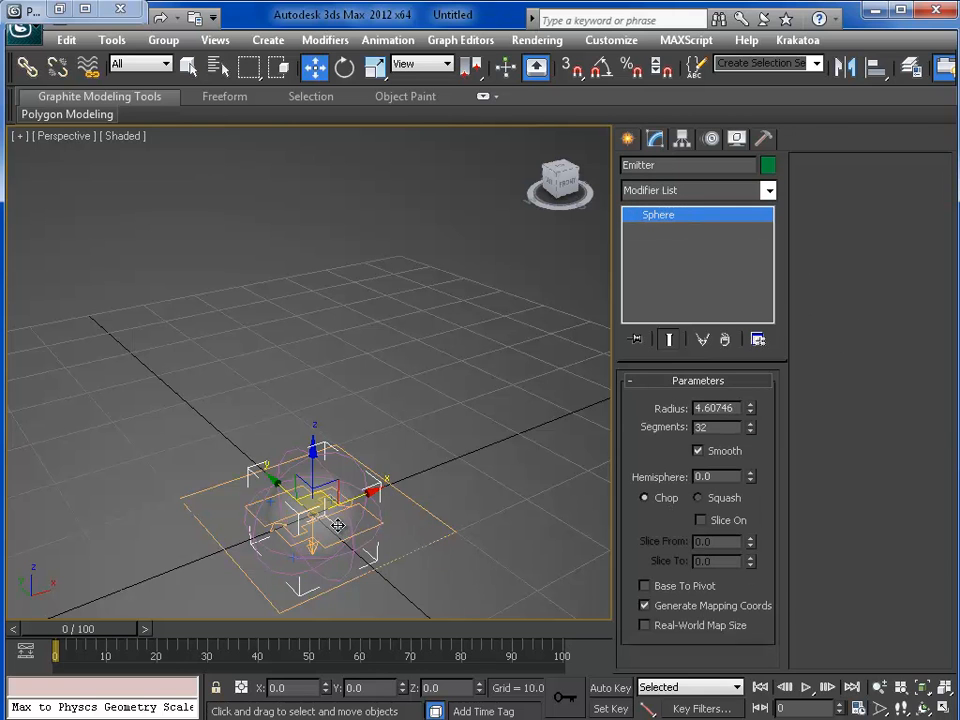
scroll(355, 530, "down", 3)
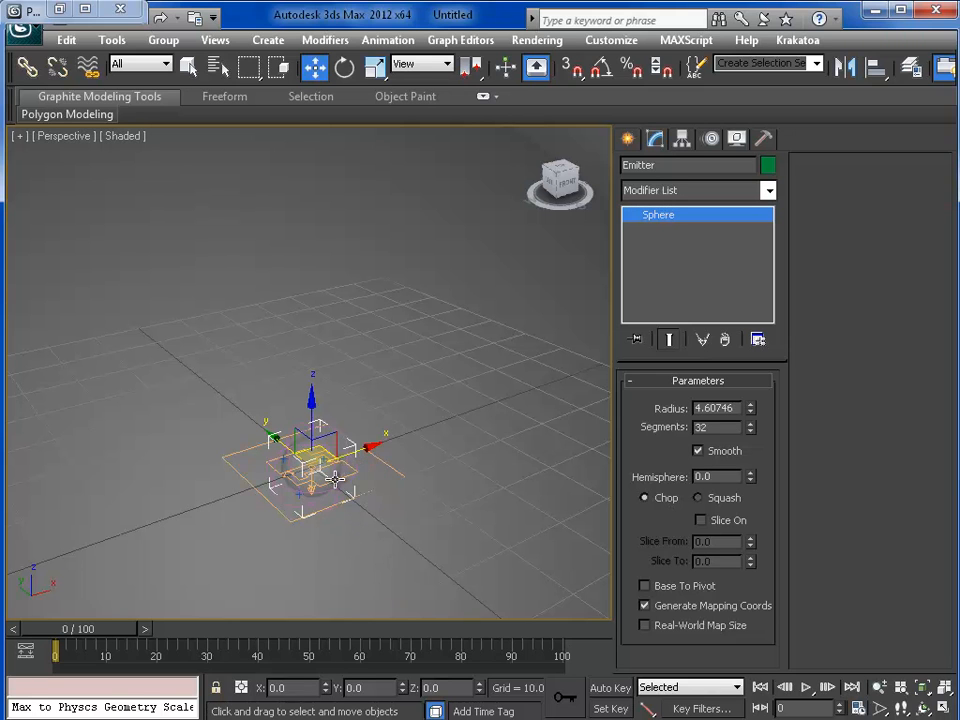
key("e")
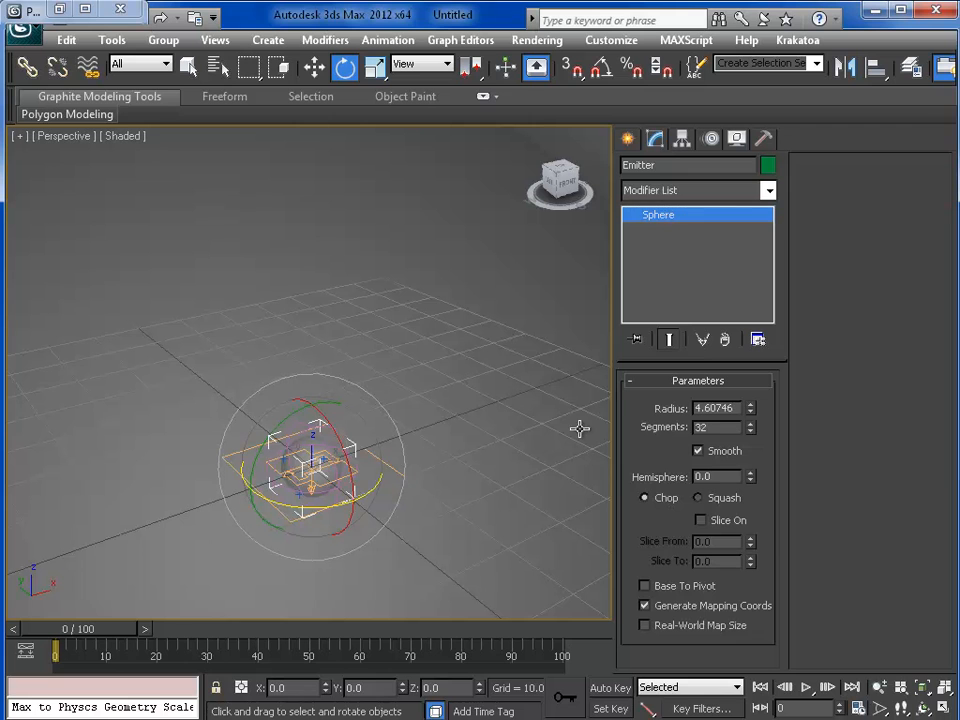
Turn on Auto Key and rotate the Emitter sphere freehand at frame 35 to key its rotation
left_click(612, 688)
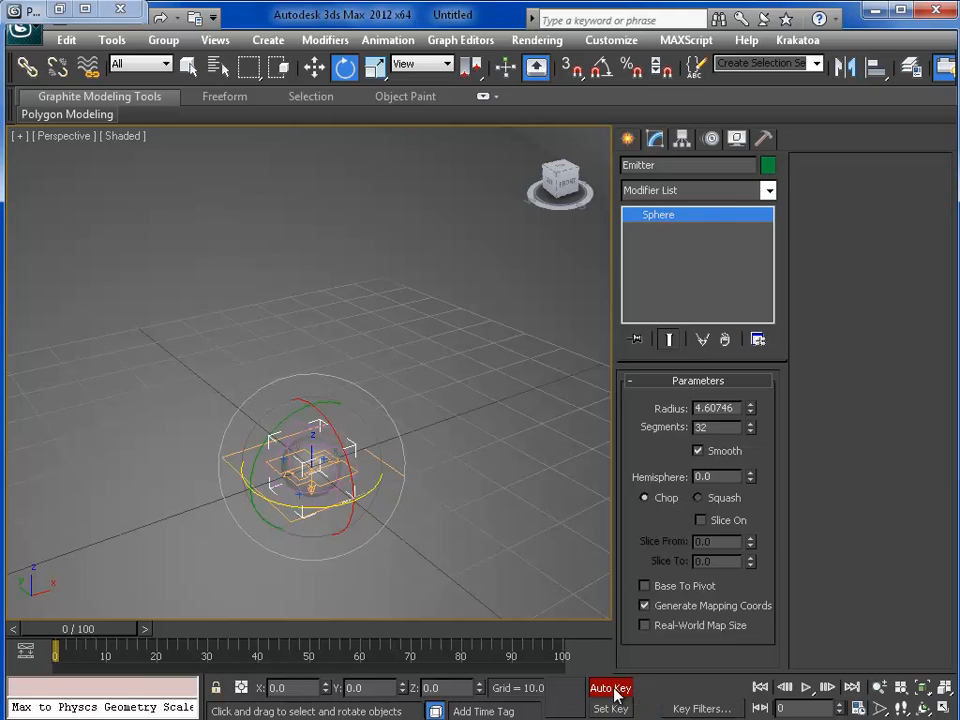
left_click_drag(79, 638, 243, 637)
key("e")
left_click_drag(319, 431, 341, 577)
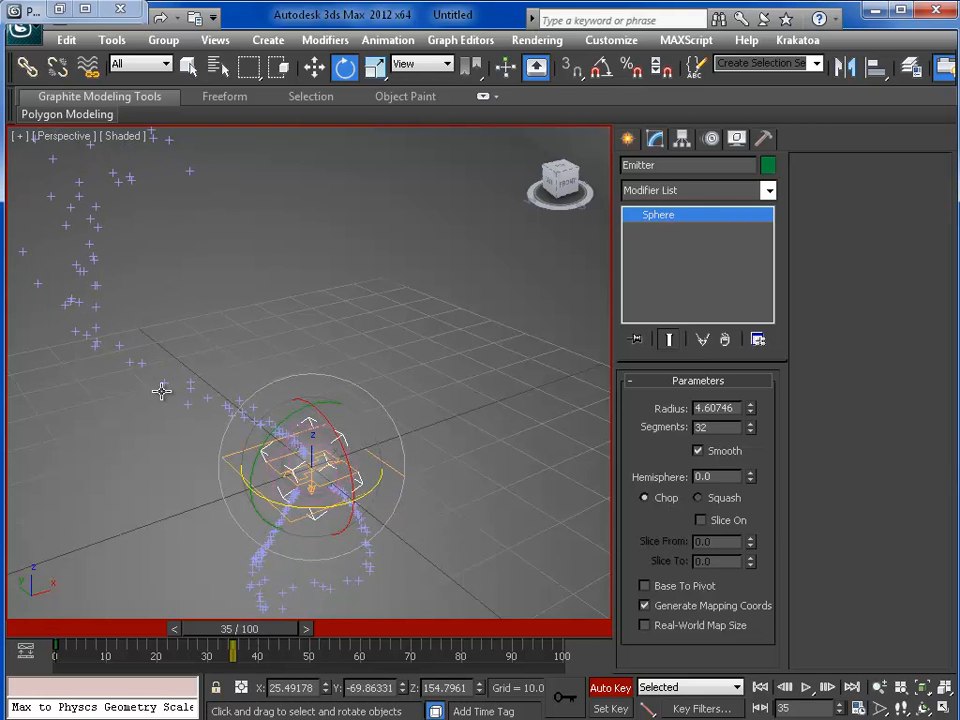
Key further freehand rotations of the Emitter sphere at about frame 68 and at frame 100, and turn off Auto Key
left_click_drag(240, 640, 401, 640)
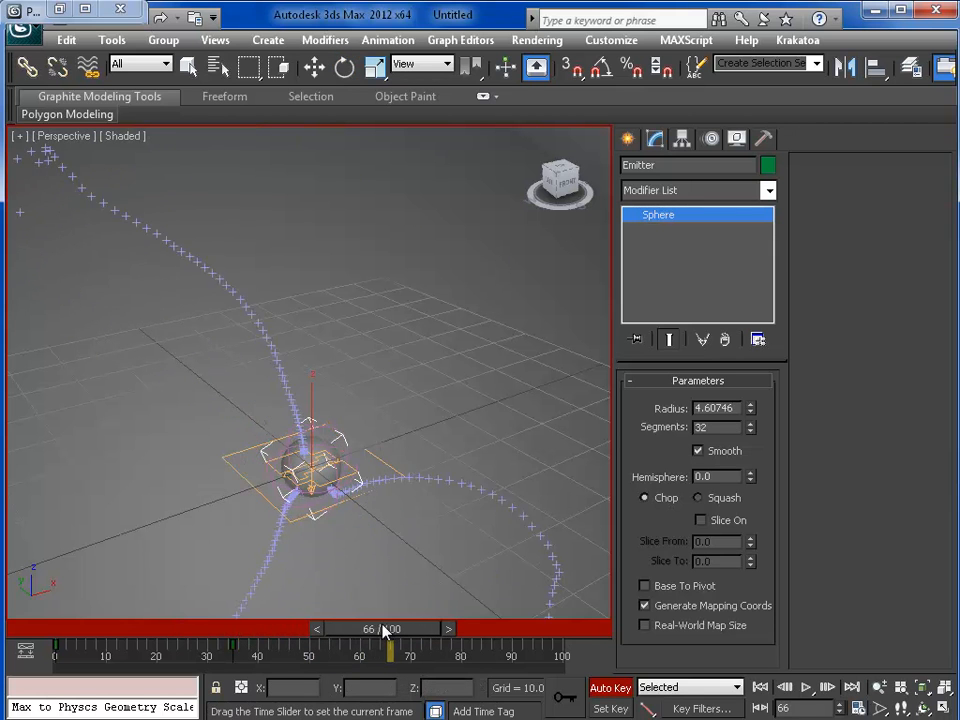
left_click_drag(304, 471, 238, 534)
left_click_drag(408, 637, 568, 634)
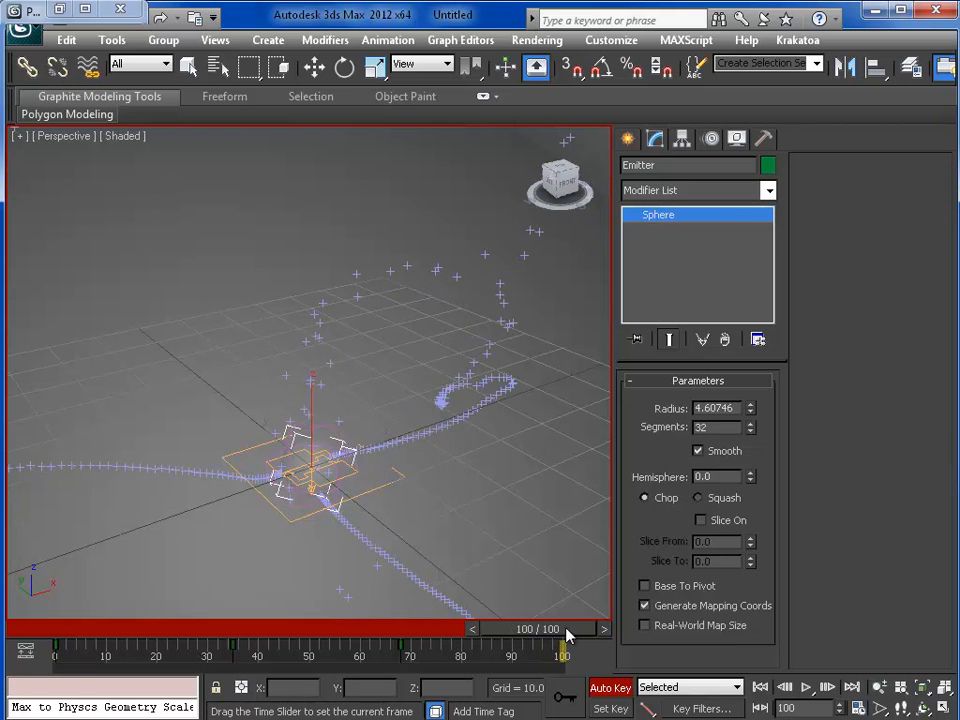
left_click_drag(336, 499, 159, 429)
left_click(605, 689)
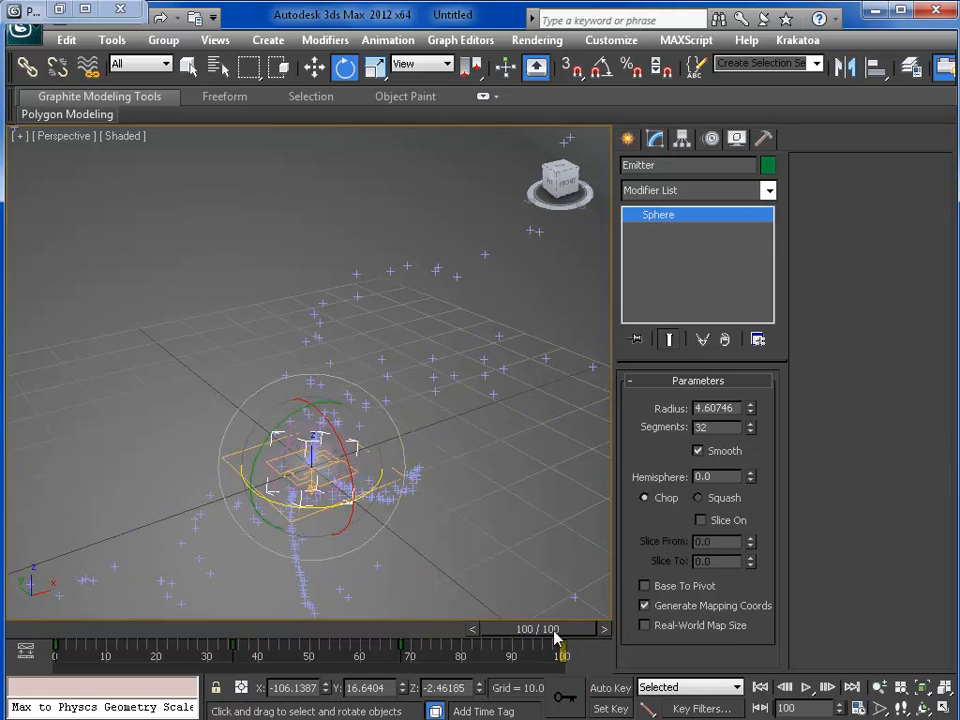
Play the animation from the start to check the trails with the rotating emitter, and return to frame 0
left_click_drag(553, 632, 34, 628)
left_click(806, 688)
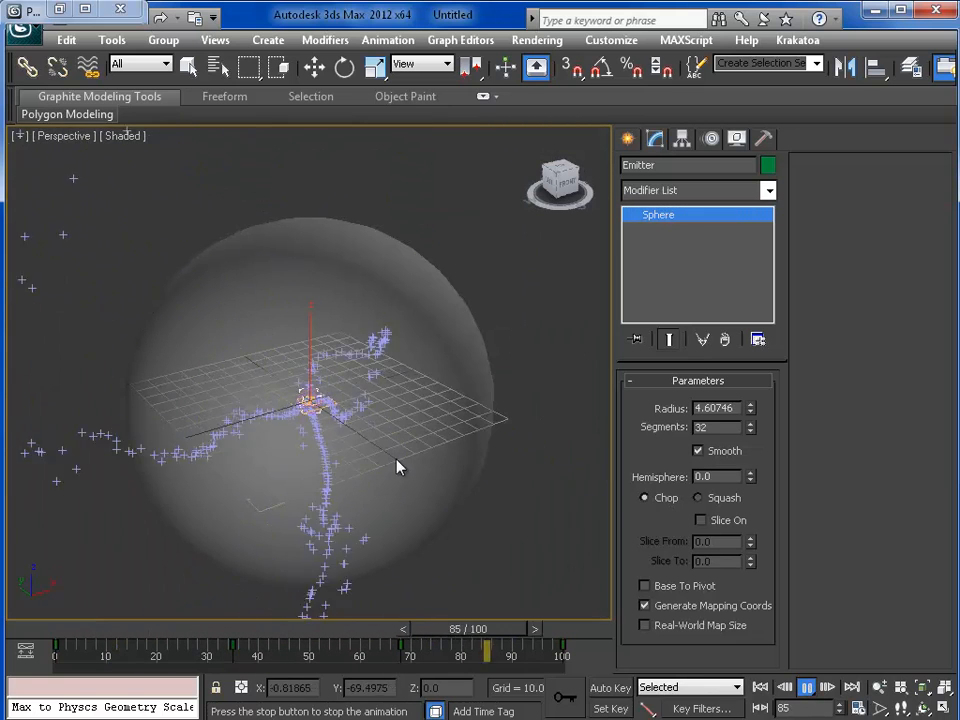
middle_click_drag(402, 456, 399, 486)
scroll(399, 486, "up", 3)
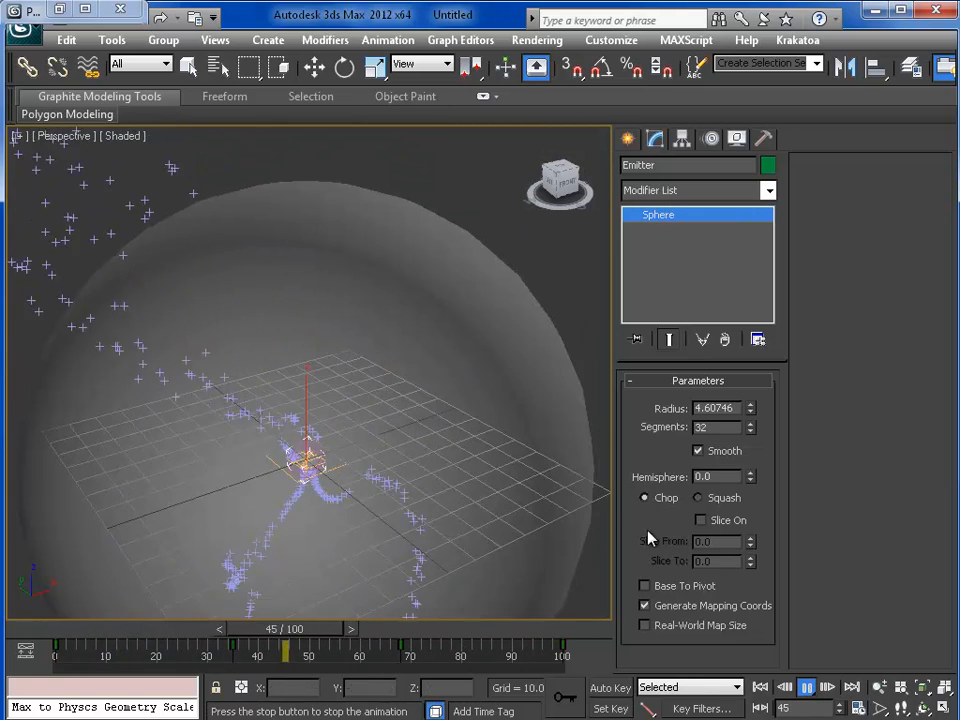
scroll(444, 512, "up", 3)
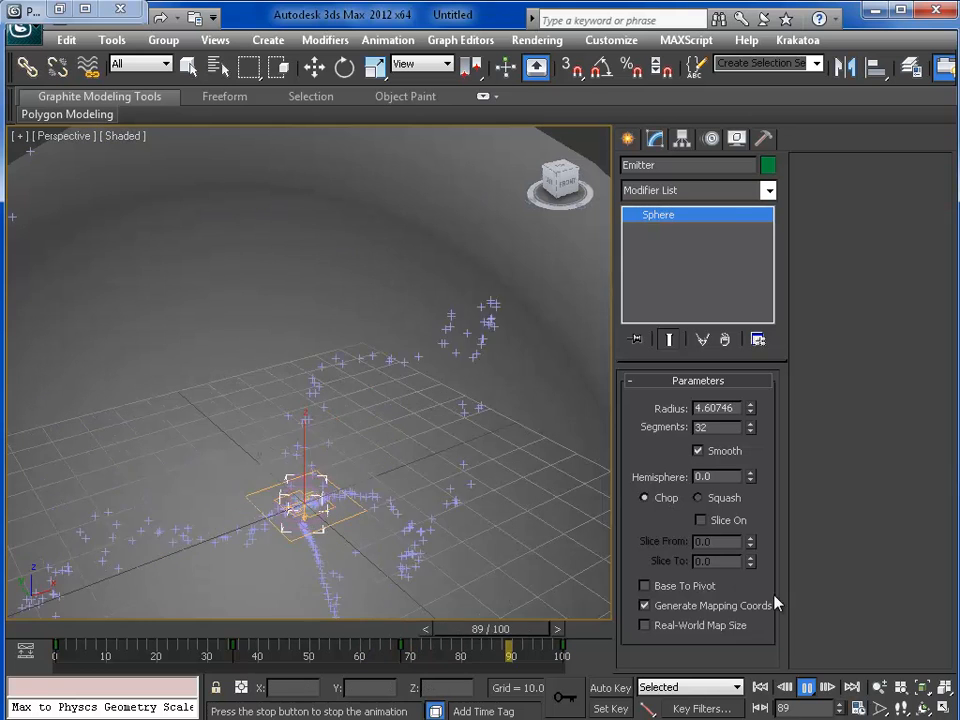
left_click(809, 688)
key("e")
left_click(761, 688)
Switch object creation to the Deflectors category of space warps
scroll(360, 472, "down", 2)
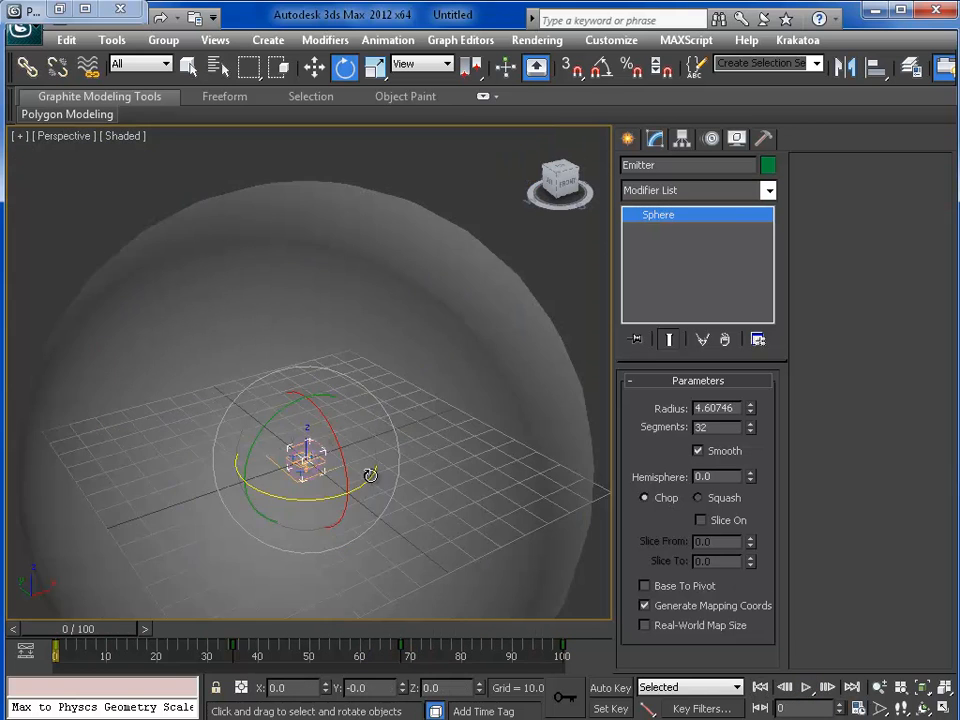
scroll(371, 476, "down", 2)
scroll(274, 428, "up", 1)
left_click(628, 138)
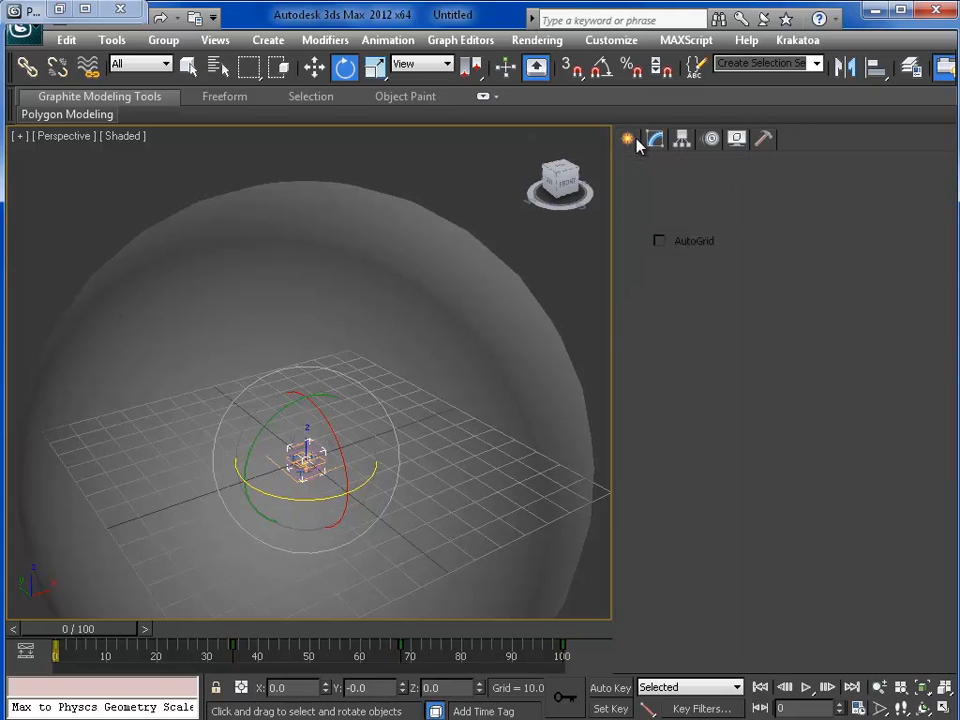
left_click(672, 198)
left_click(666, 225)
Try drawing a planar Deflector beside the outer sphere, and delete it
left_click(736, 298)
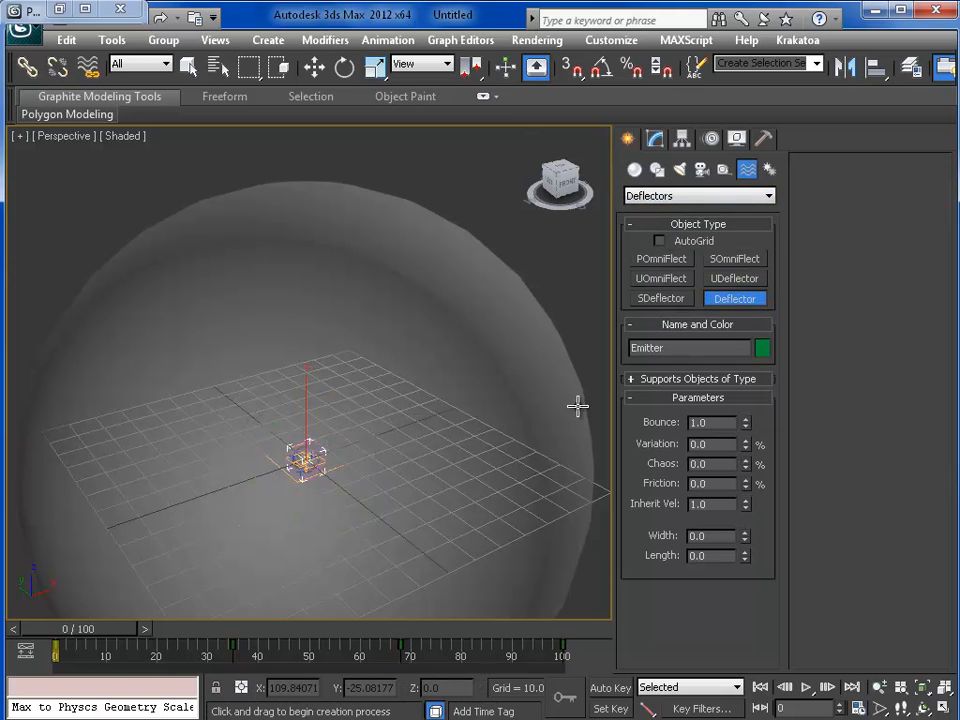
scroll(499, 390, "down", 5)
left_click_drag(500, 405, 493, 429)
key("Delete")
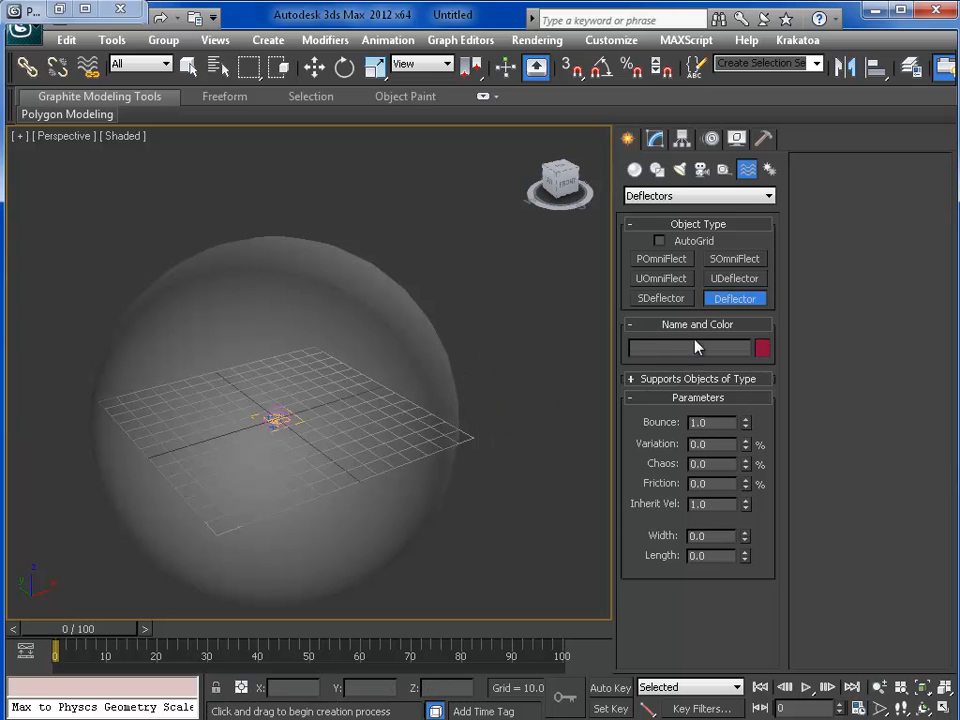
Create a UDeflector with an icon size of about 45 beside the outer sphere, using Sphere001 as its deflector object and bounce 0
left_click(730, 278)
left_click_drag(538, 384, 617, 482)
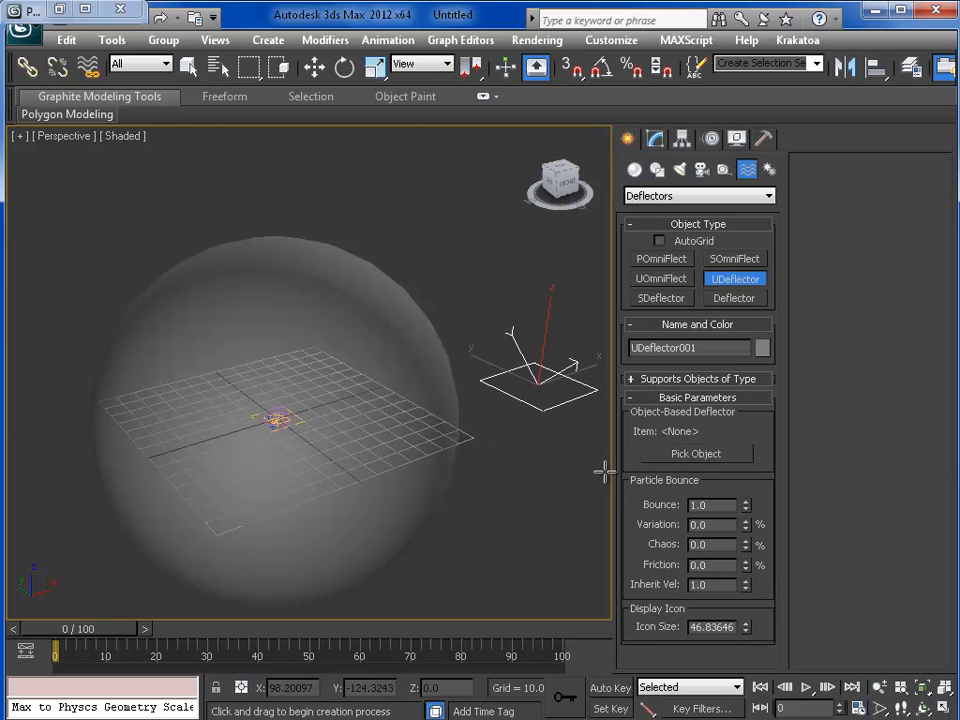
left_click(675, 455)
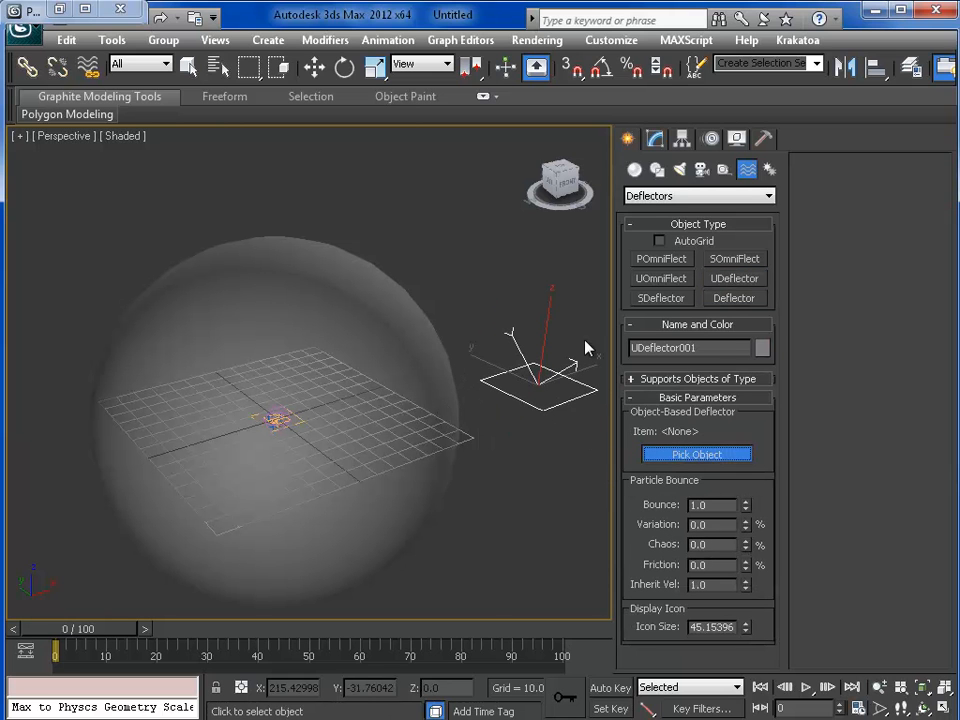
left_click(402, 326)
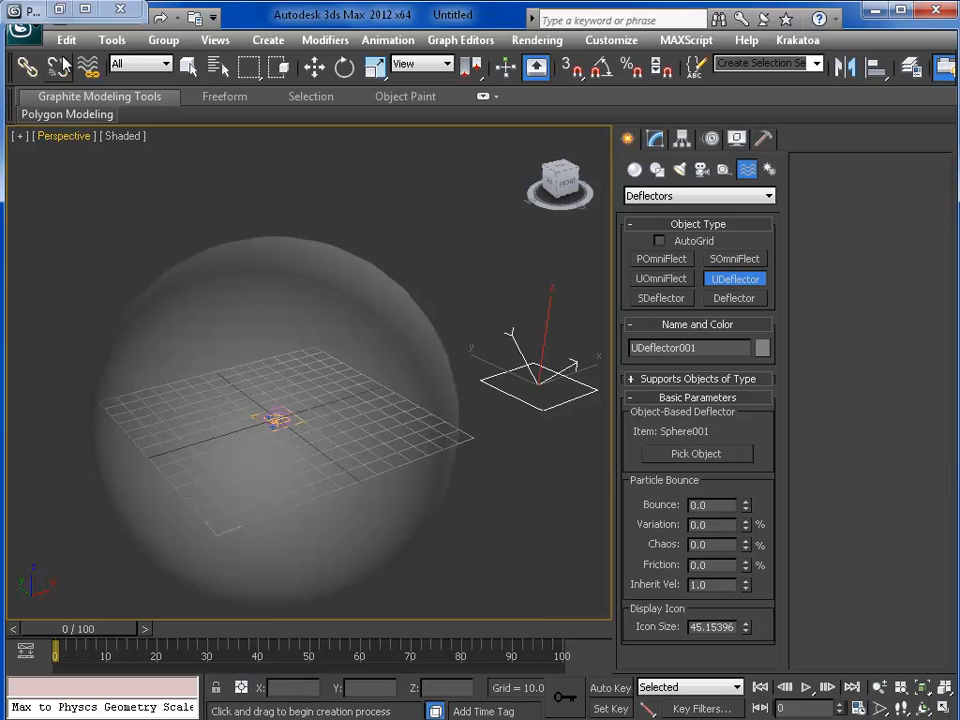
Add a Collision test to Event 002 between the Force and Display operators in Particle View
key("6")
middle_click_drag(308, 323, 308, 299)
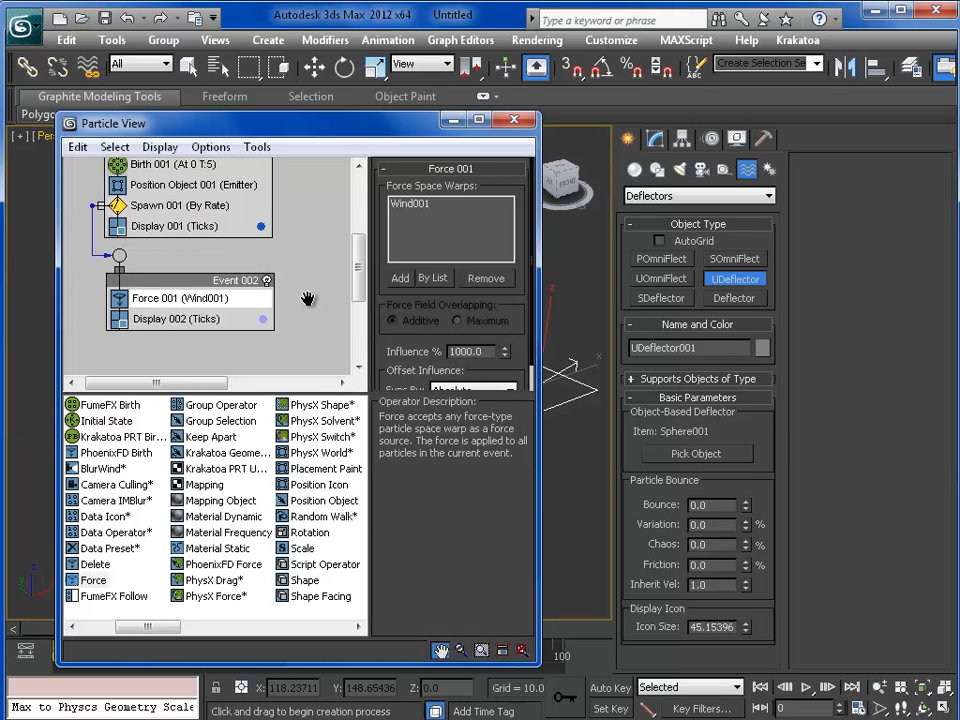
scroll(219, 532, "down", 1)
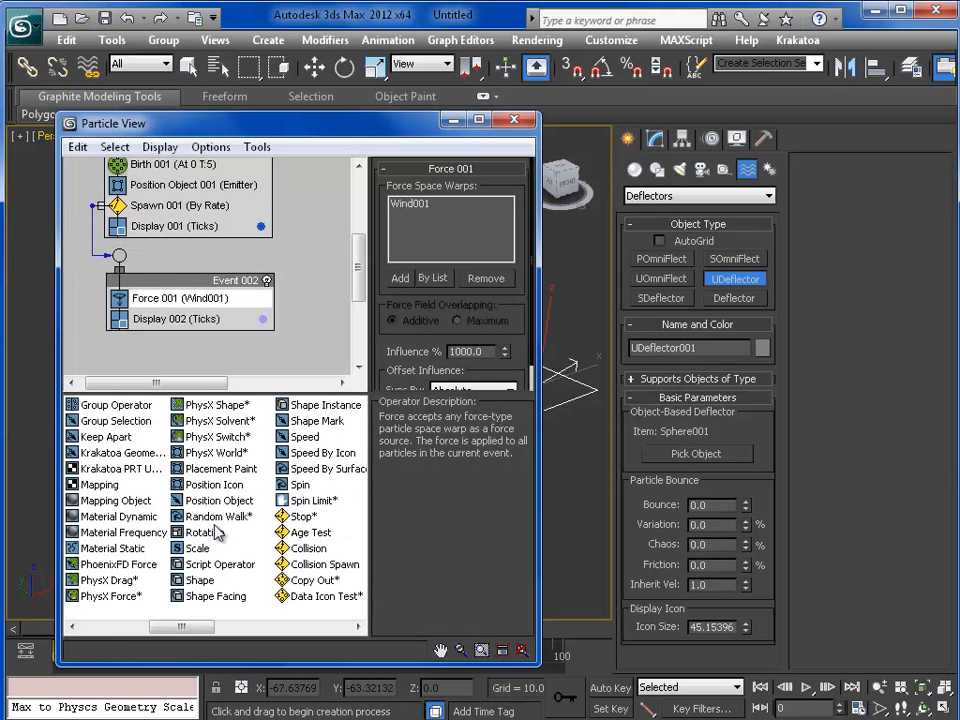
scroll(305, 556, "down", 2)
scroll(229, 573, "up", 1)
left_click_drag(205, 550, 120, 318)
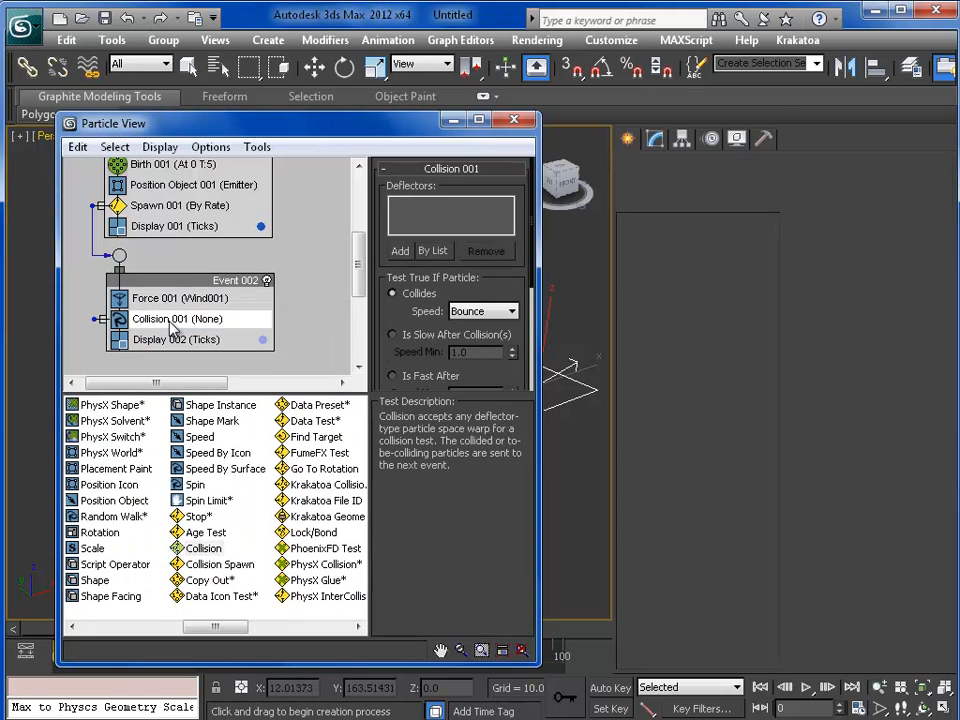
left_click_drag(221, 281, 212, 280)
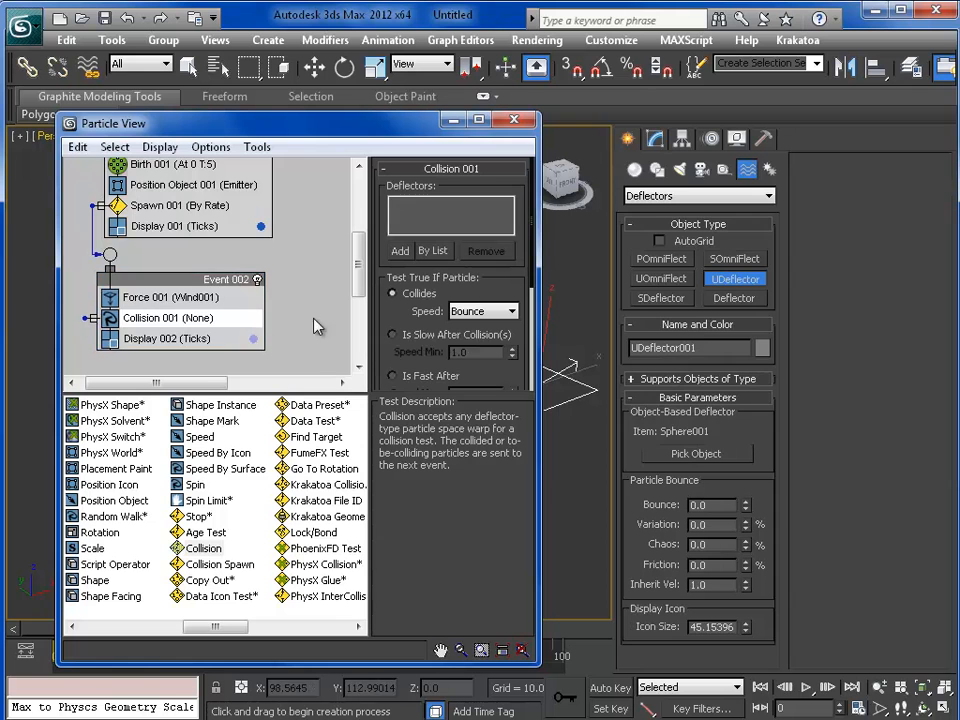
middle_click_drag(314, 319, 308, 310)
Assign UDeflector001 as the deflector of the Collision test in Event 002
left_click(402, 254)
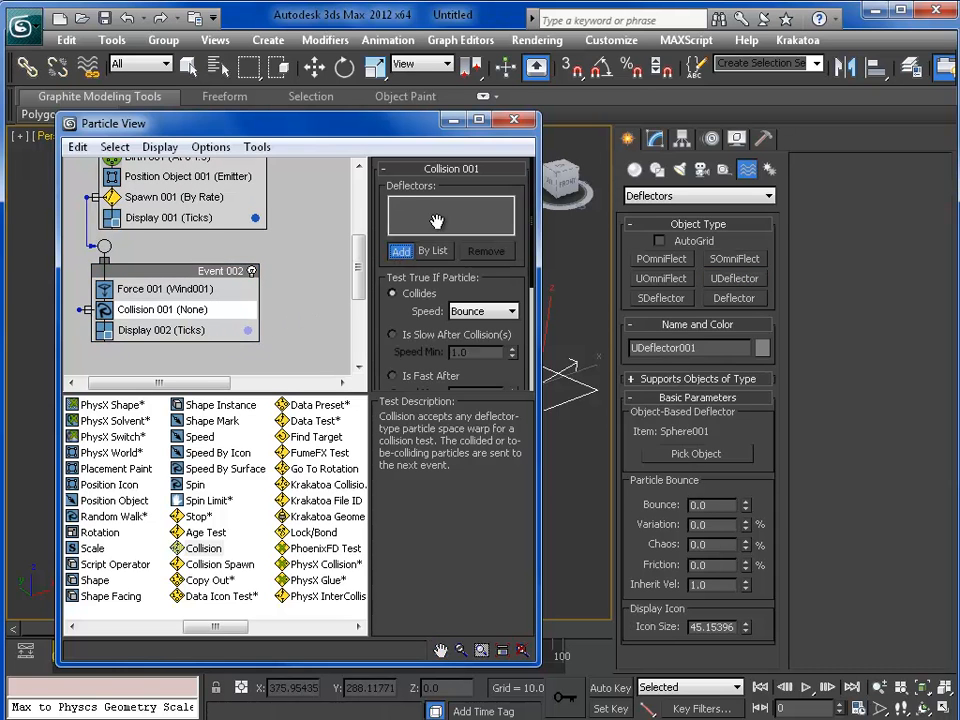
left_click_drag(300, 122, 102, 127)
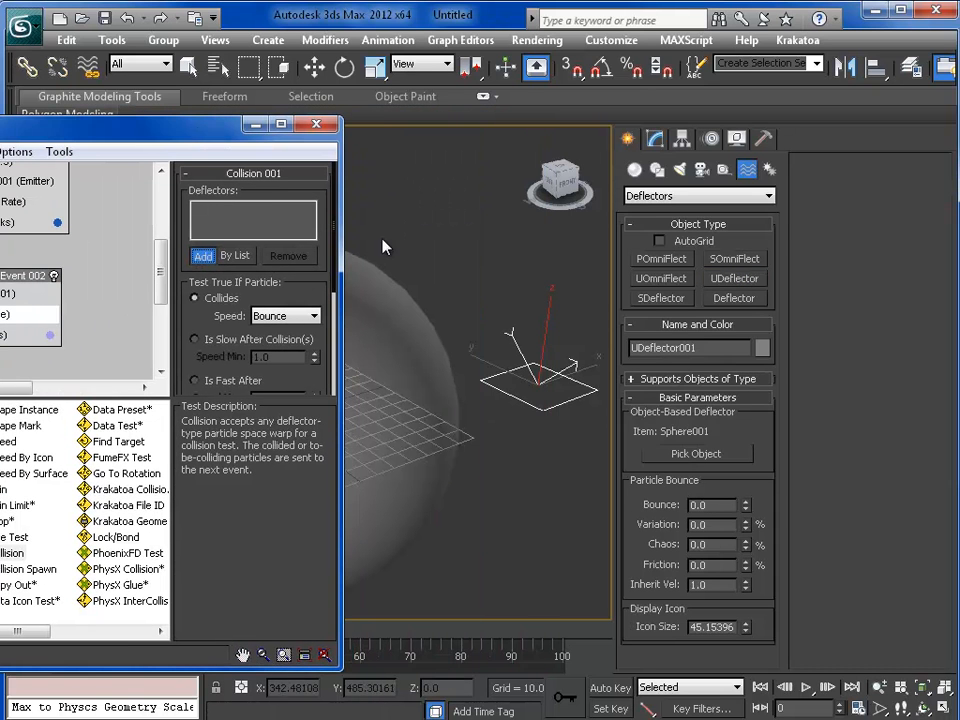
left_click(529, 406)
left_click_drag(199, 135, 441, 127)
Set the Collision test's speed on collision to Continue and review its remaining parameters
left_click_drag(457, 309, 462, 273)
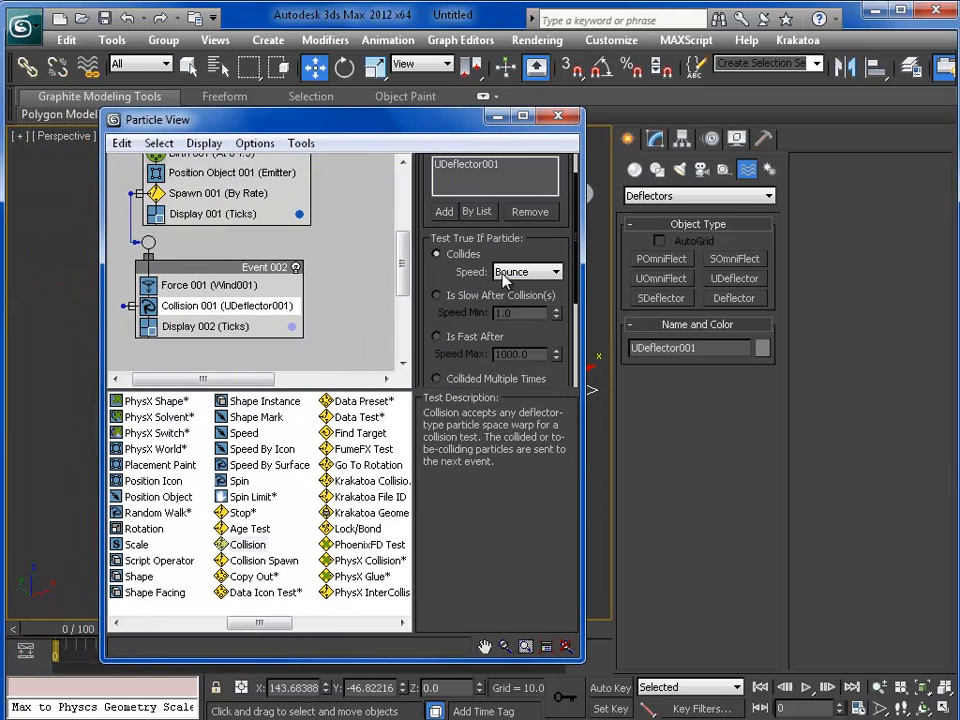
left_click(520, 272)
left_click(510, 298)
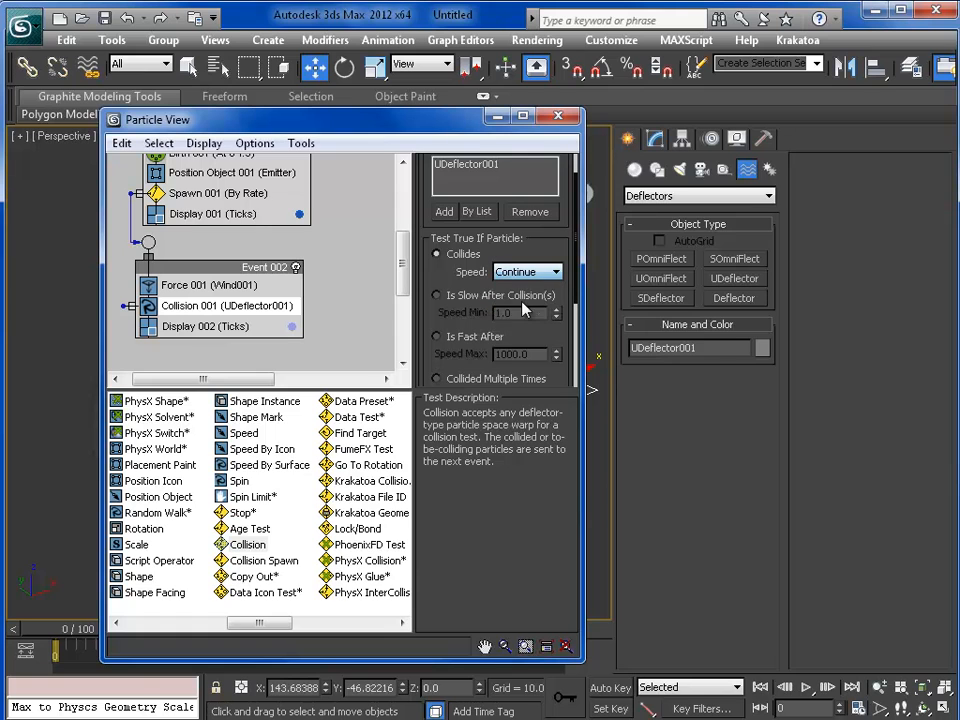
left_click(518, 272)
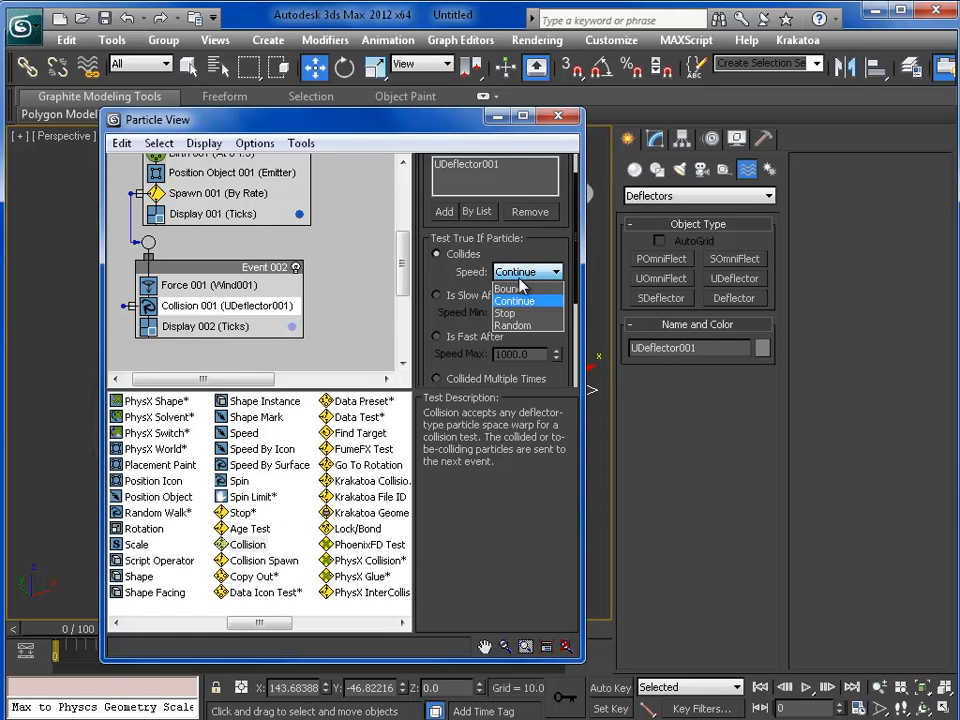
left_click(514, 300)
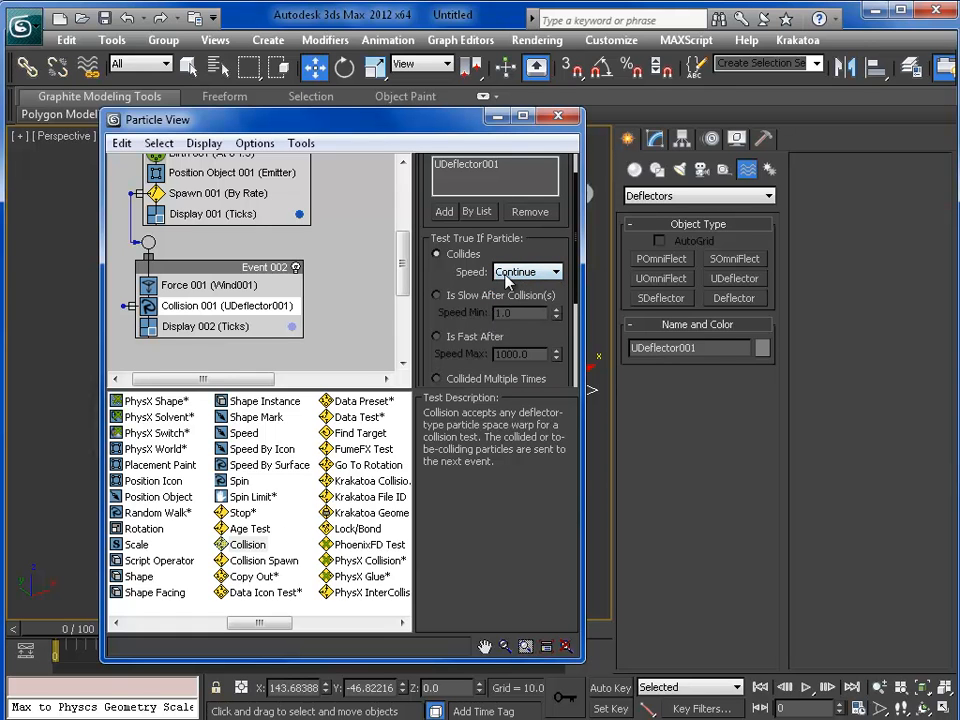
scroll(475, 272, "up", 1)
scroll(480, 272, "down", 4)
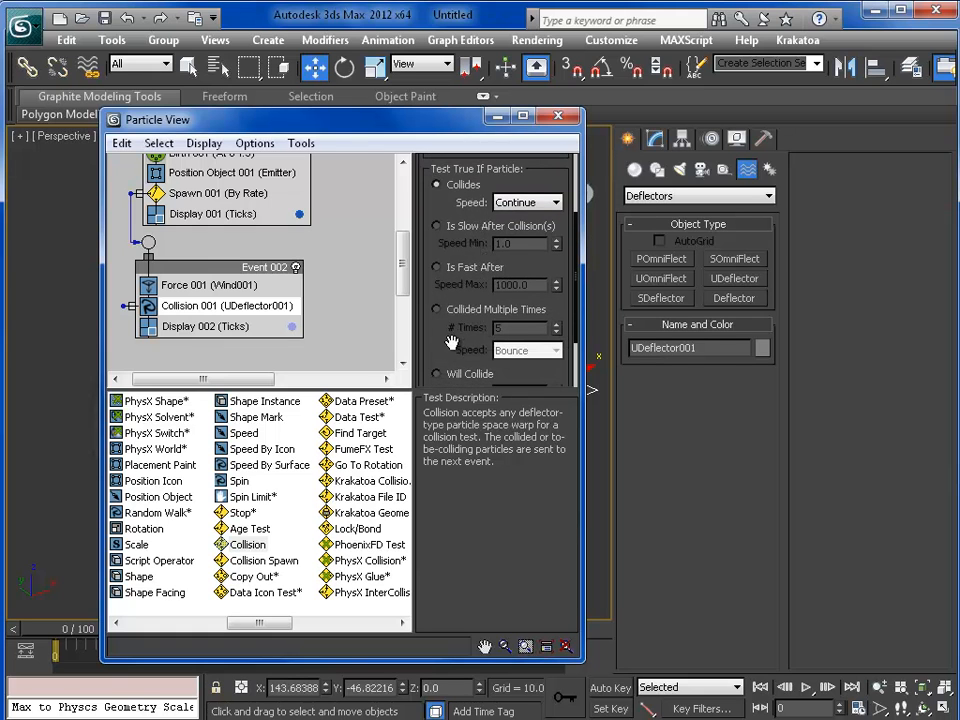
left_click_drag(452, 343, 450, 266)
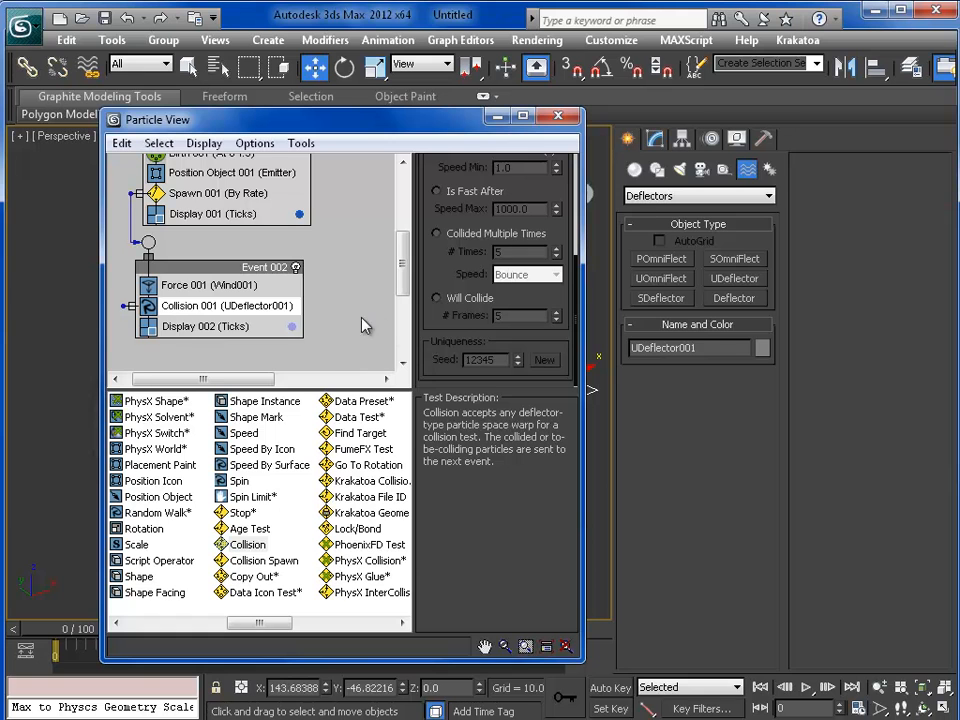
middle_click_drag(363, 325, 377, 327)
left_click_drag(448, 336, 444, 383)
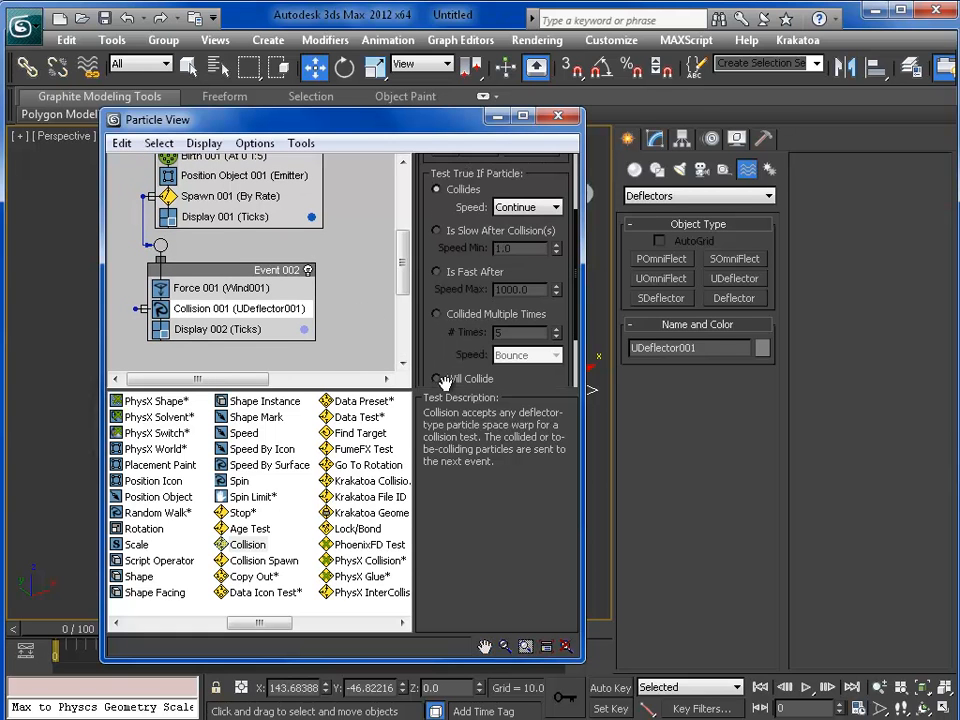
scroll(358, 289, "down", 3)
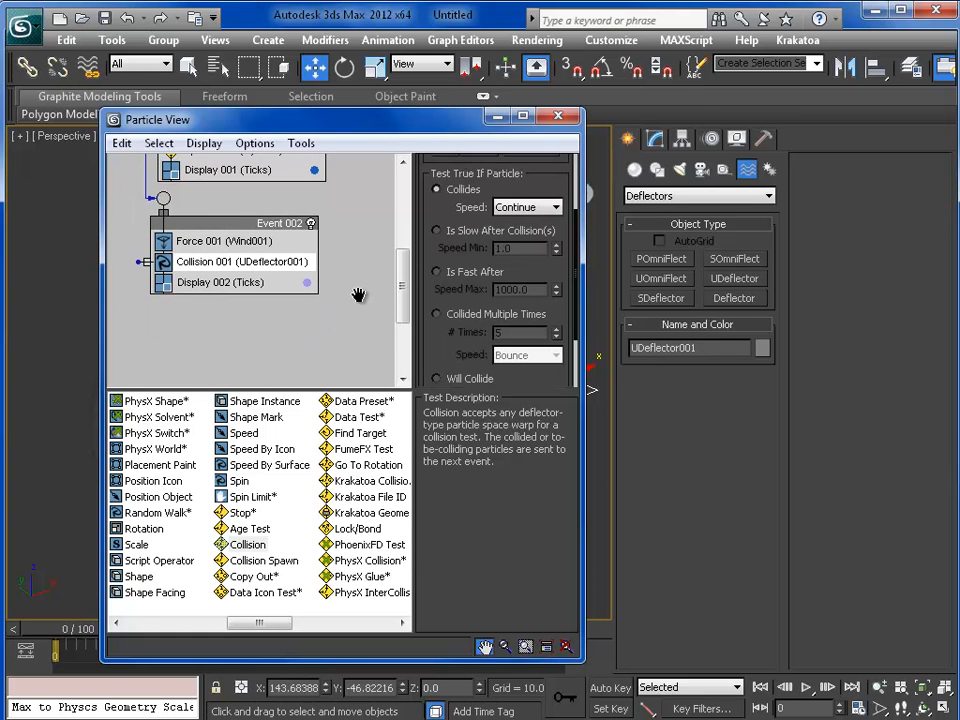
Scrub the animation from frame 0 to check how the trails collide with the outer sphere
left_click(497, 117)
left_click_drag(85, 640, 58, 652)
key("w")
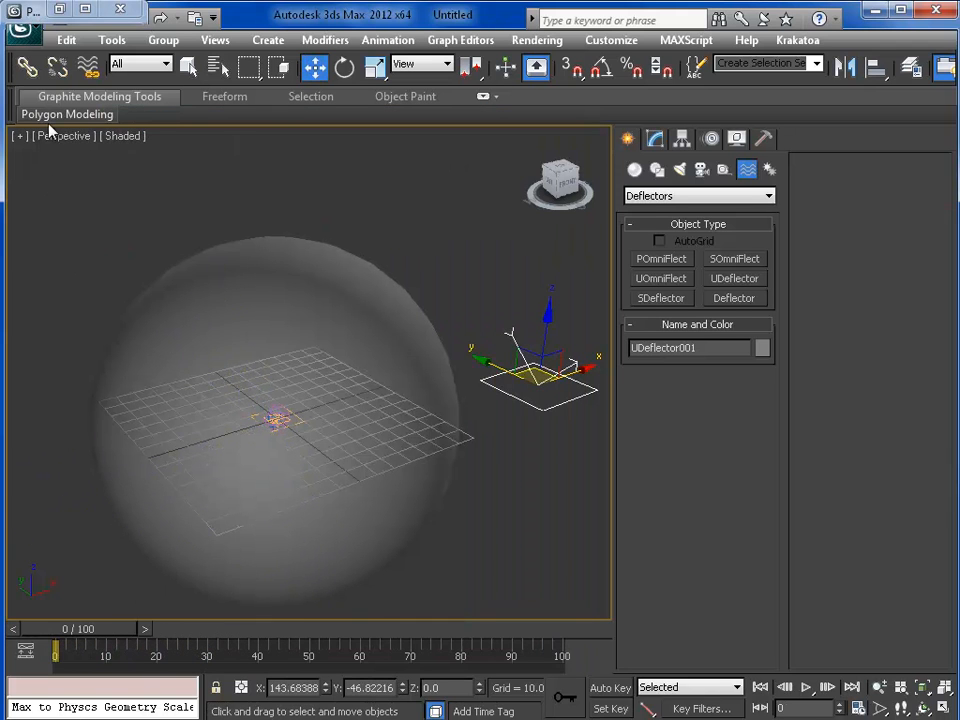
Add a Speed By Surface operator as a new event below Event 002 and wire the Collision test's output to it
left_click(60, 9)
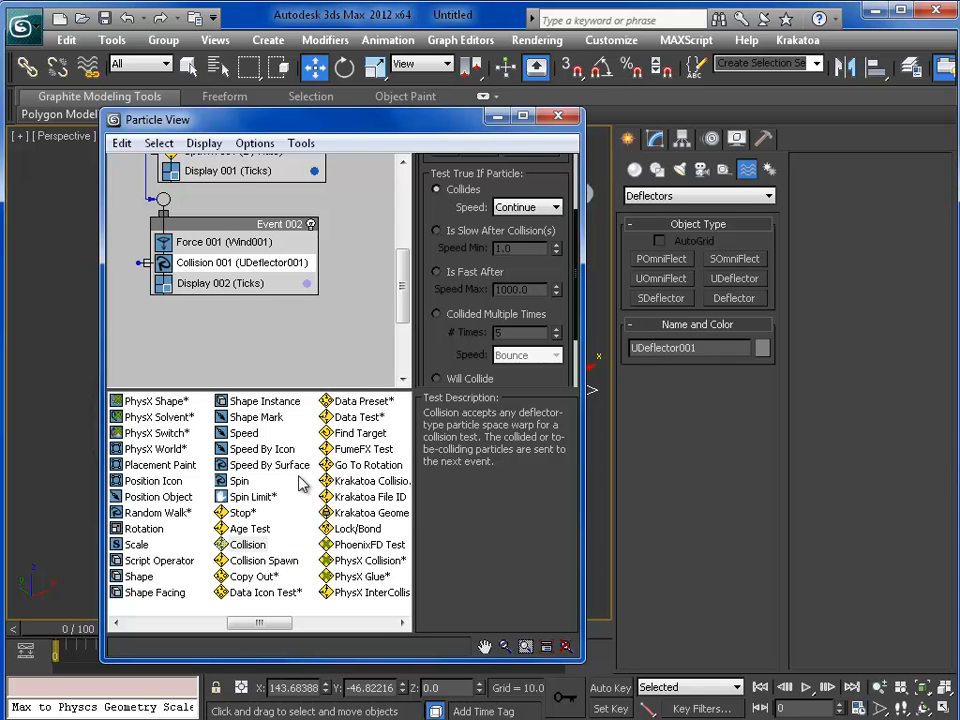
scroll(300, 540, "right", 2)
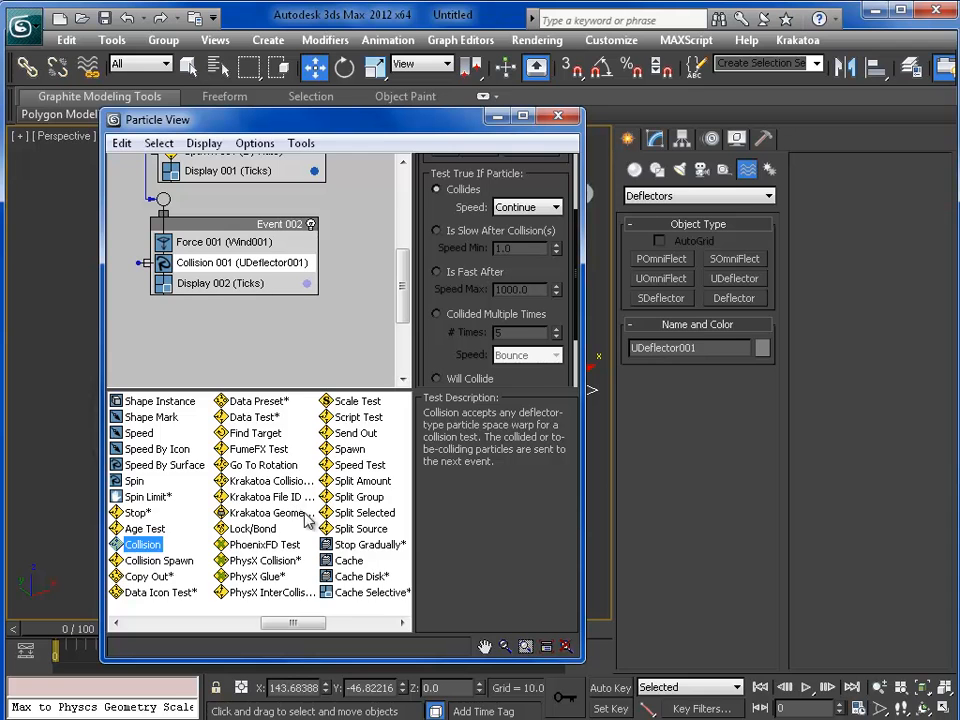
scroll(288, 516, "left", 2)
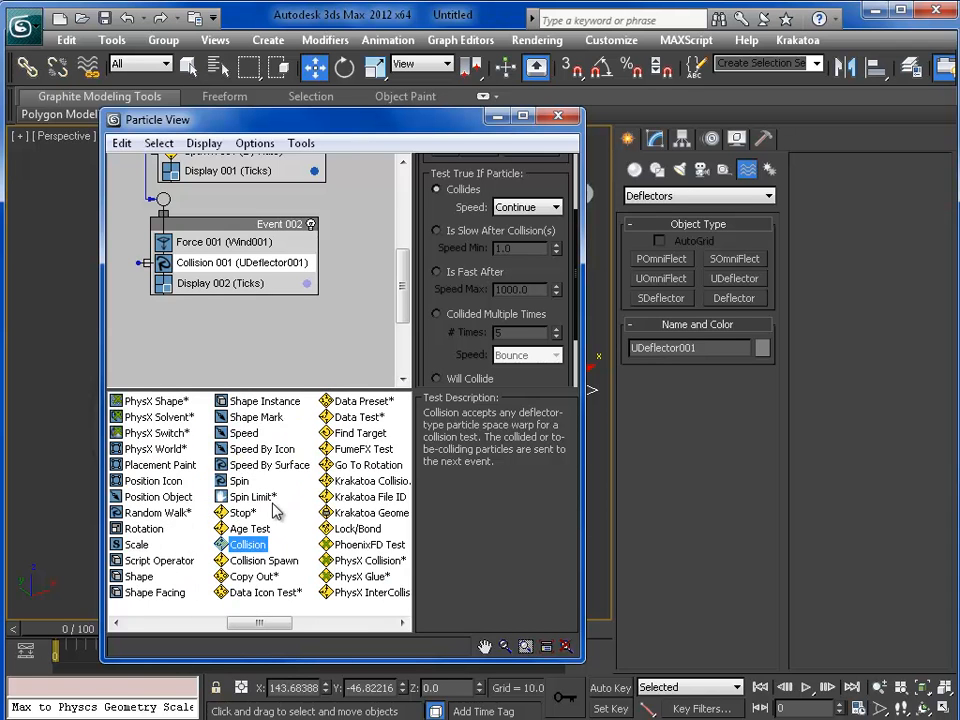
scroll(288, 511, "left", 1)
left_click(338, 466)
left_click_drag(352, 476, 190, 365)
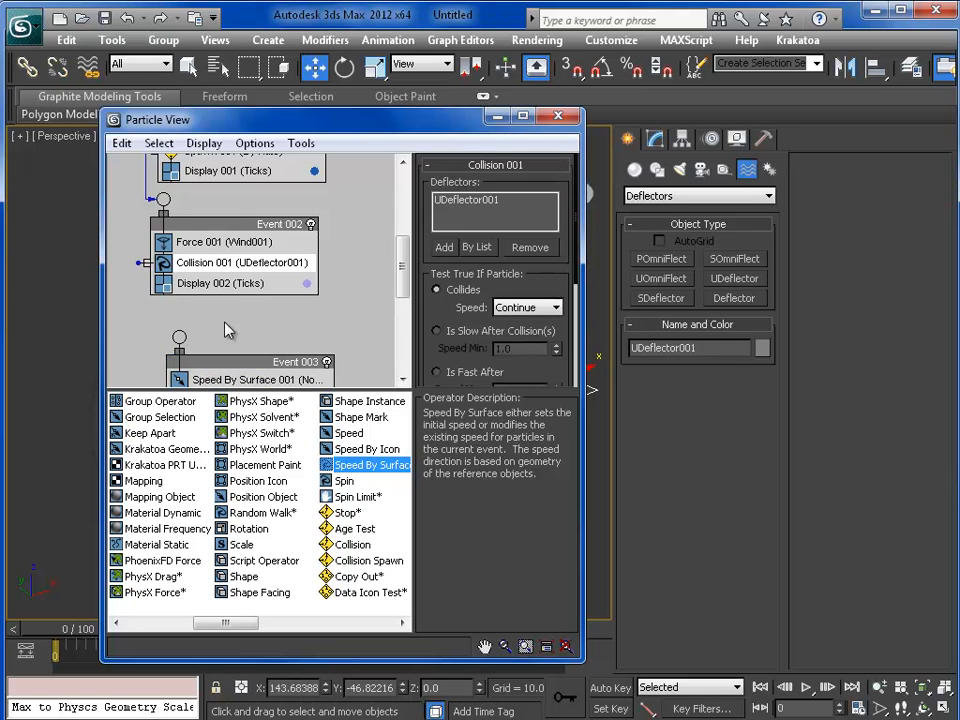
left_click_drag(171, 321, 132, 251)
middle_click_drag(270, 336, 264, 310)
left_click_drag(254, 325, 229, 315)
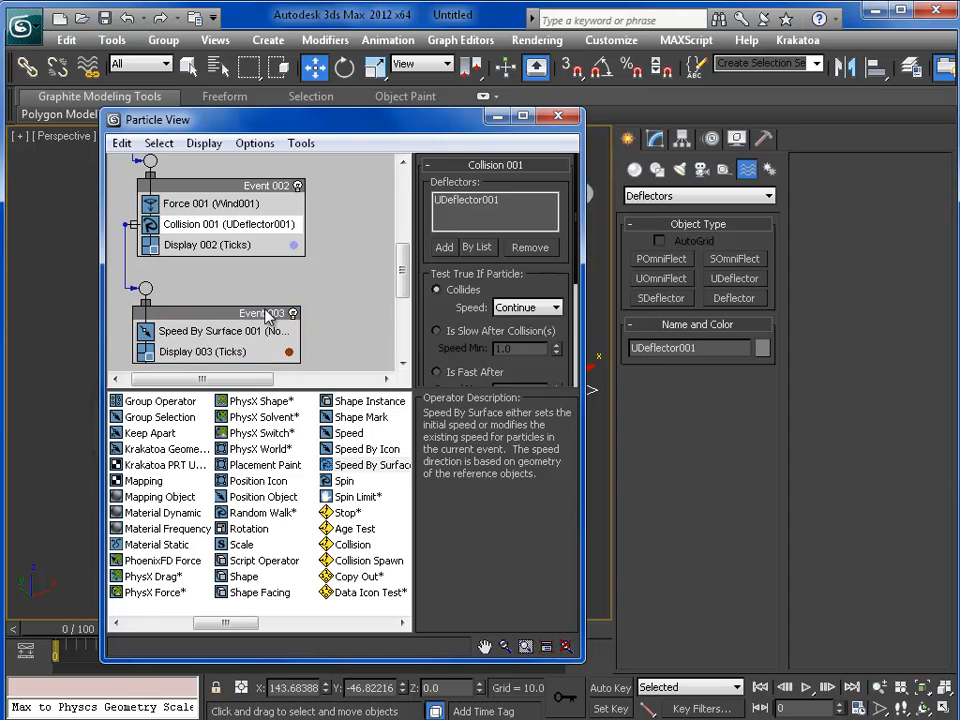
Add the outer sphere, Sphere001, as the surface geometry of the Speed By Surface operator
left_click(215, 330)
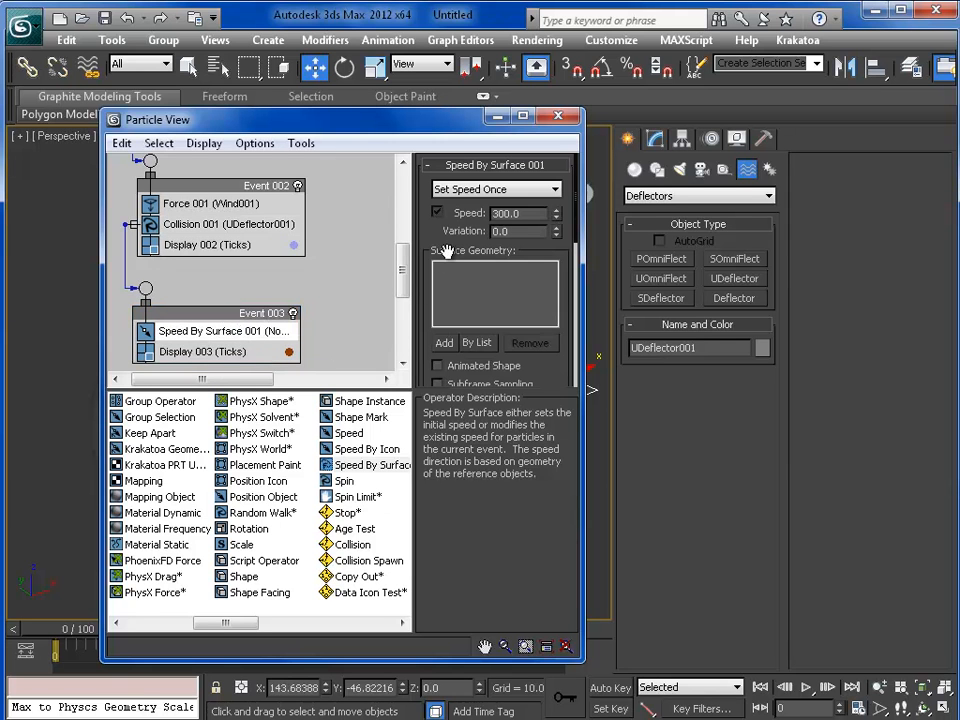
left_click(443, 342)
left_click_drag(328, 119, 57, 145)
left_click(399, 325)
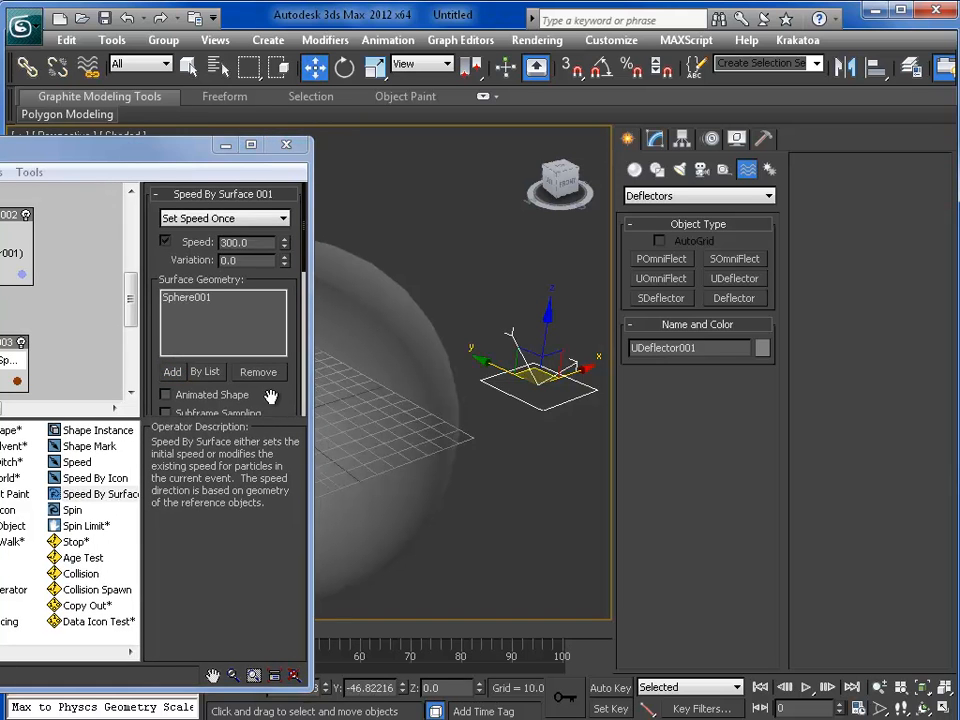
left_click_drag(261, 369, 279, 409)
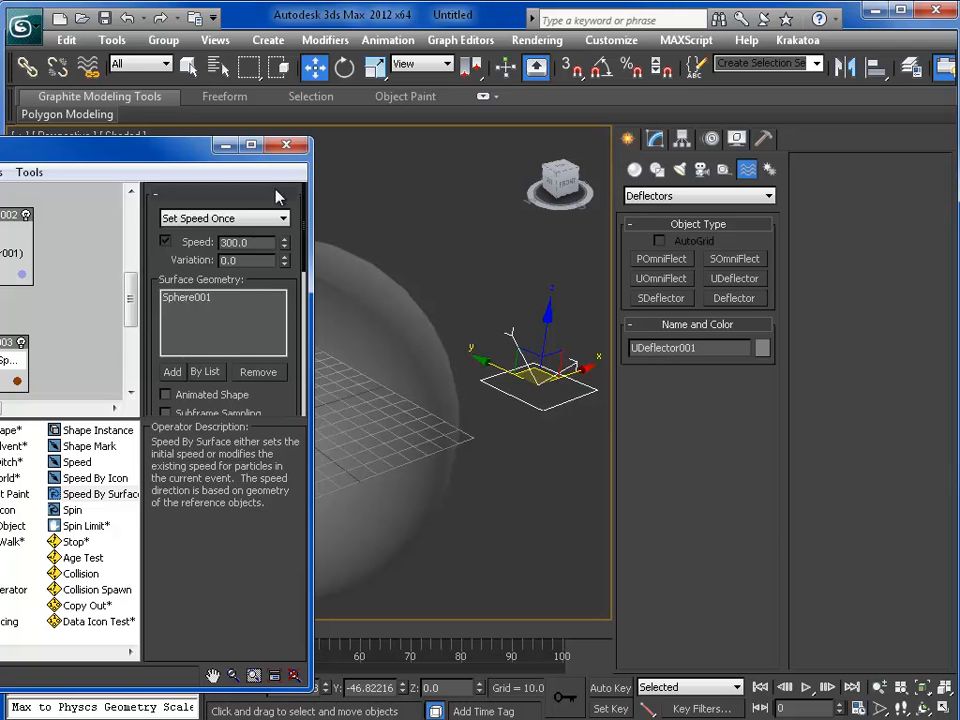
Scrub the animation to check the particles' motion after they hit the surface
left_click(225, 145)
mouse_move(55, 632)
left_mouse_down()
mouse_move(208, 658)
mouse_move(51, 636)
left_mouse_up()
key("w")
Set the Speed By Surface direction to Parallel To Surface
left_click(59, 9)
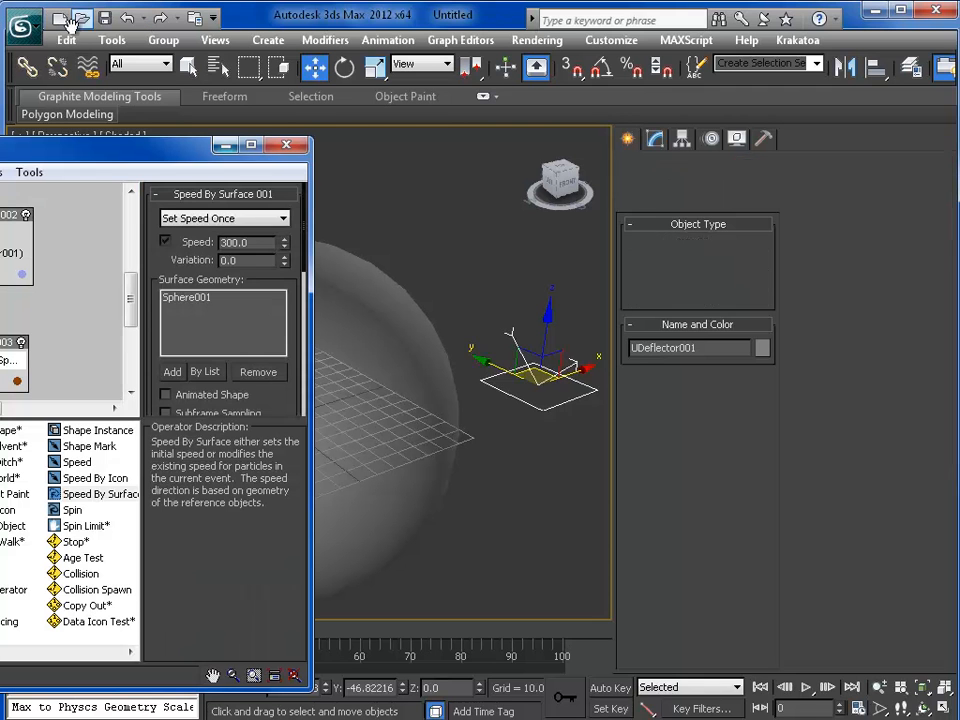
left_click_drag(276, 390, 266, 216)
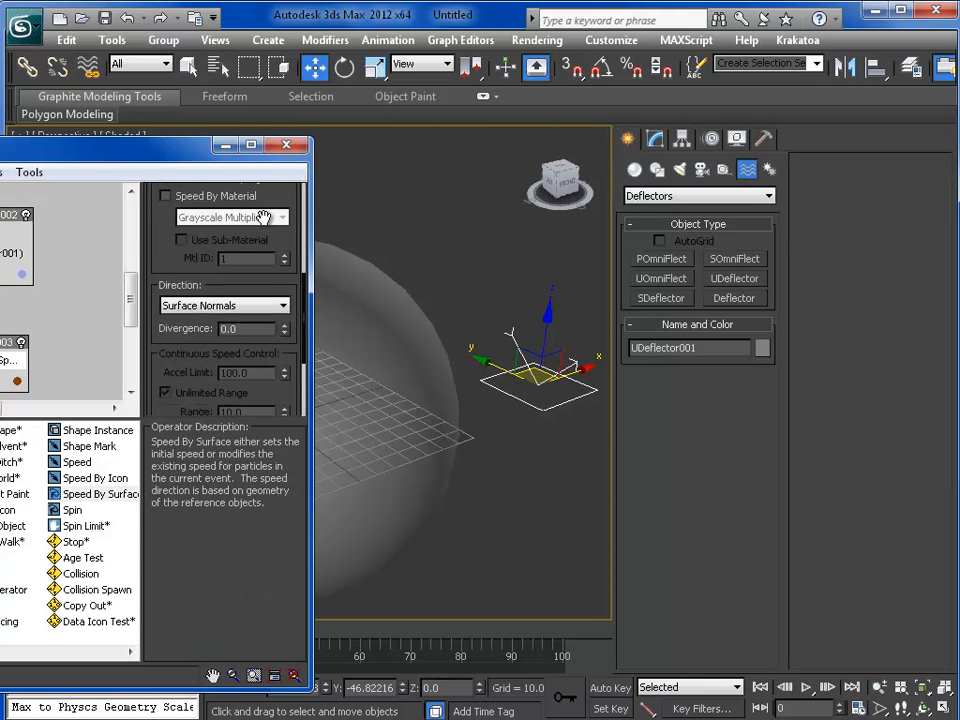
left_click(213, 305)
left_click(218, 346)
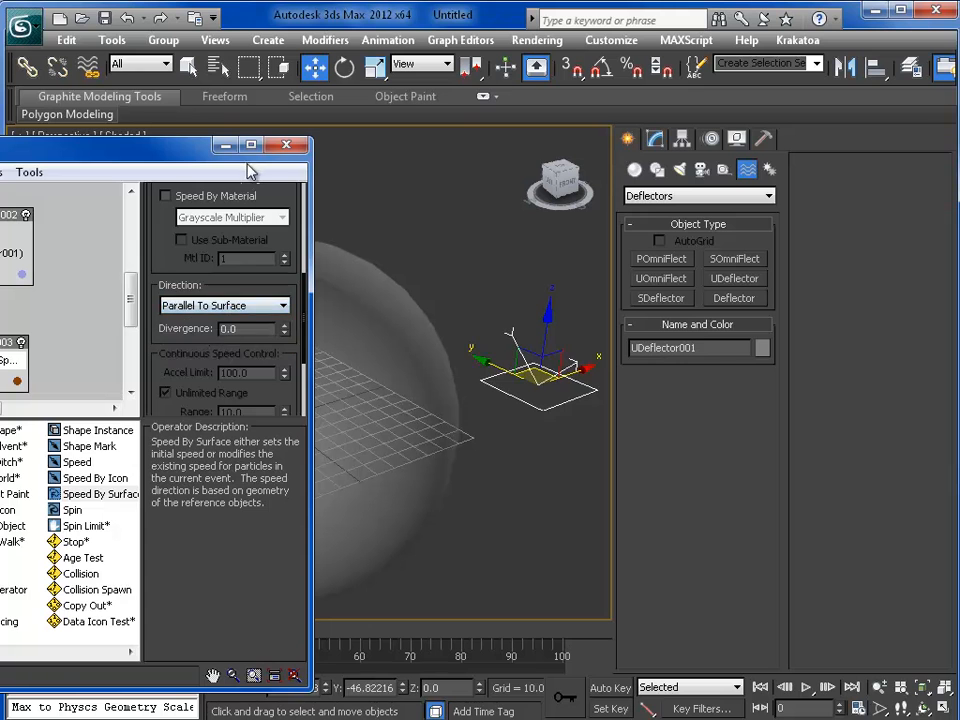
Scrub the animation to frame 36 to check the particles' direction along the outer sphere
left_click(225, 146)
left_click_drag(52, 640, 217, 655)
key("w")
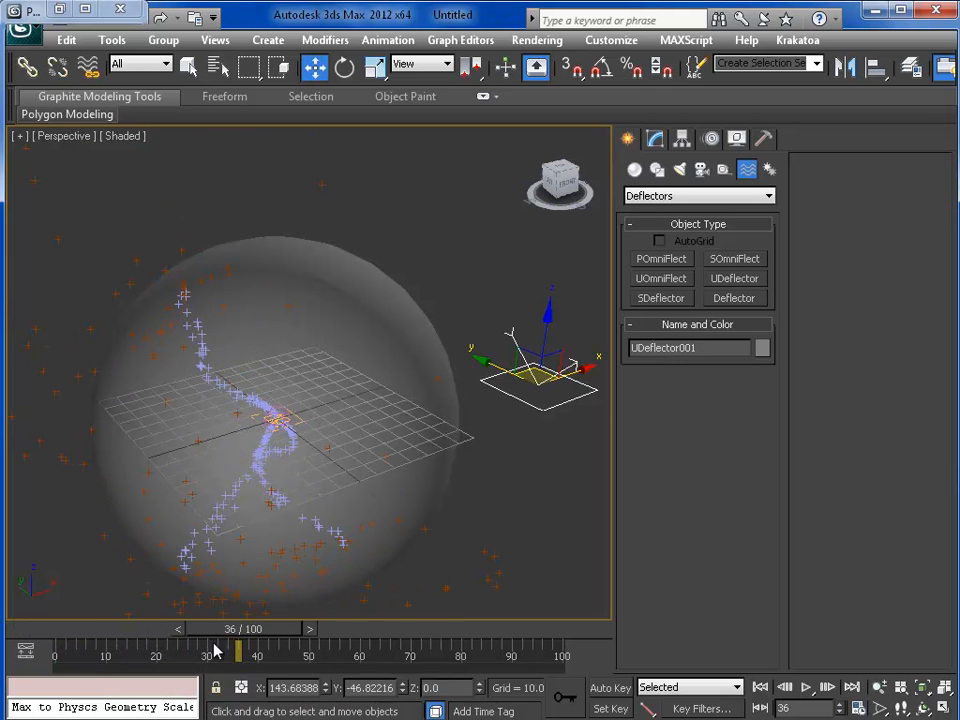
Switch the Speed By Surface operator to Control Speed Continuously and bring the viewport back into view
left_click(58, 9)
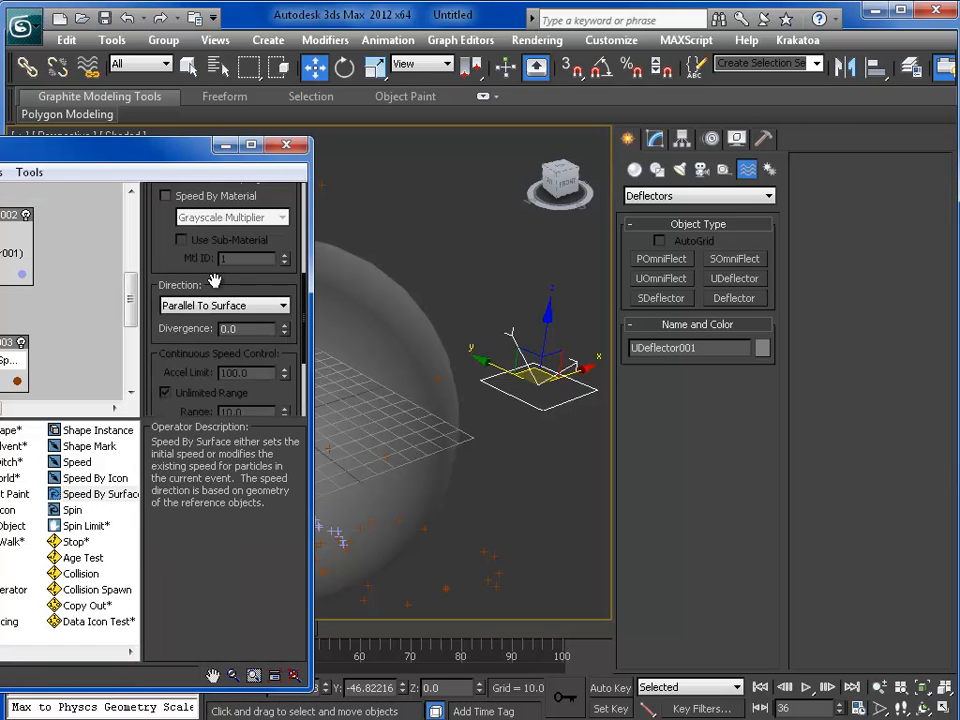
left_click_drag(168, 238, 181, 441)
left_click_drag(180, 240, 179, 268)
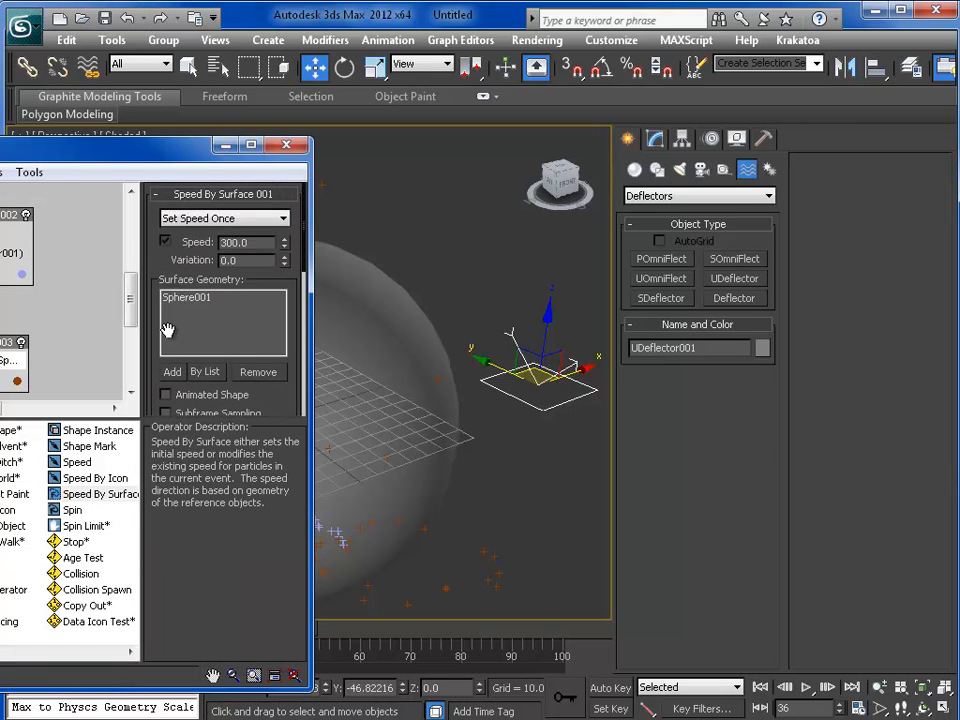
left_click(190, 218)
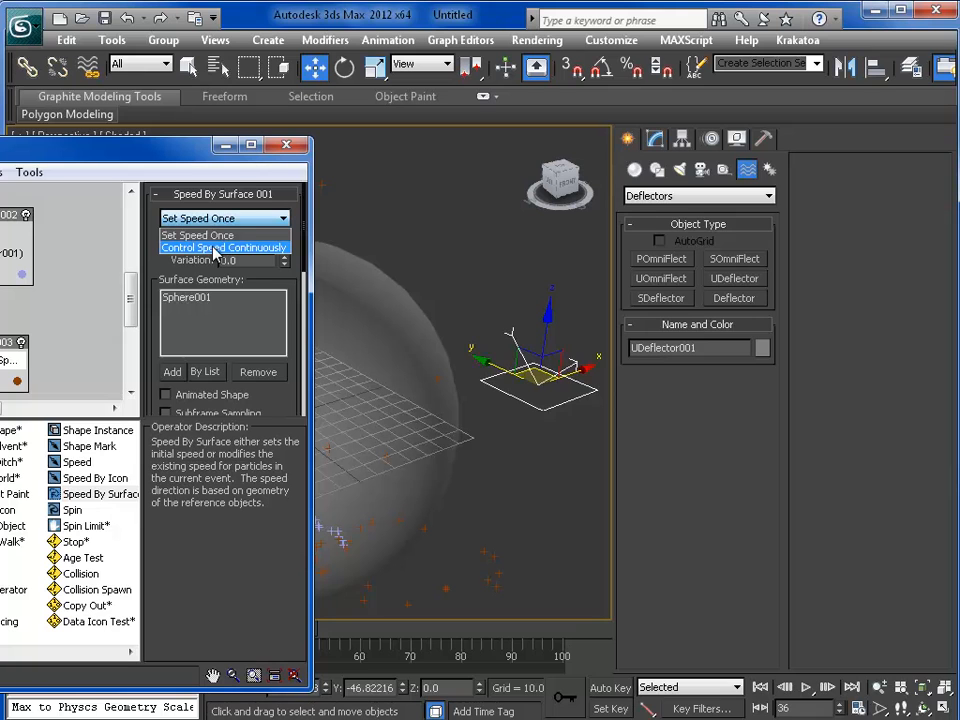
left_click(214, 248)
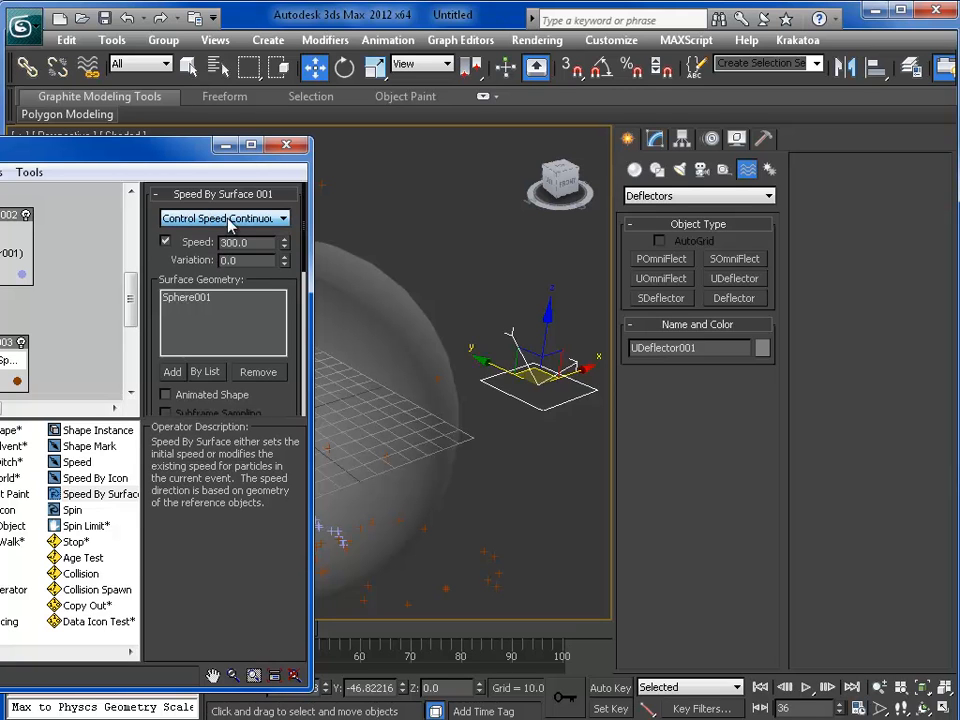
left_click(226, 148)
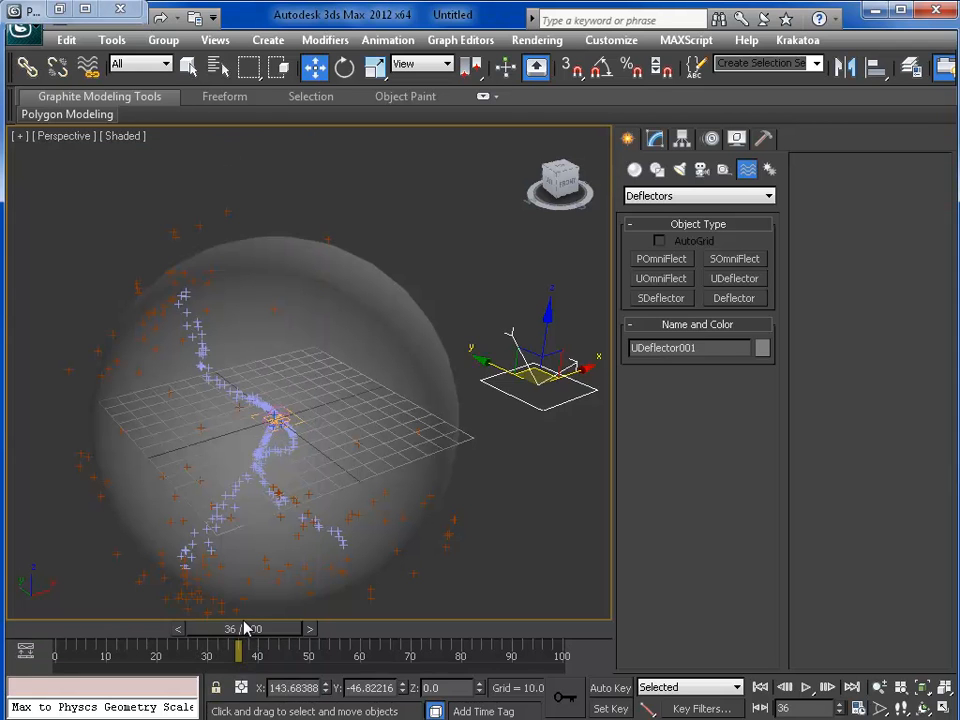
Scrub the animation to frame 43 to check the particles' motion around the outer sphere
mouse_move(245, 641)
left_mouse_down()
mouse_move(84, 641)
mouse_move(226, 643)
left_mouse_up()
left_click_drag(250, 643, 278, 643)
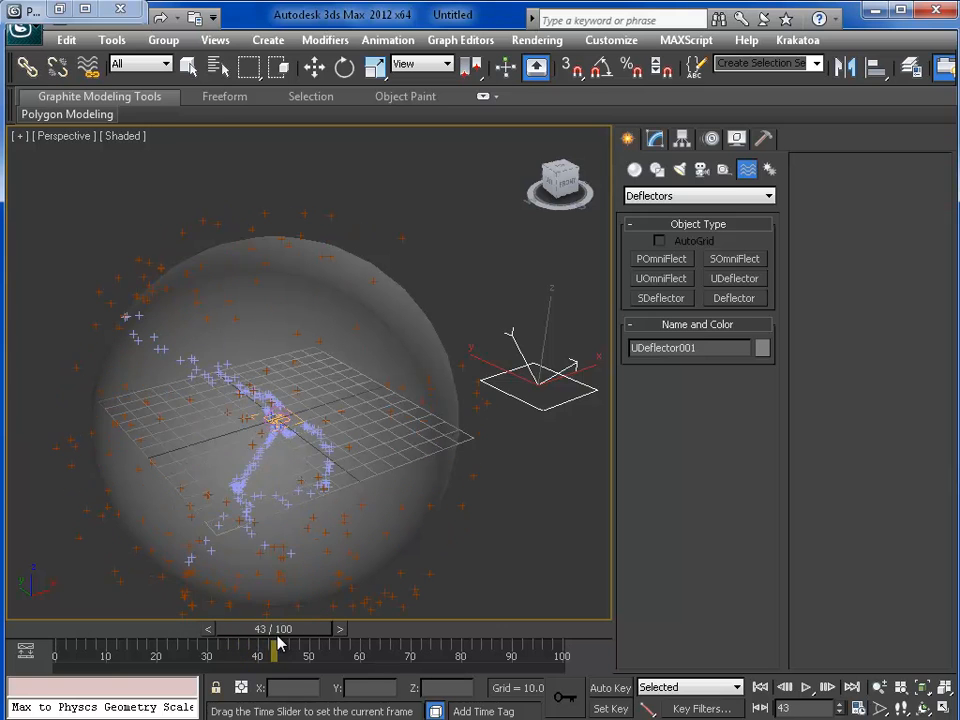
key("w")
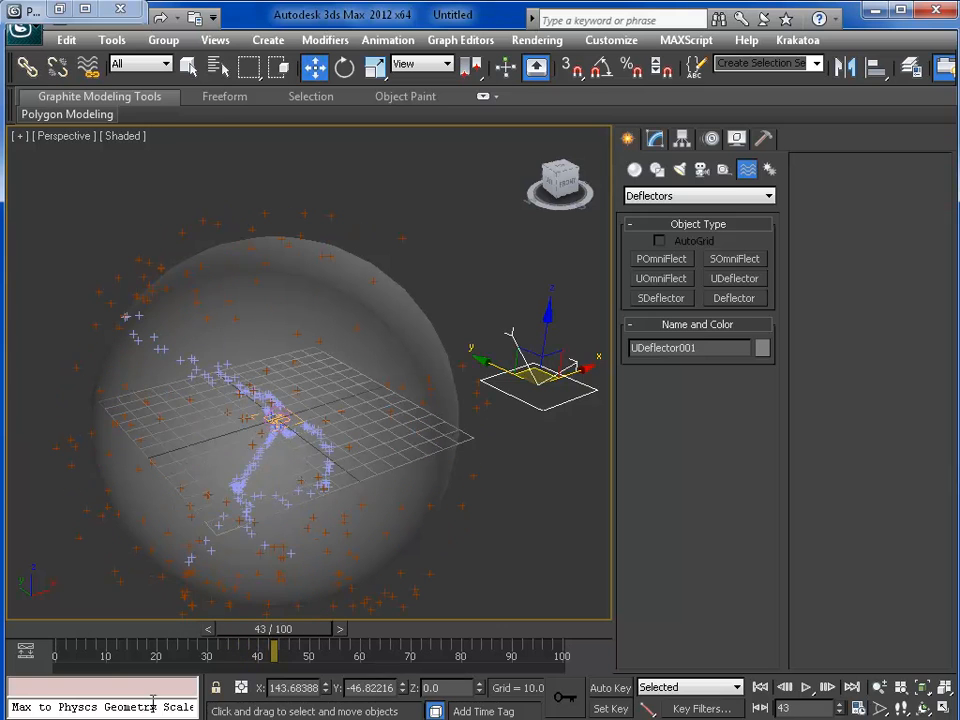
Set the Speed By Surface operator's speed to 50 and its variation to 10
left_click(60, 10)
double_click(240, 242)
type("50")
key("Return")
left_click_drag(171, 270, 189, 283)
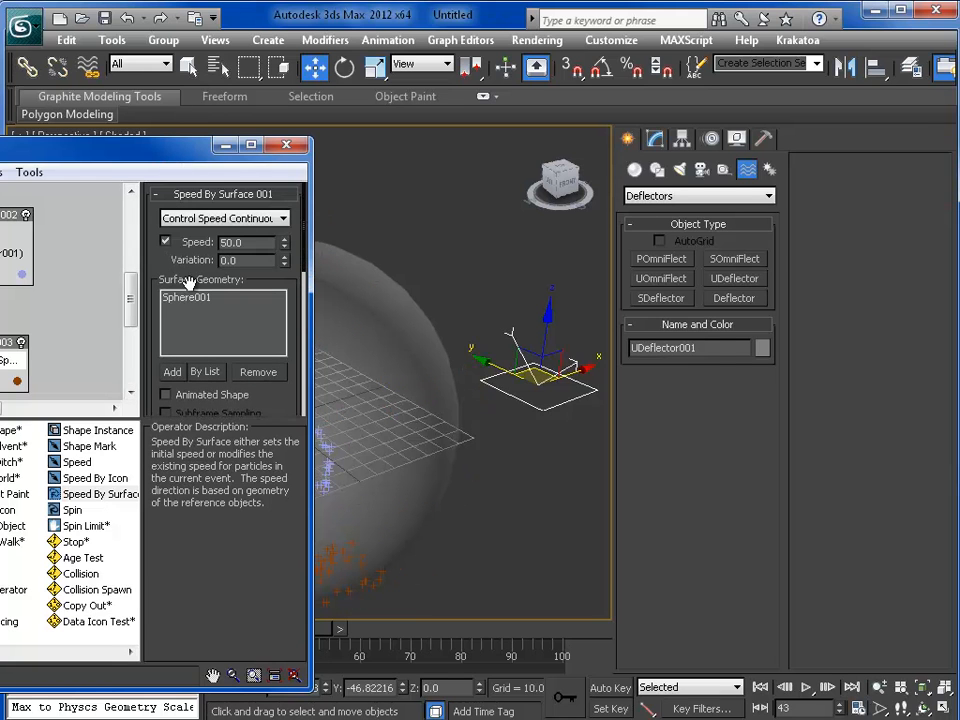
double_click(250, 262)
type("1")
left_click(225, 145)
Scrub the animation to frame 40 and inspect the particles along the outer sphere up close
left_click_drag(58, 634, 257, 650)
key("w")
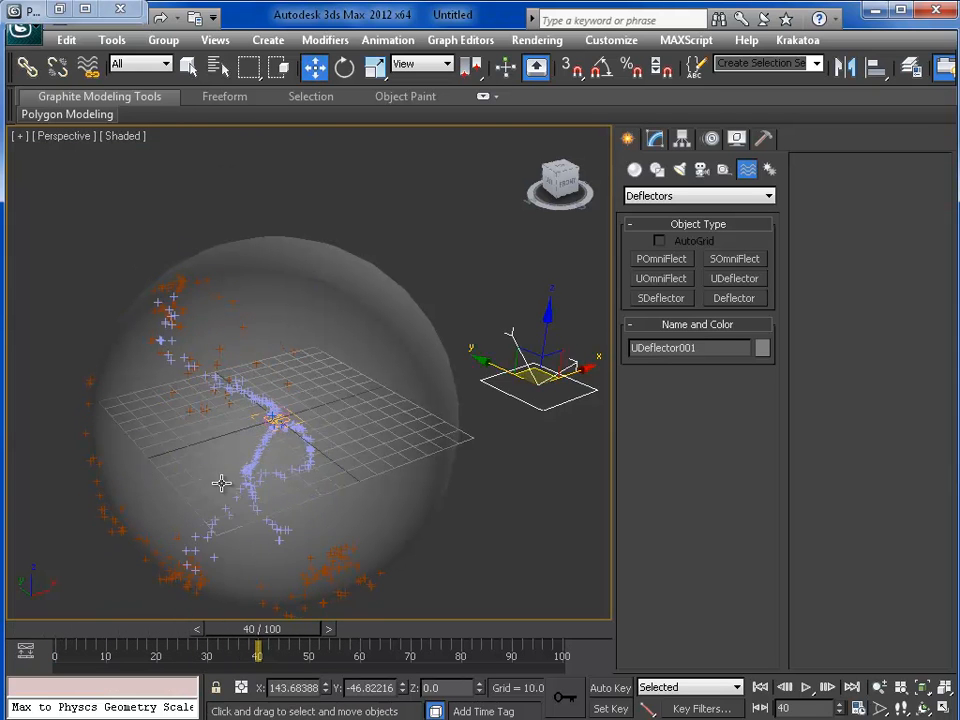
middle_click_drag(221, 484, 239, 414)
scroll(239, 414, "up", 5)
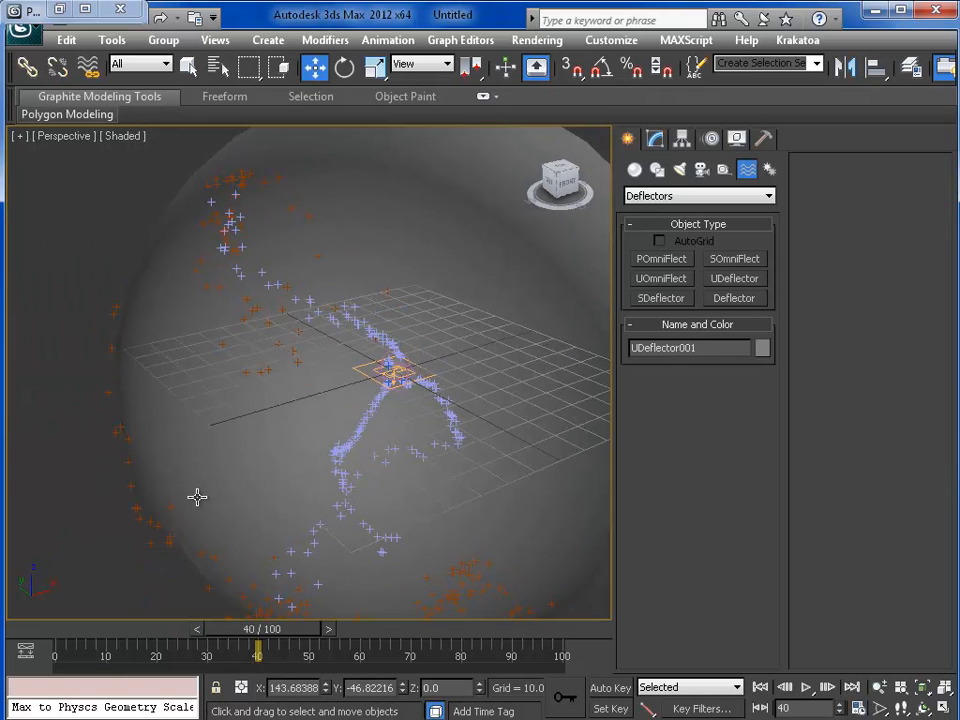
Set the speed after collision to Stop in Event 002's Collision test
left_click(59, 9)
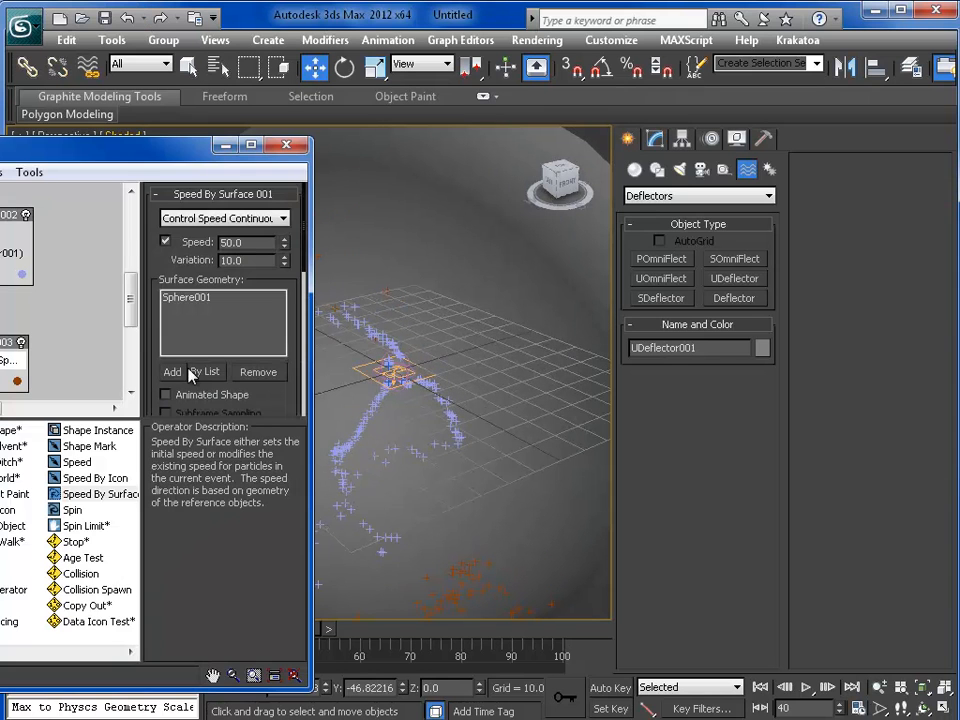
left_click_drag(155, 157, 313, 145)
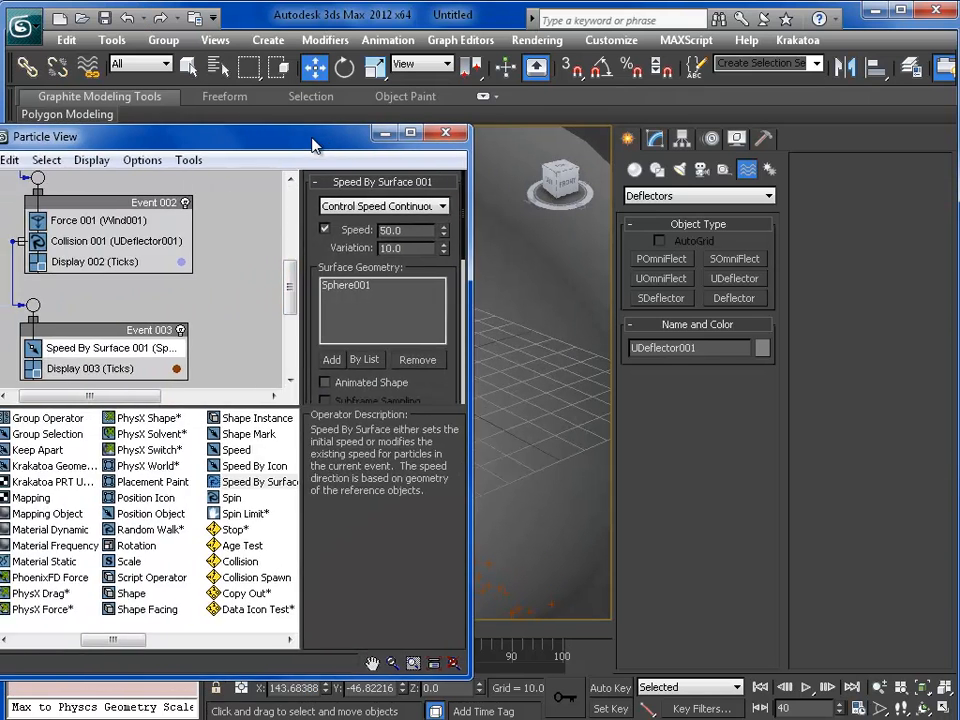
left_click(100, 241)
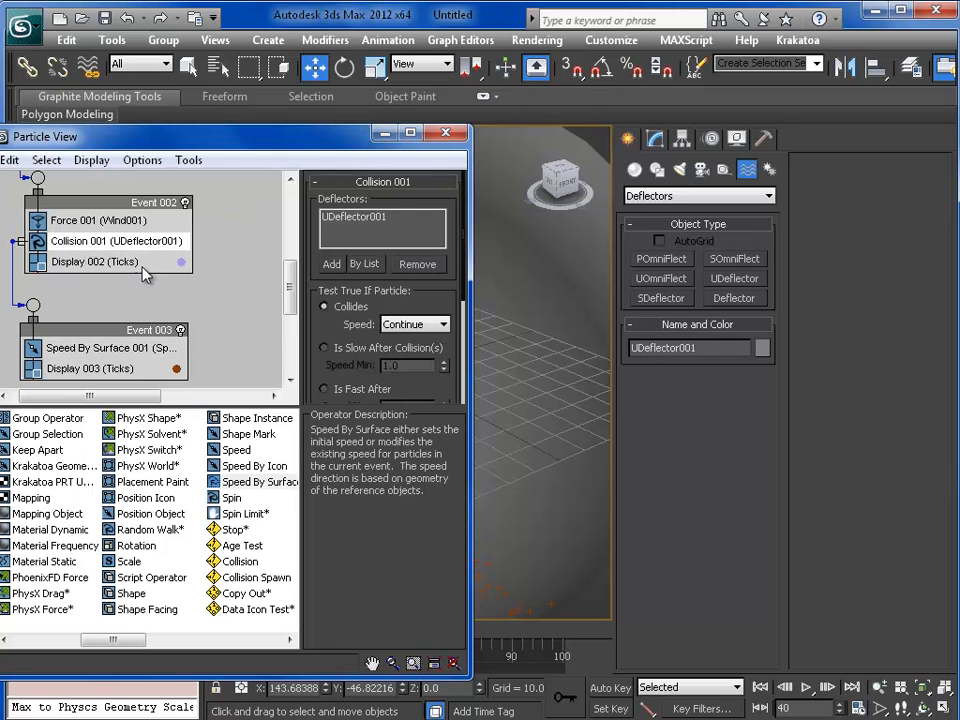
left_click(415, 324)
left_click(398, 364)
left_click(382, 134)
Scrub the animation to frame 78 to check the particles' behavior after collision, and return to frame 0
middle_click_drag(239, 387, 210, 368)
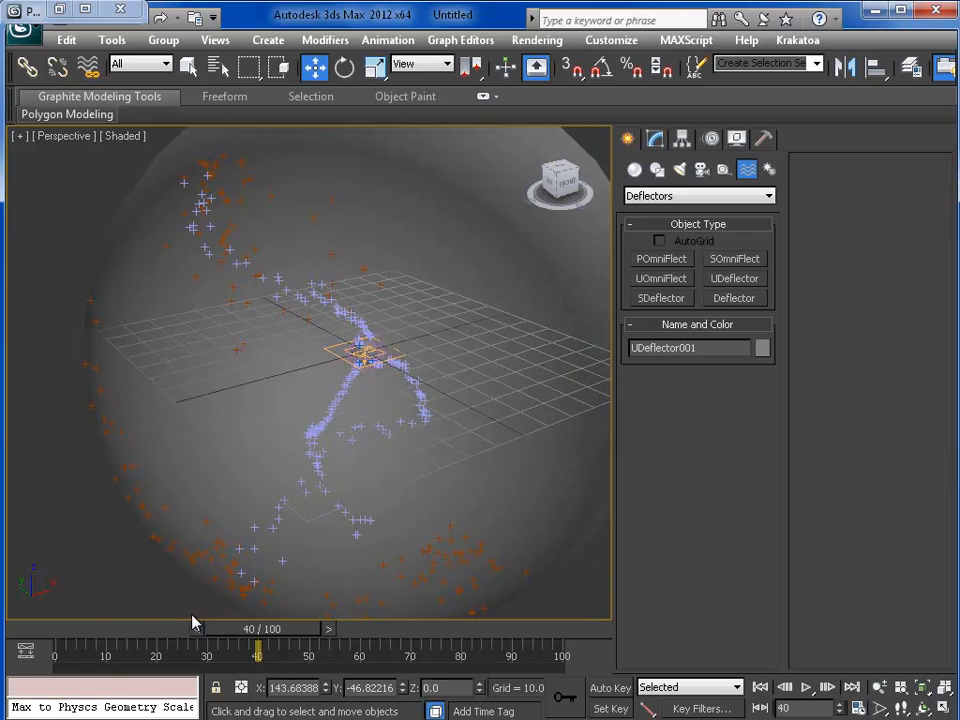
left_click_drag(74, 631, 451, 670)
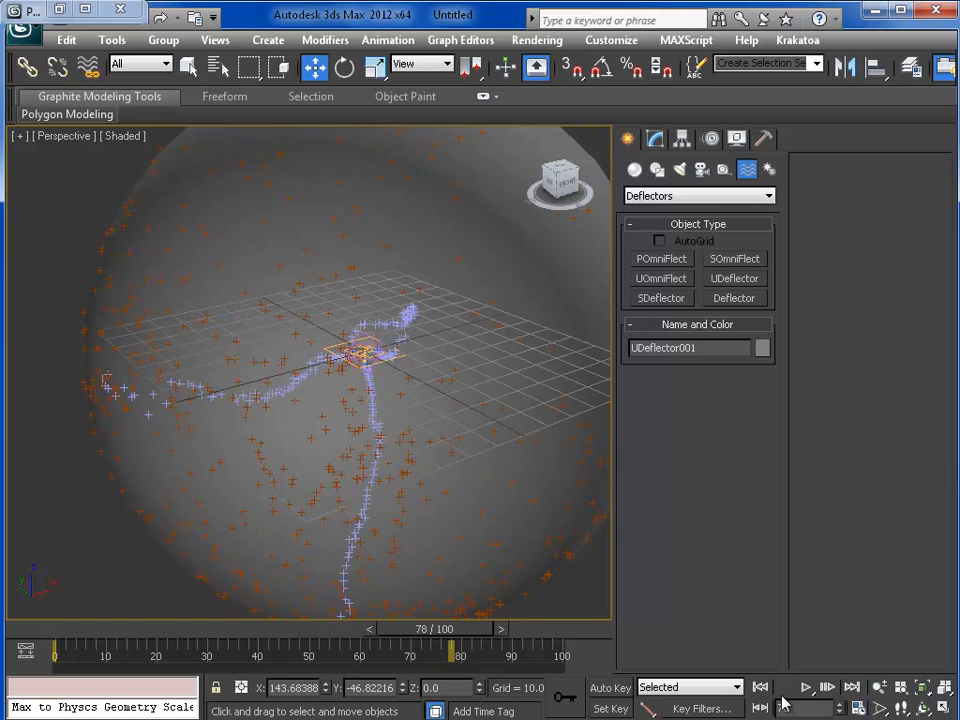
left_click(761, 688)
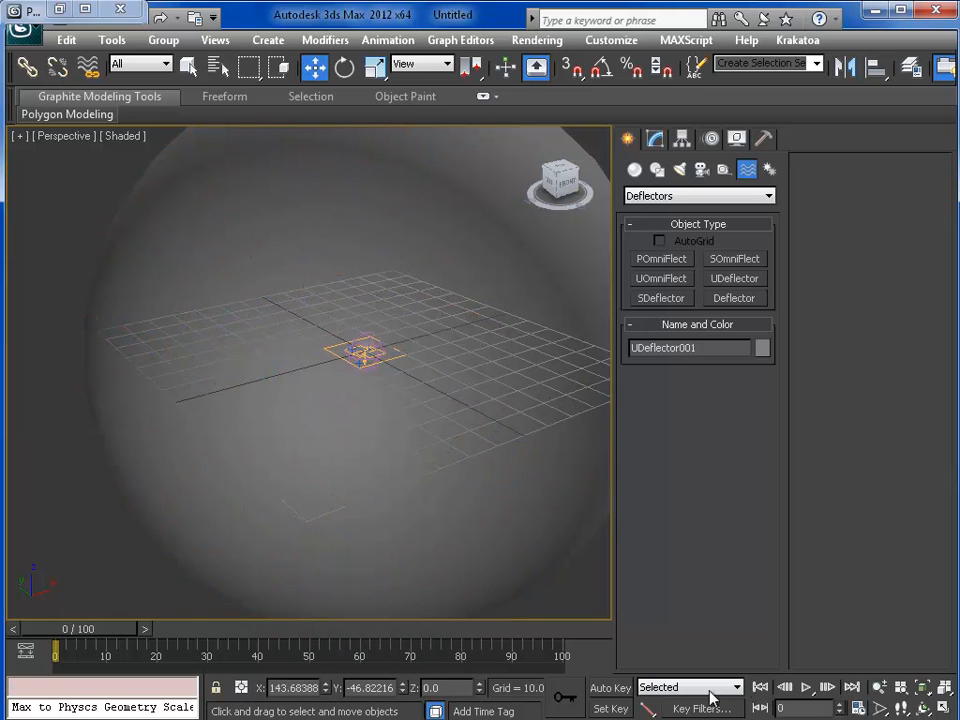
Add a Delete operator to Event 003 that removes particles By Particle Age with a life span of 50
left_click(59, 9)
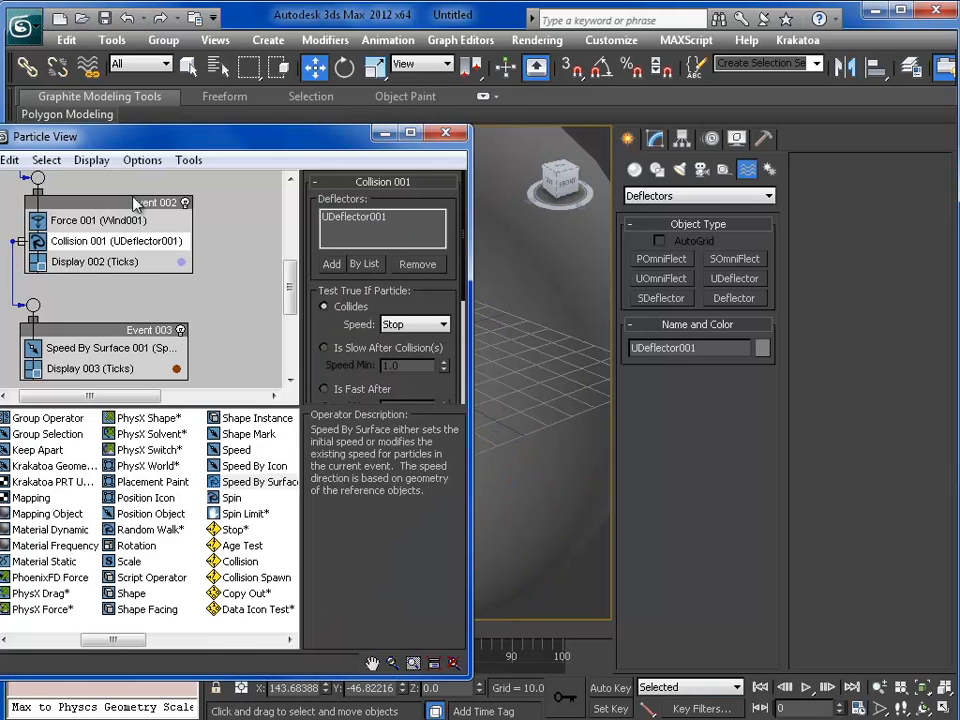
scroll(241, 332, "down", 1)
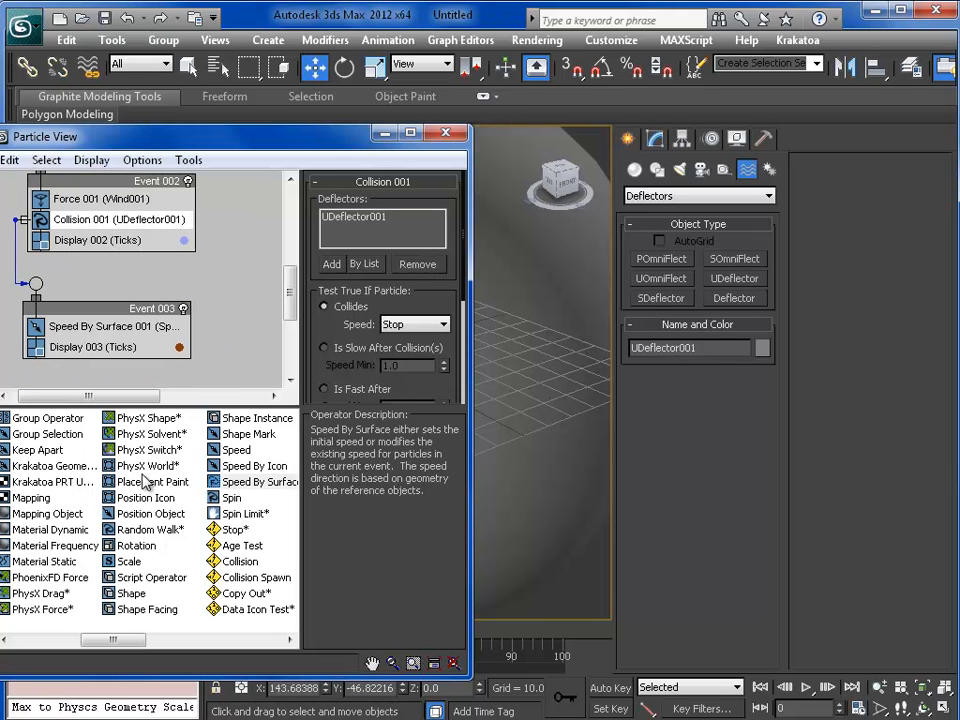
scroll(195, 585, "up", 1)
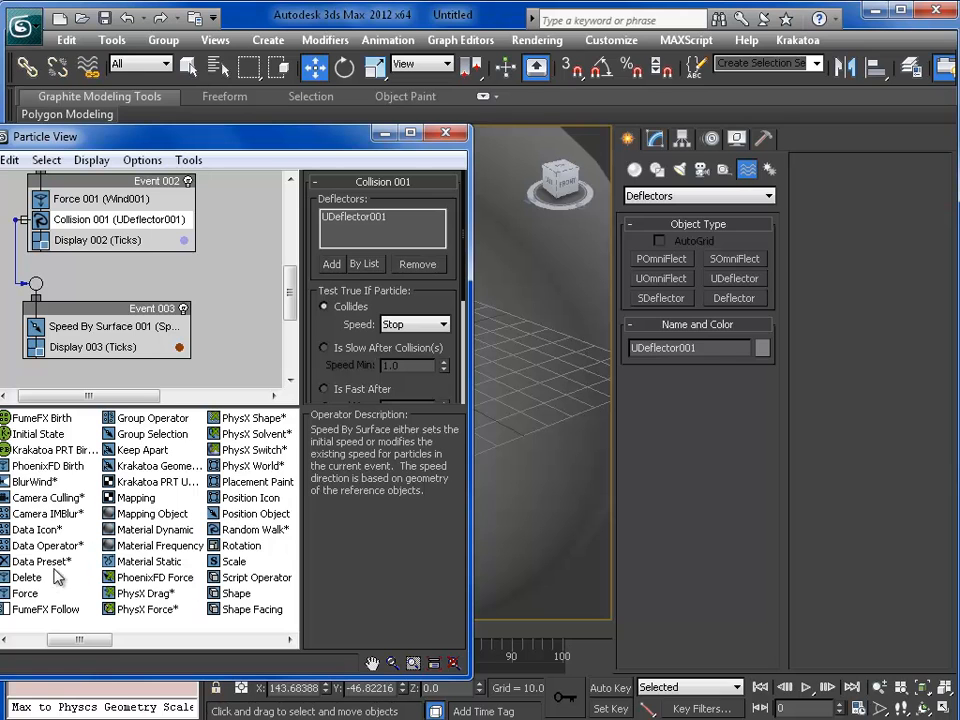
mouse_move(26, 578)
left_mouse_down()
mouse_move(45, 348)
mouse_move(58, 347)
left_mouse_up()
left_click(85, 350)
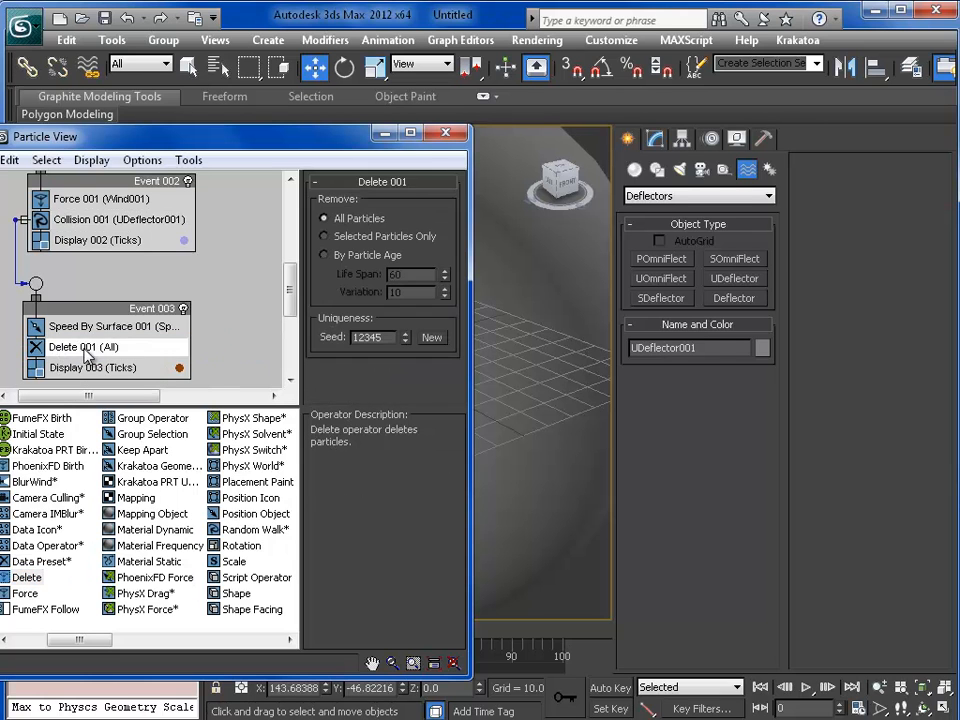
left_click(338, 258)
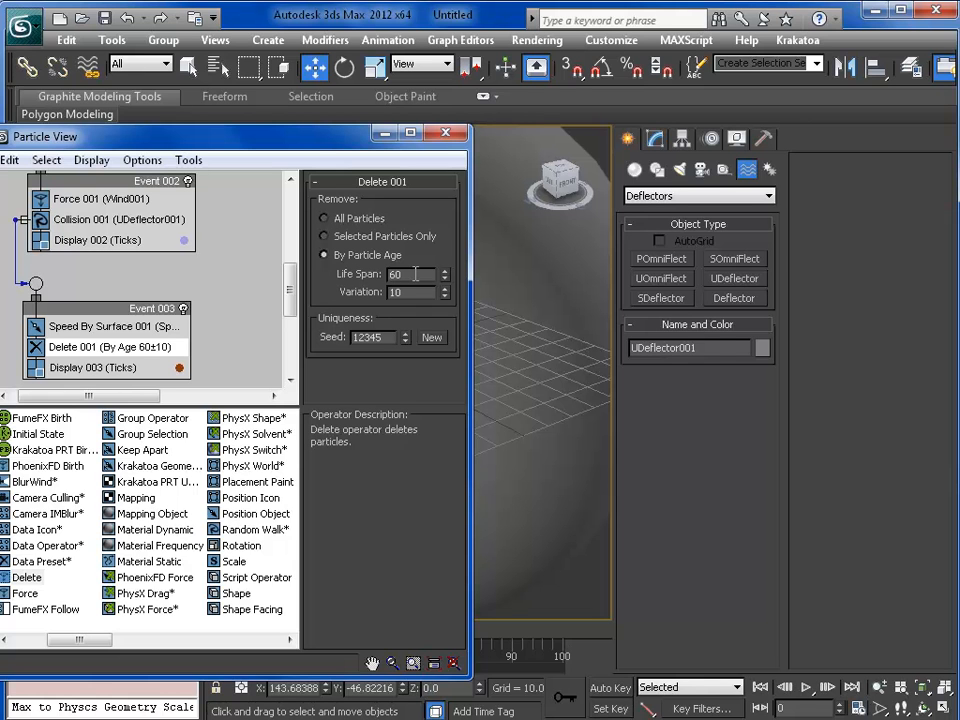
type("50")
key("Return")
left_click(386, 135)
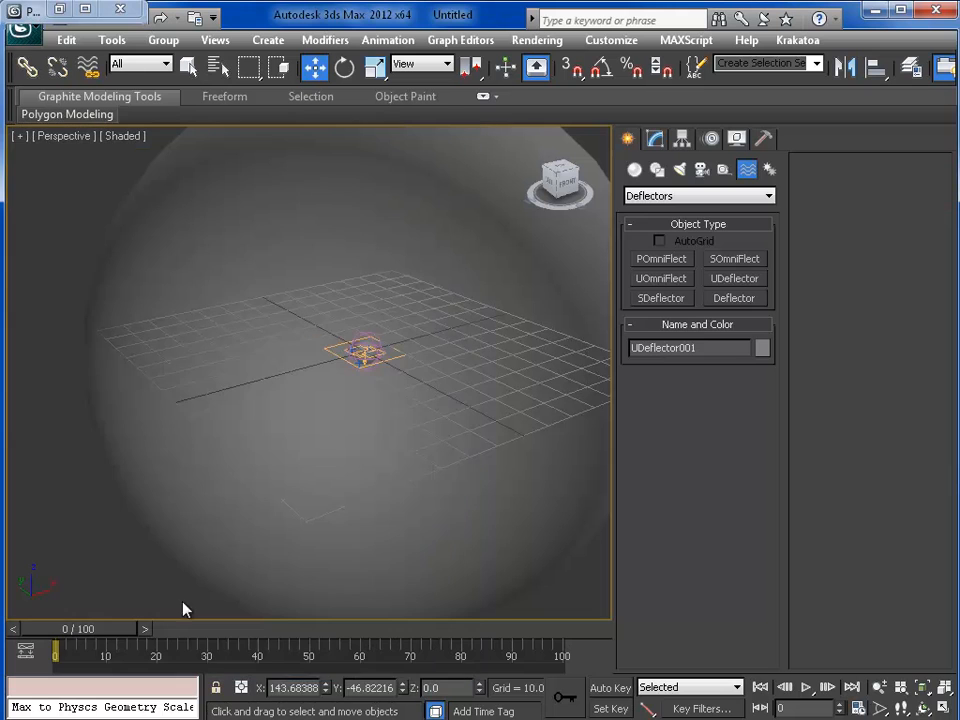
Scrub the animation to frame 96 to check the particle deletion, and return to frame 0
left_click_drag(63, 642, 440, 640)
key("w")
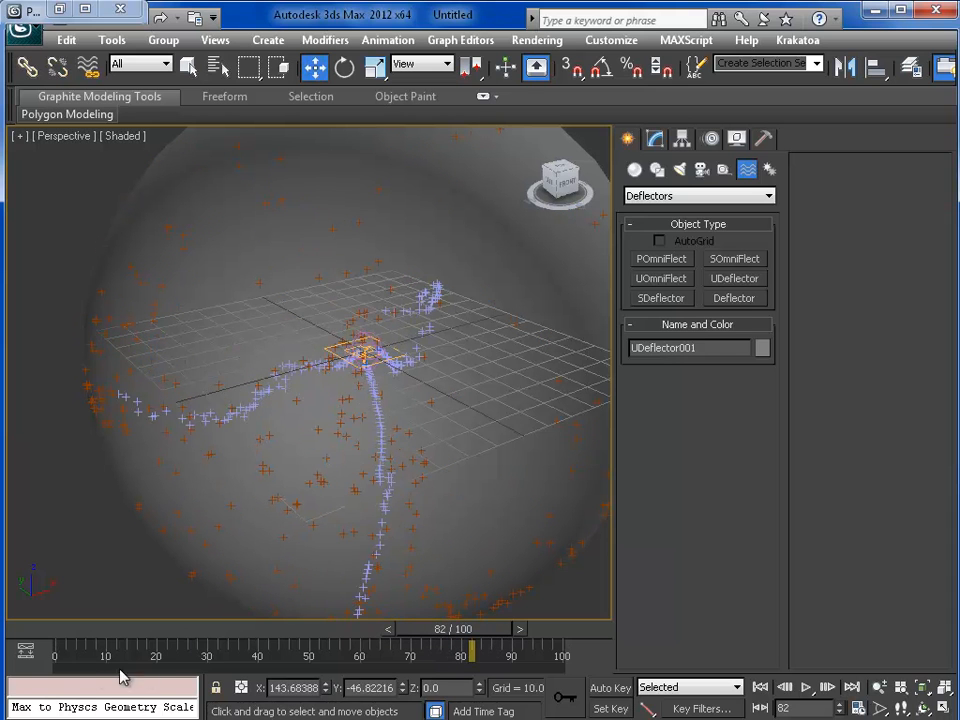
left_click_drag(445, 630, 513, 630)
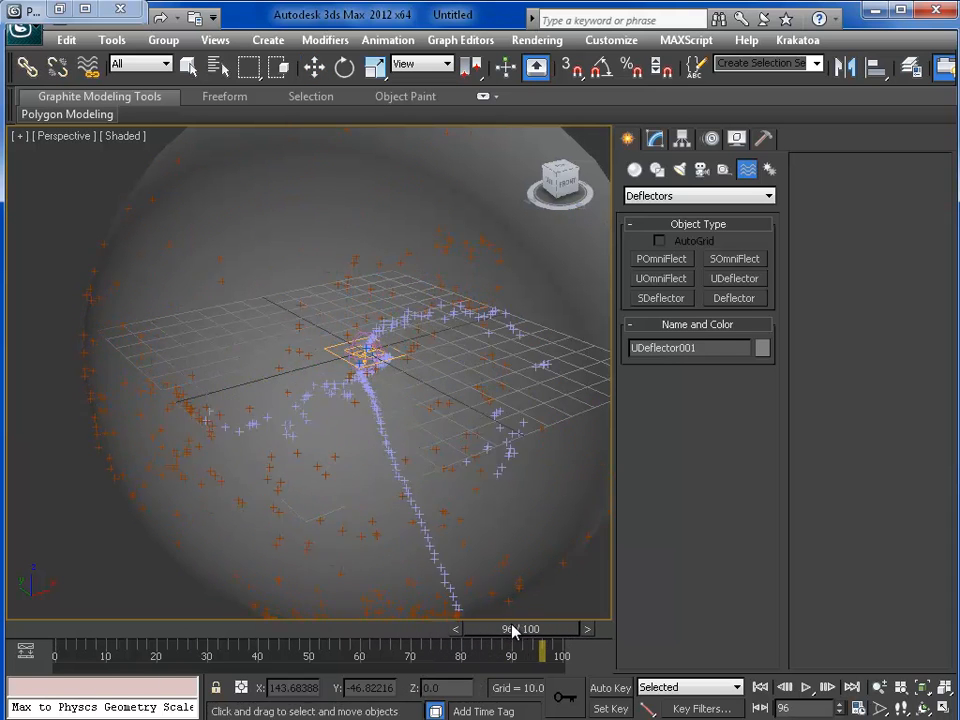
left_click(759, 688)
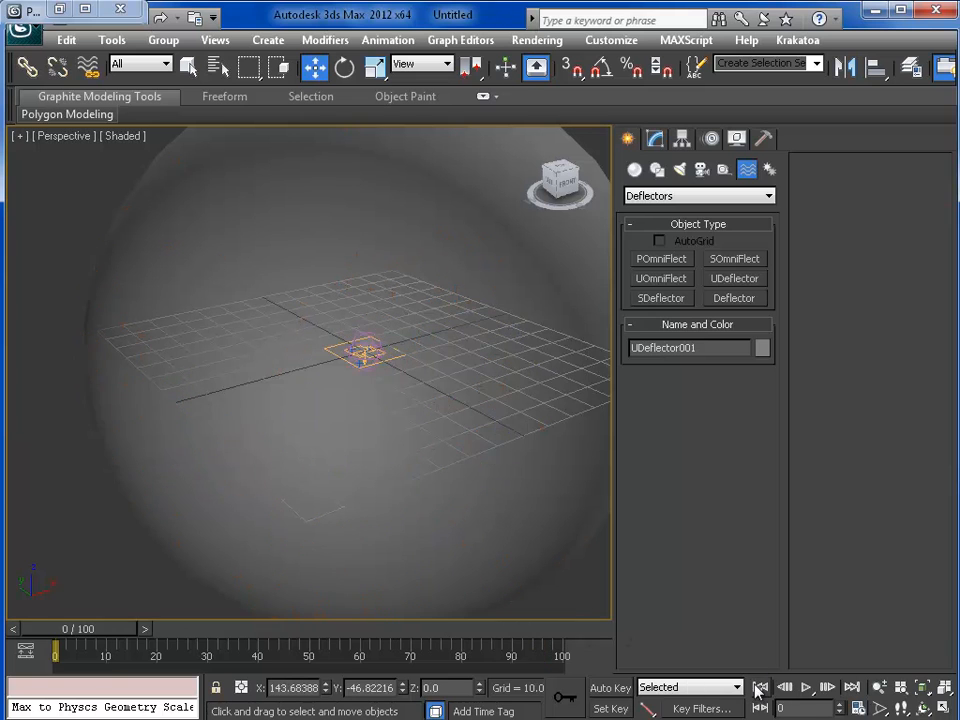
Set the Speed By Surface operator's speed to 20
left_click(61, 9)
left_click(100, 326)
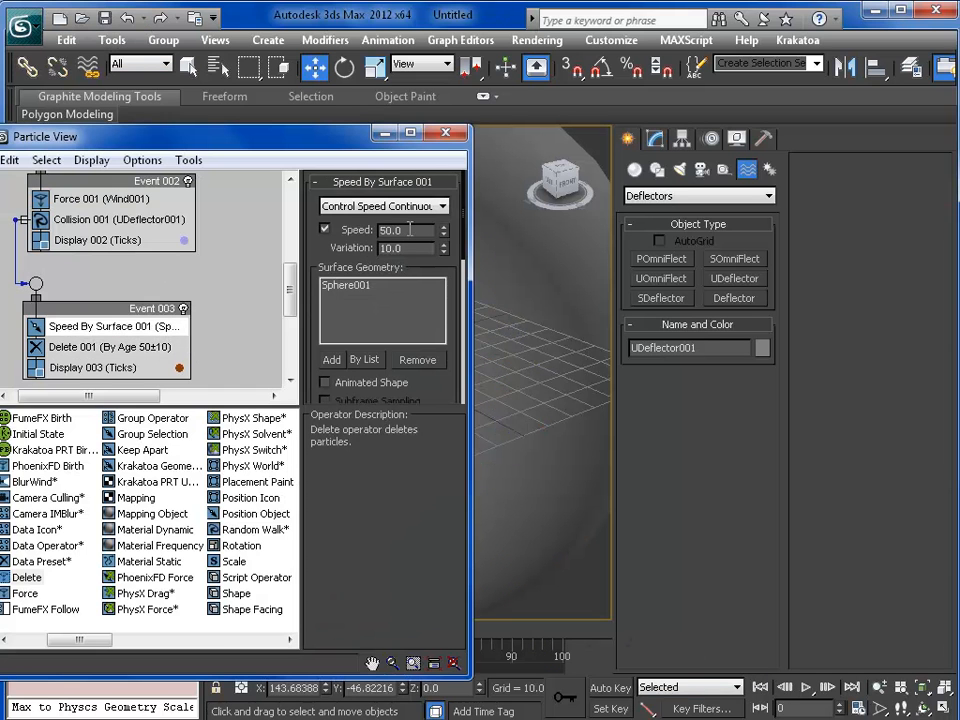
type("20")
key("Return")
left_click(384, 135)
Scrub the animation to check the particles' new surface speed, and return to frame 0
left_click_drag(68, 652, 382, 645)
key("w")
left_click(761, 688)
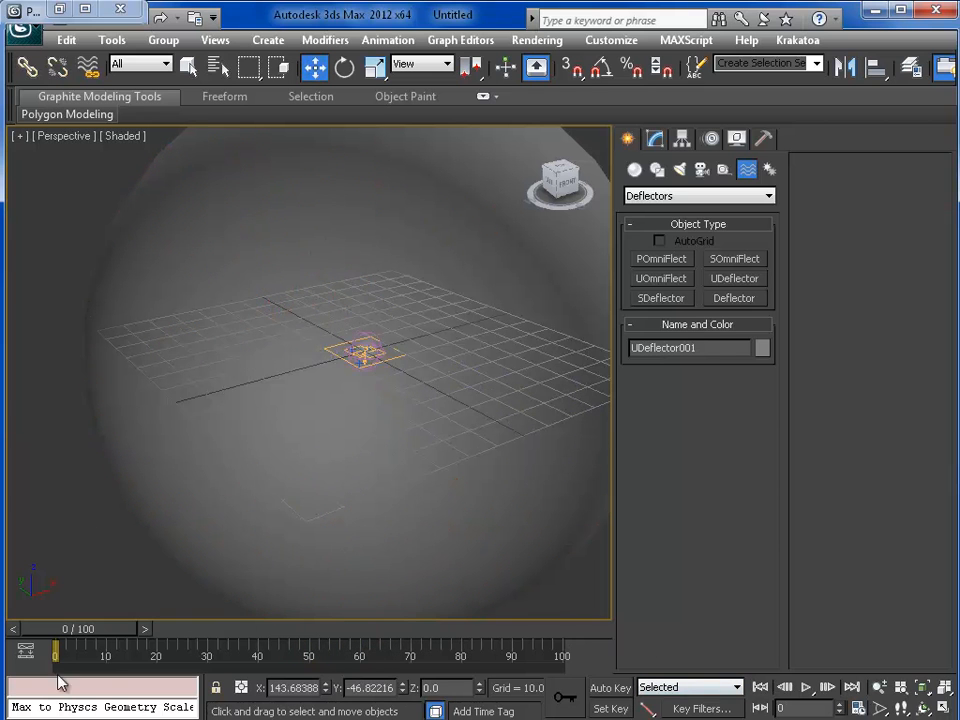
Set the Birth operator's particle amount to 10 in Event 001
left_click(40, 16)
mouse_move(211, 324)
middle_mouse_down()
mouse_move(200, 320)
mouse_move(214, 313)
mouse_move(211, 337)
middle_mouse_up()
left_click_drag(320, 265, 333, 5)
left_click_drag(316, 343, 315, 467)
middle_click_drag(227, 345, 242, 303)
scroll(238, 323, "up", 5)
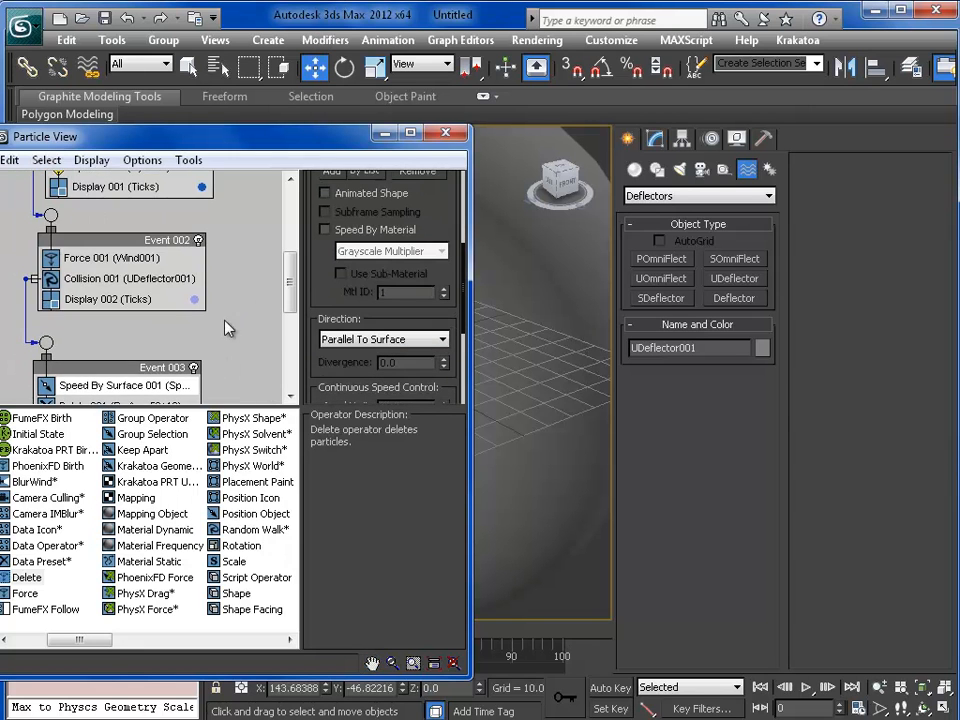
left_click(133, 222)
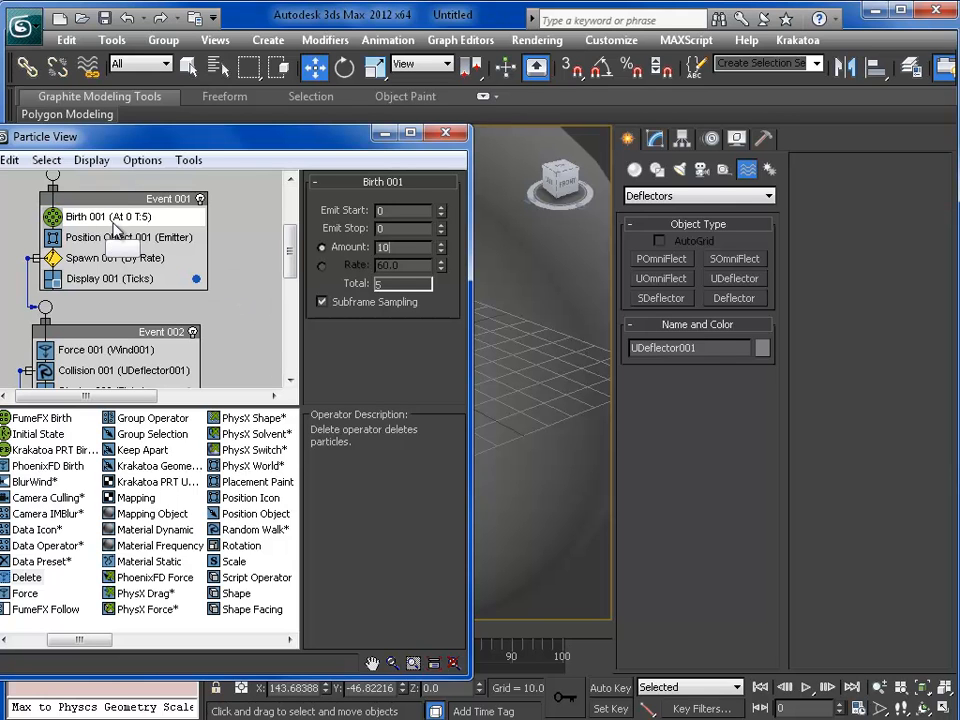
key("Return")
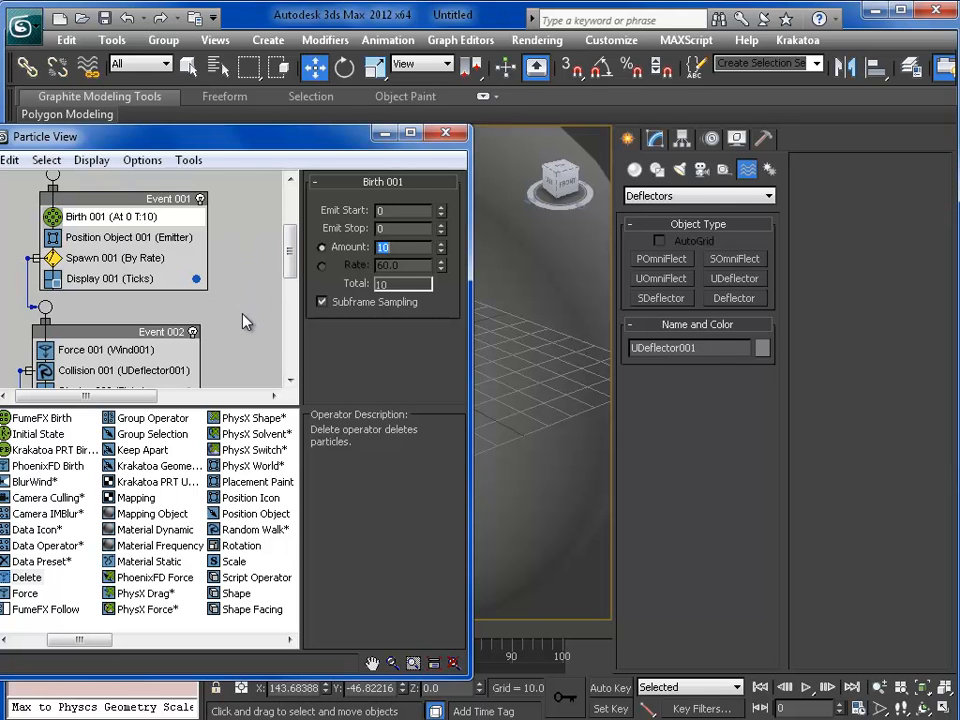
Review the Spawn operator's per-second rate in Event 001
scroll(240, 300, "down", 2)
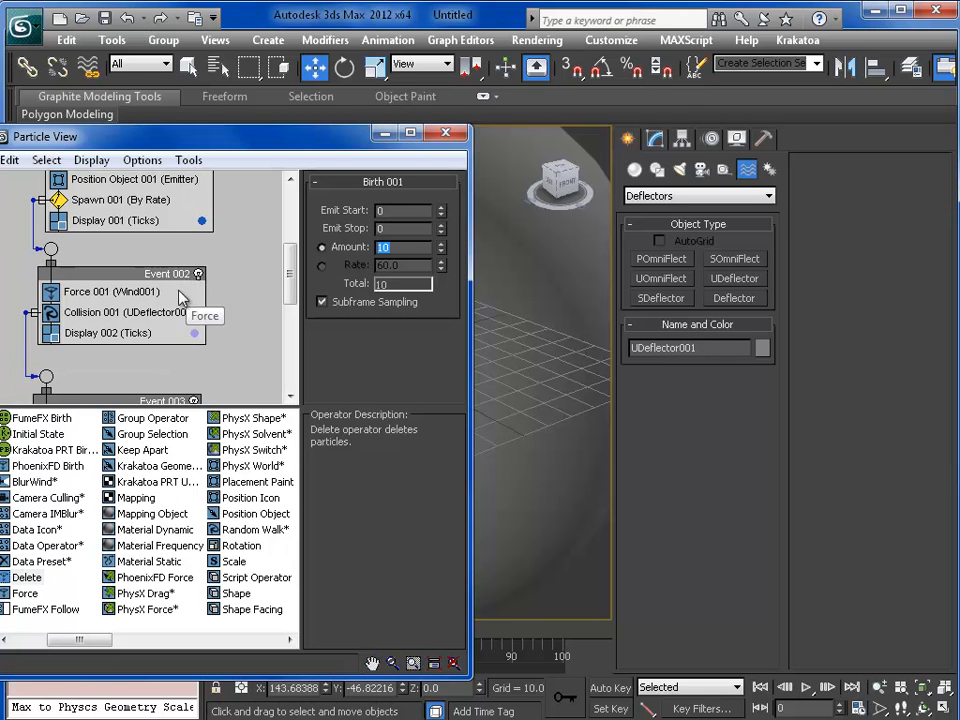
left_click(148, 204)
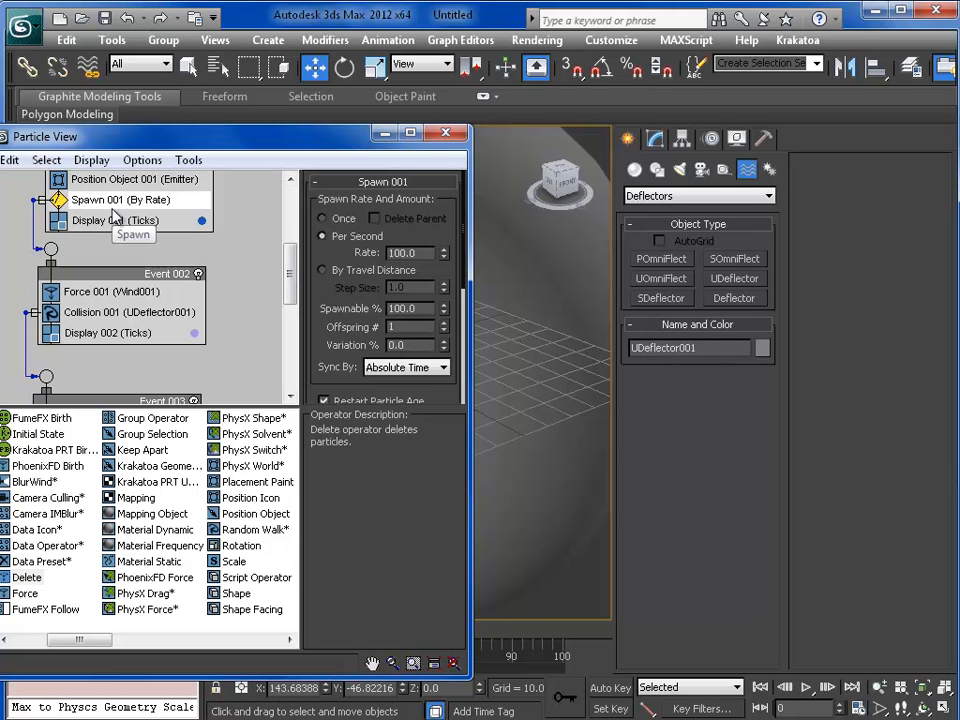
double_click(424, 255)
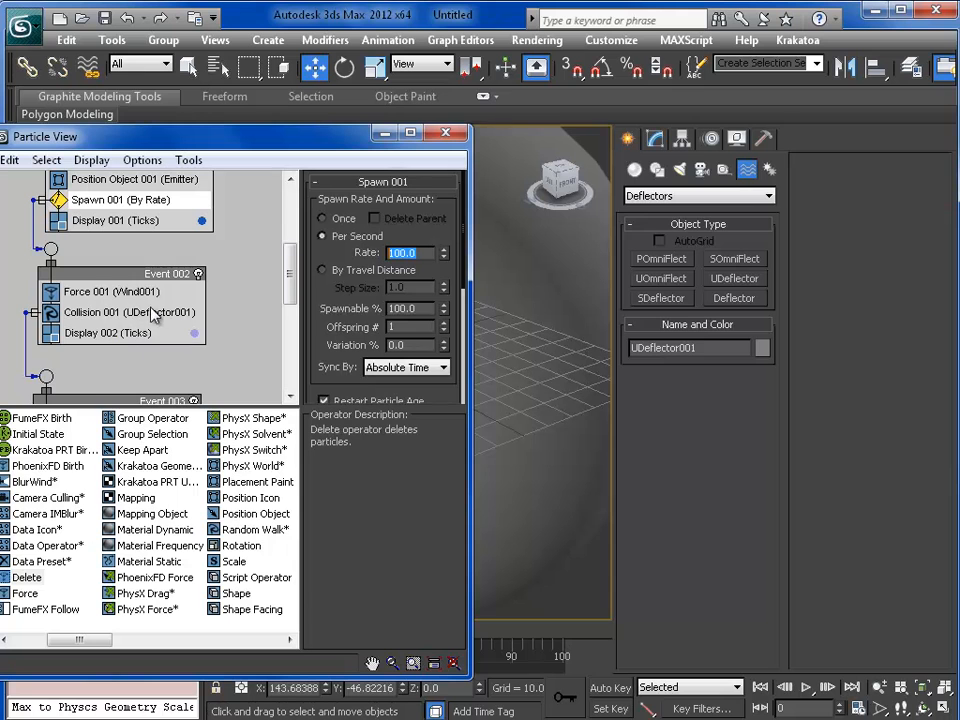
mouse_move(250, 333)
middle_mouse_down()
mouse_move(253, 251)
mouse_move(251, 317)
middle_mouse_up()
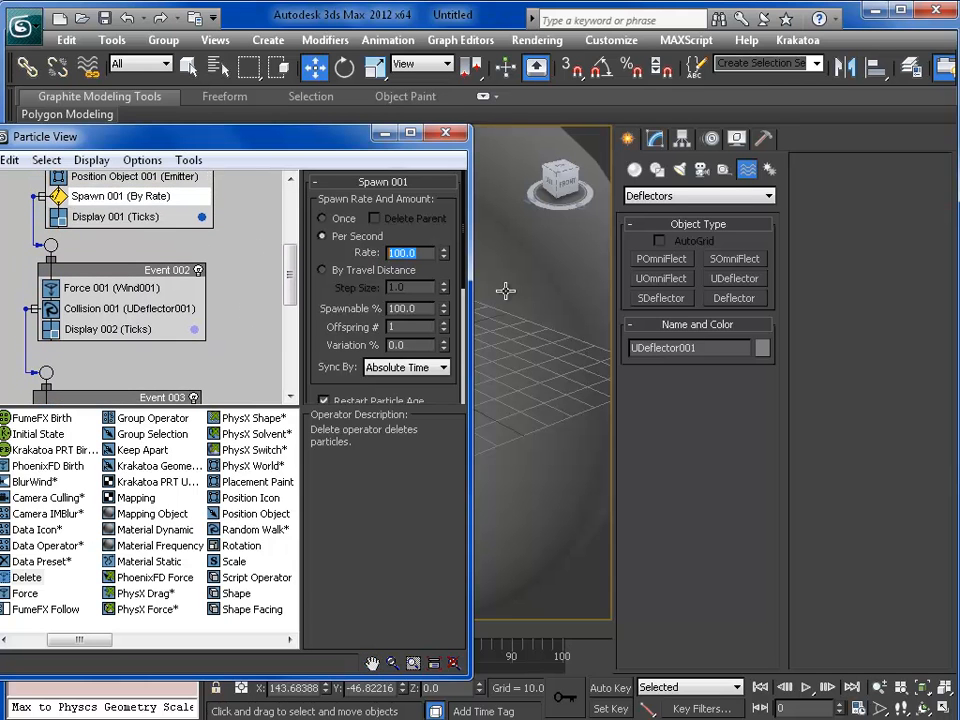
left_click(385, 132)
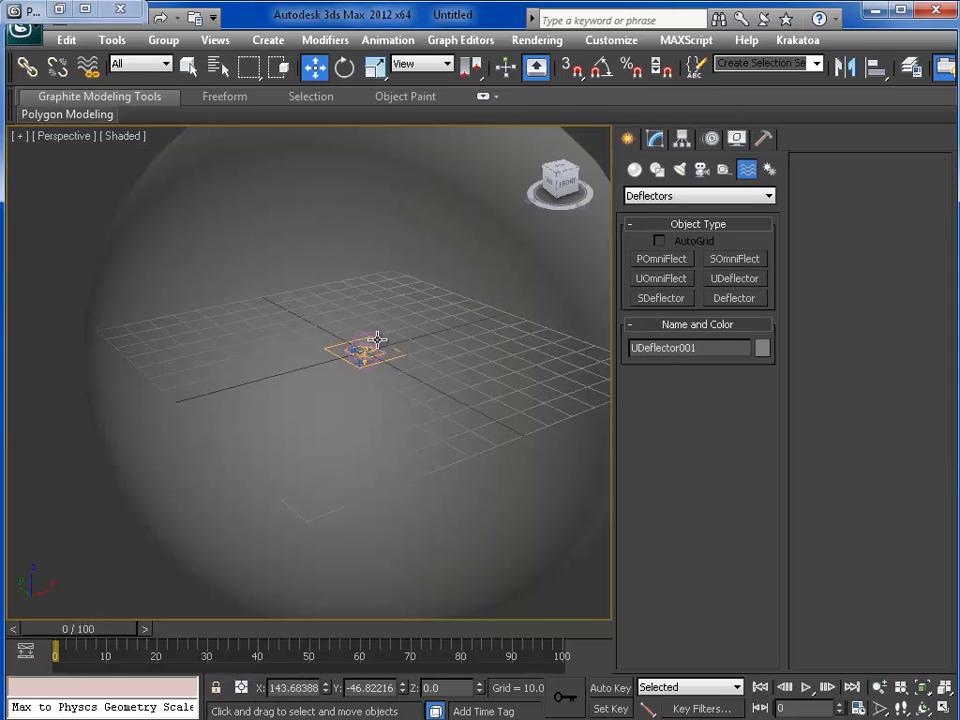
Select the spherical wind at the center of the scene and review its force and turbulence parameters
left_click(377, 340)
left_click(377, 340)
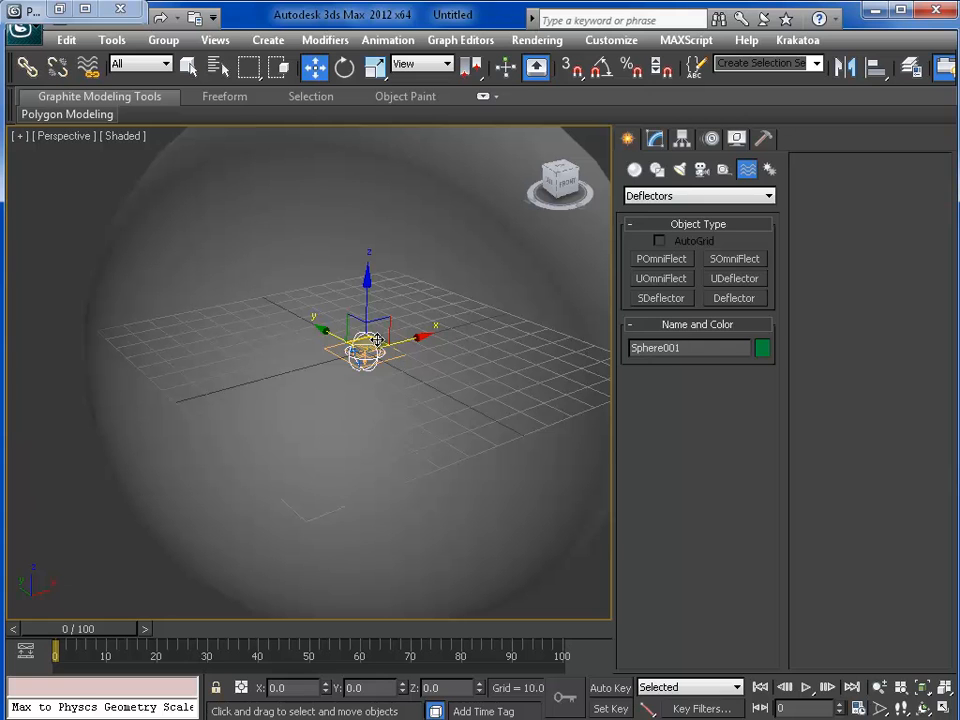
left_click(657, 141)
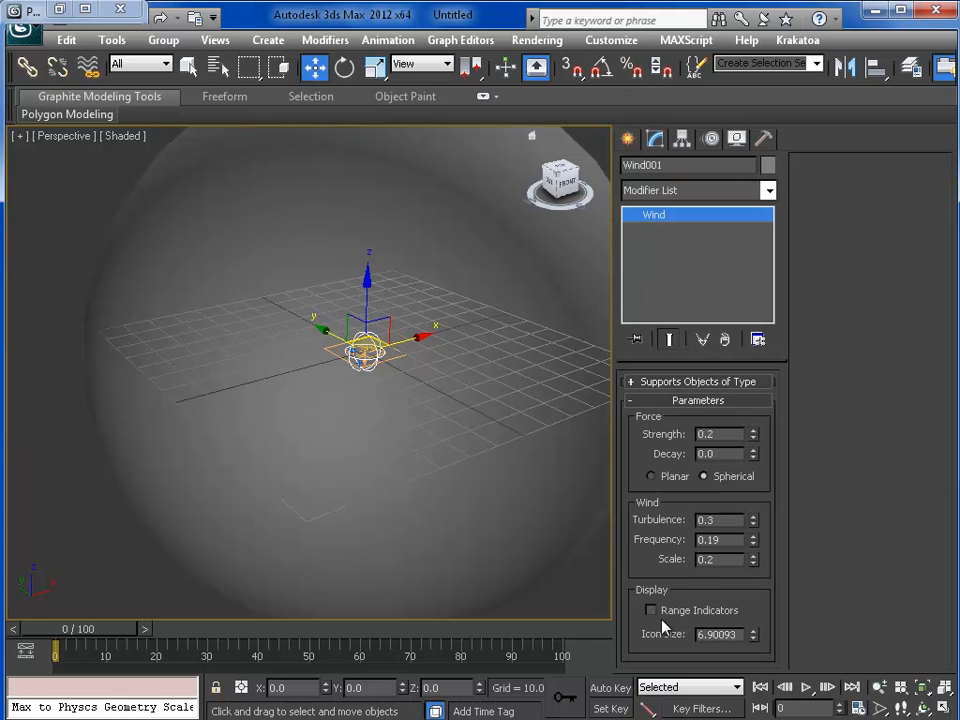
left_click_drag(45, 628, 80, 636)
key("w")
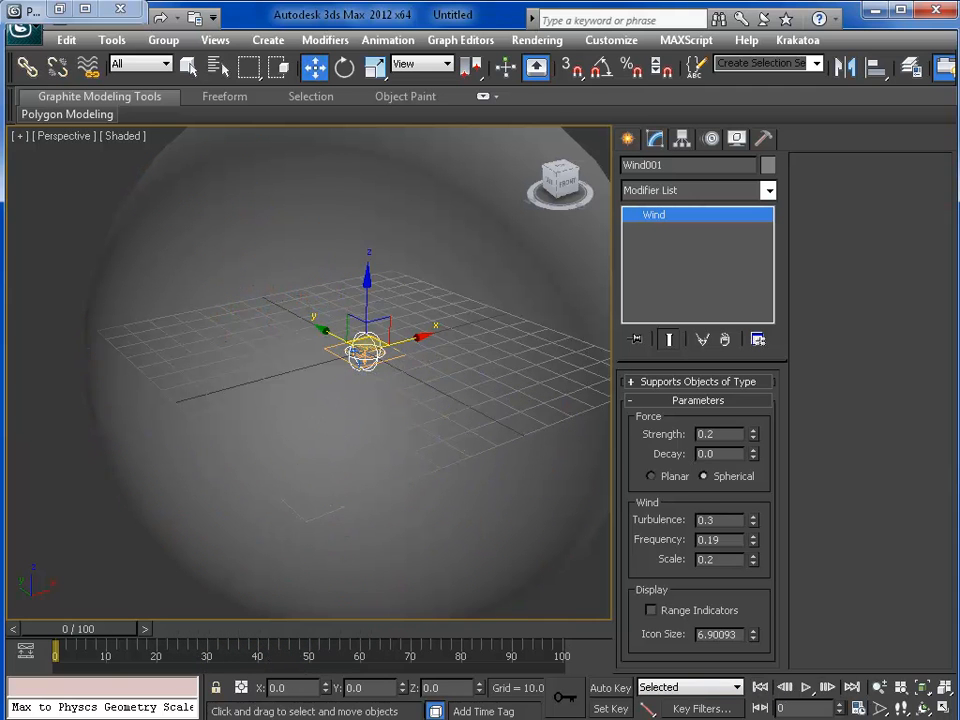
Set the Display operator in Event 001 to show its particles as Dots, keeping its colour
key("6")
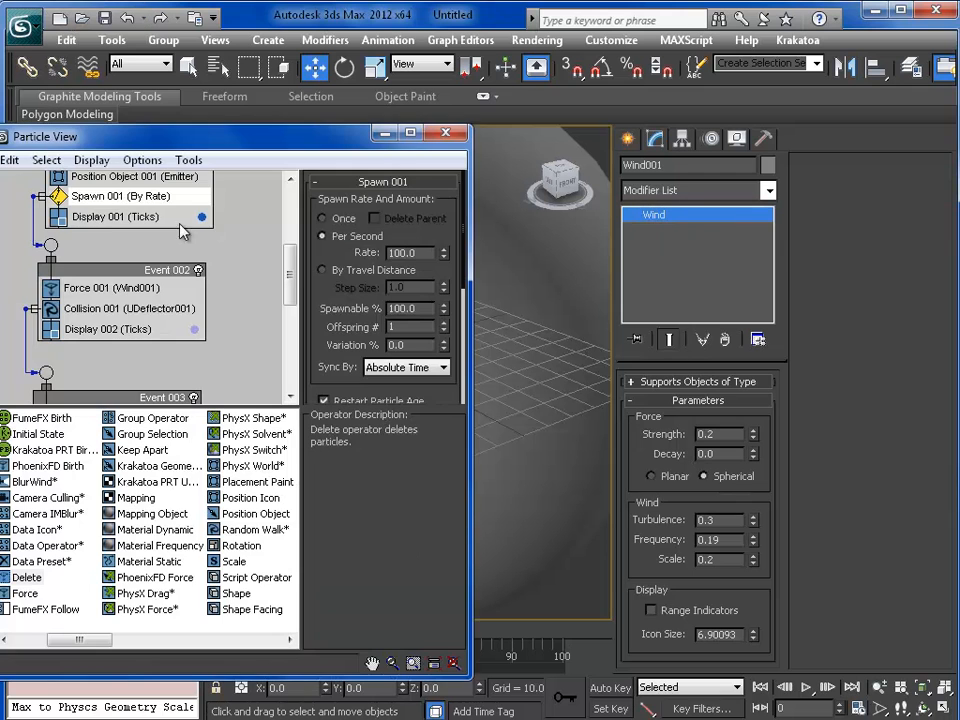
scroll(243, 281, "up", 2)
left_click(201, 291)
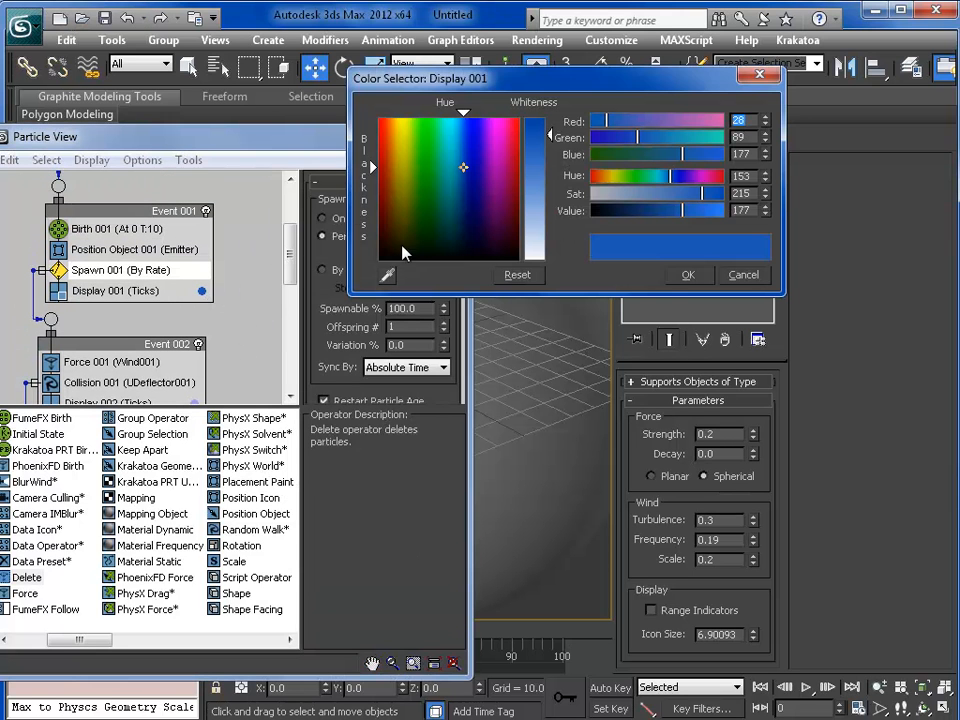
left_click(688, 275)
left_click(113, 290)
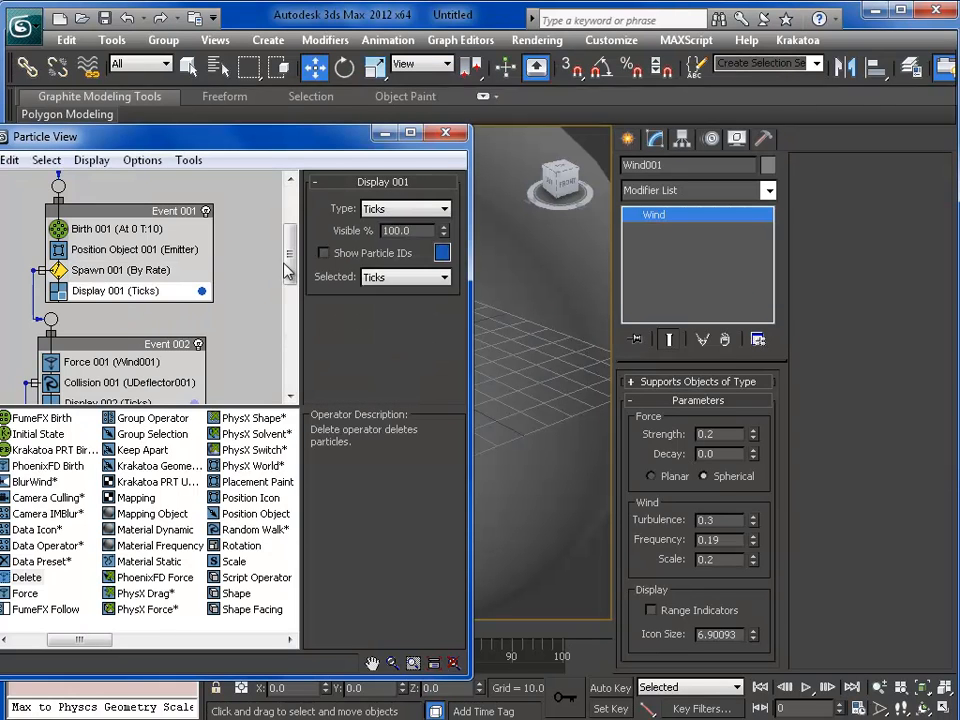
left_click(405, 208)
left_click(400, 236)
Set the Display operators in Event 002 and Event 003 to the Dots type
scroll(265, 335, "down", 3)
left_click(110, 314)
left_click(405, 208)
left_click(395, 238)
scroll(262, 300, "down", 2)
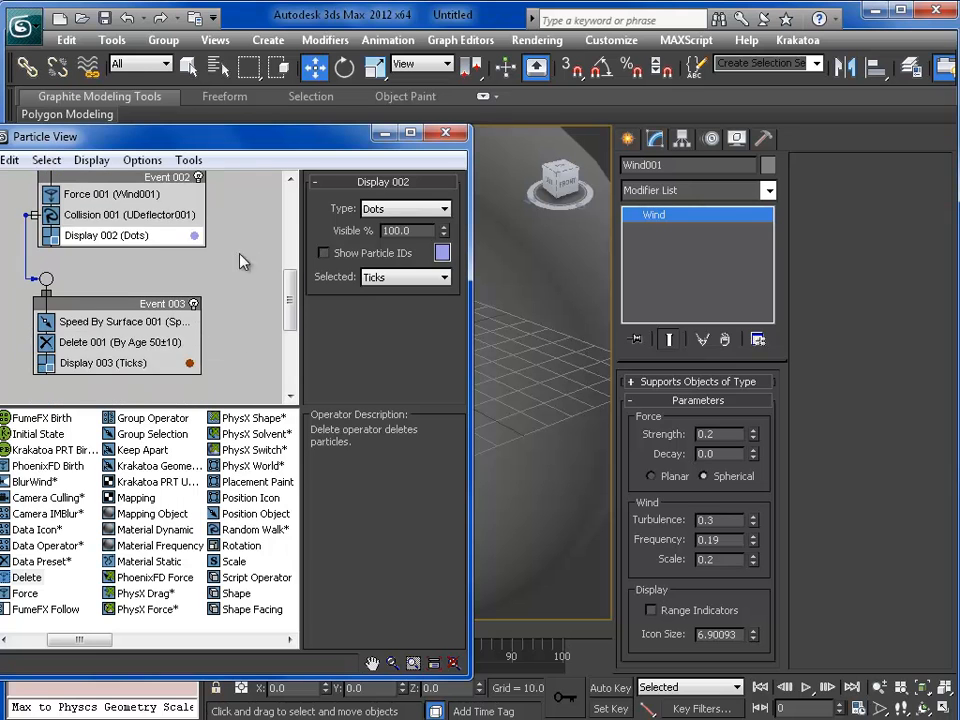
left_click(110, 363)
left_click(405, 208)
left_click(373, 237)
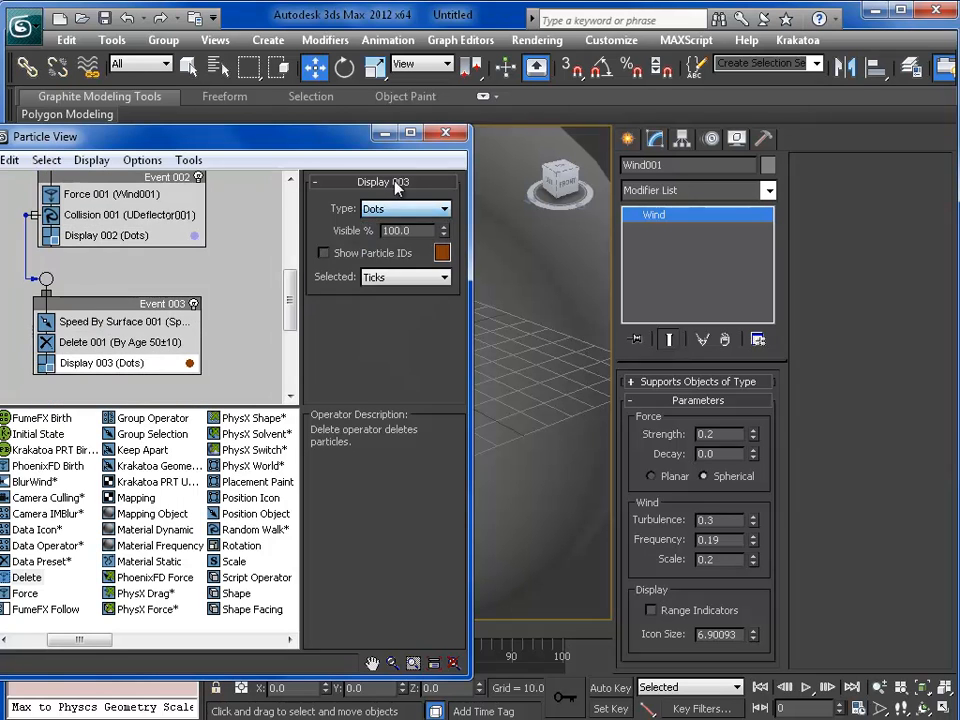
Scrub the animation to frame 53 to check the dot trails, and return to frame 0
left_click(383, 133)
left_click_drag(78, 643, 310, 640)
key("w")
middle_click_drag(358, 440, 334, 501)
scroll(350, 524, "up", 2)
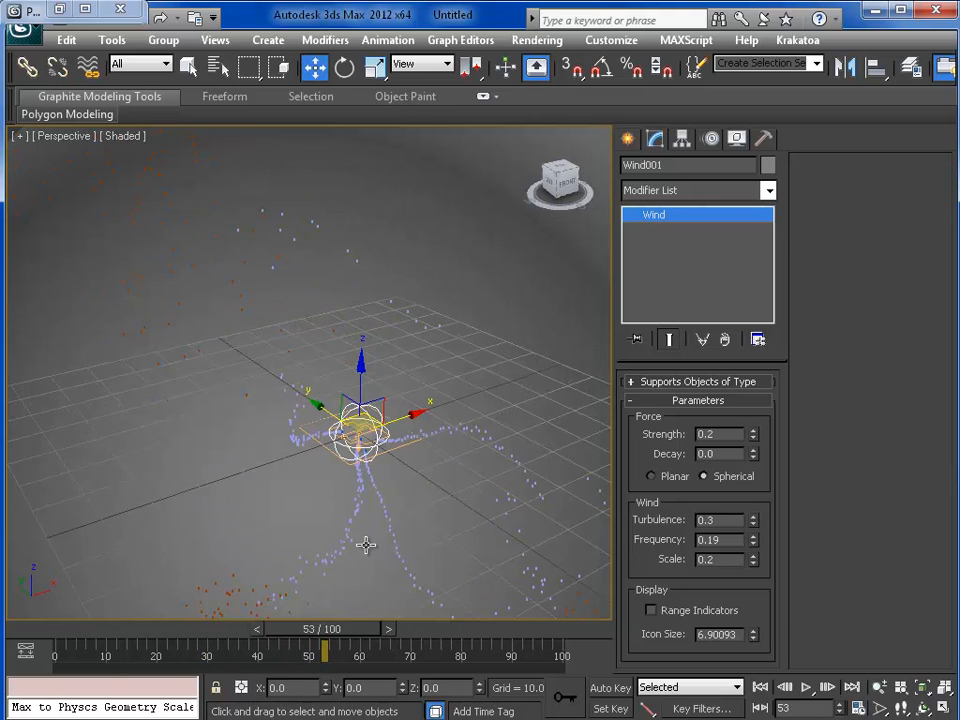
left_click(762, 687)
Set the Birth operator's particle amount to 3 in Event 001
left_click(59, 9)
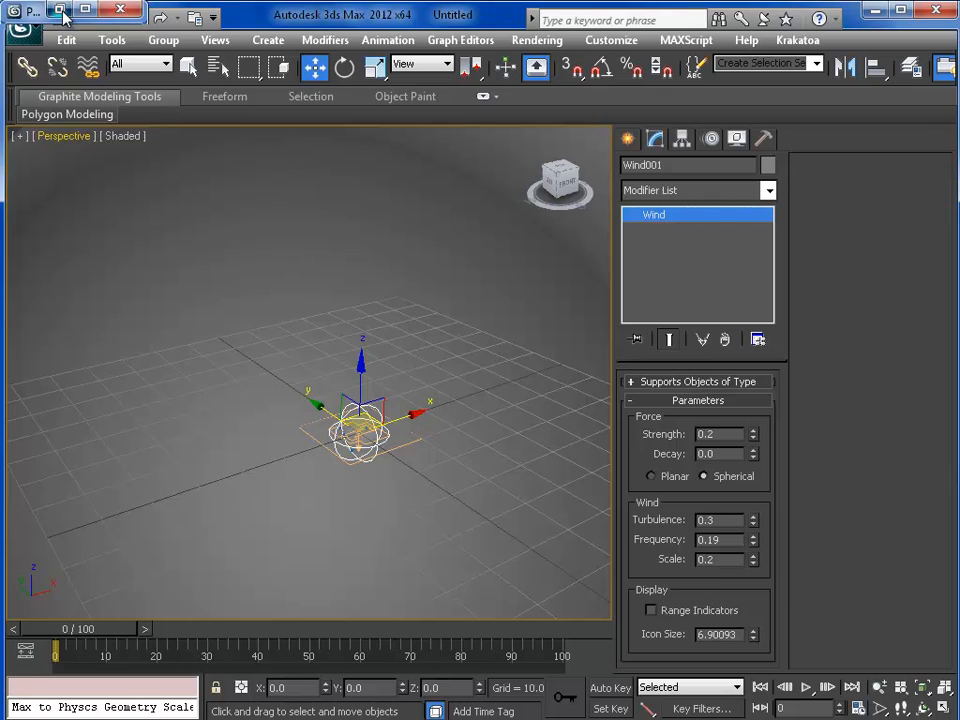
left_click_drag(157, 145, 202, 97)
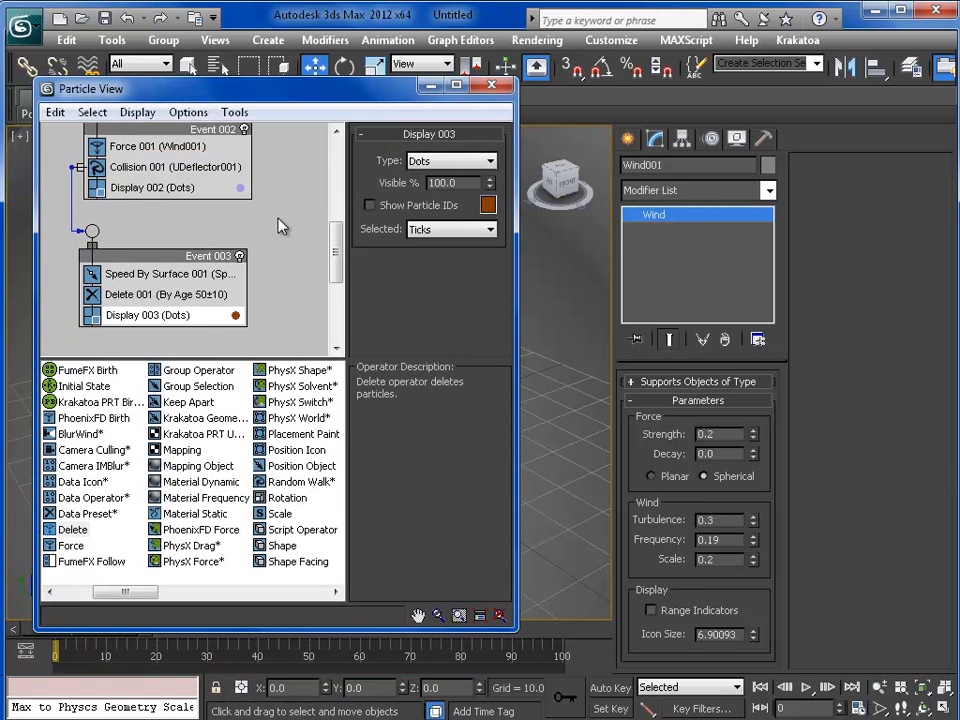
middle_click_drag(278, 223, 285, 321)
left_click(180, 150)
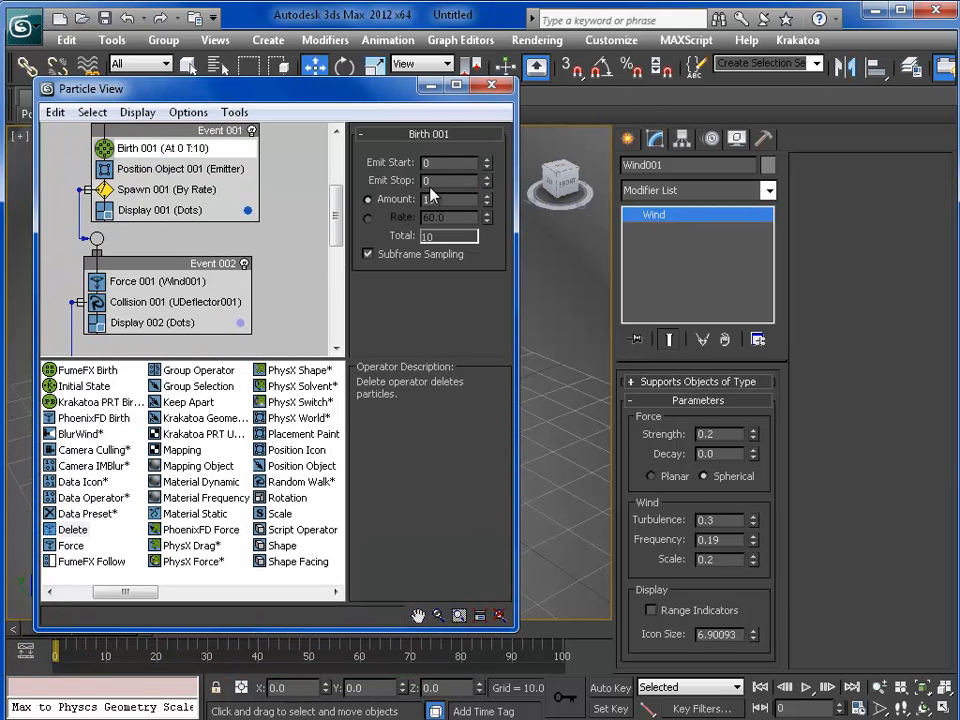
middle_click_drag(275, 198, 270, 293)
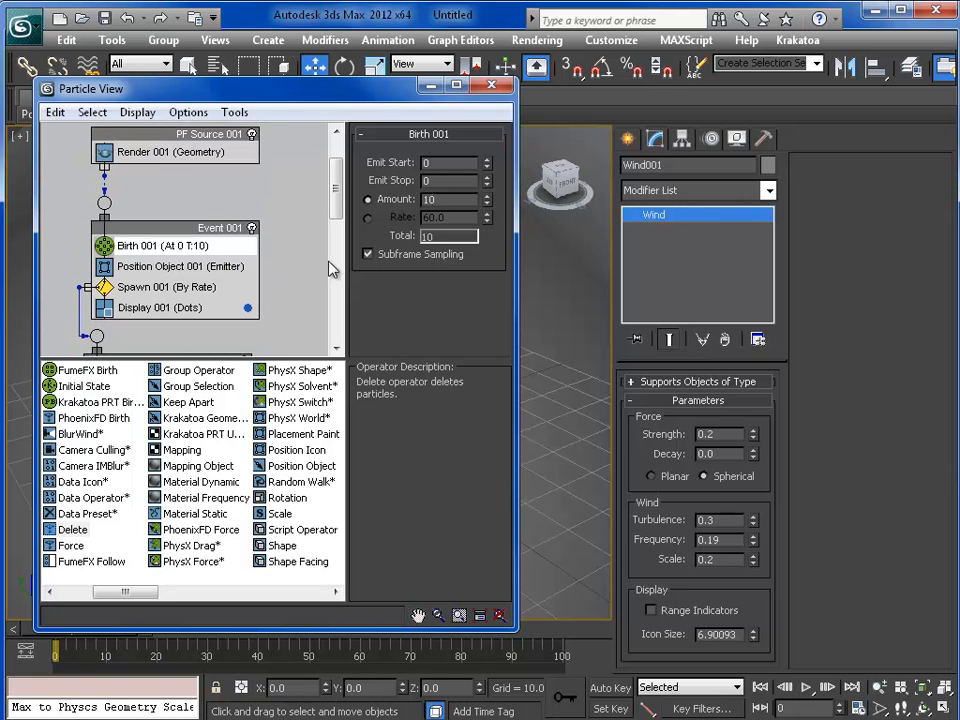
type("2")
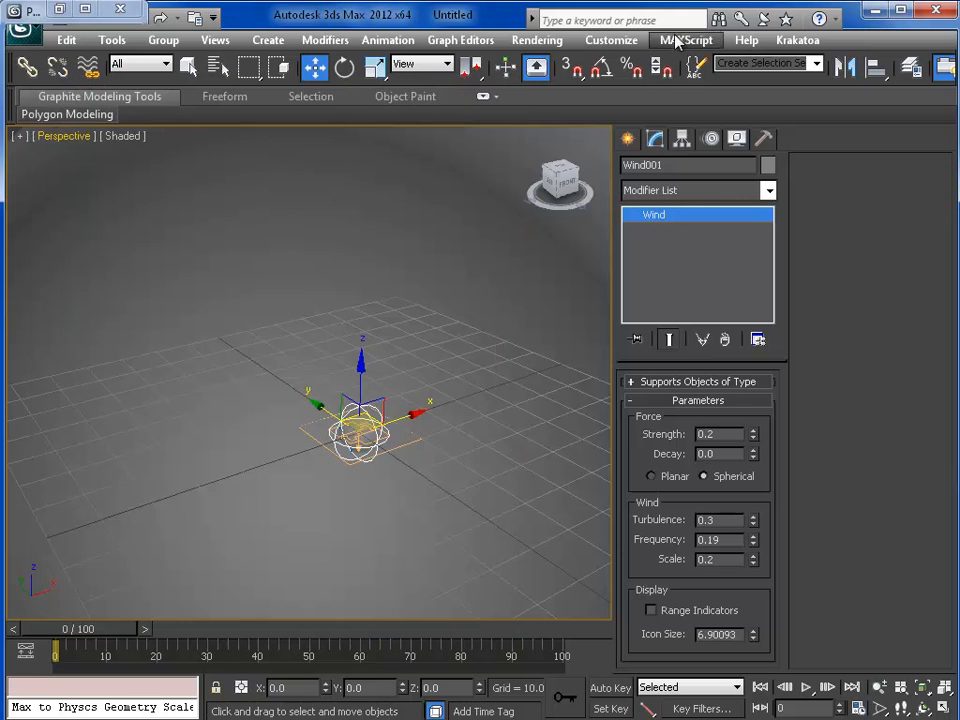
left_click(431, 85)
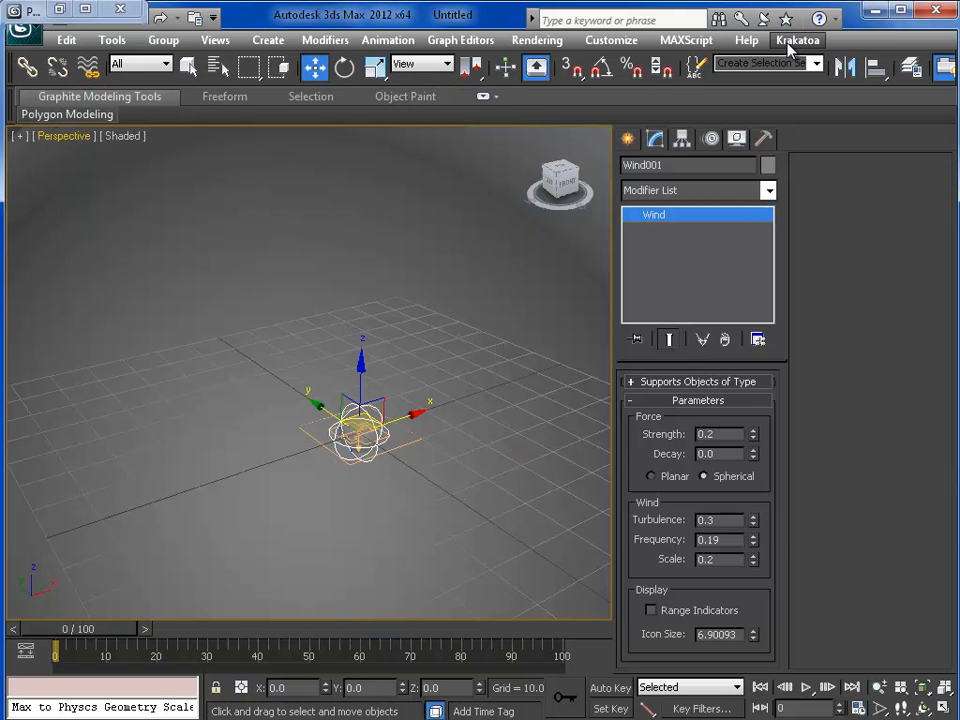
Make Krakatoa the current renderer and turn on its Force Additive Mode
left_click(796, 40)
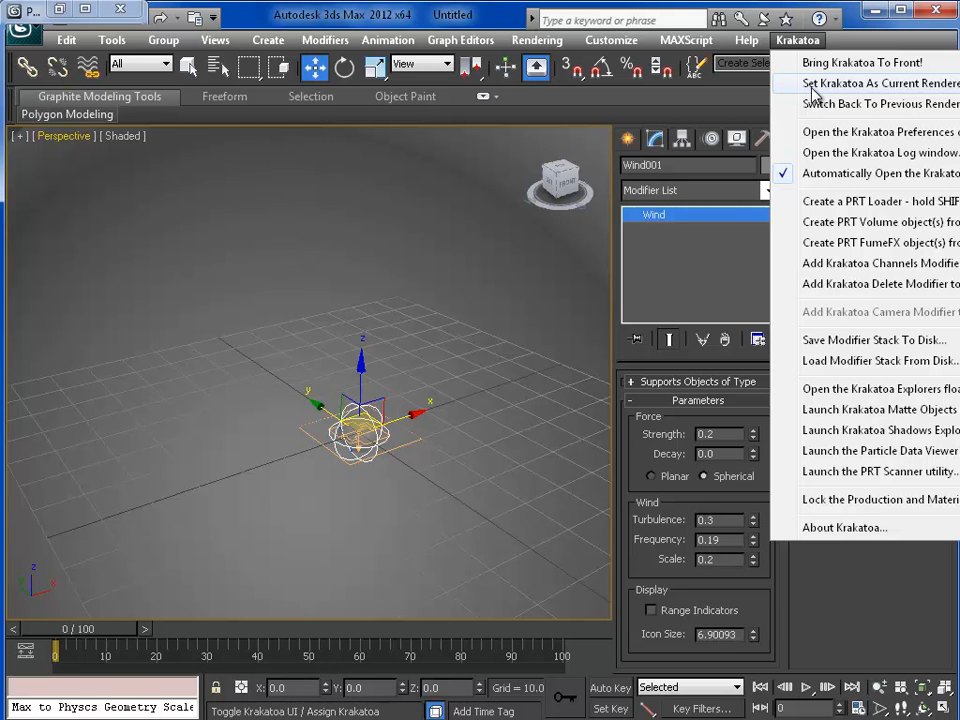
left_click(813, 88)
left_click_drag(929, 116, 388, 18)
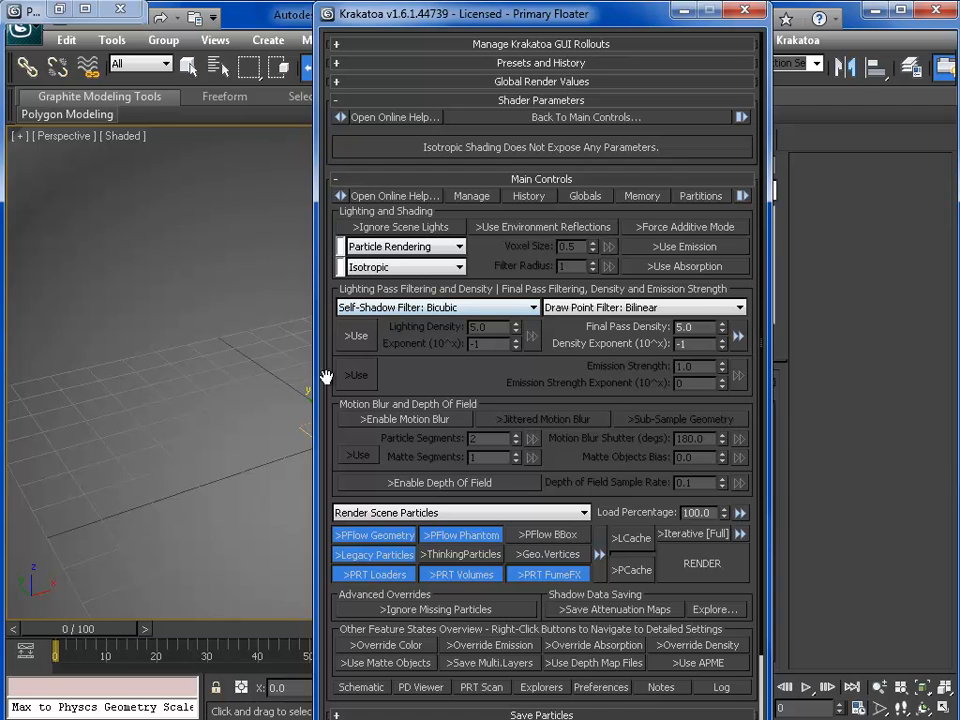
left_click_drag(460, 22, 405, 64)
left_click(633, 277)
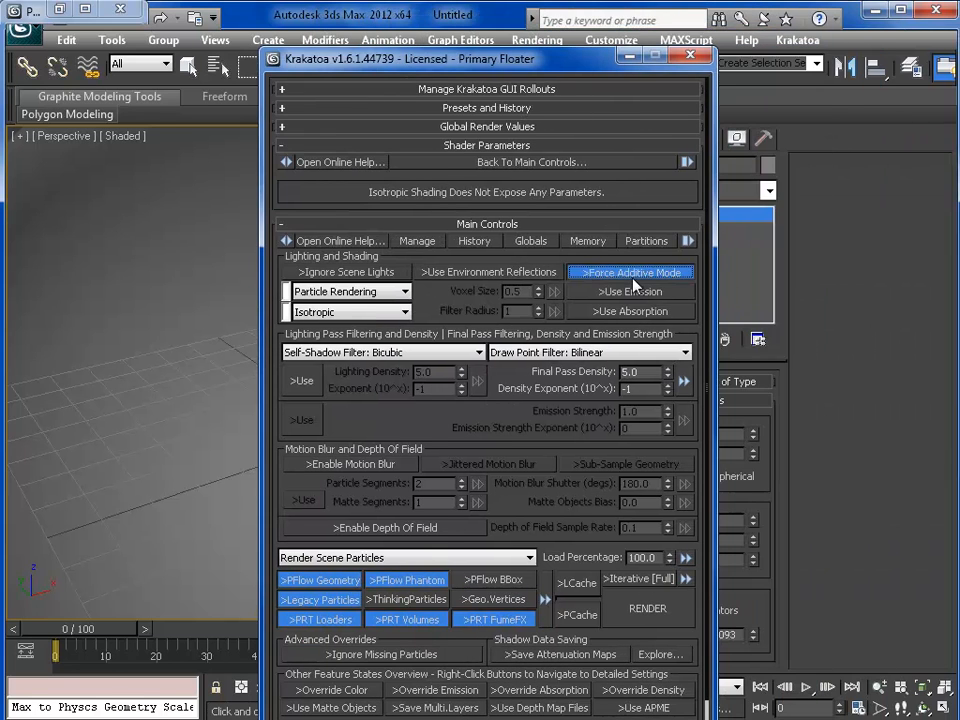
left_click(629, 57)
left_click(629, 57)
Advance the animation to frame 19 and test-render the Perspective view
left_click_drag(58, 628, 151, 637)
key("w")
key("shift+q")
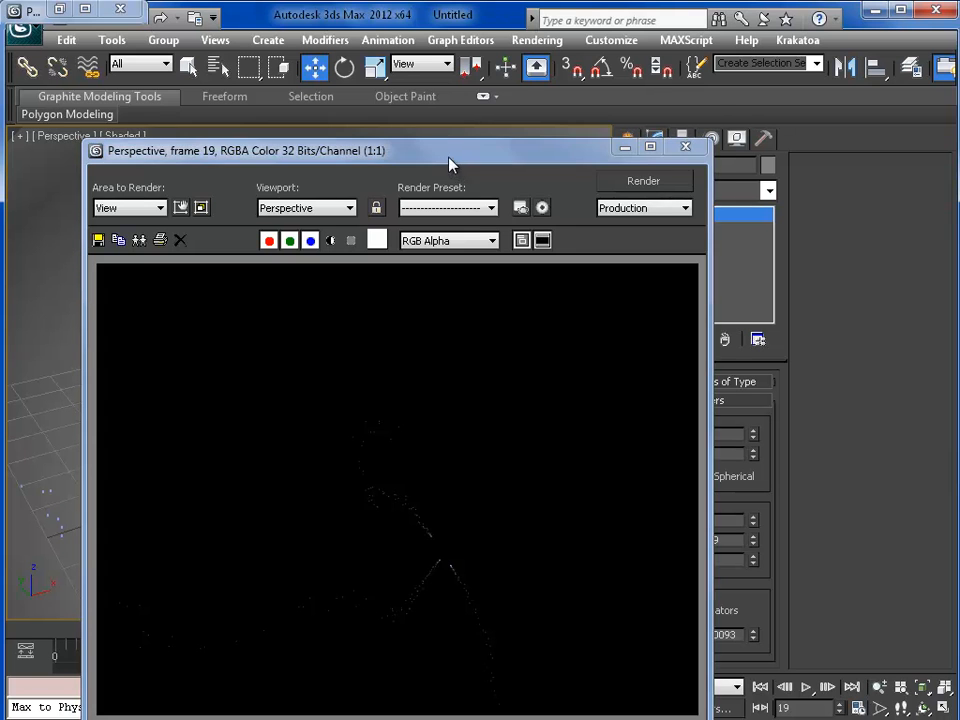
left_click_drag(450, 159, 445, 104)
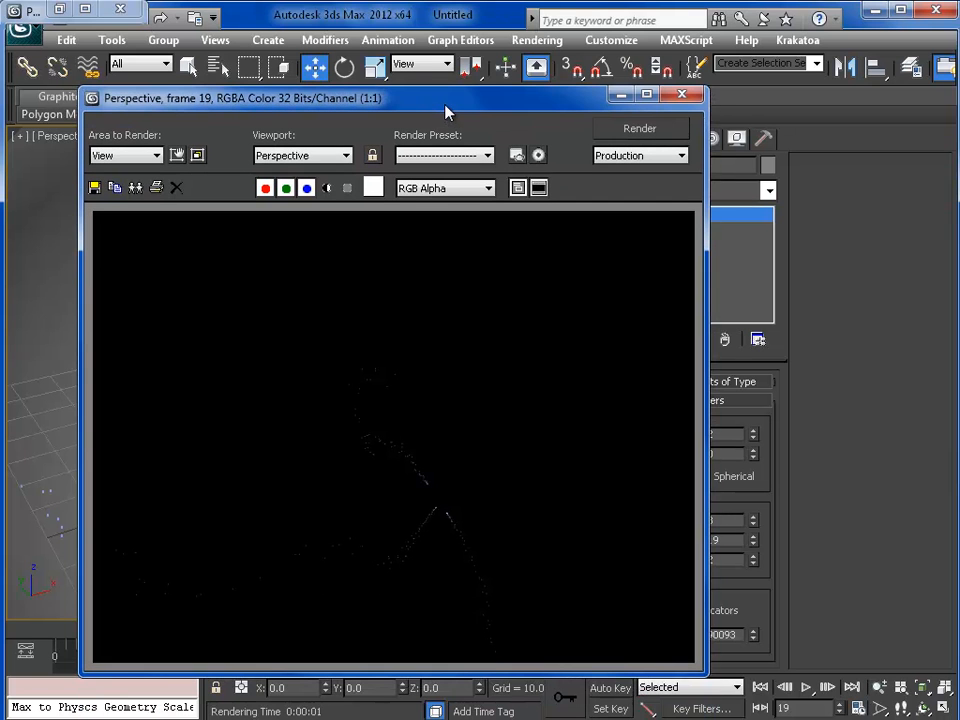
left_click(682, 95)
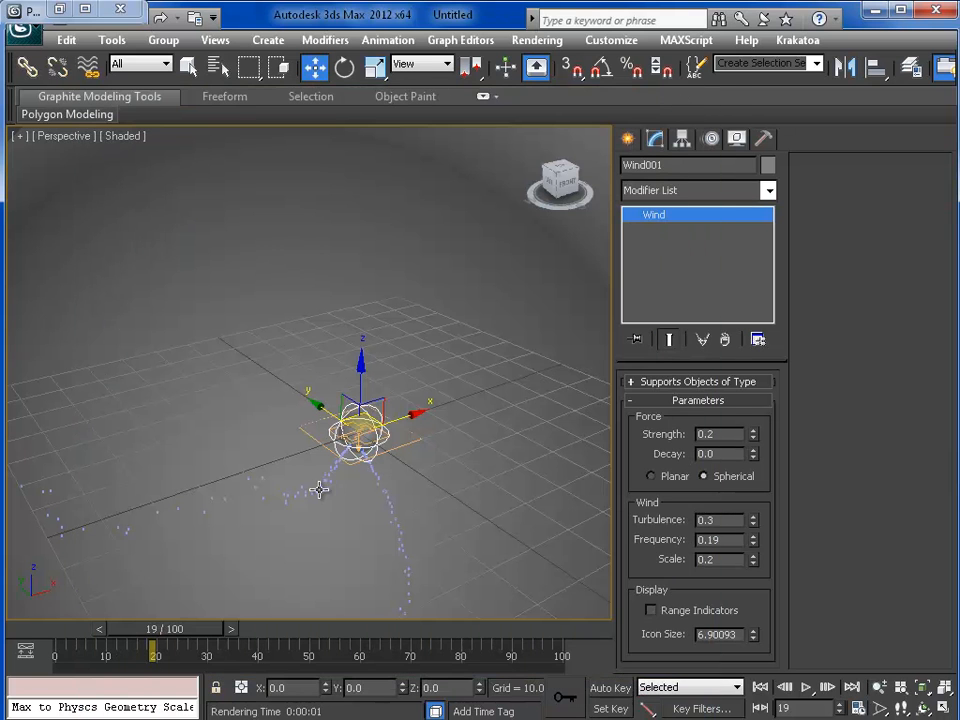
Raise the Spawn operator's per-second rate in Event 001 for denser trails
left_click(62, 11)
scroll(338, 225, "down", 5)
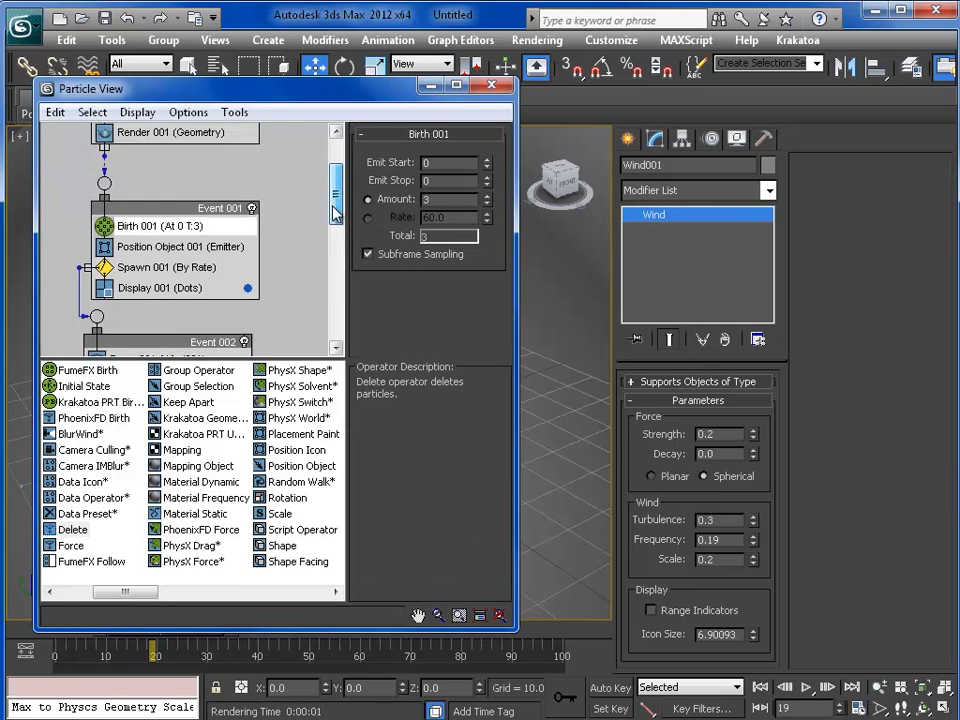
scroll(336, 230, "up", 4)
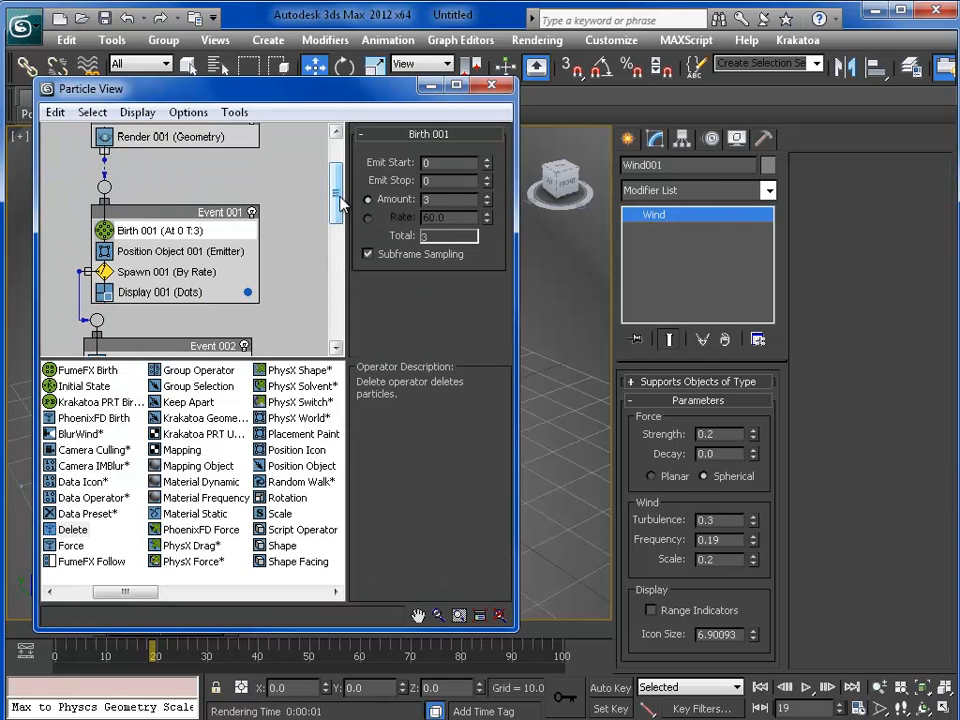
left_click(526, 44)
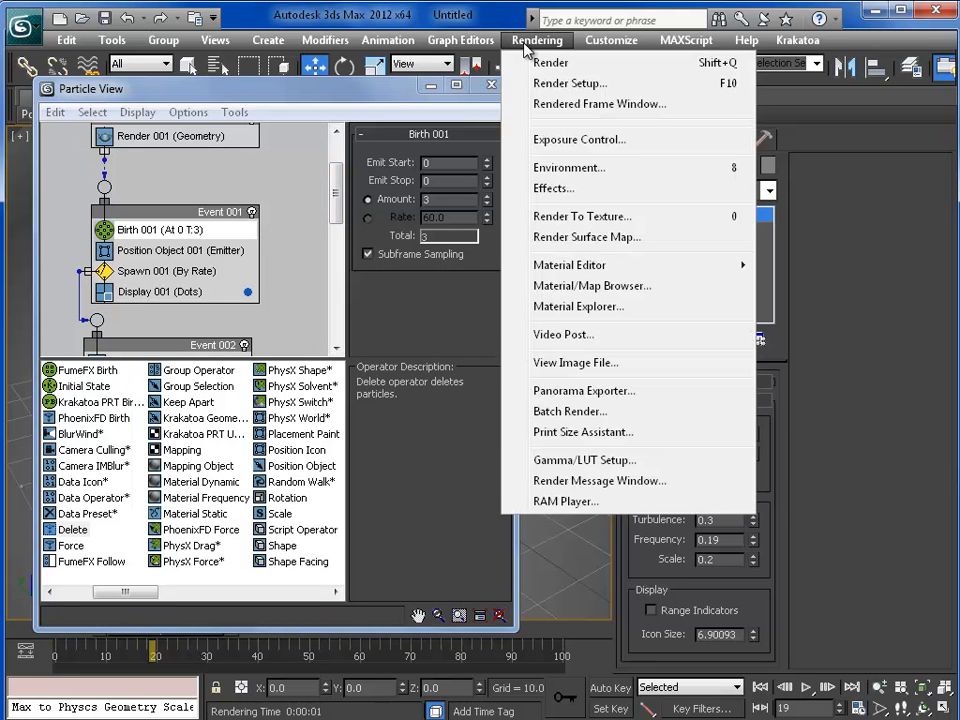
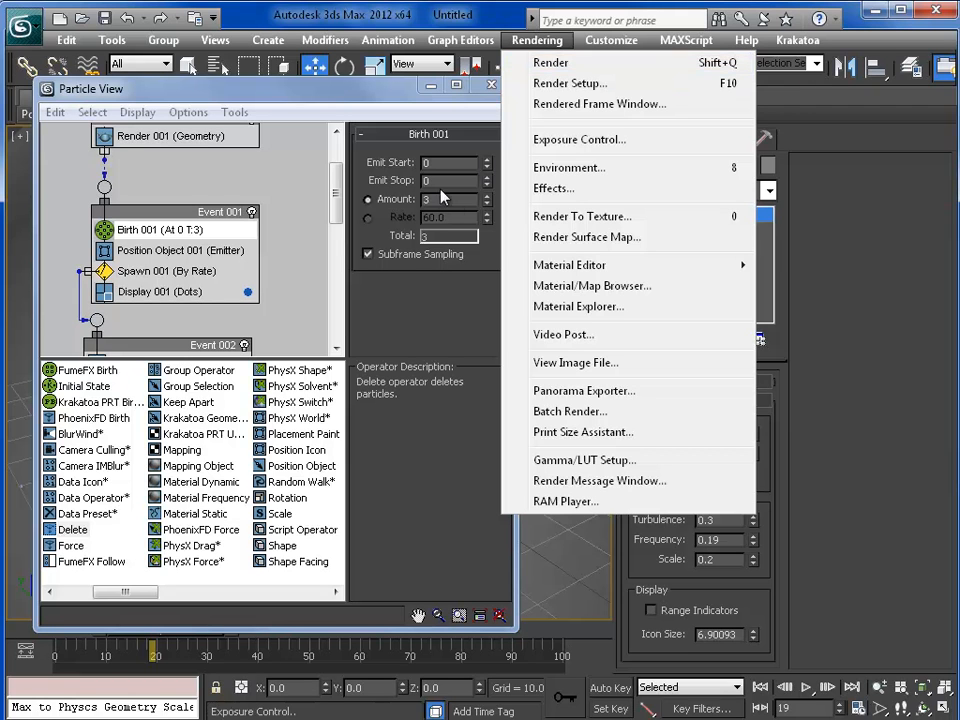
left_click(435, 298)
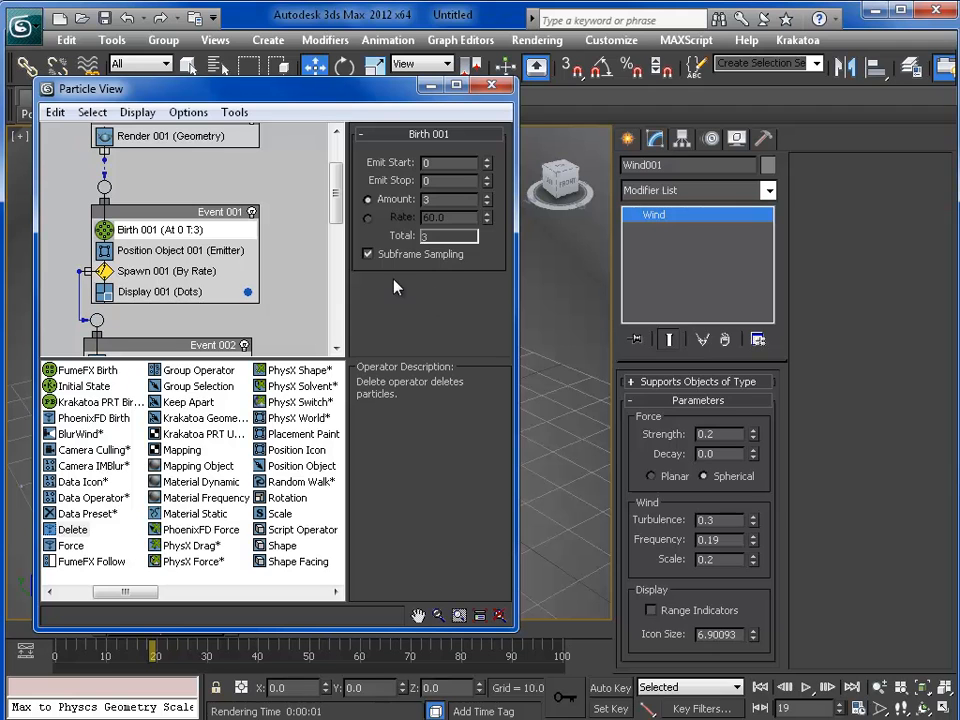
left_click(170, 272)
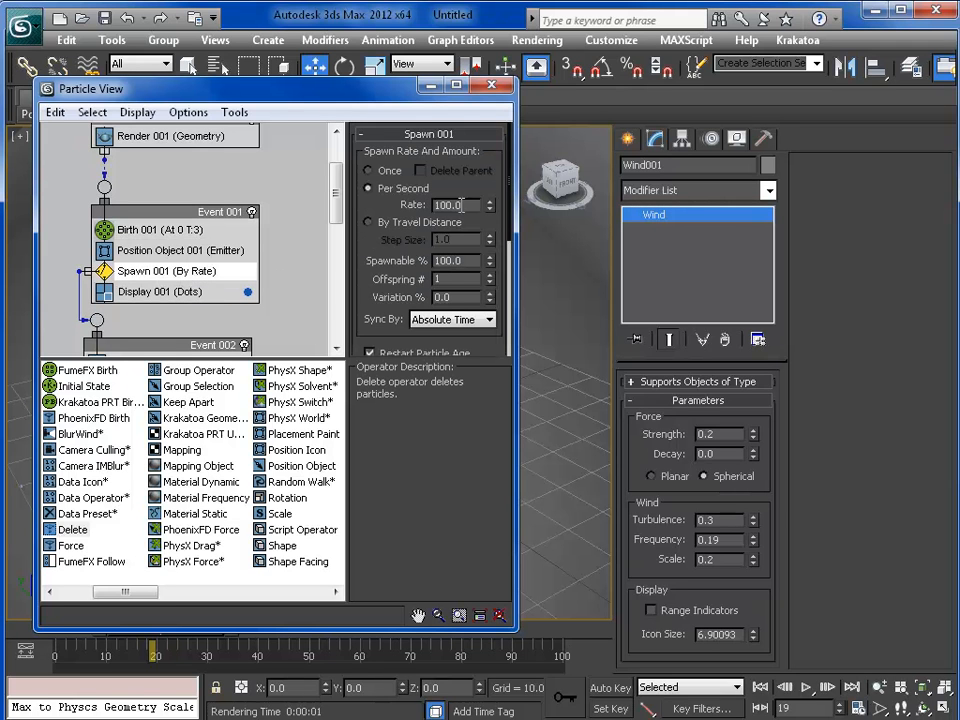
key("Return")
left_click(433, 87)
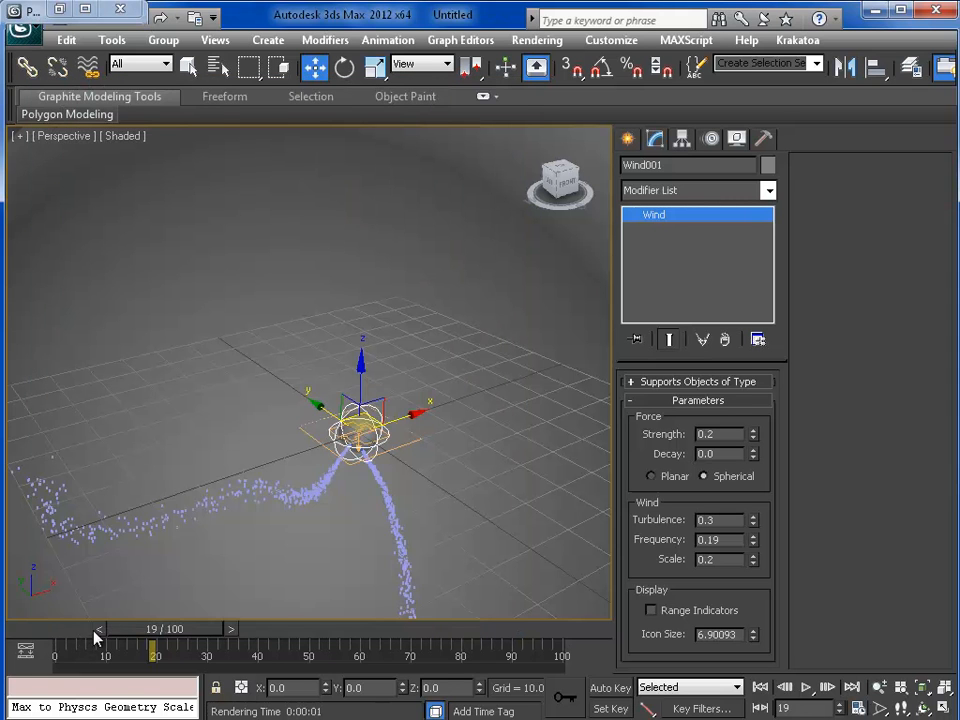
Advance the animation to frame 18 and test-render the denser particle trails in the Perspective view
left_click(60, 630)
left_click_drag(60, 637, 145, 636)
key("w")
middle_click_drag(240, 520, 247, 405)
key("shift+q")
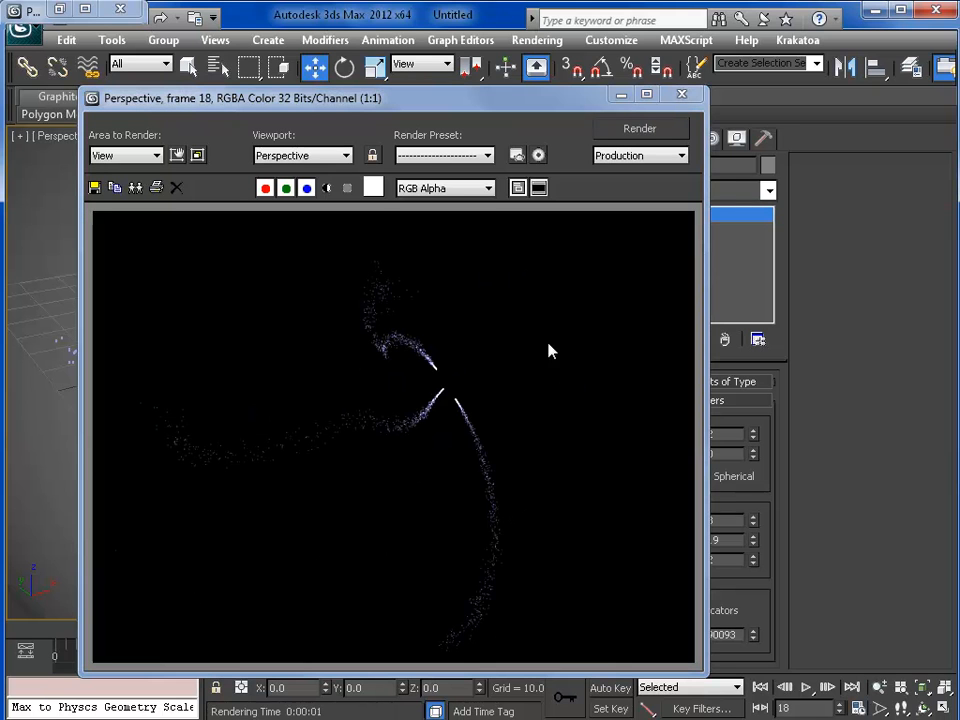
left_click(682, 98)
Set Krakatoa's Final Pass Density to 2, with the Perspective view closer on the trails
middle_click_drag(432, 383, 436, 342)
scroll(429, 328, "up", 3)
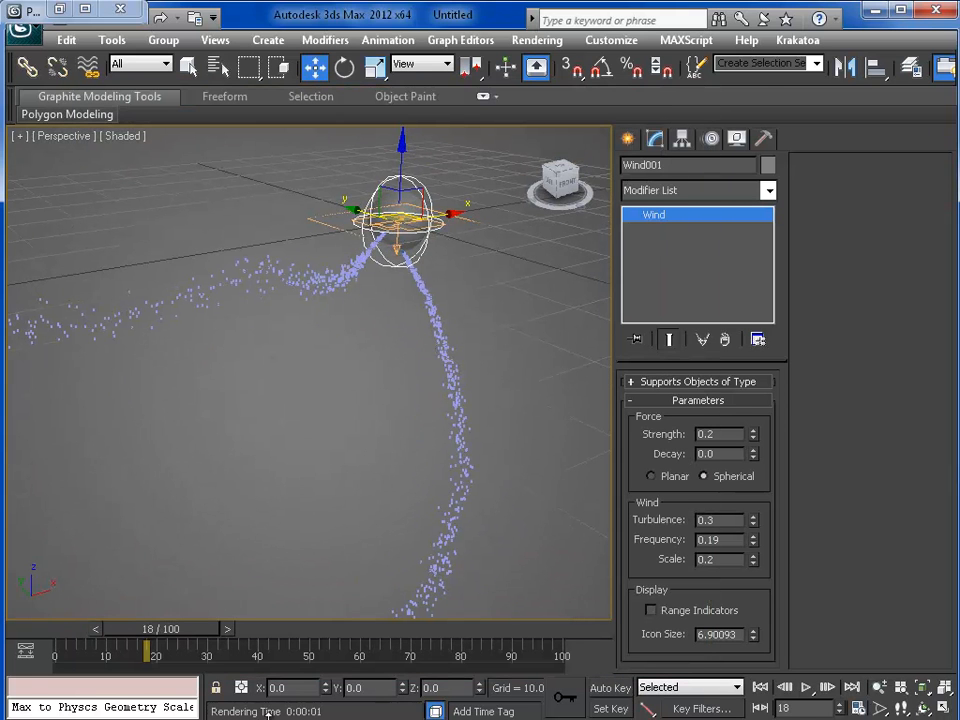
left_click(215, 718)
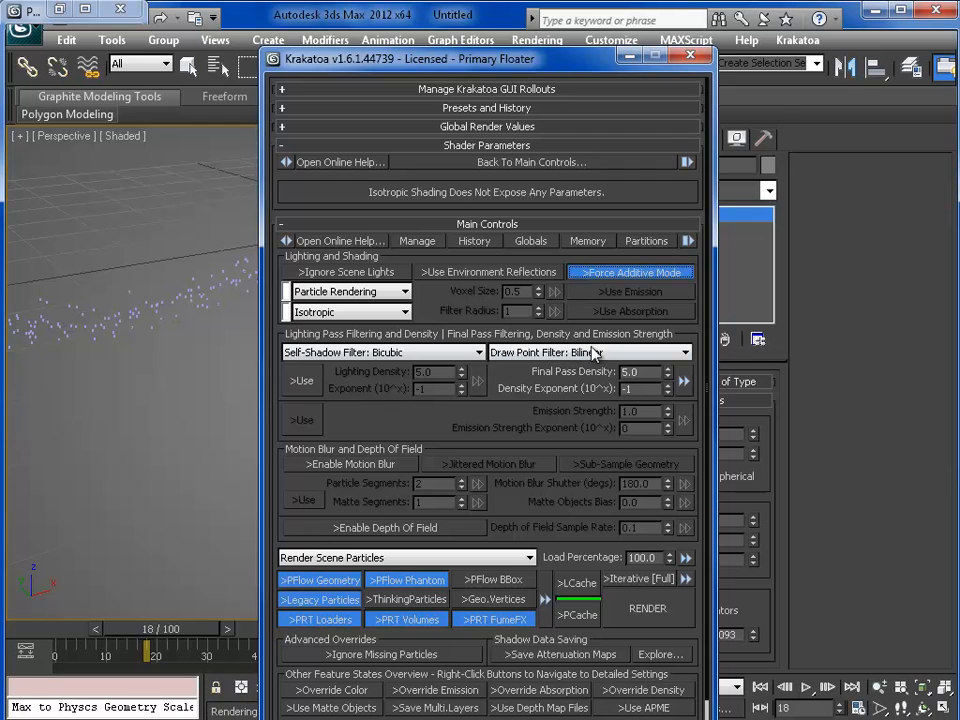
double_click(651, 372)
type("2")
Enable jittered motion blur with 3 particle segments and a 360-degree shutter, and test-render the frame
left_click(350, 464)
left_click_drag(432, 486, 353, 487)
type("3")
key("Return")
left_click(518, 467)
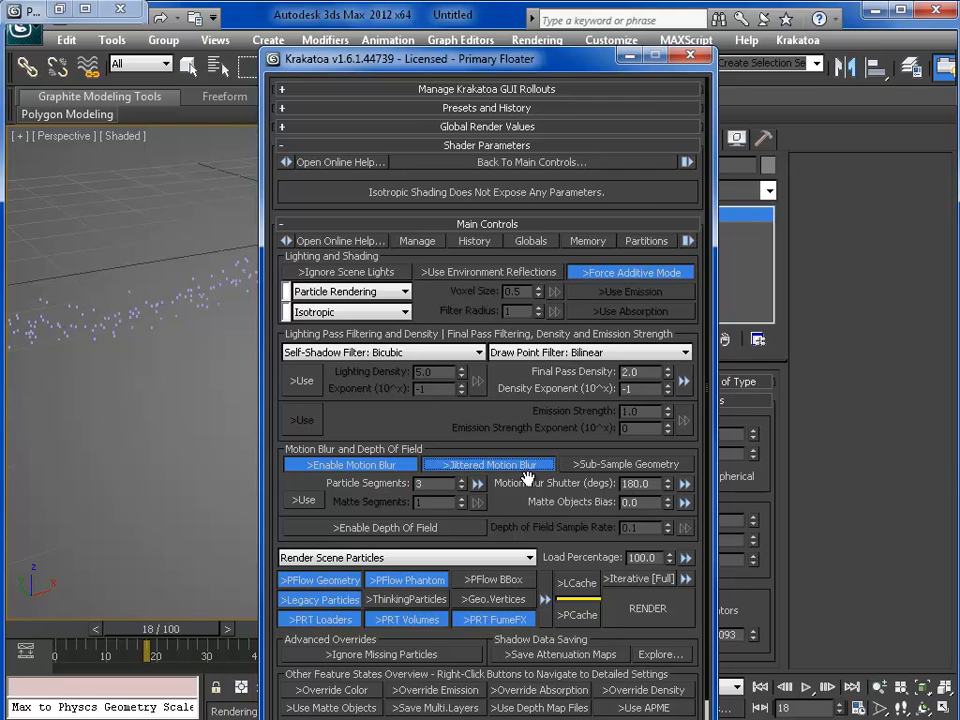
double_click(657, 484)
type("360")
key("Return")
key("F9")
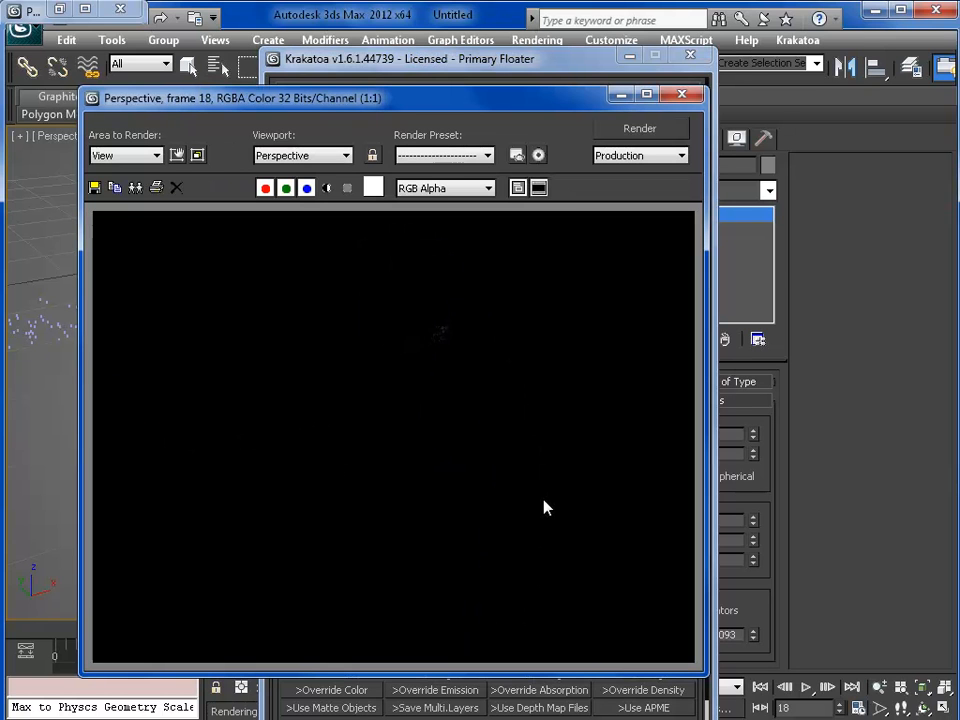
left_click(685, 93)
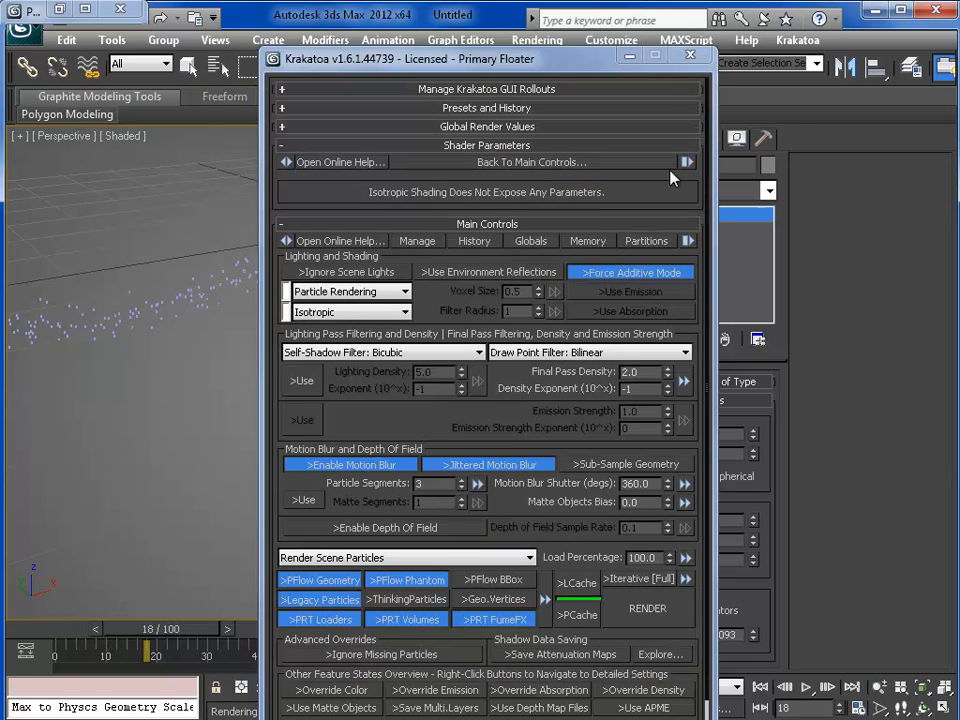
Set Krakatoa's Final Pass Density to 4 and render frame 18 again
double_click(638, 372)
type("3")
key("Return")
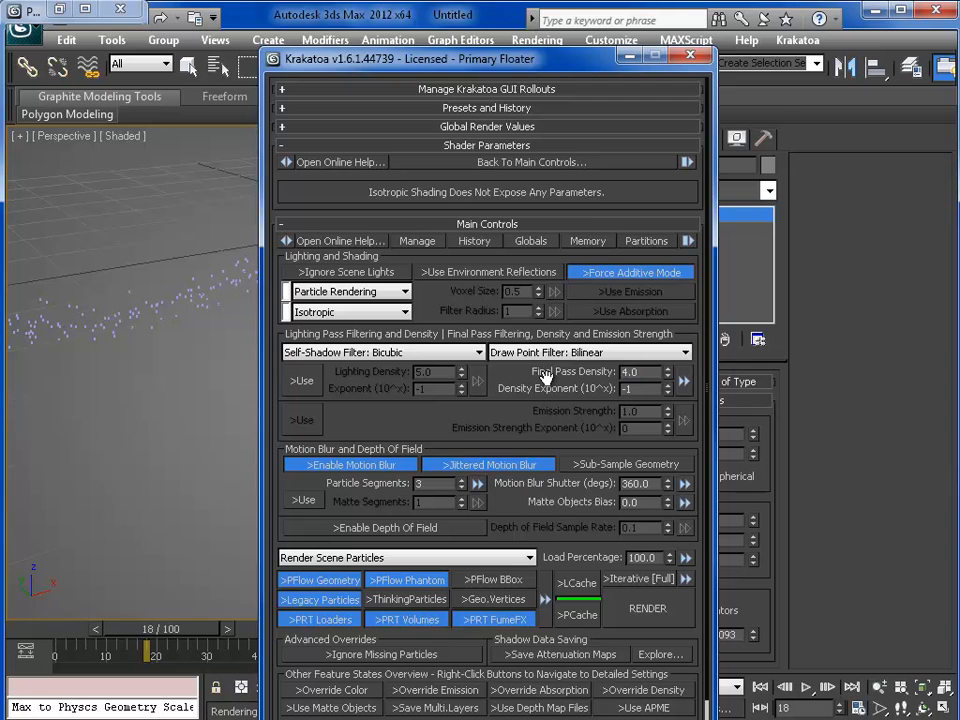
key("shift+q")
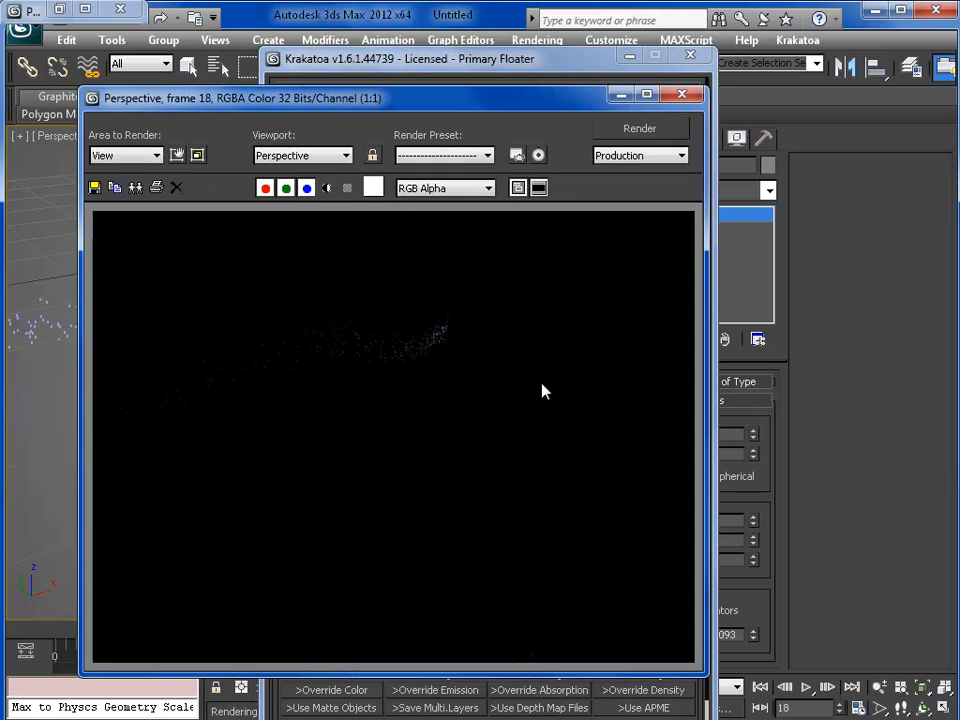
left_click(682, 94)
Switch Krakatoa's rendering mode to Voxel Rendering
left_click(400, 291)
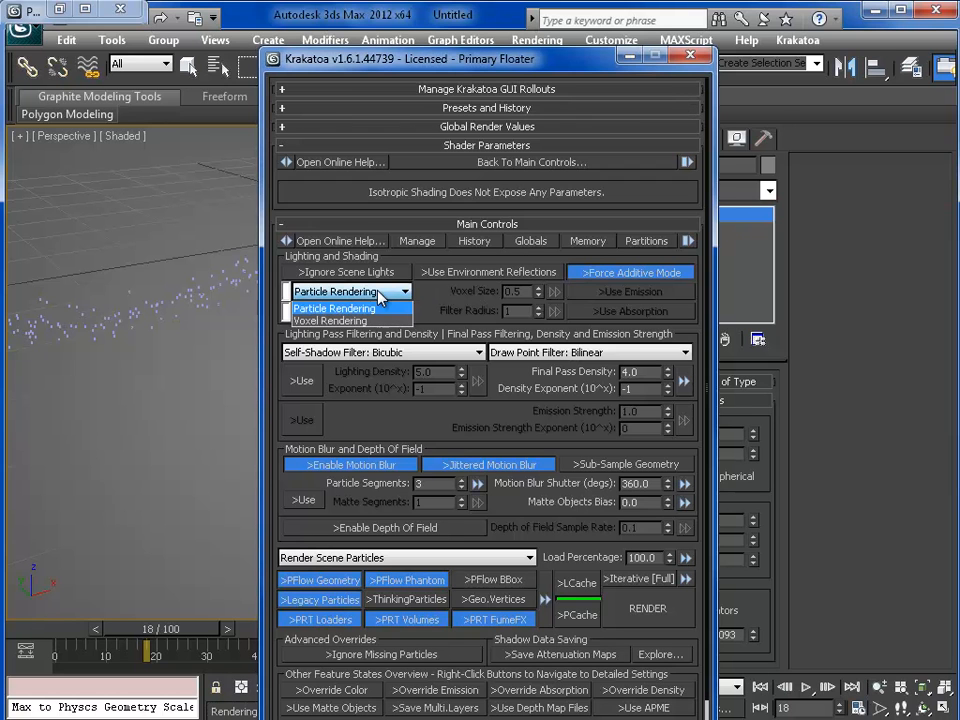
left_click(405, 318)
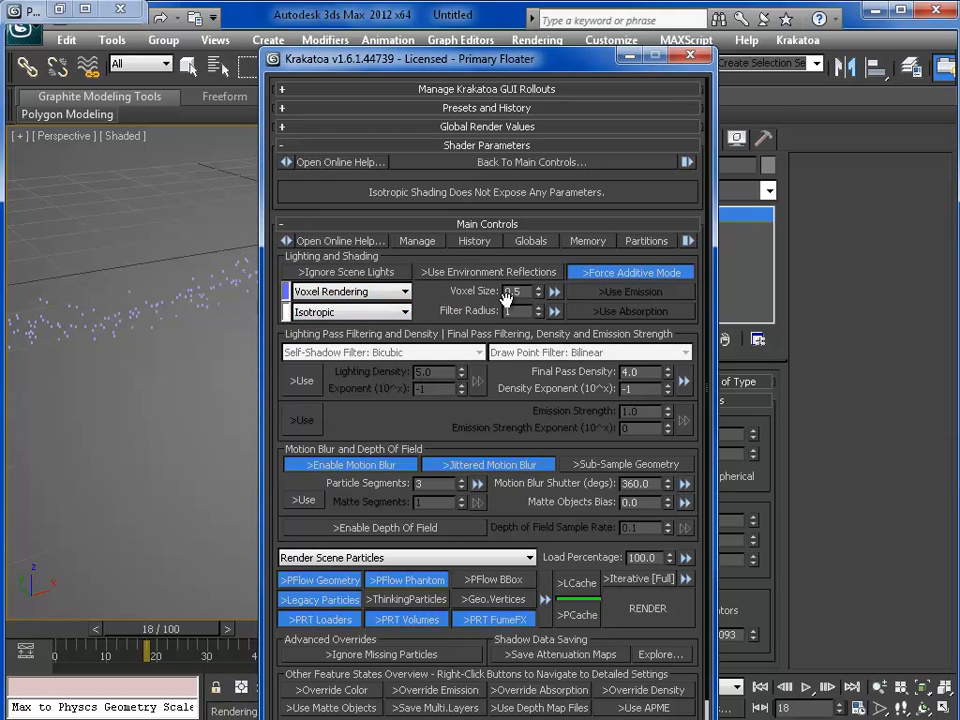
Set Krakatoa's Voxel Size to 0.1, Filter Radius to 2 and Final Pass Density to 1, and test-render the frame
left_click_drag(526, 293, 390, 314)
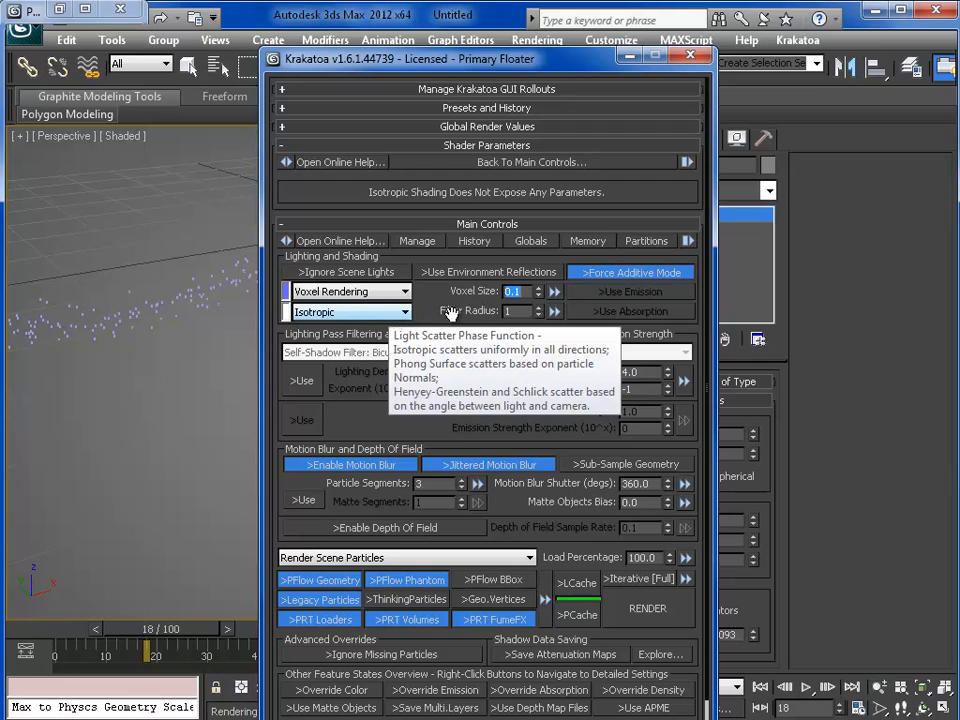
type("0.12")
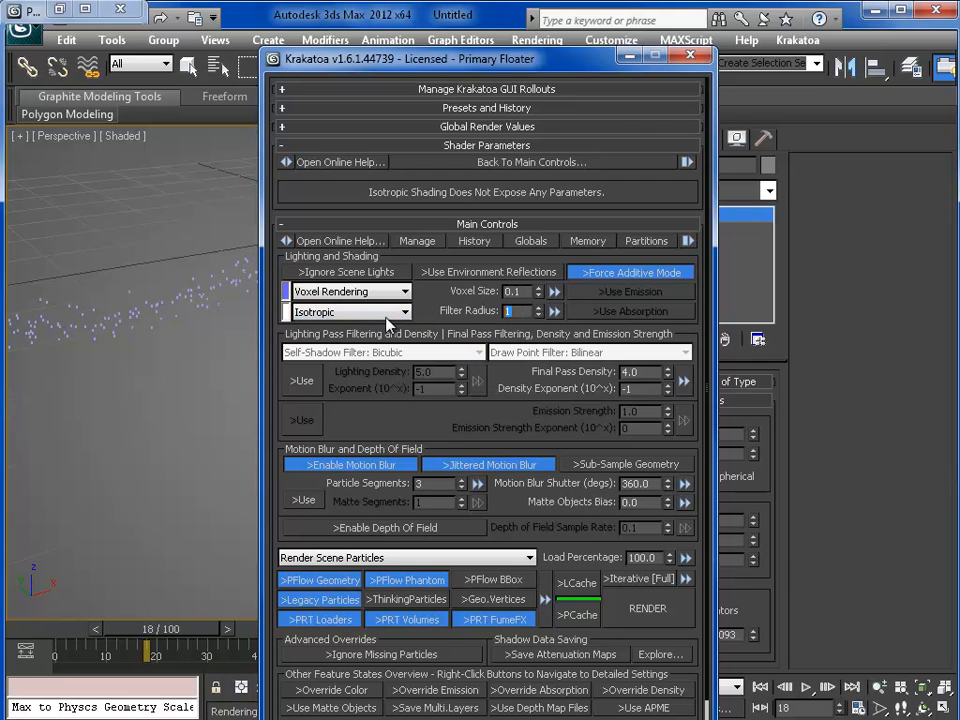
double_click(646, 373)
type("1")
key("Return")
left_click(545, 395)
key("F9")
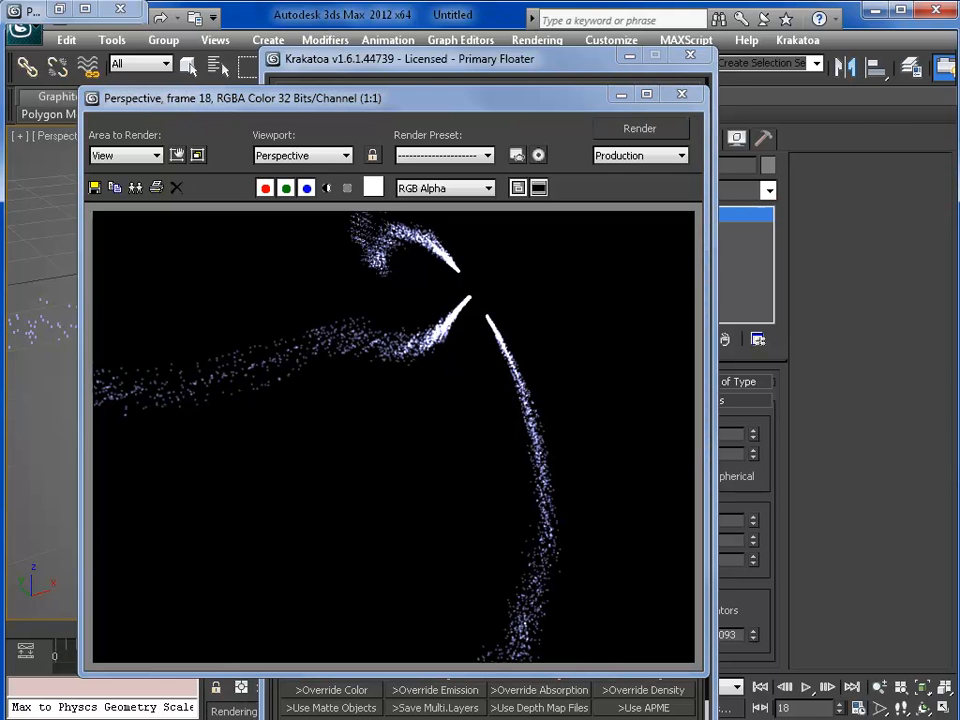
left_click(708, 90)
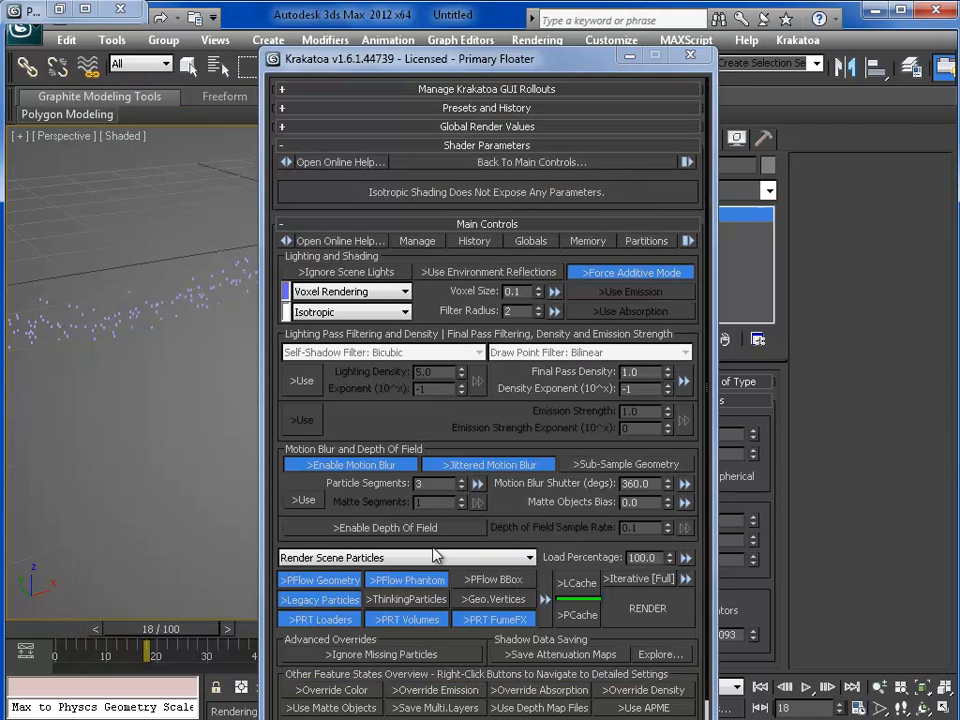
Disable motion blur in Krakatoa, keep the Voxel Size at 0.1, set the Final Pass Density to 0.1, and render again
left_click(398, 464)
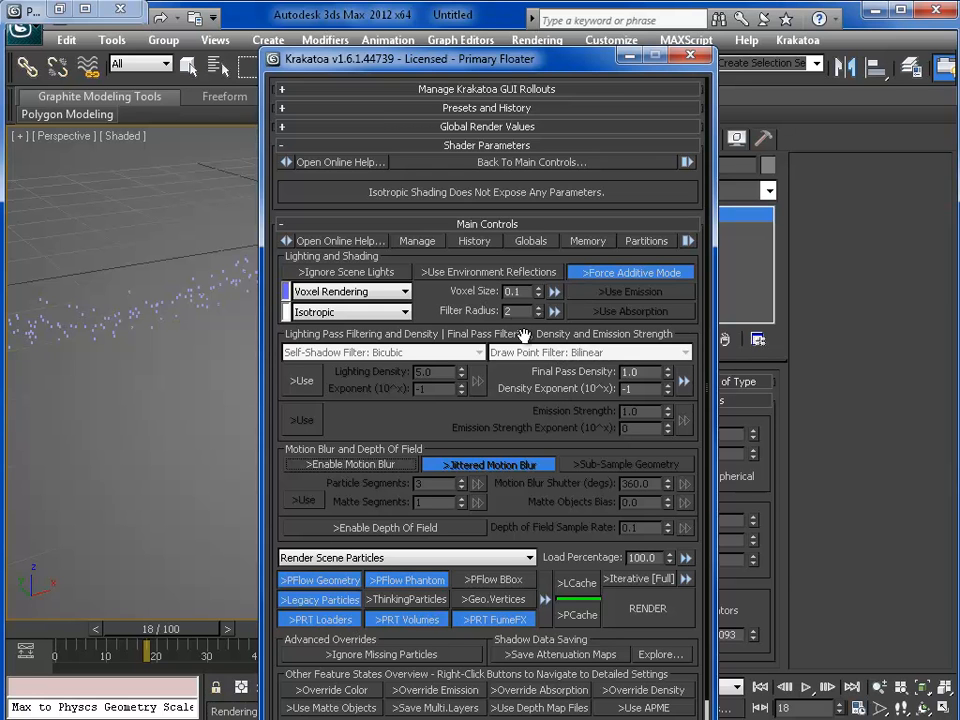
left_click_drag(522, 293, 250, 296)
type("0.")
key("Return")
type("0.1")
double_click(636, 371)
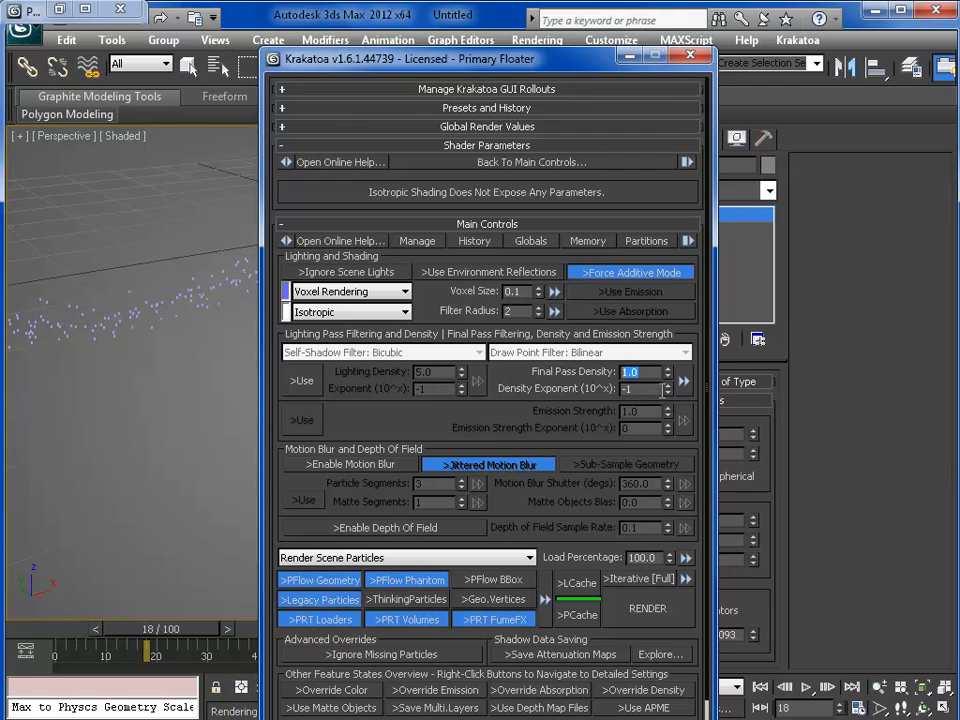
type("0.1")
key("Return")
left_click(539, 386)
key("F9")
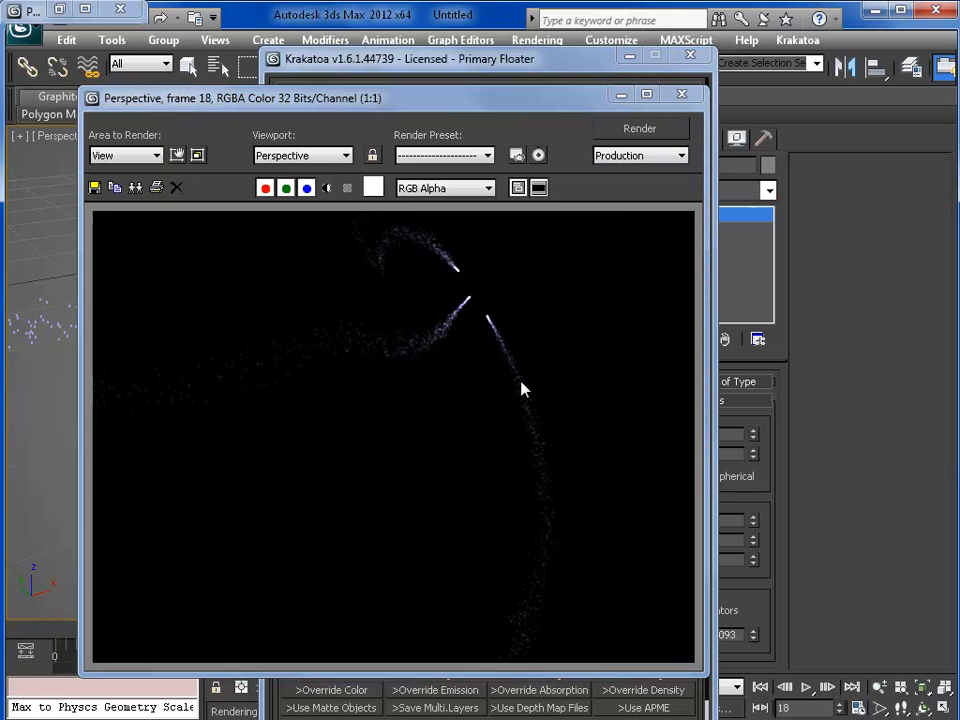
left_click(682, 94)
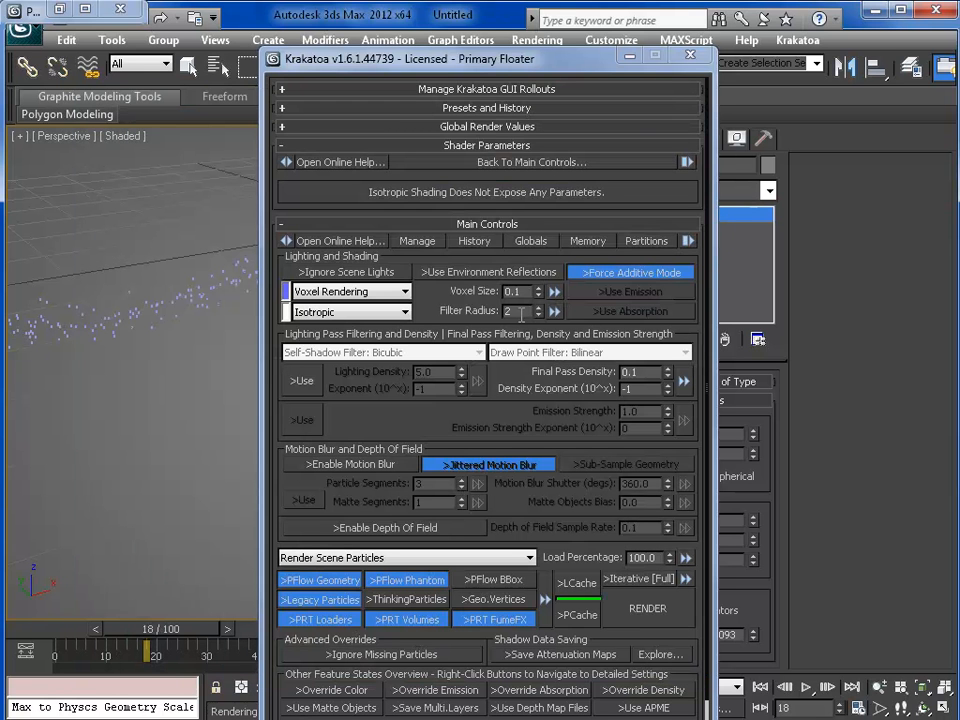
Set Krakatoa's Filter Radius to 5 and test-render frame 18
left_click_drag(521, 312, 468, 314)
type("5")
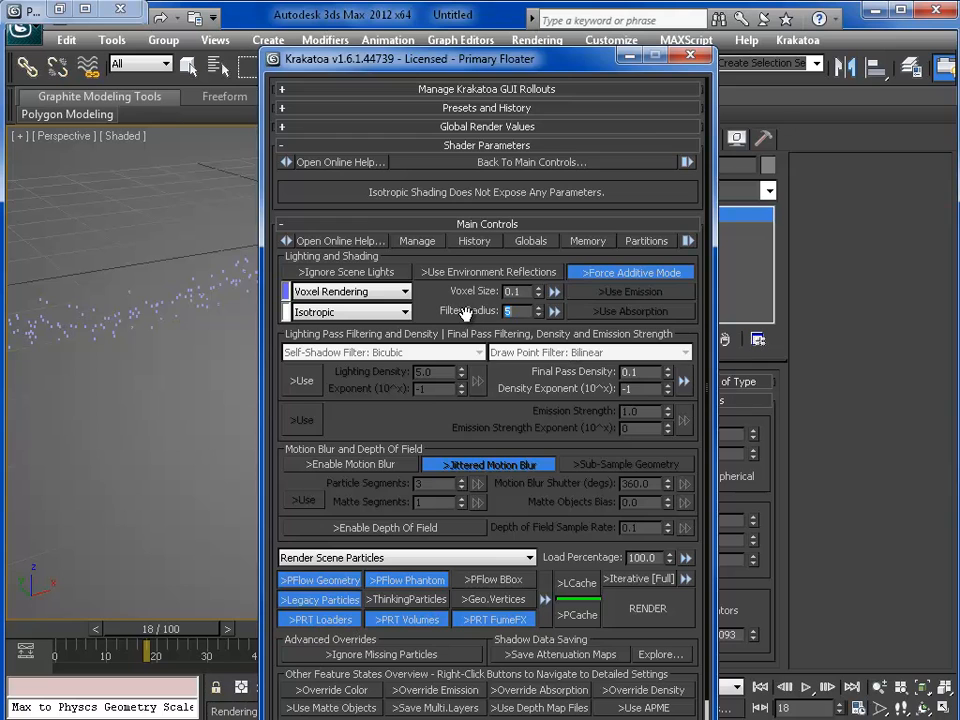
key("shift+q")
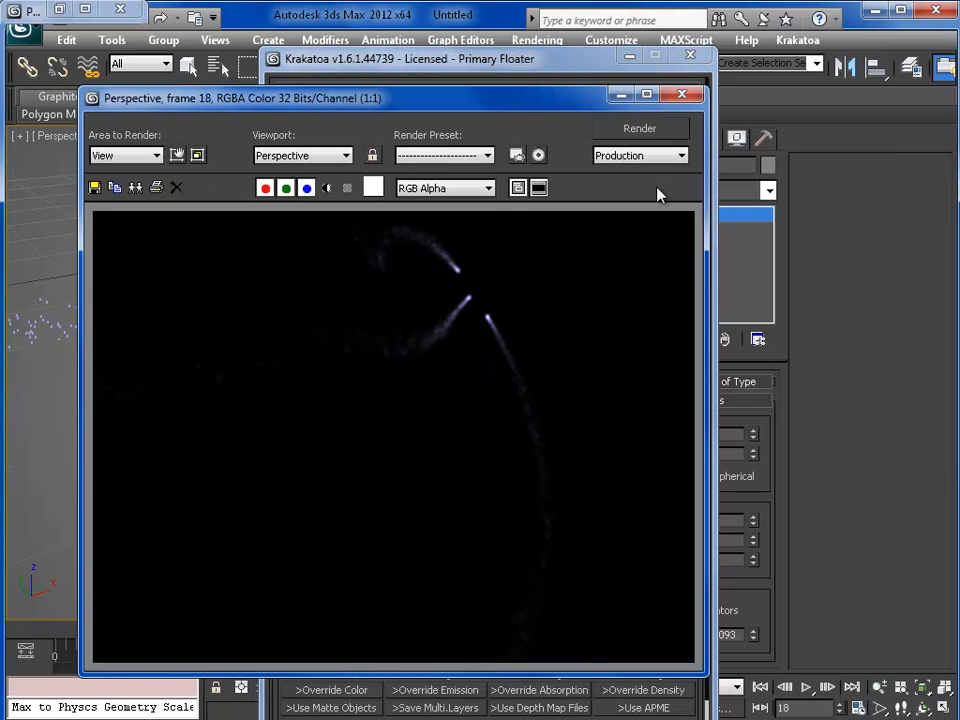
left_click(681, 94)
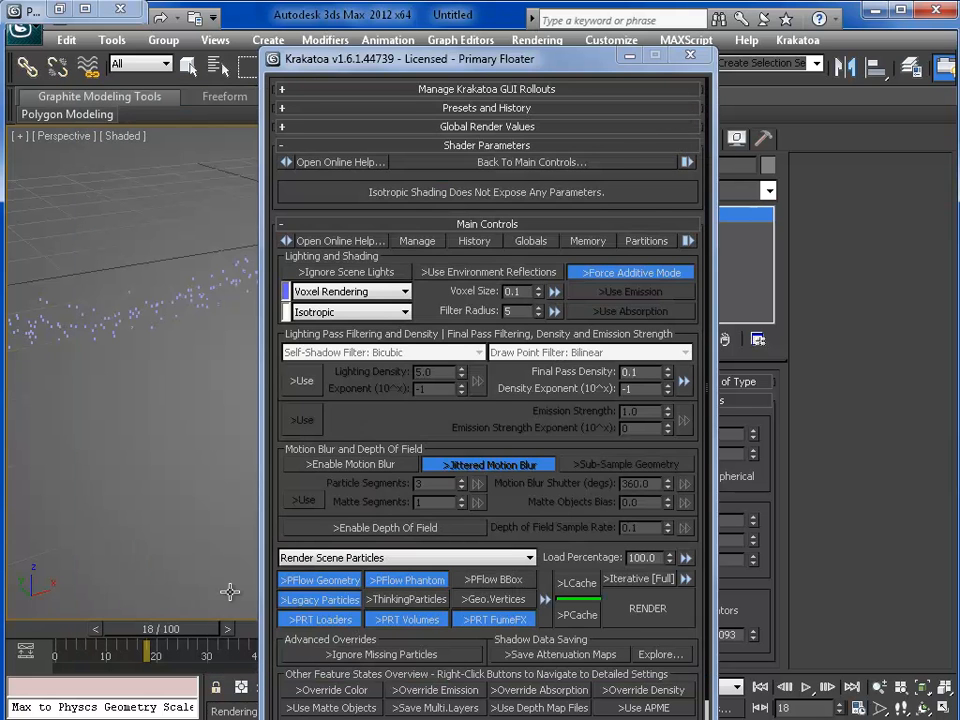
Set the Spawn 001 rate to 5000 particles per second in Particle View and render frame 18
left_click_drag(536, 64, 771, 42)
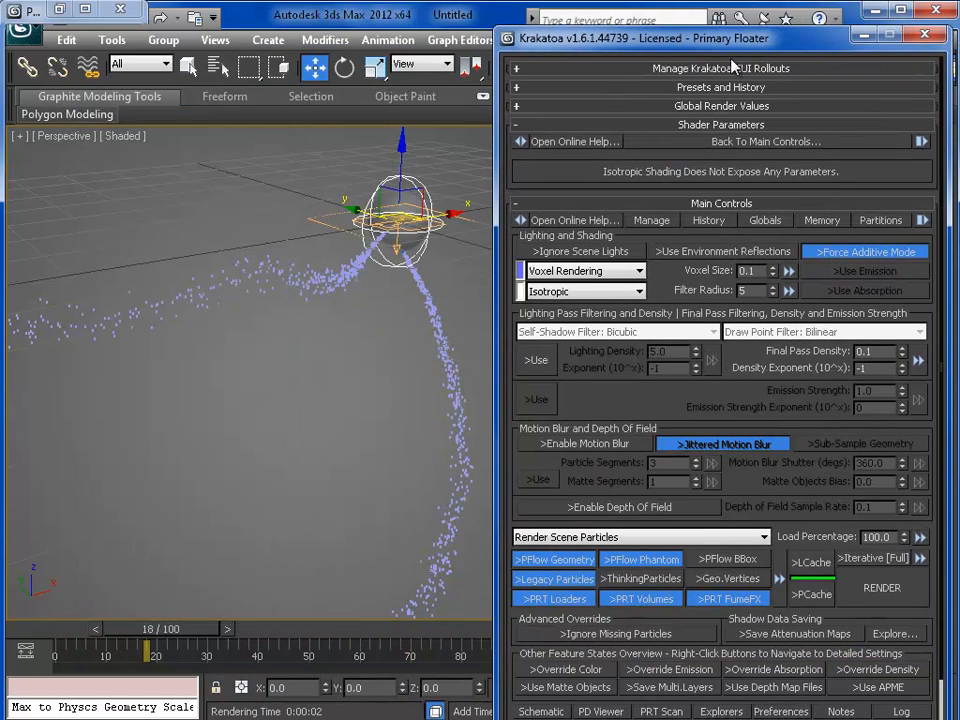
left_click(60, 10)
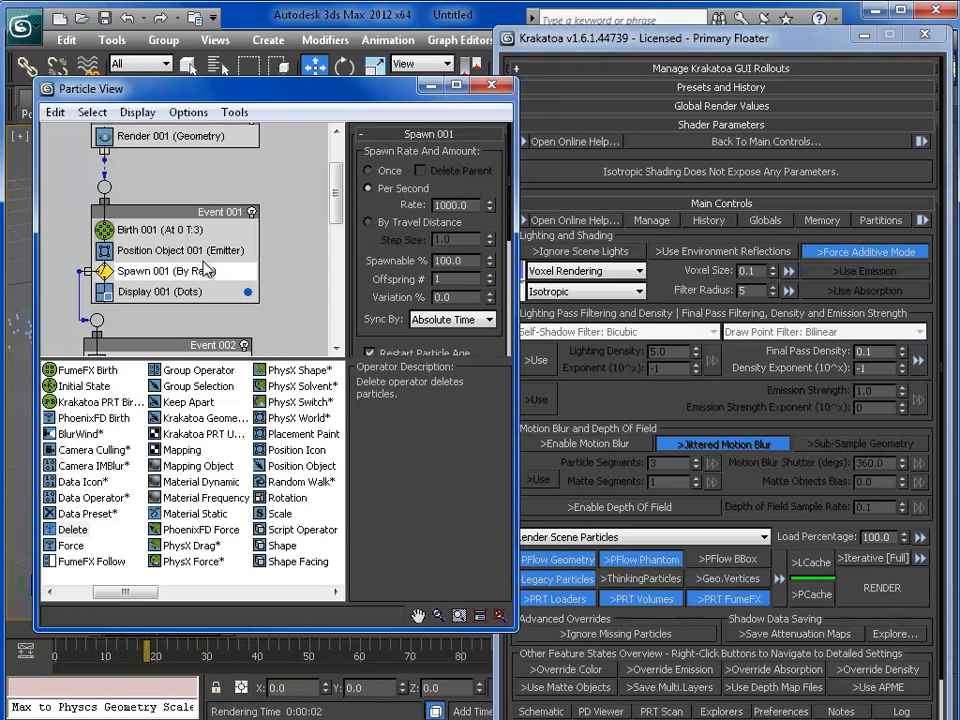
double_click(441, 204)
type("5000")
key("Return")
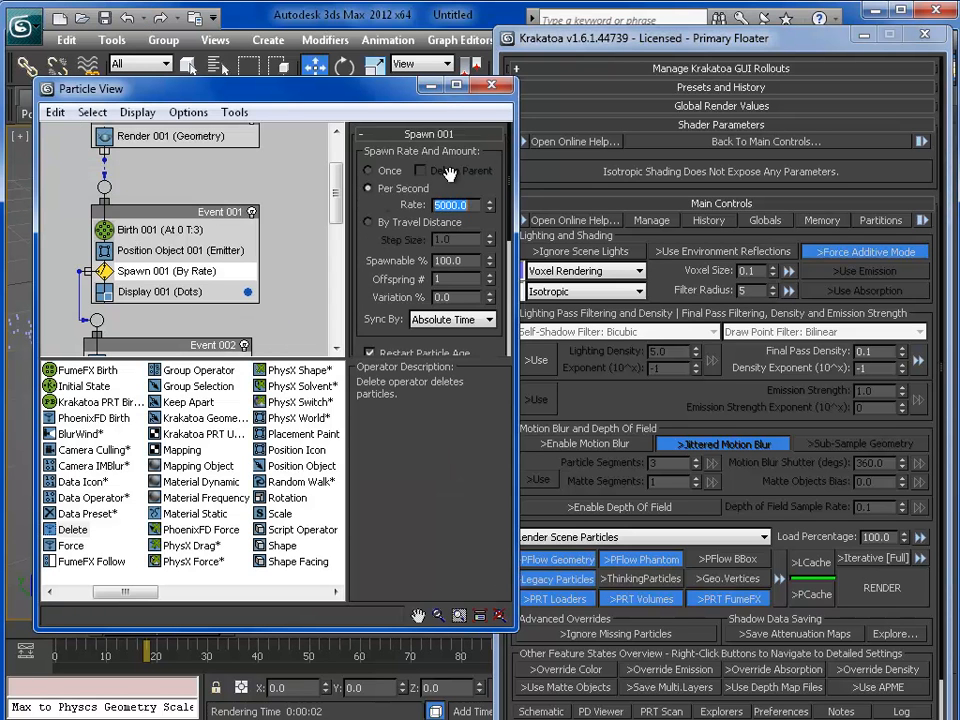
left_click(437, 90)
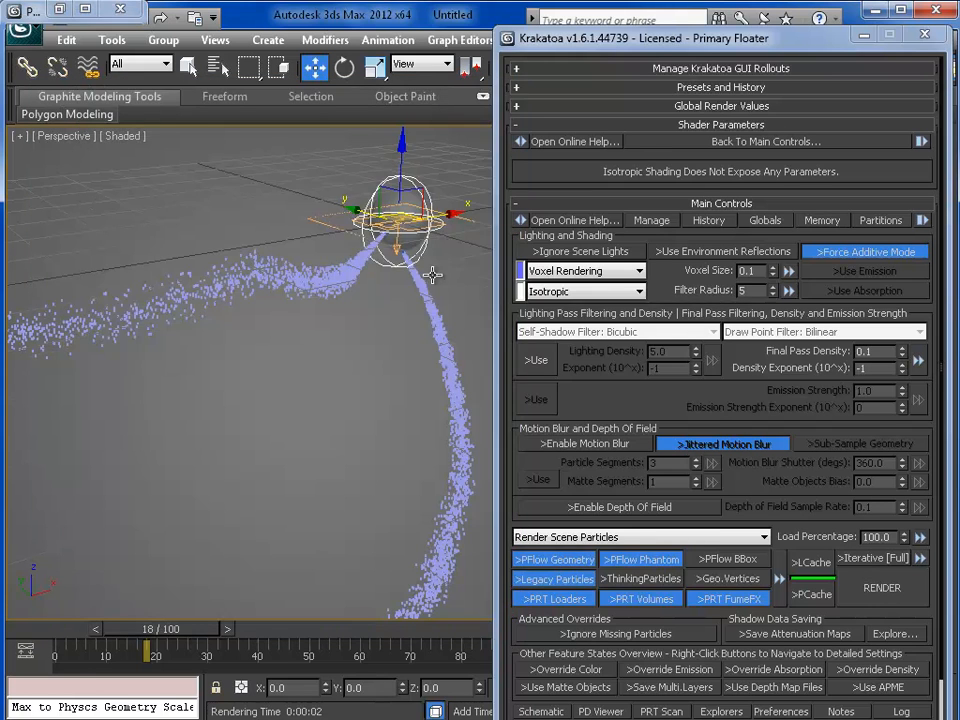
key("shift+q")
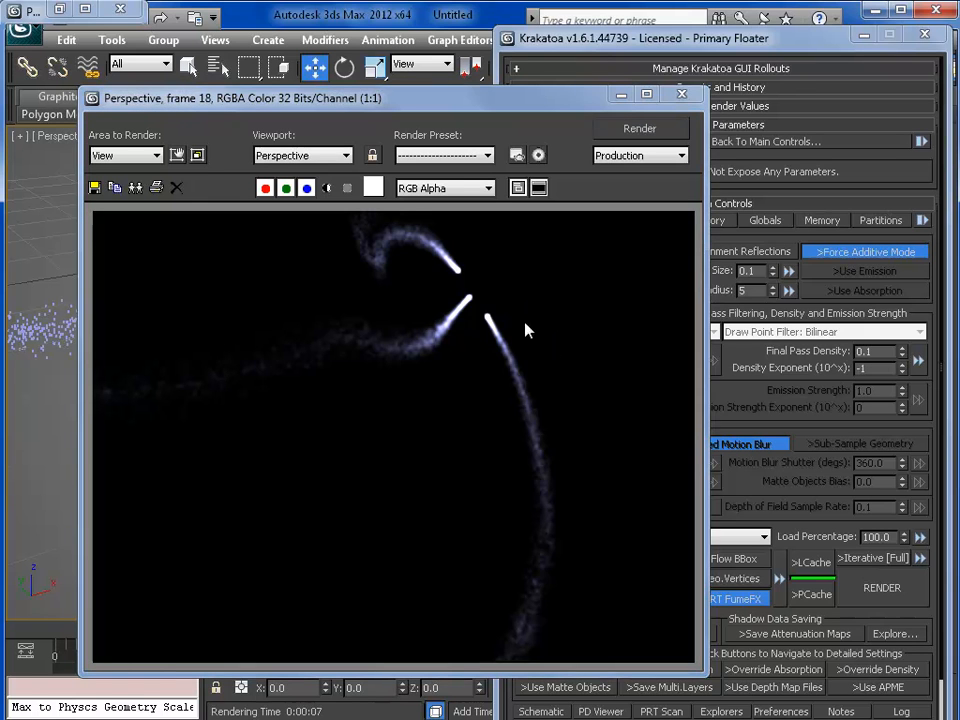
left_click(684, 96)
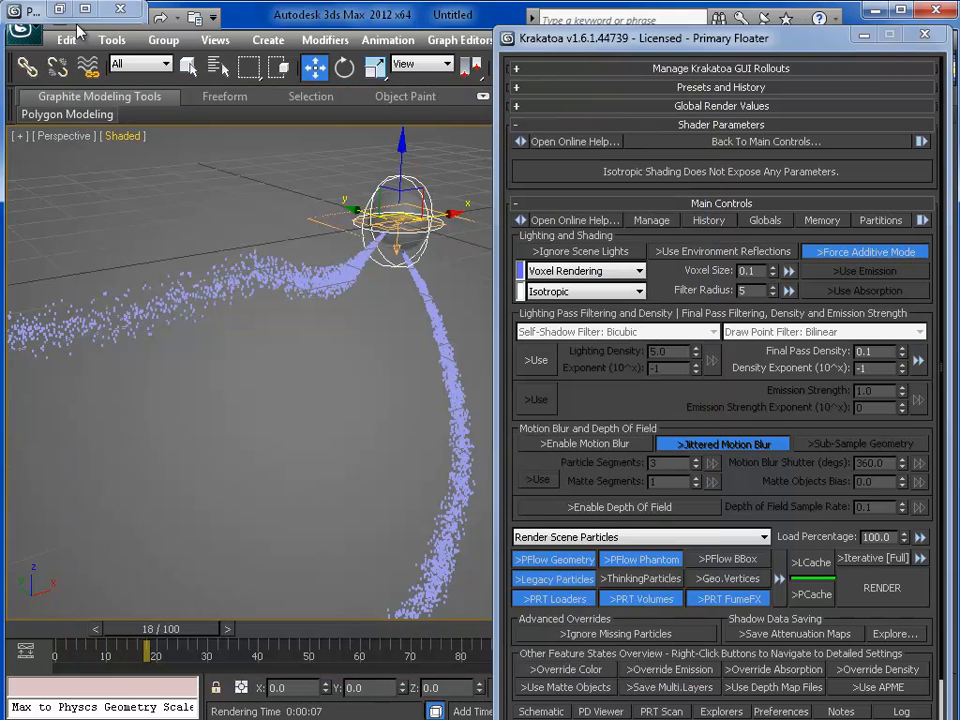
Review the Birth 001 amount and Spawn 001 rate in Particle View, and Krakatoa's rendering mode
key("6")
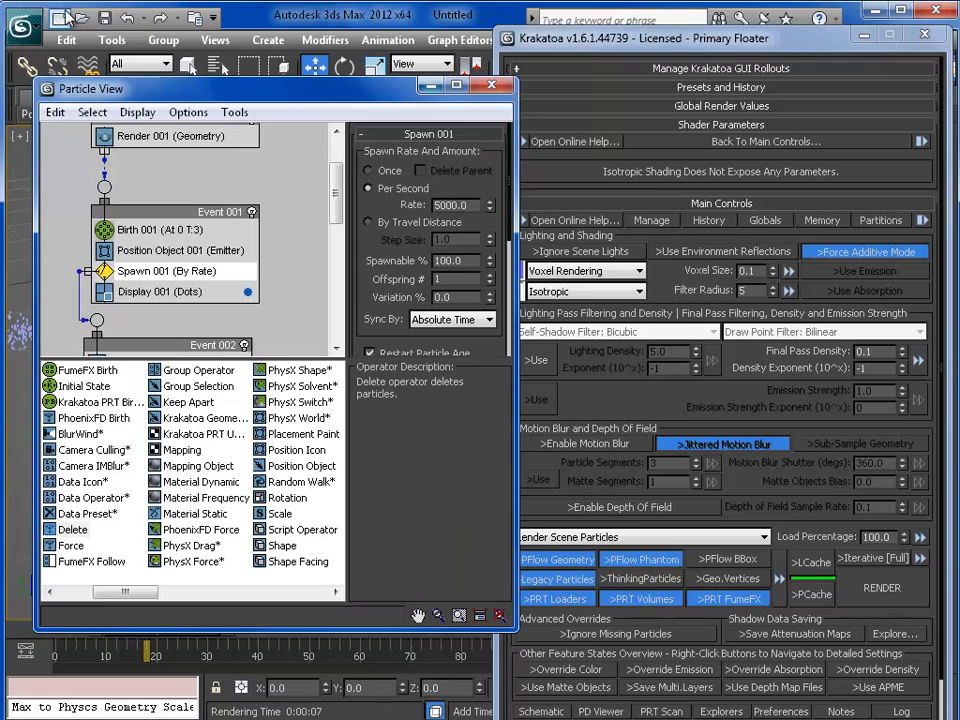
left_click(152, 236)
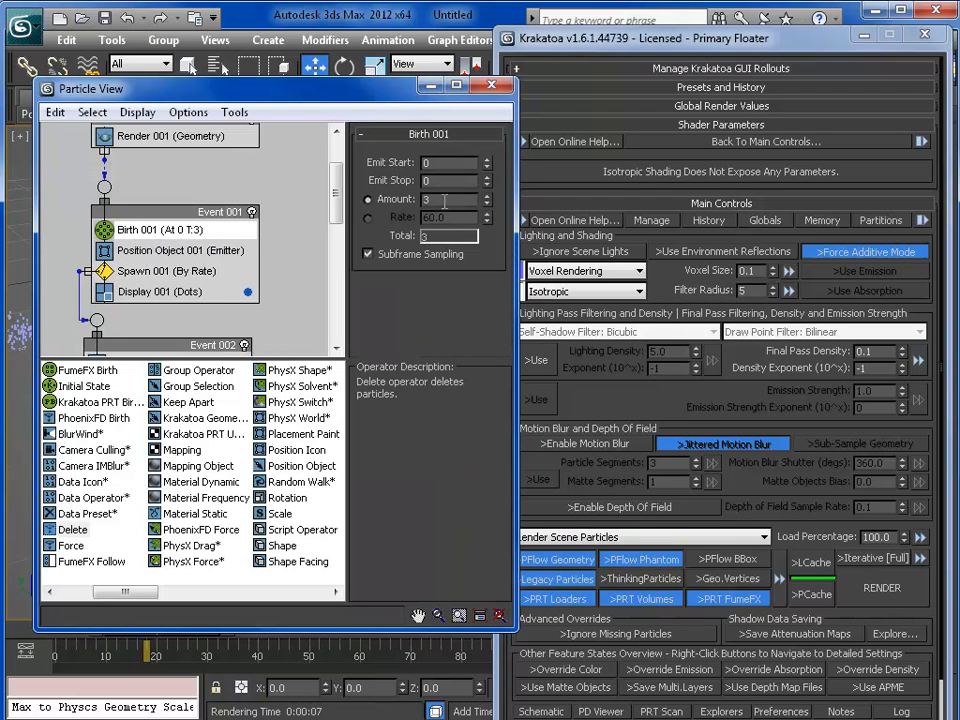
scroll(303, 266, "down", 4)
scroll(303, 266, "up", 3)
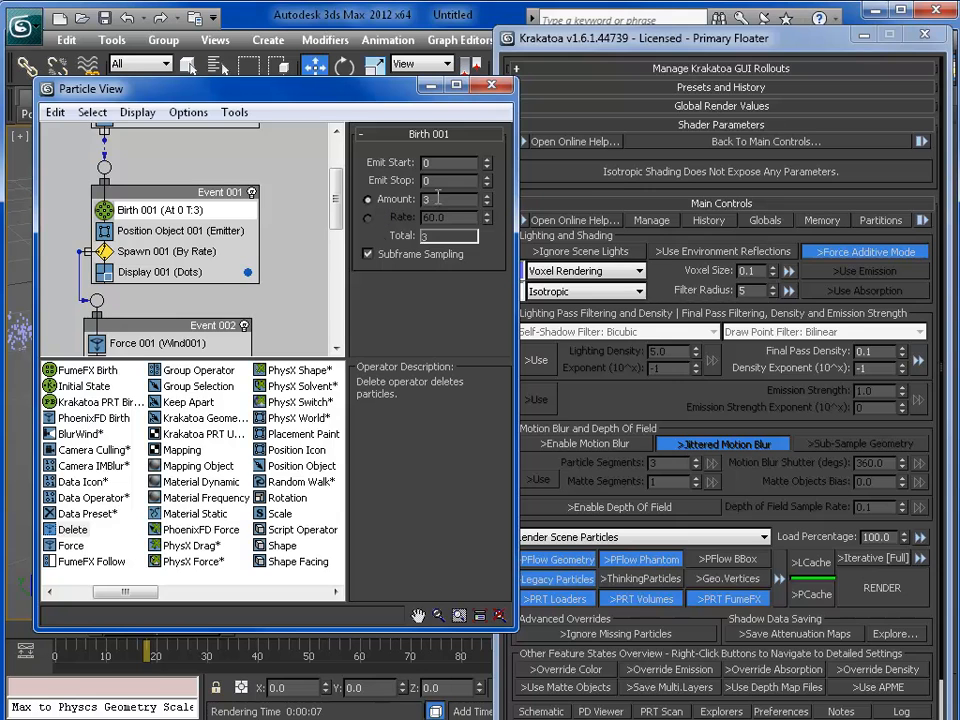
scroll(250, 272, "down", 1)
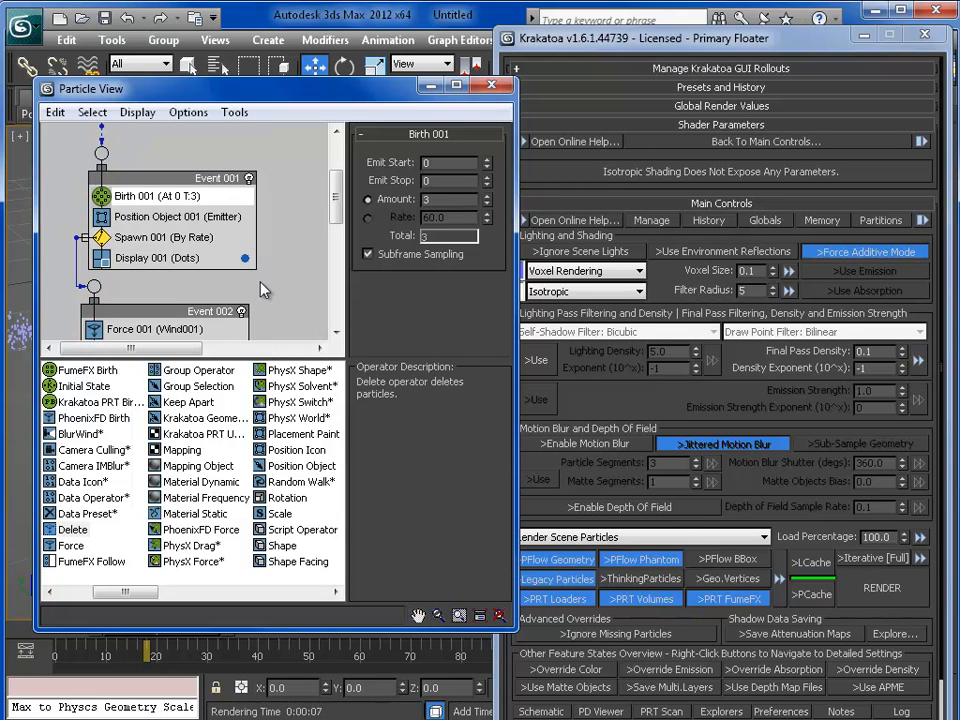
left_click(150, 237)
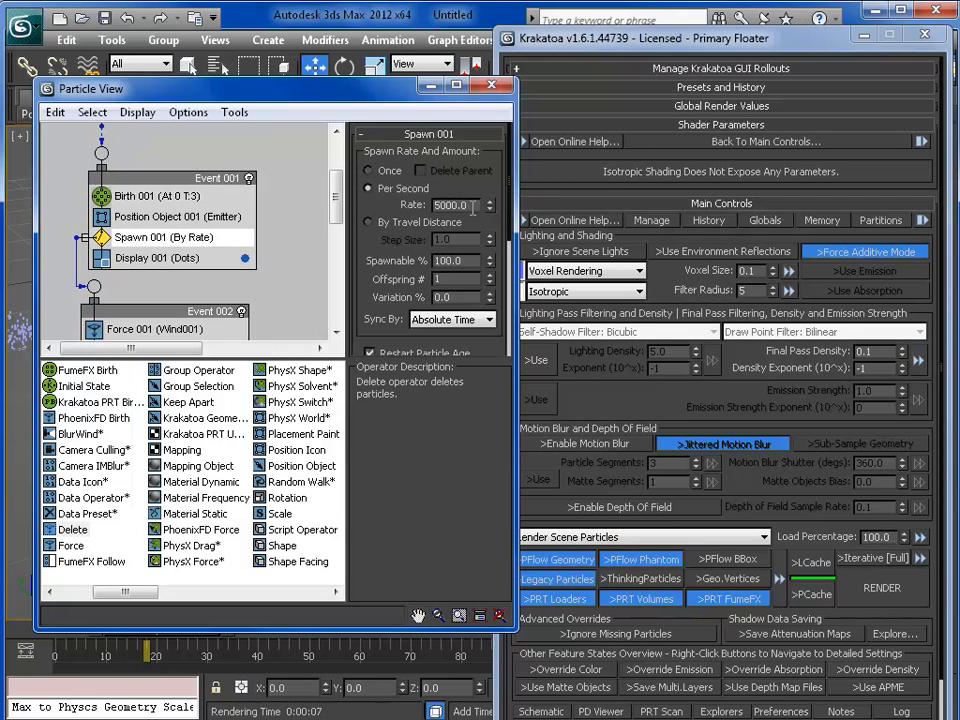
left_click_drag(473, 208, 396, 208)
middle_click_drag(279, 243, 300, 180)
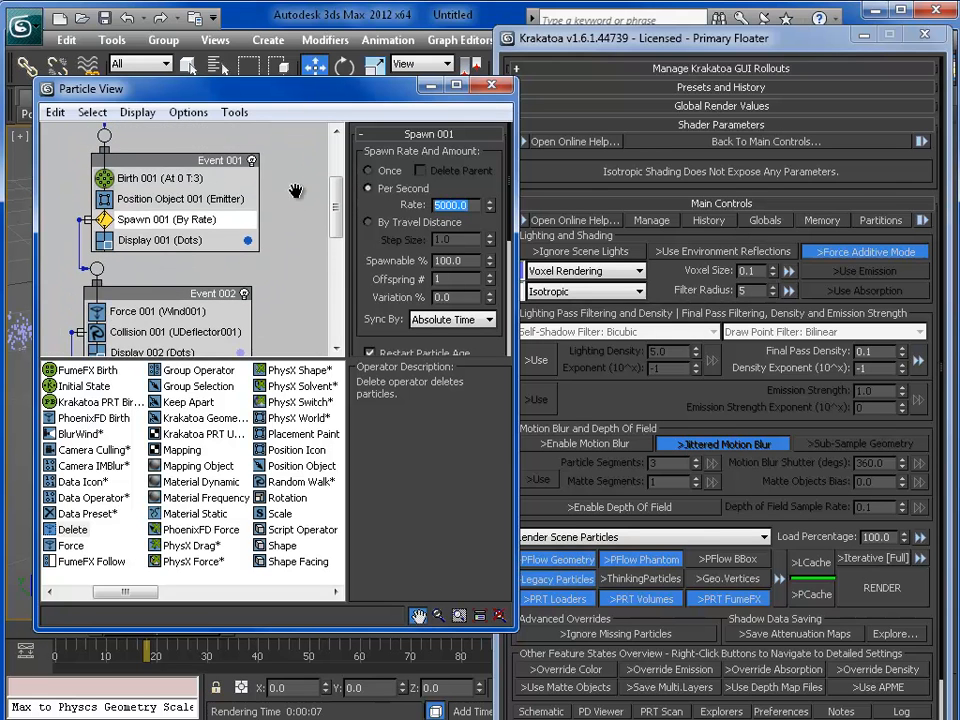
mouse_move(302, 240)
middle_mouse_down()
mouse_move(311, 99)
mouse_move(311, 224)
middle_mouse_up()
left_click(428, 85)
left_click_drag(601, 42, 465, 19)
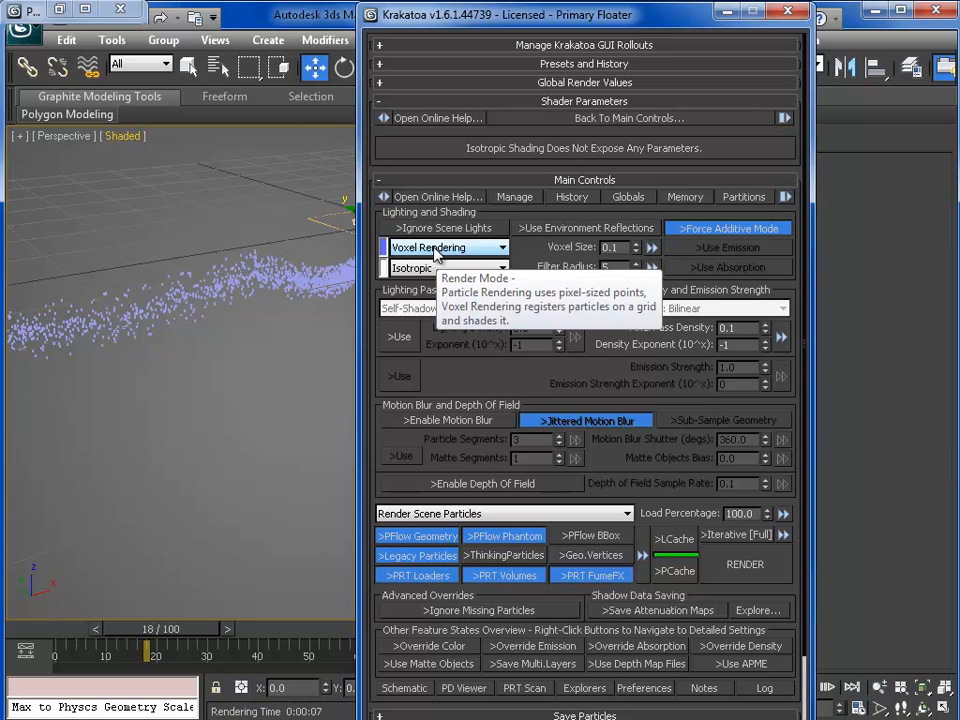
left_click(435, 250)
left_click(435, 250)
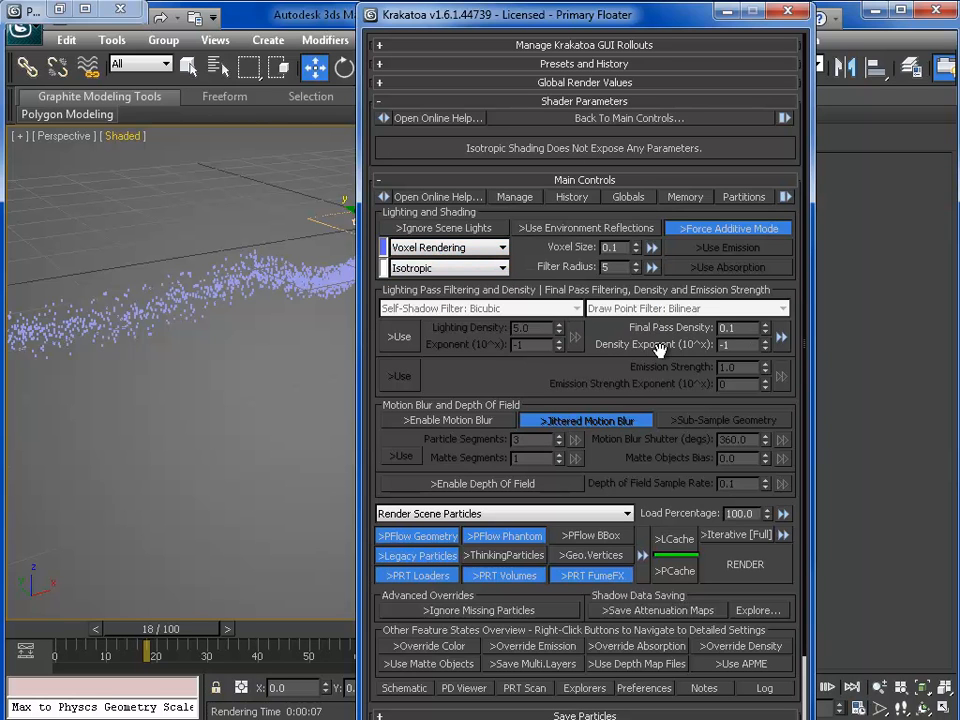
Set PF Source 001's viewport quantity multiplier to 1% and move the timeline to frame 27
left_click(59, 9)
middle_click_drag(274, 185, 298, 266)
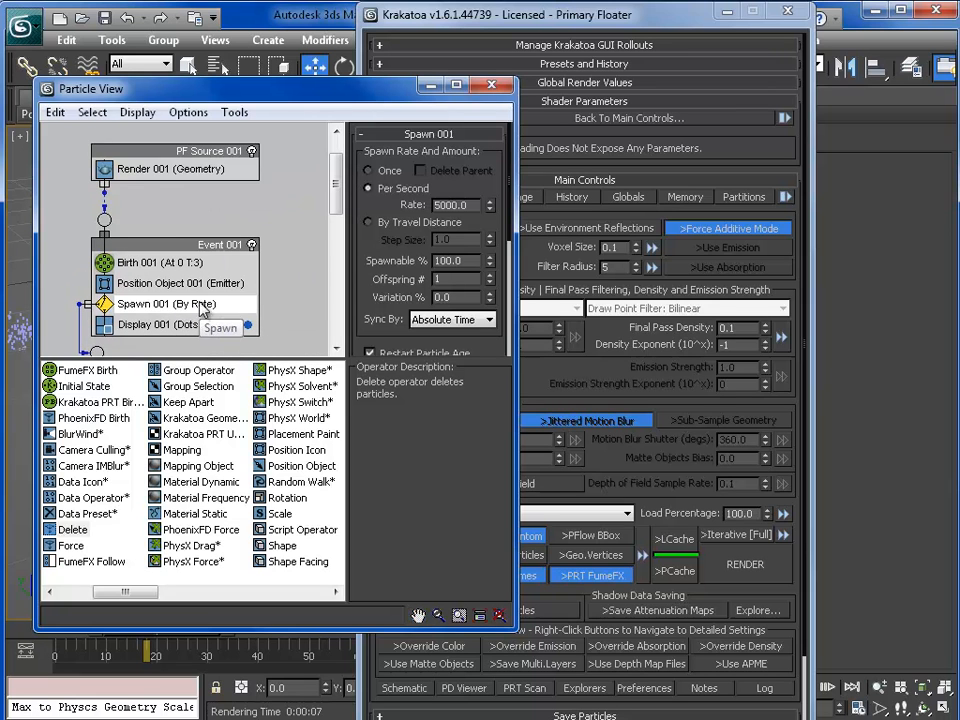
left_click(188, 151)
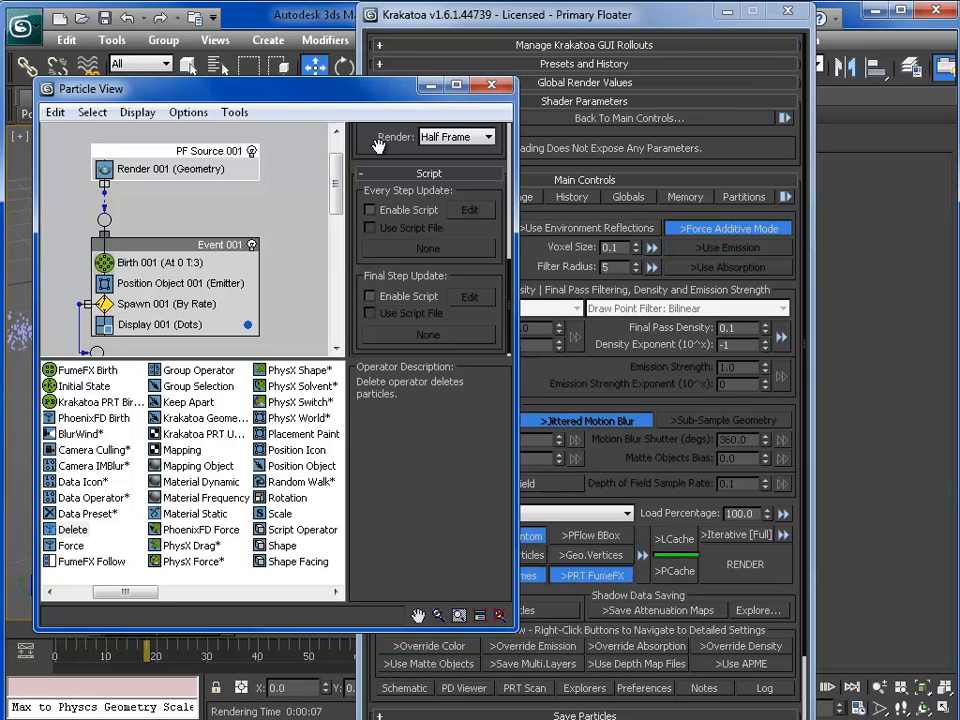
scroll(378, 146, "up", 5)
scroll(370, 155, "up", 4)
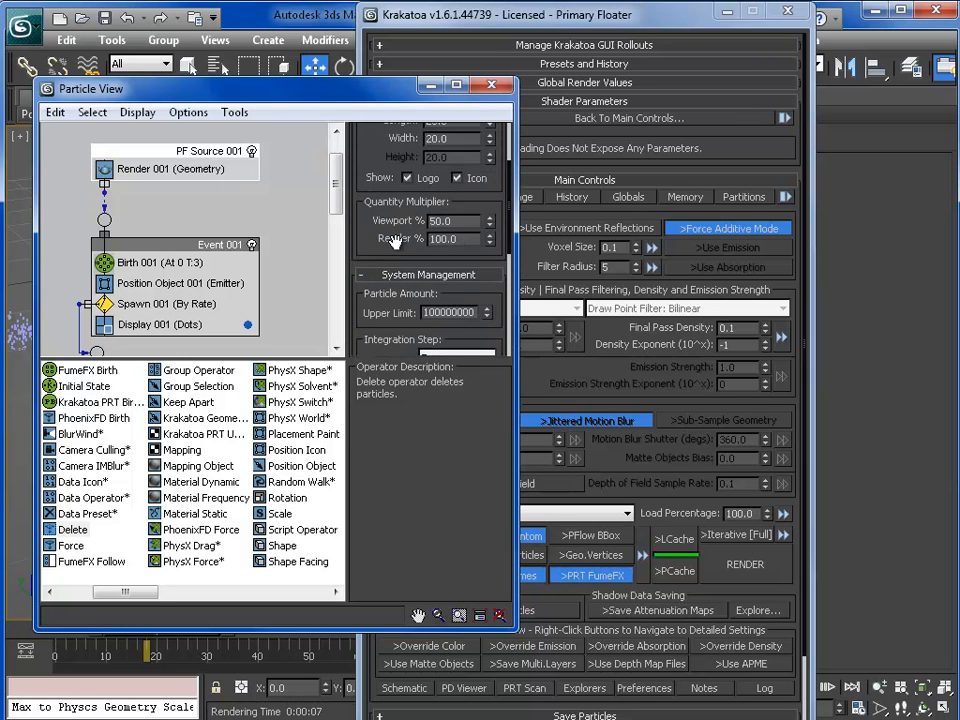
left_click(383, 220)
left_click(431, 86)
left_click_drag(122, 634, 157, 634)
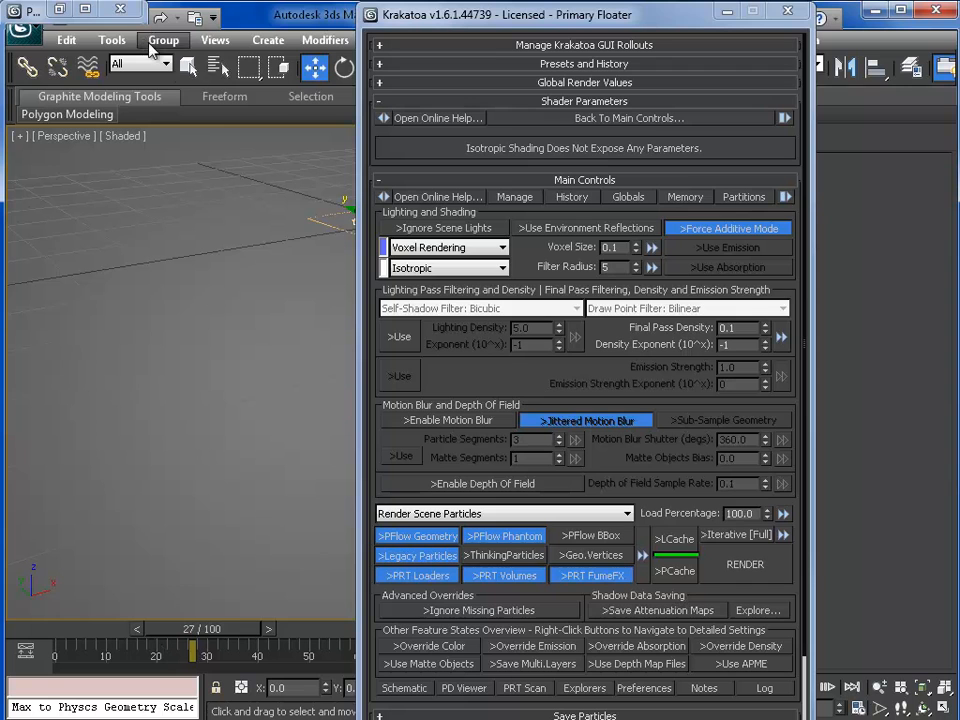
Set PF Source 001's viewport quantity multiplier to 30% and move the timeline to frame 33
left_click(59, 9)
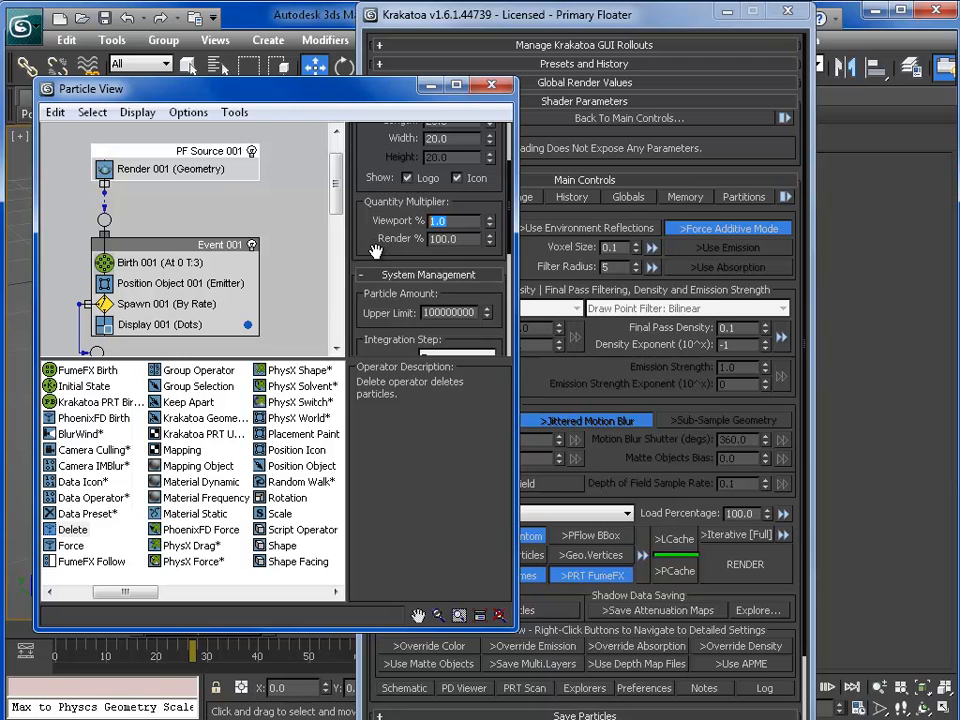
key("Return")
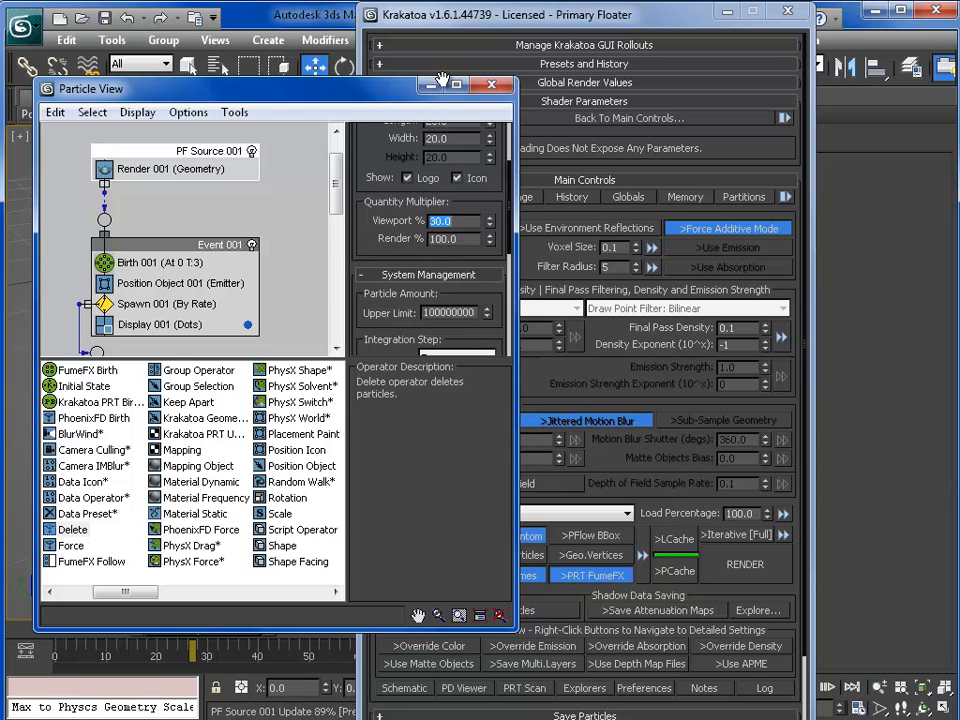
key("6")
left_click_drag(213, 634, 206, 634)
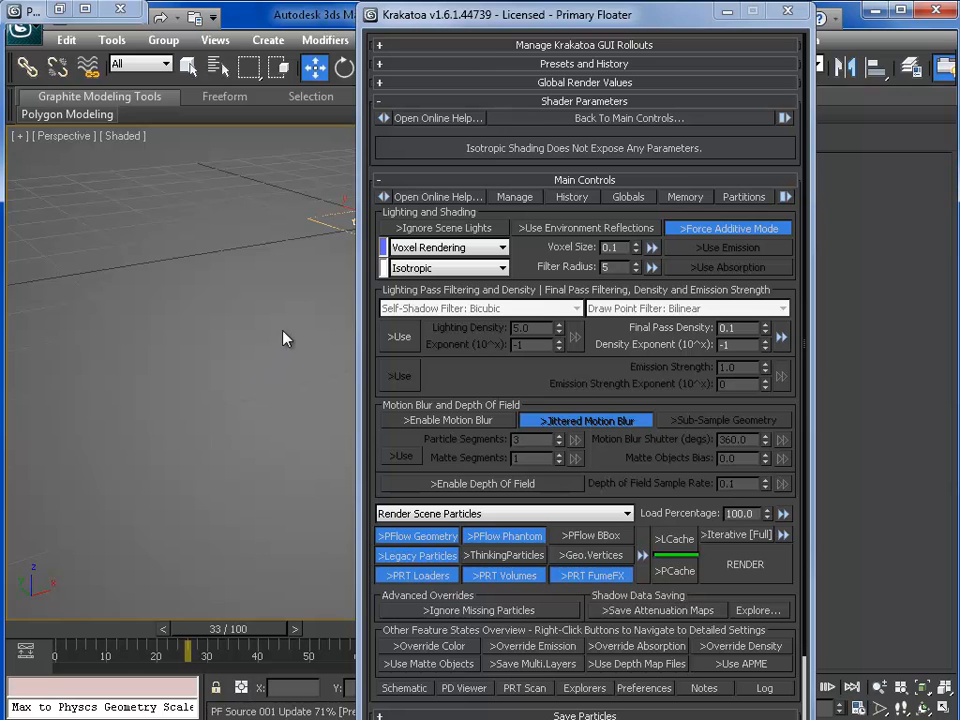
middle_click_drag(241, 387, 248, 291)
scroll(248, 291, "down", 4)
middle_click_drag(180, 292, 143, 322)
scroll(87, 276, "down", 2)
scroll(143, 322, "up", 2)
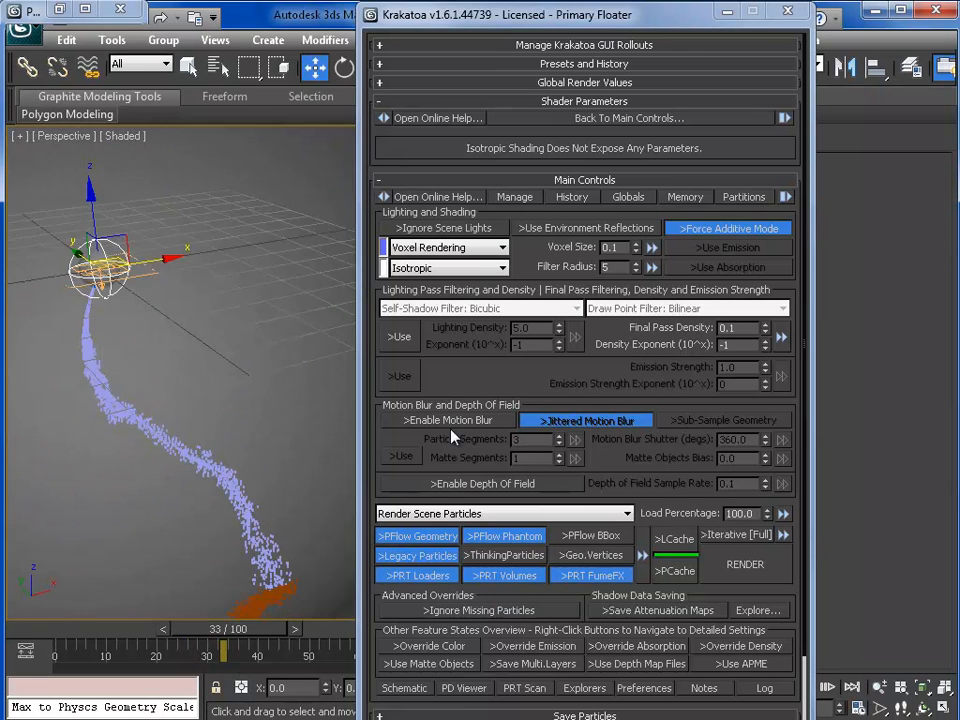
mouse_move(579, 433)
left_mouse_down()
mouse_move(580, 405)
mouse_move(590, 430)
left_mouse_up()
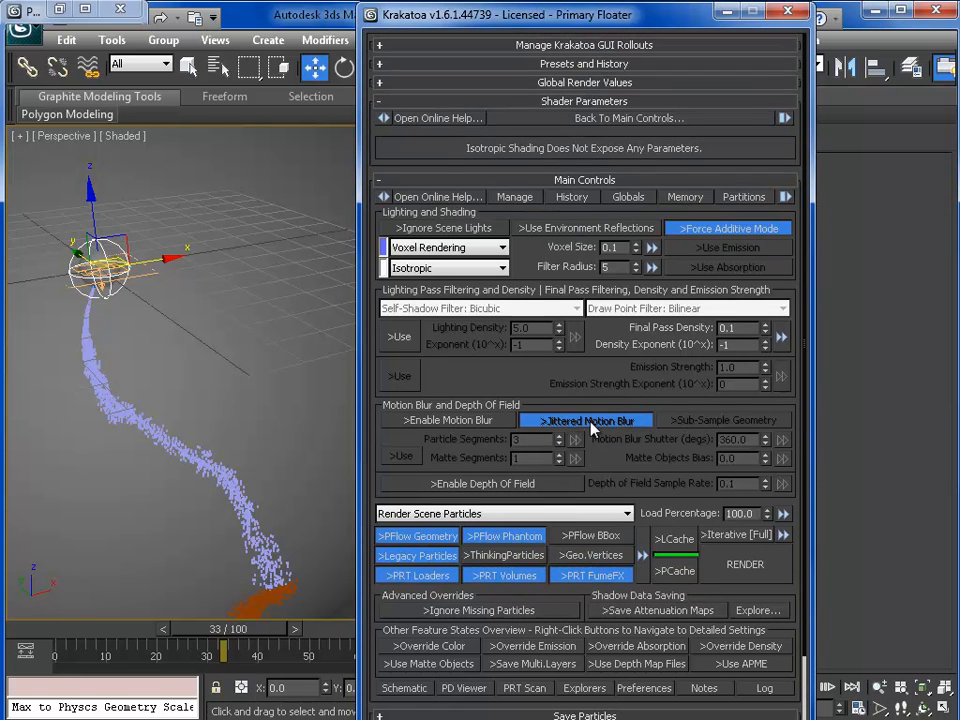
double_click(745, 331)
mouse_move(554, 246)
left_mouse_down()
mouse_move(560, 229)
mouse_move(566, 247)
left_mouse_up()
left_click(575, 266)
double_click(612, 268)
scroll(624, 259, "down", 3)
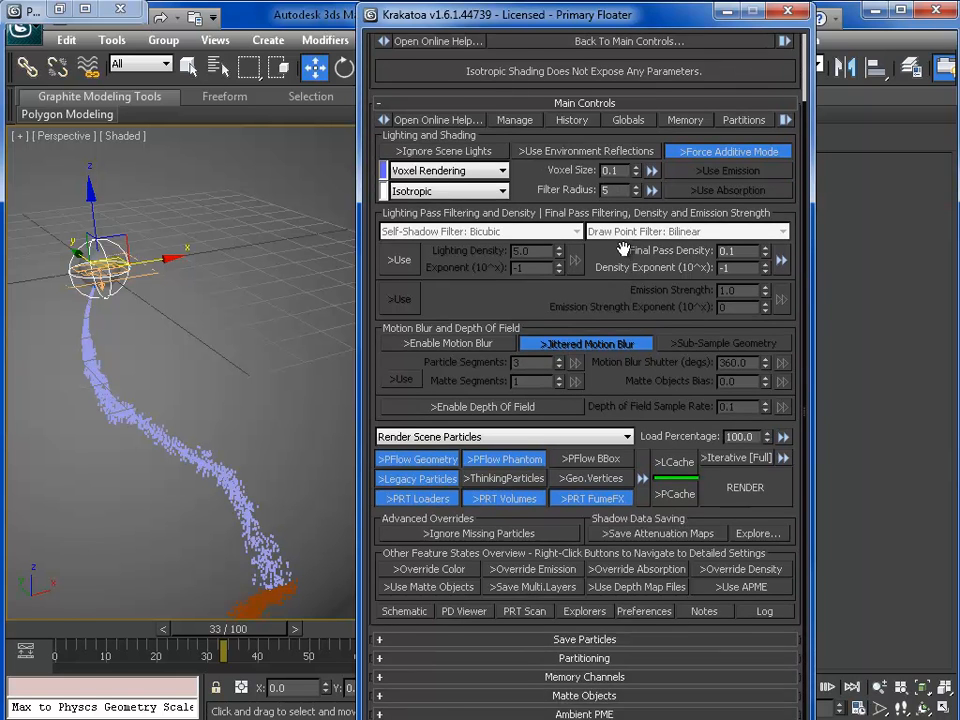
Create a new Krakatoa global channel override set and delete the default Color channel input from its MagmaFlow
left_click_drag(624, 259, 634, 340)
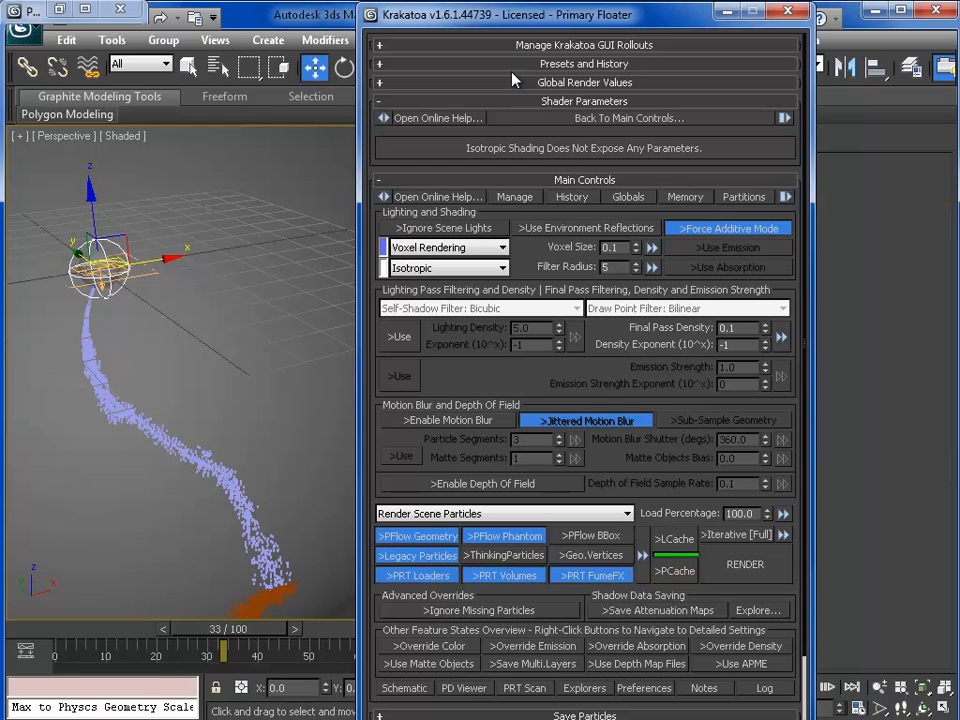
left_click(452, 84)
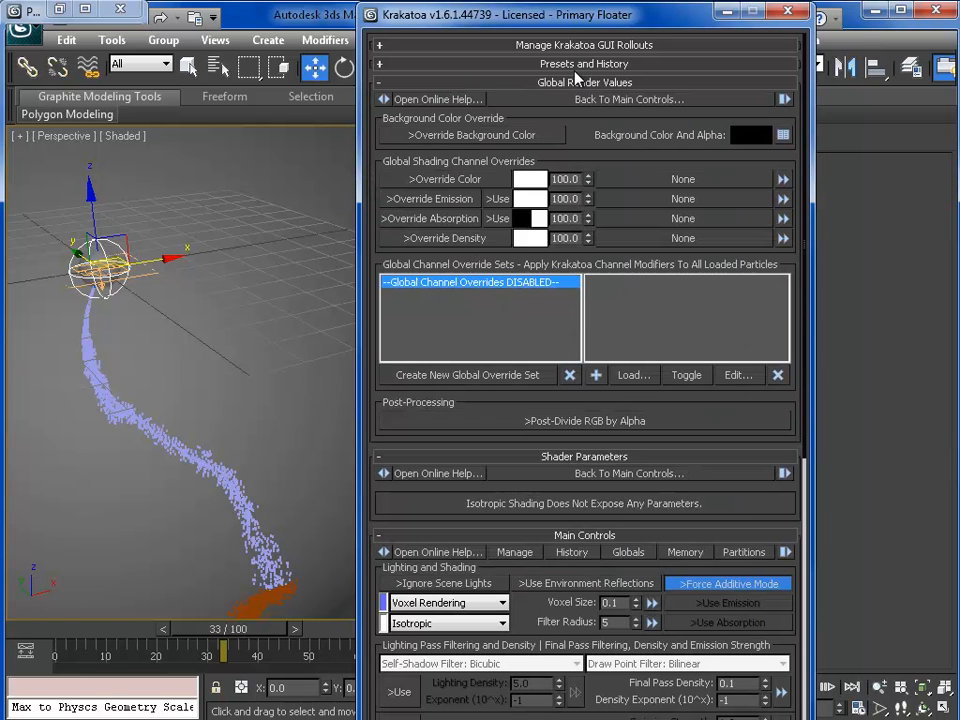
left_click(463, 376)
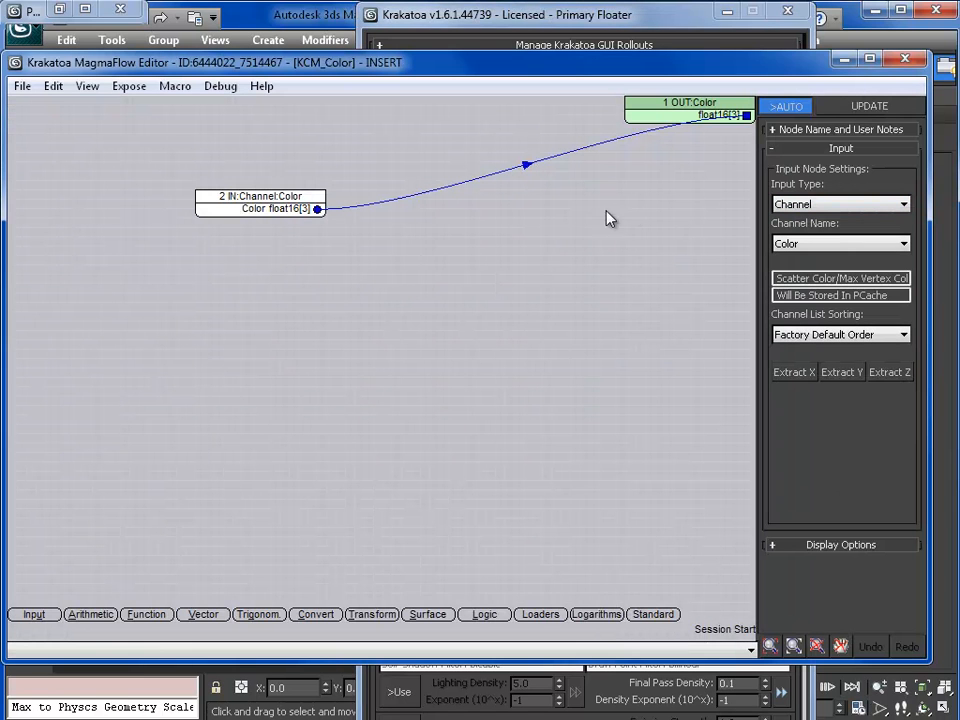
left_click(247, 212)
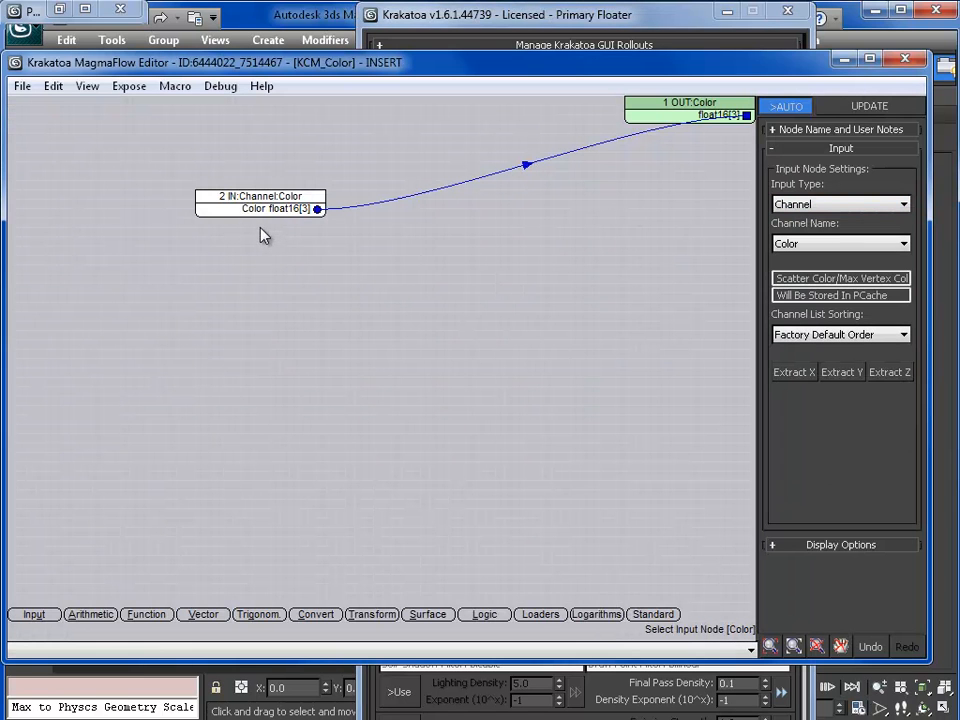
key("Delete")
Add an Age channel input and a LifeSpan channel input to the MagmaFlow, with LifeSpan aligned below Age
right_click(208, 180)
mouse_move(223, 187)
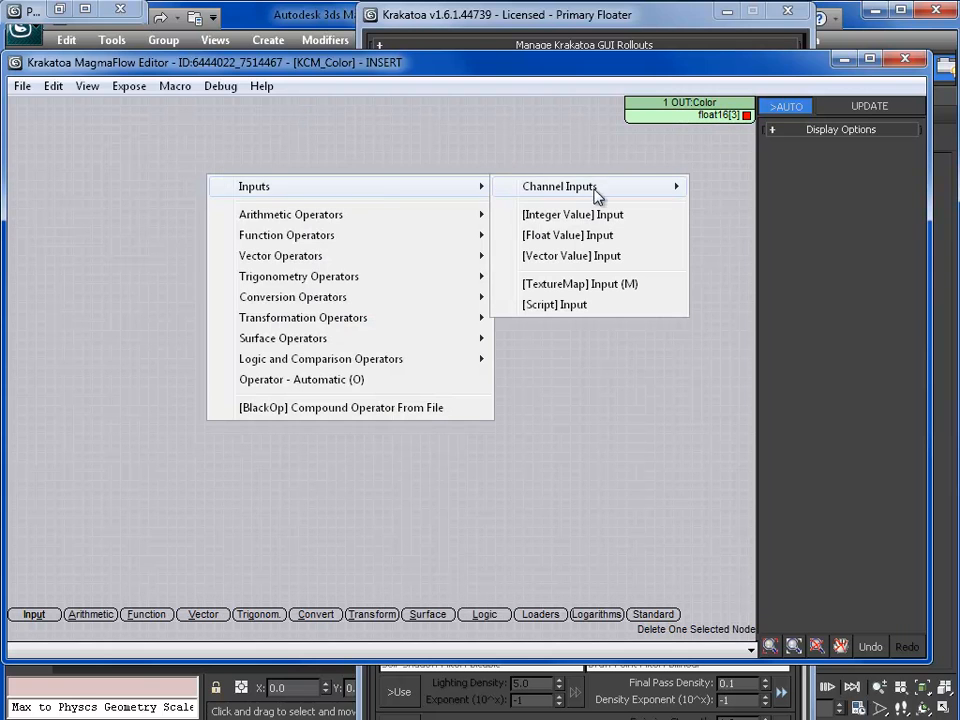
mouse_move(590, 194)
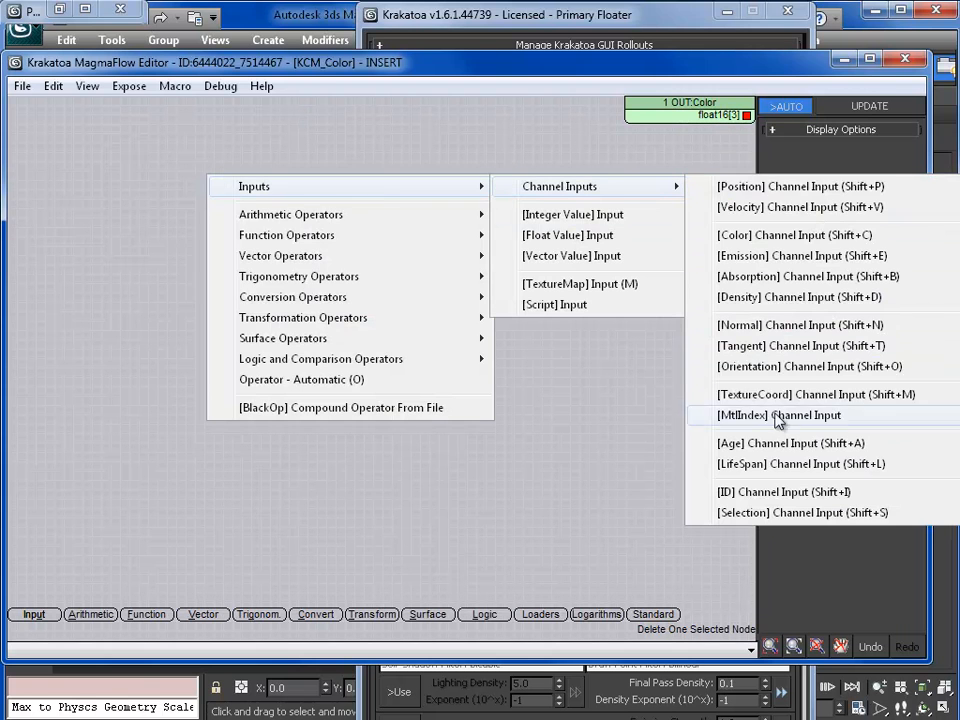
left_click(805, 443)
left_click_drag(266, 197, 135, 167)
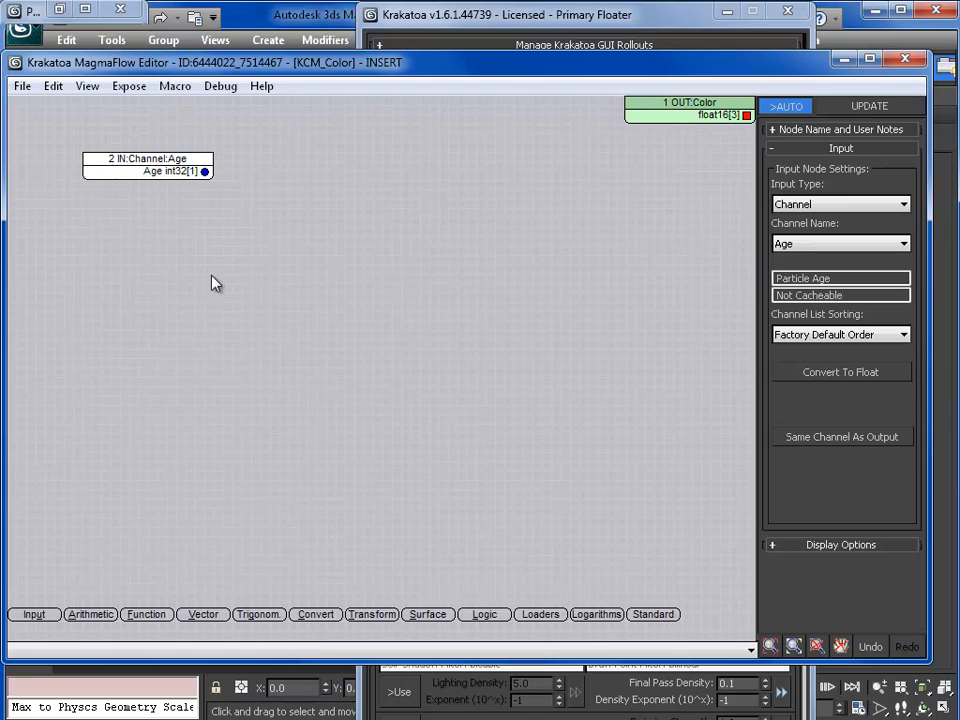
right_click(173, 269)
mouse_move(206, 281)
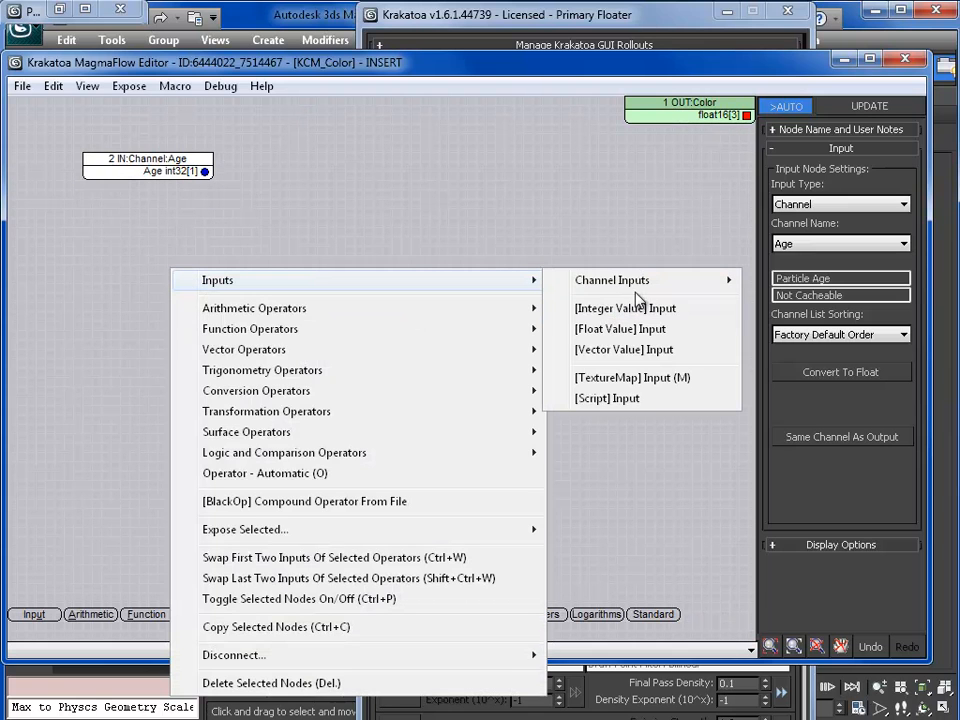
mouse_move(646, 282)
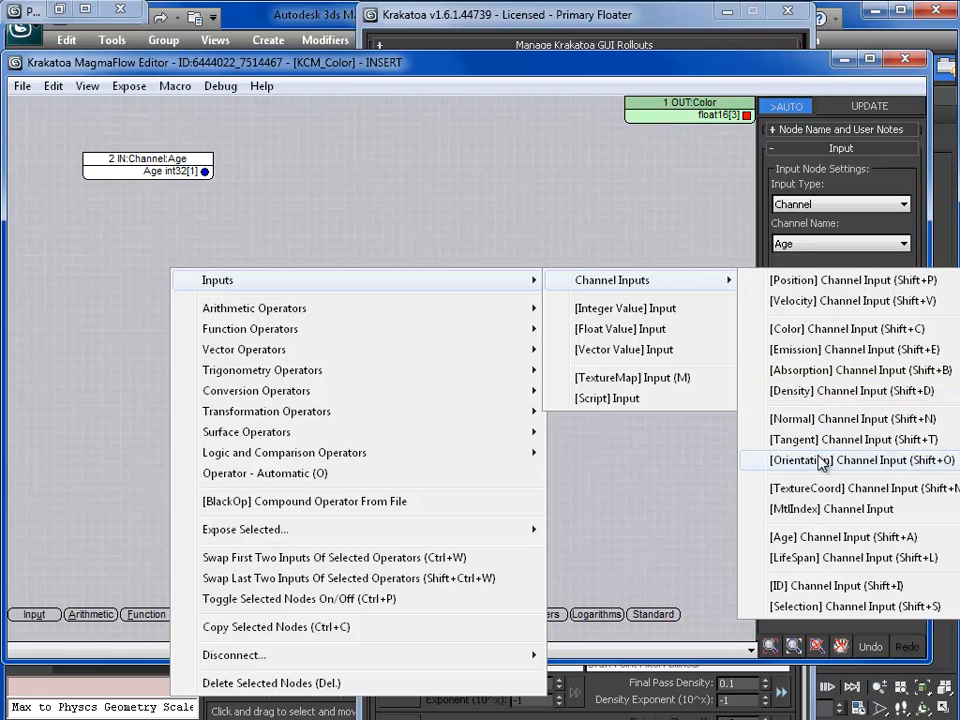
left_click(818, 558)
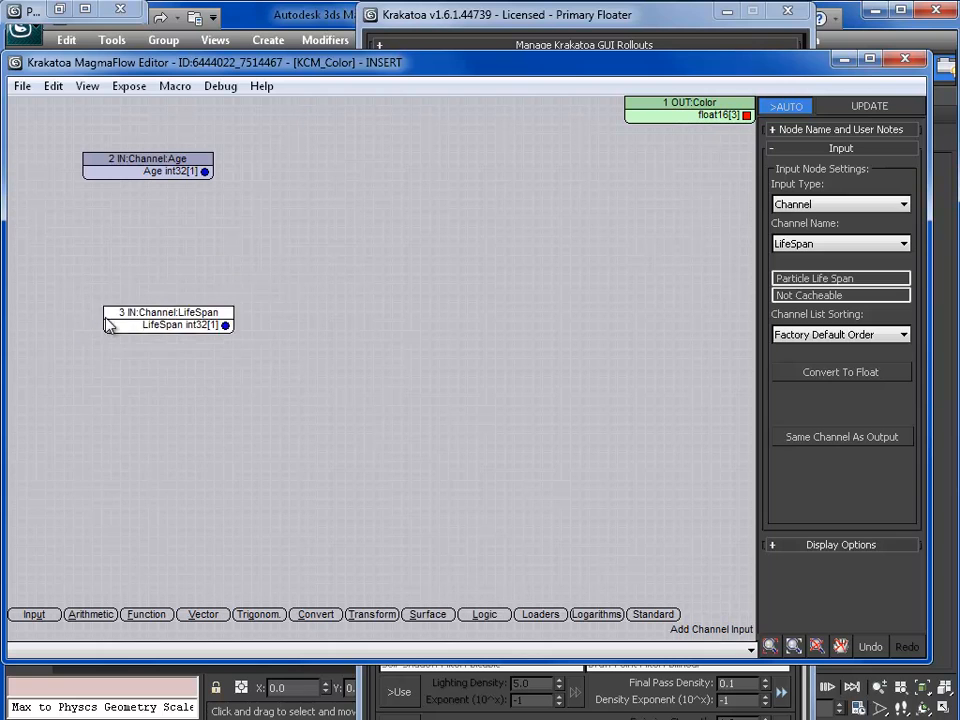
left_click(112, 320)
Convert both the Age and LifeSpan channel inputs to float
left_click(145, 167)
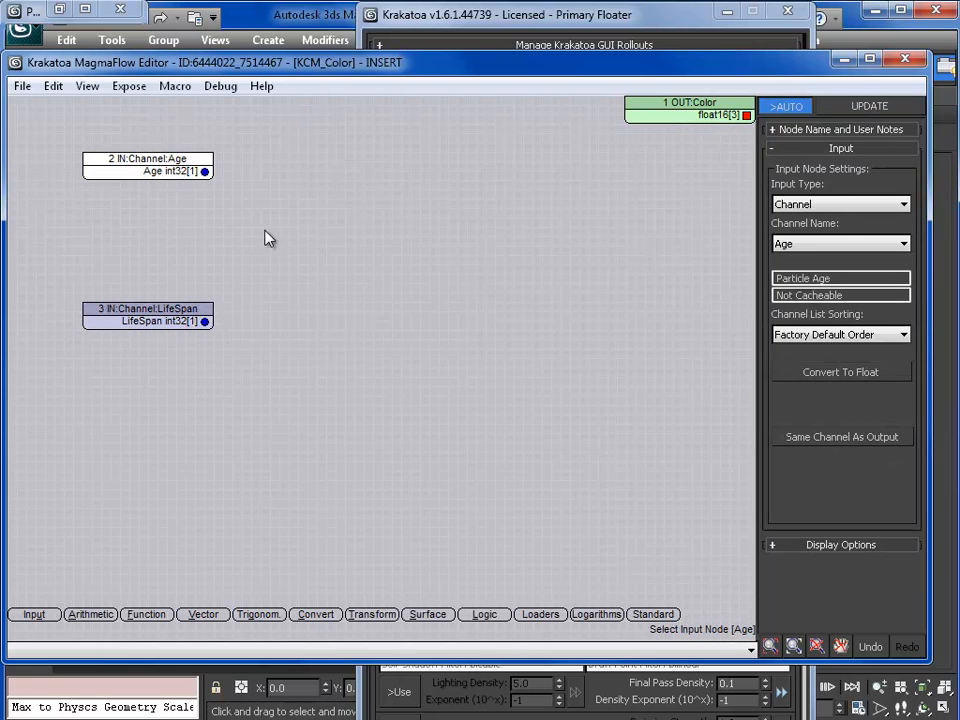
left_click(858, 383)
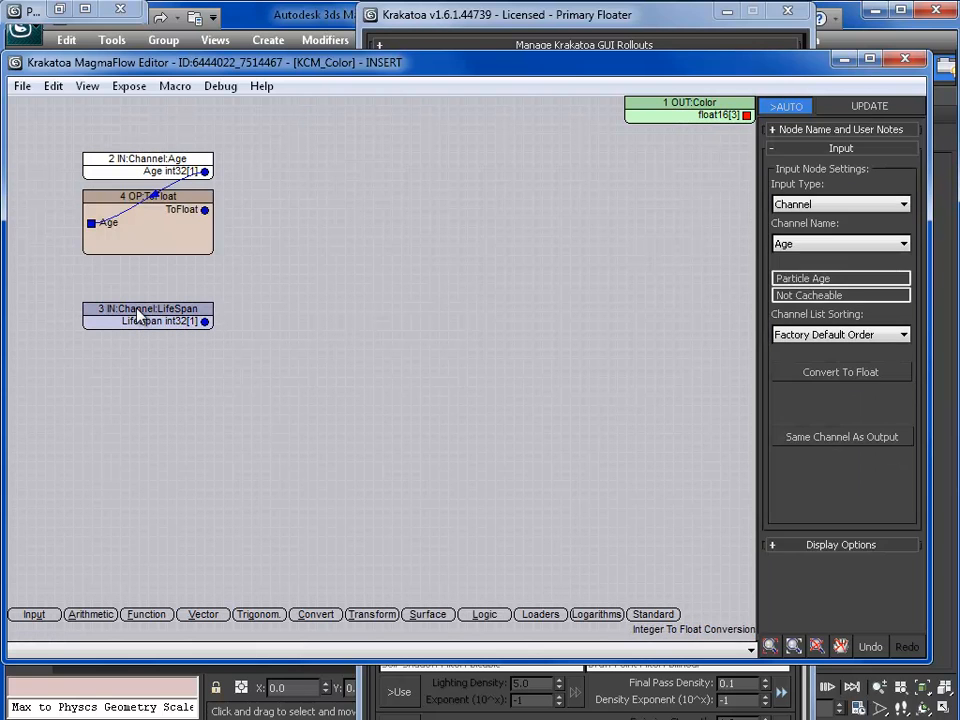
left_click(139, 317)
left_click(859, 373)
Add a Divide operator and connect the Age float as its first input and the LifeSpan float as its second
middle_click_drag(379, 305, 403, 347)
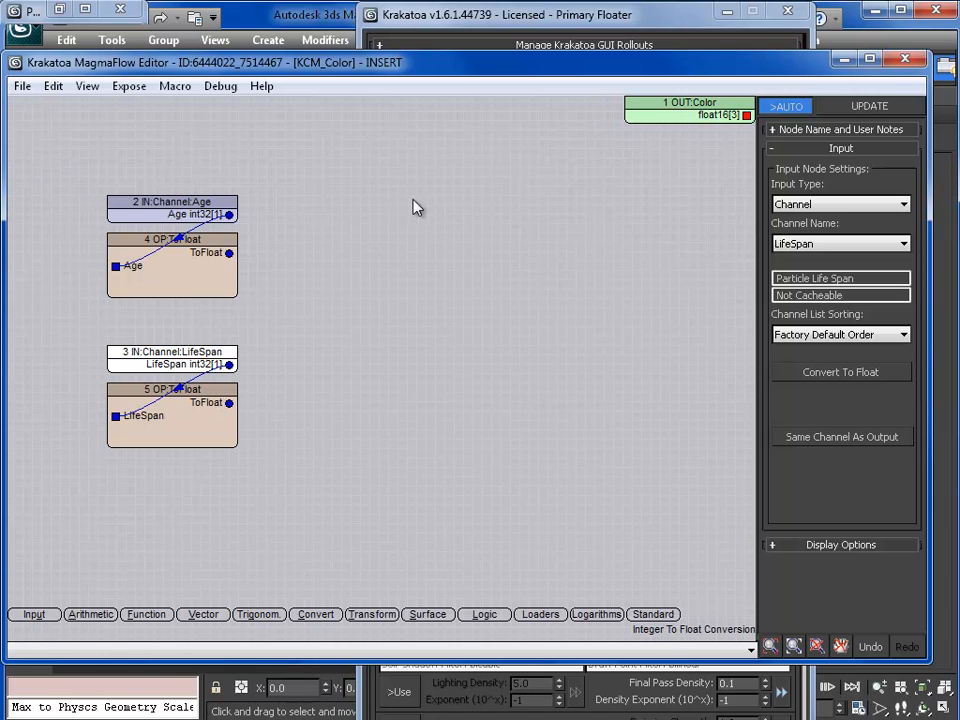
middle_click_drag(418, 279, 460, 276)
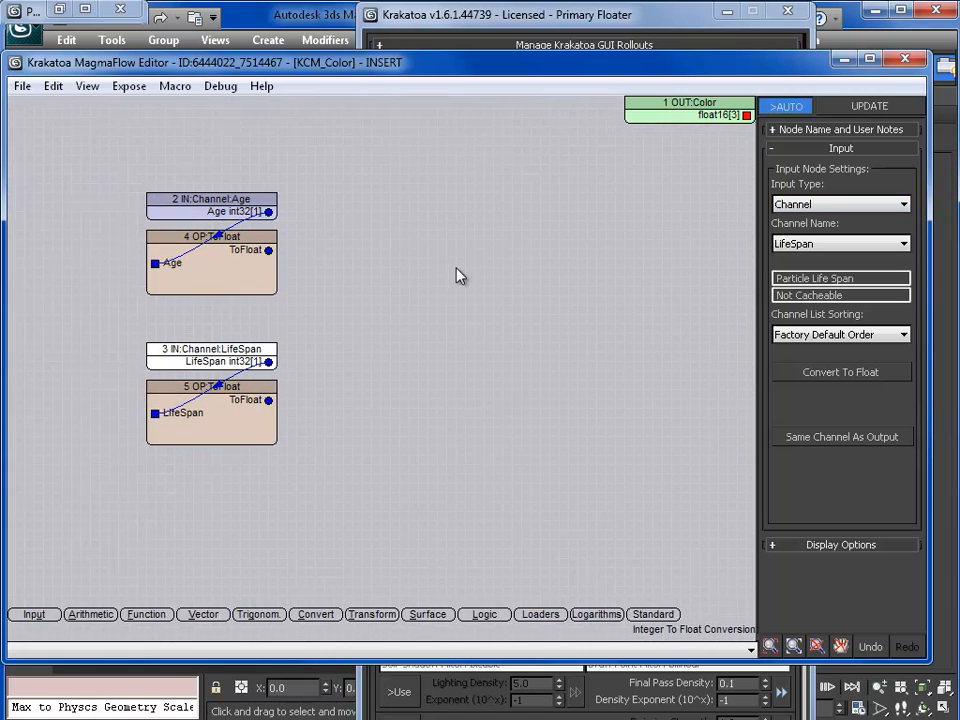
right_click(386, 270)
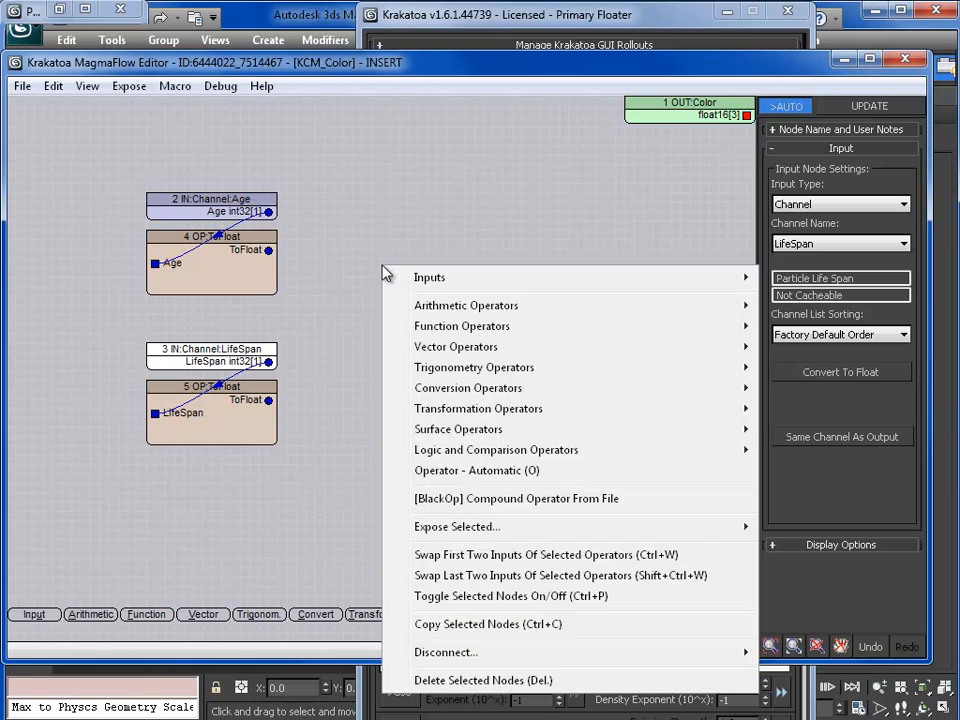
left_click(388, 272)
right_click(397, 270)
mouse_move(440, 306)
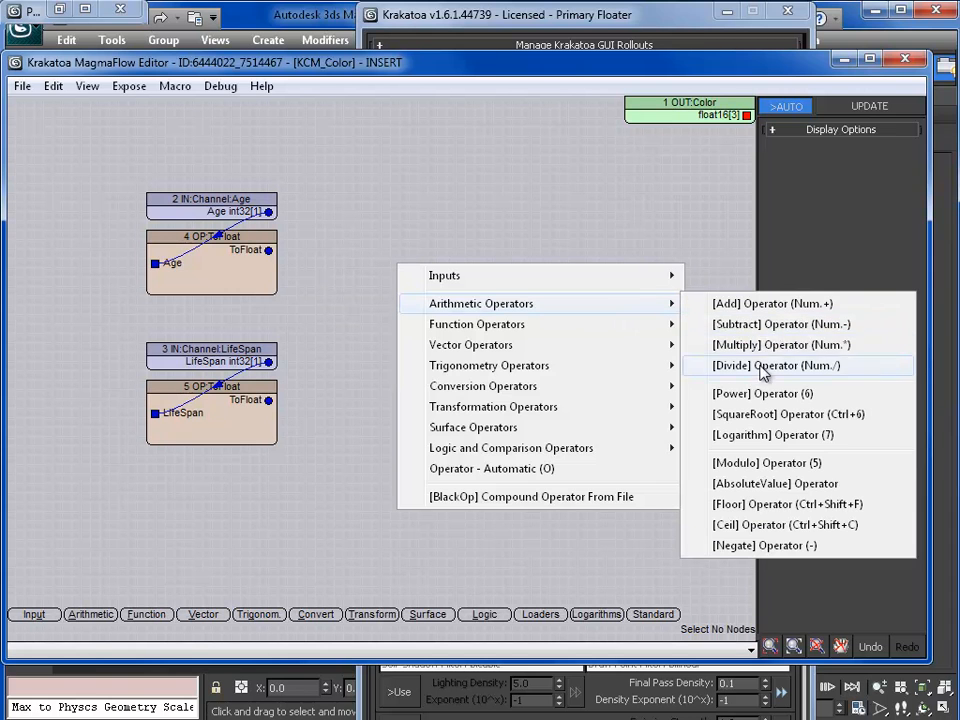
left_click(765, 366)
left_click_drag(394, 310, 333, 353)
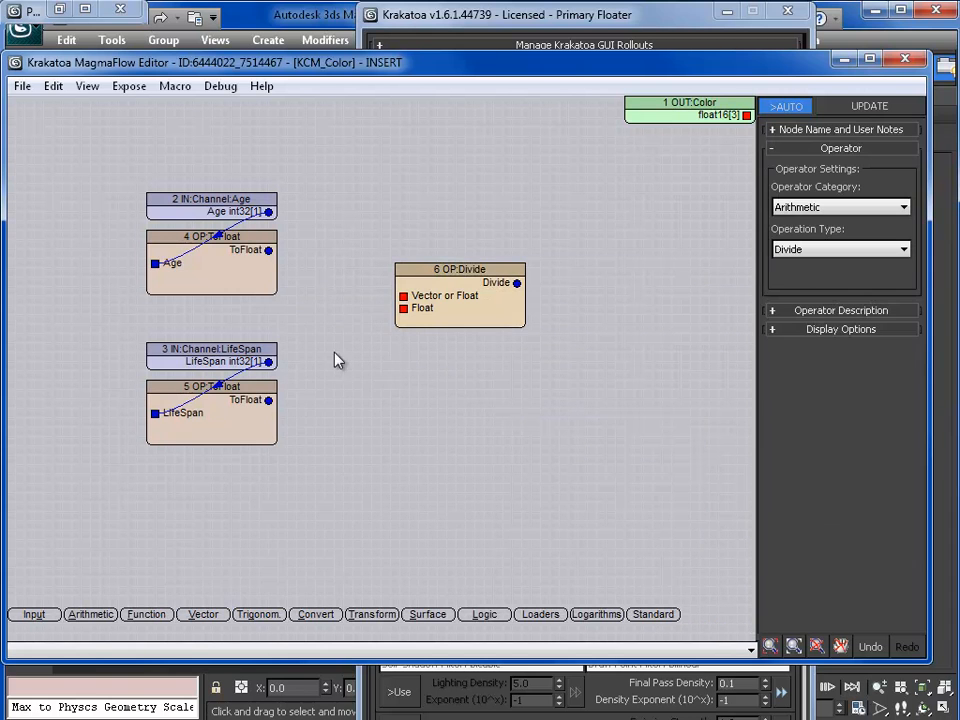
left_click_drag(365, 290, 403, 296)
left_click_drag(403, 308, 269, 400)
Add a Blend operator between the Divide node and the Color output
middle_click_drag(541, 406, 478, 450)
middle_click_drag(572, 265, 518, 241)
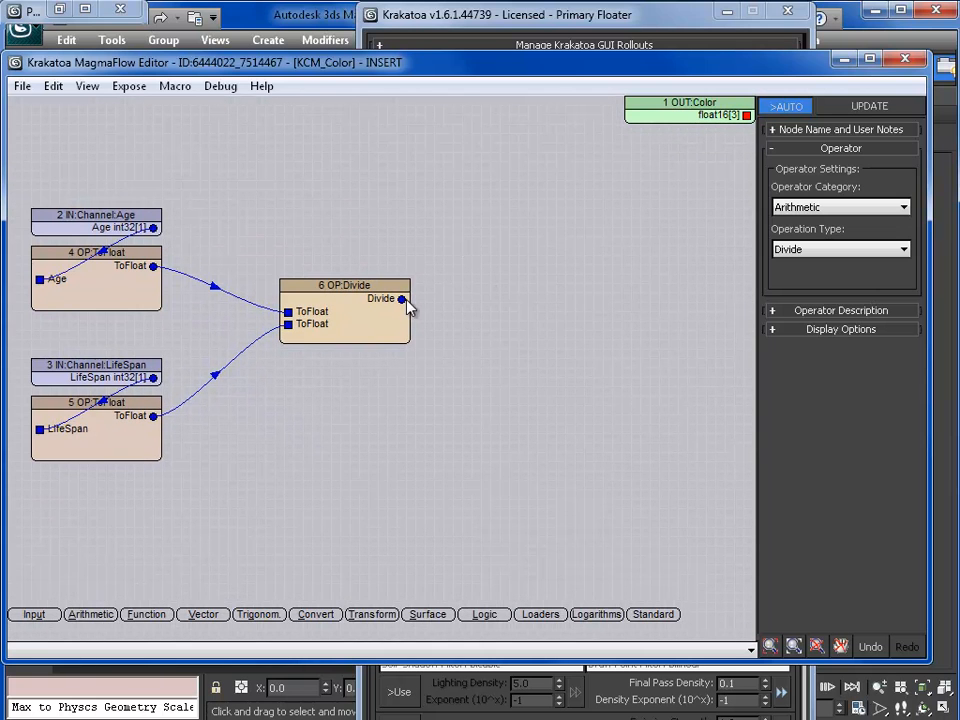
middle_click_drag(478, 215, 439, 240)
right_click(445, 160)
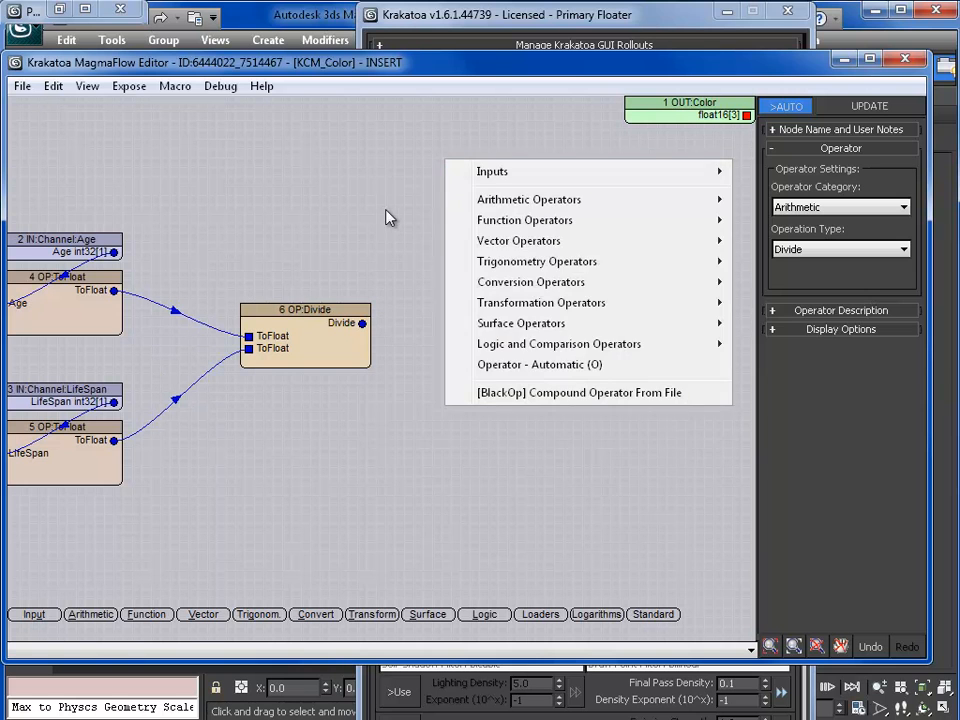
right_click(499, 229)
mouse_move(546, 281)
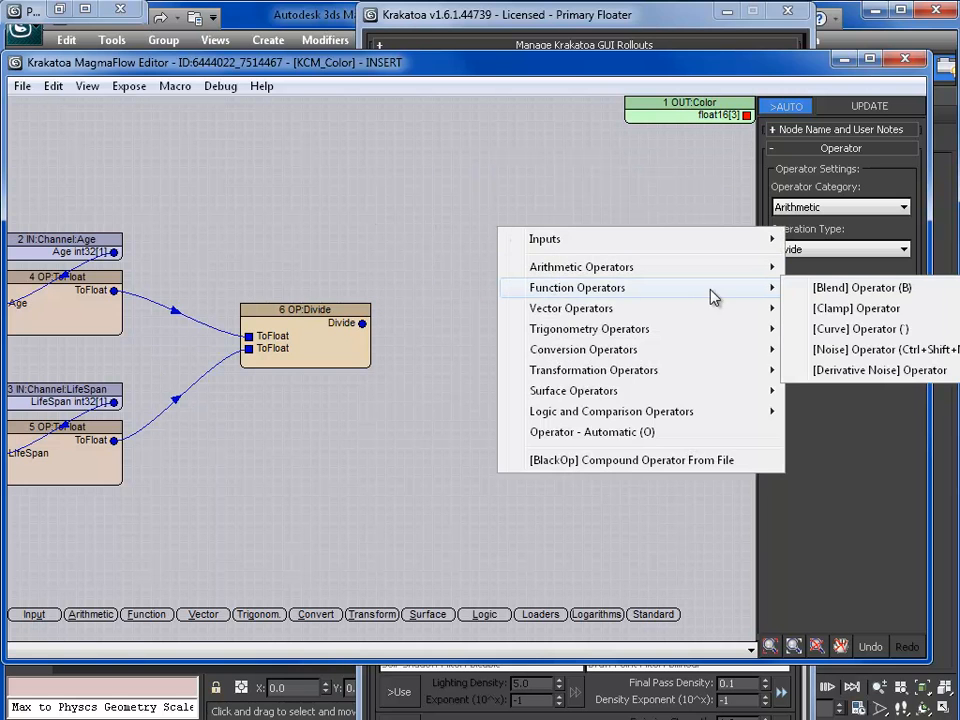
left_click(784, 292)
Feed the Blend with two Vector value inputs and the Divide result as blend ratio, and connect it to the Color output
right_click(373, 218)
mouse_move(425, 240)
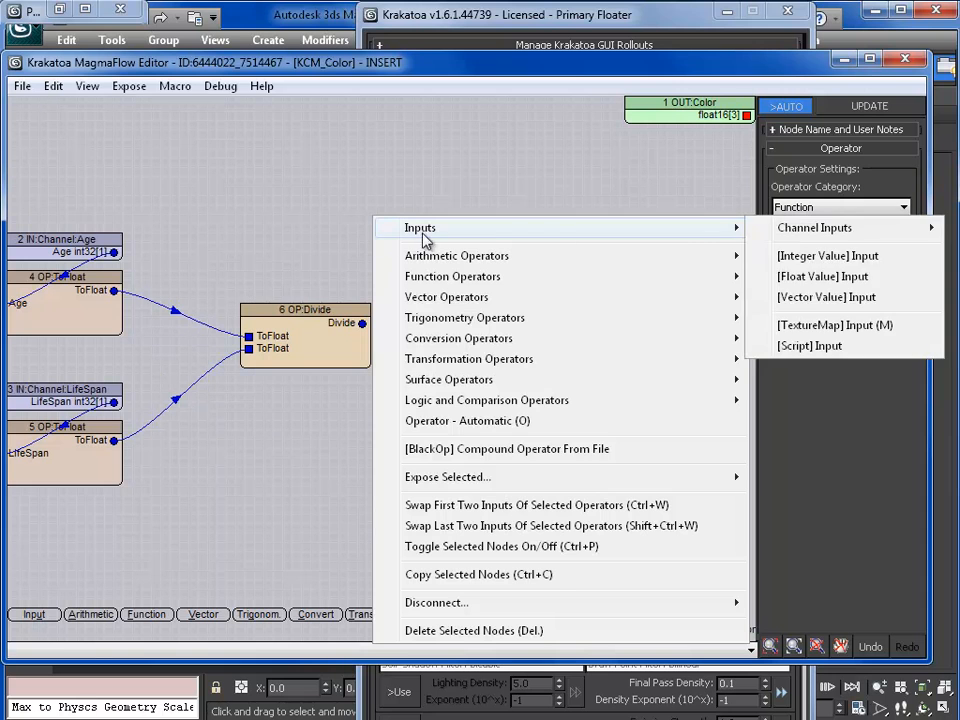
left_click(785, 297)
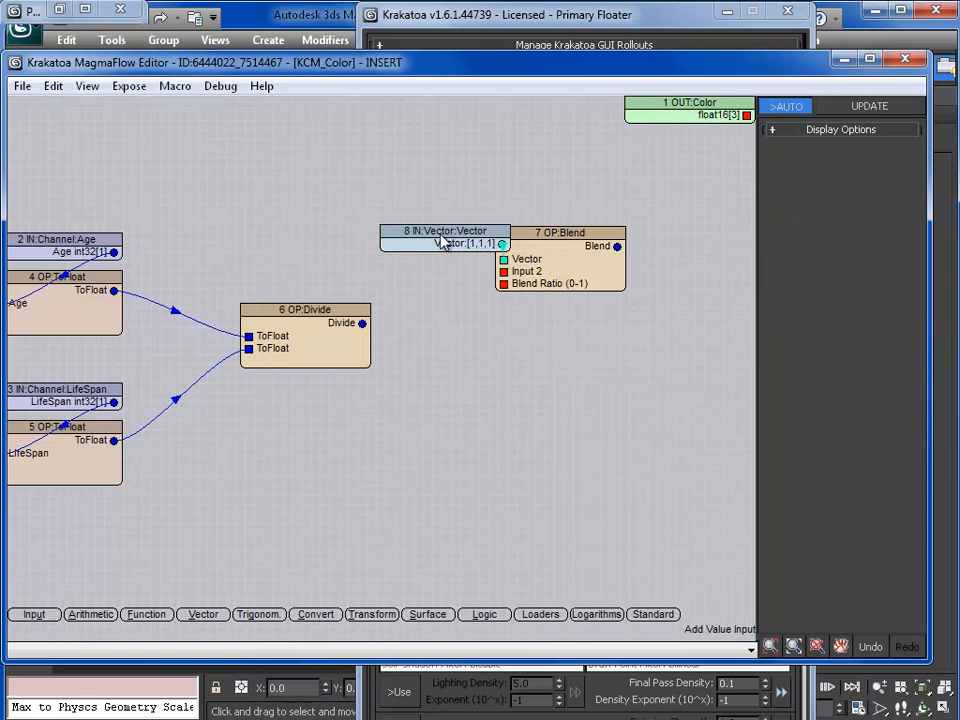
left_click_drag(443, 243, 346, 195)
right_click(357, 238)
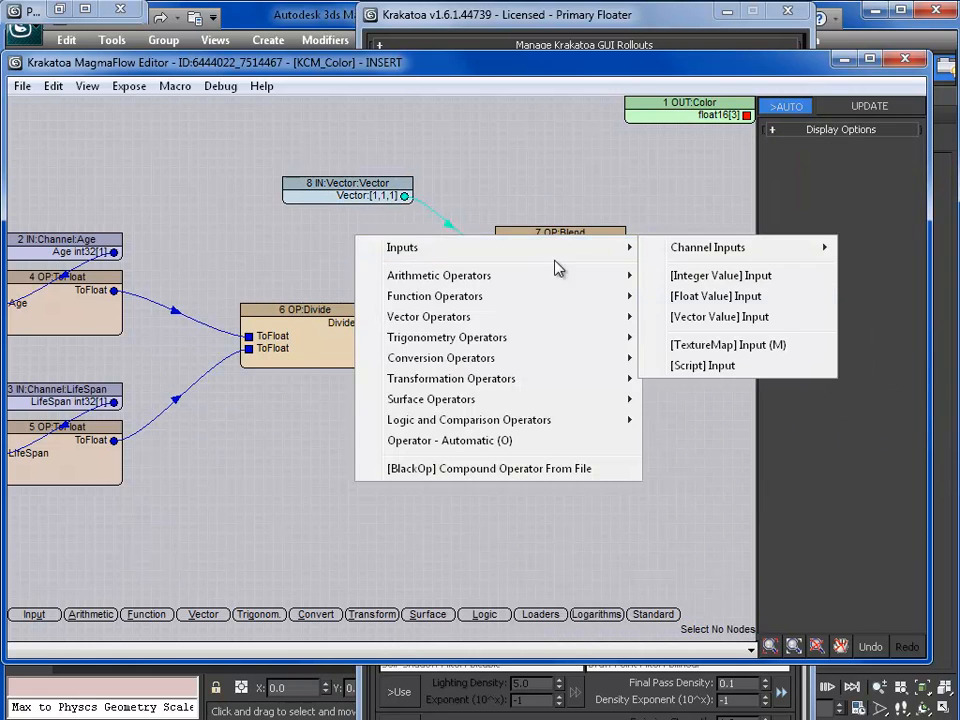
left_click(720, 316)
left_click_drag(497, 283, 362, 324)
left_click_drag(617, 246, 746, 115)
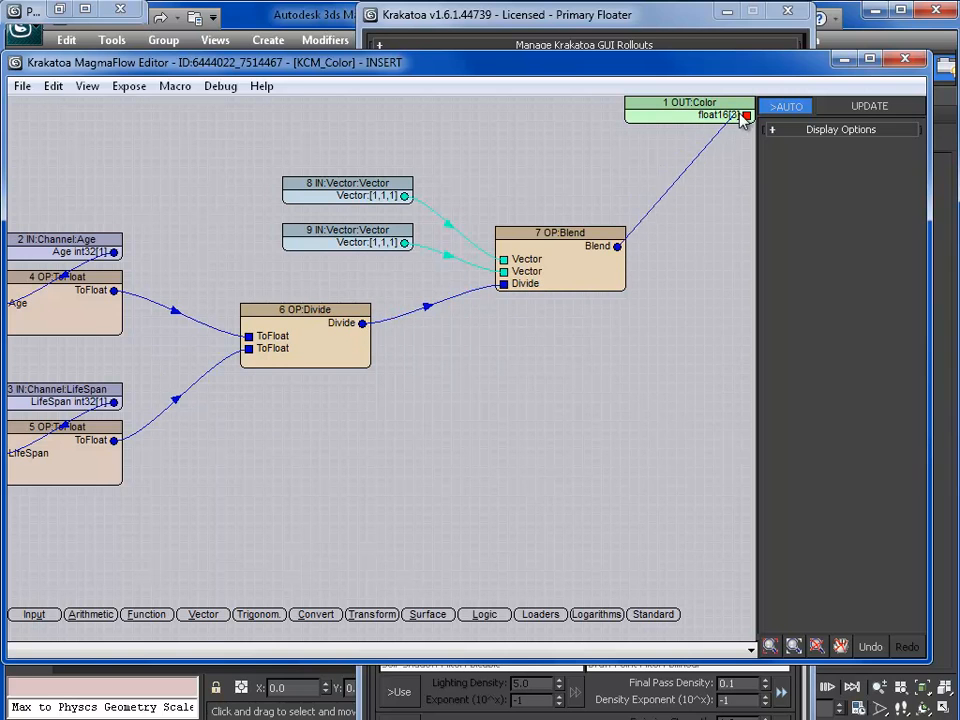
Set the Blend's first Vector input to an orange color, RGB 253, 78, 1
left_click(356, 198)
left_click(872, 335)
left_click_drag(412, 154, 386, 119)
left_click_drag(539, 145, 539, 117)
left_click(688, 274)
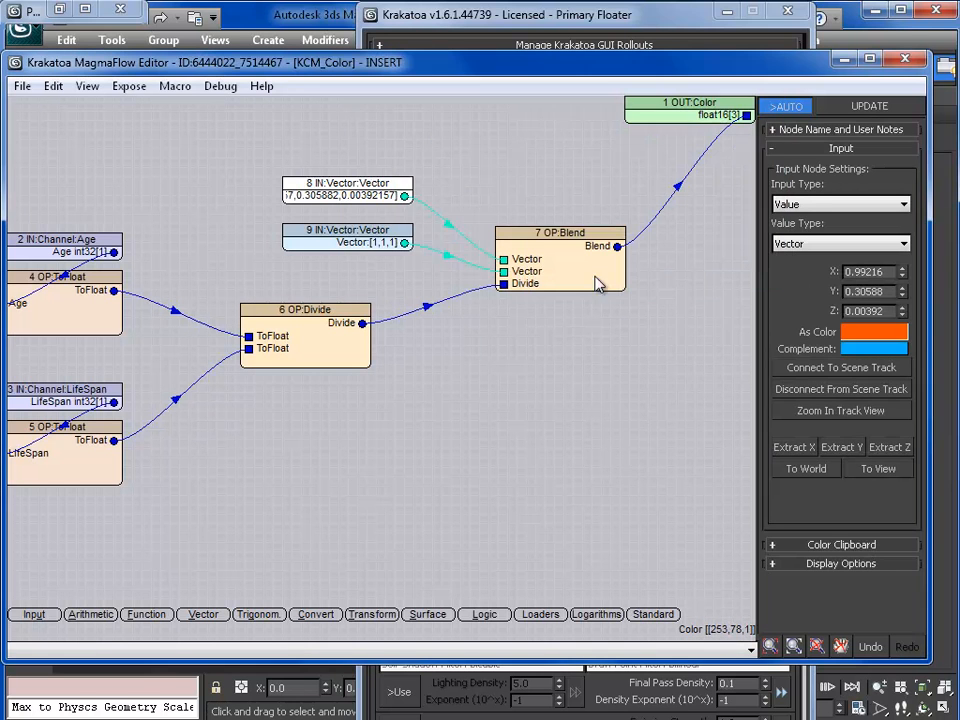
Set the Blend's second Vector input to a light blue color, RGB 166, 194, 251
left_click(347, 236)
left_click(861, 336)
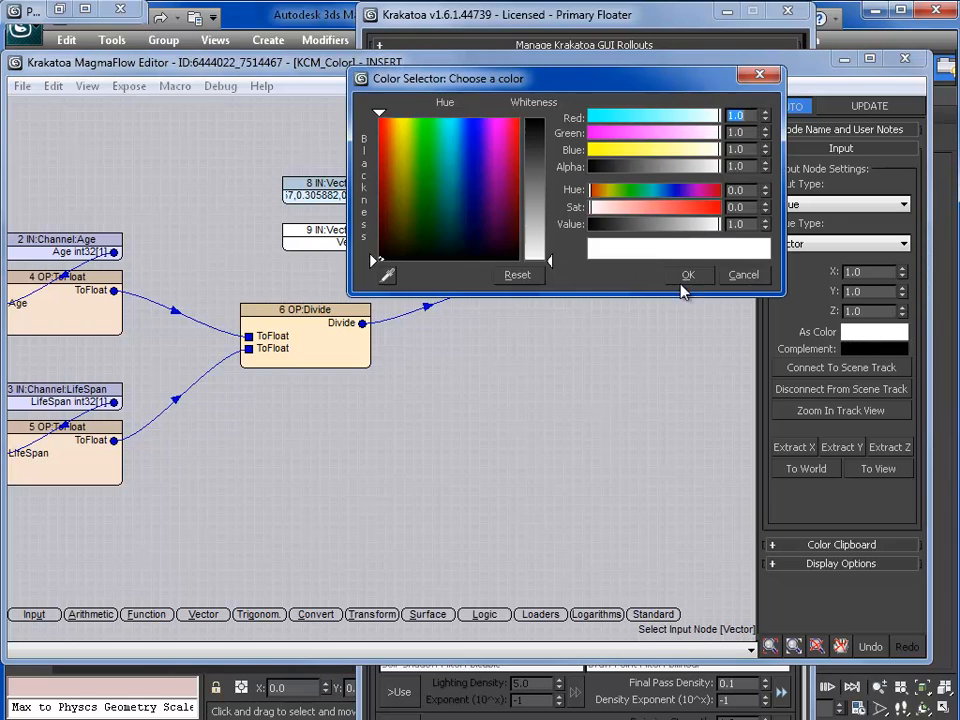
left_click_drag(467, 184, 466, 122)
left_click_drag(540, 194, 541, 213)
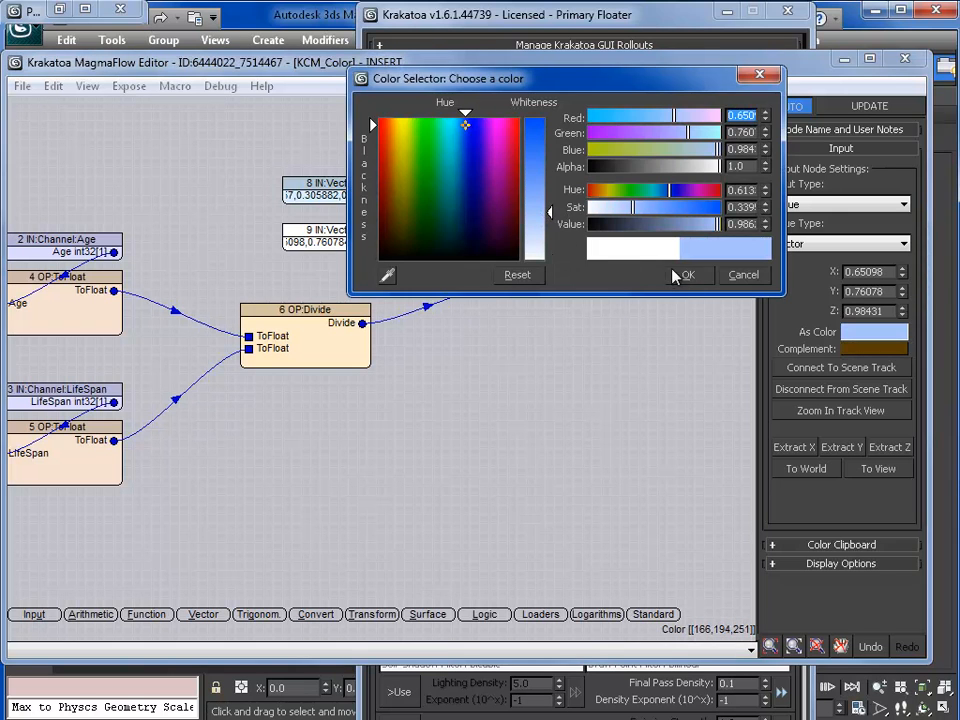
left_click(680, 274)
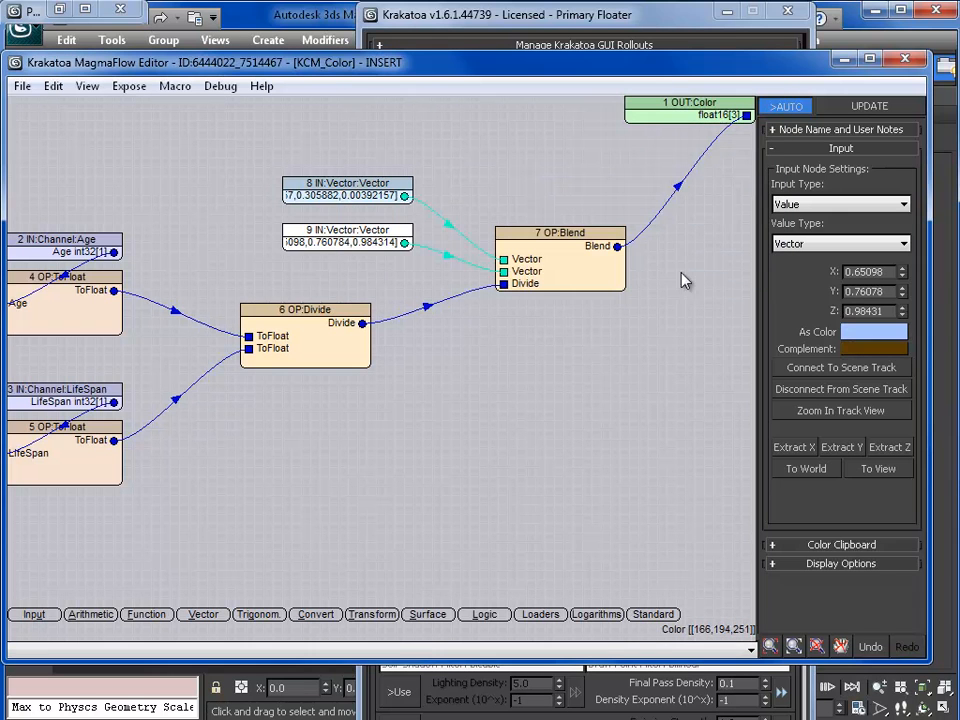
Render frame 33 with the color override, and render it again from an adjusted perspective view
left_click(846, 60)
key("shift+q")
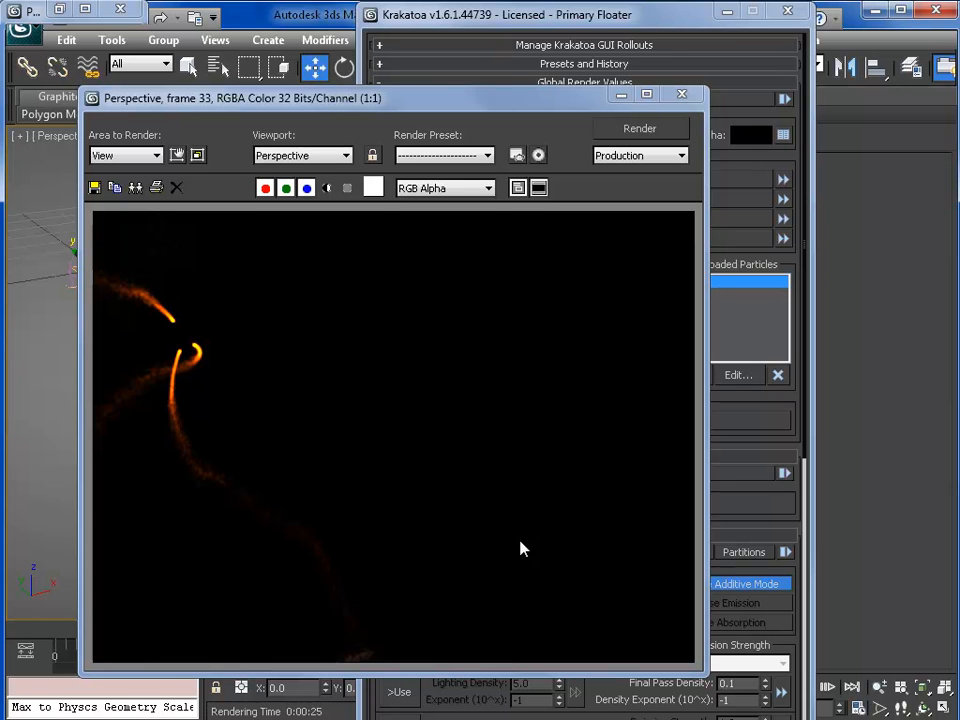
left_click(621, 96)
middle_click_drag(207, 307, 195, 358)
key("shift+q")
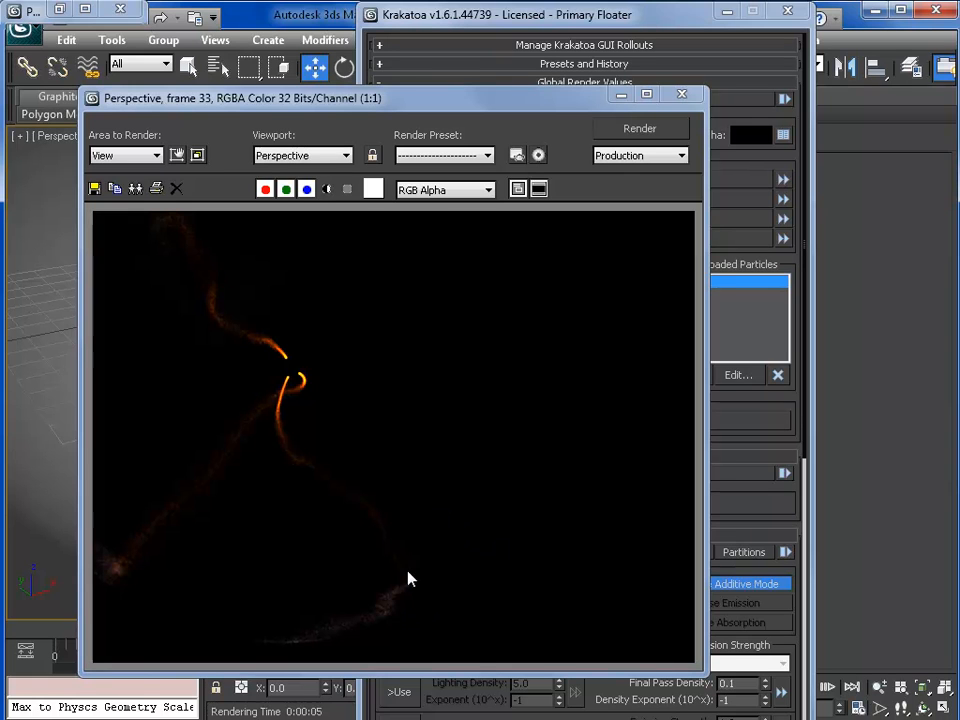
Review the rendered frame, and the operators of Event 002 and Event 003 in Particle View, including Delete 001
left_click(621, 97)
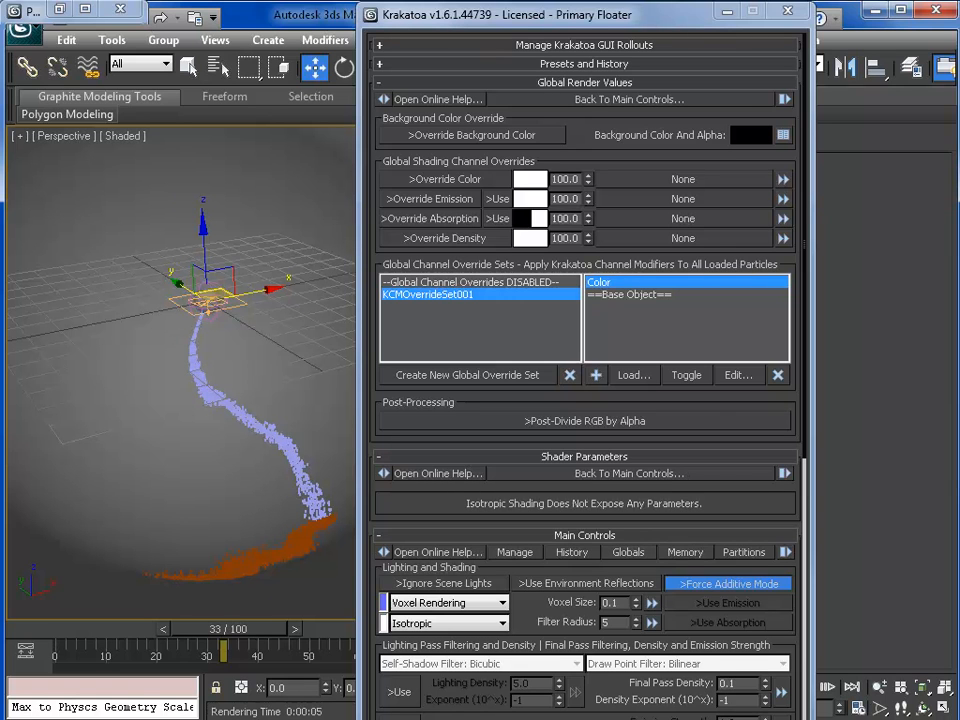
left_click(204, 717)
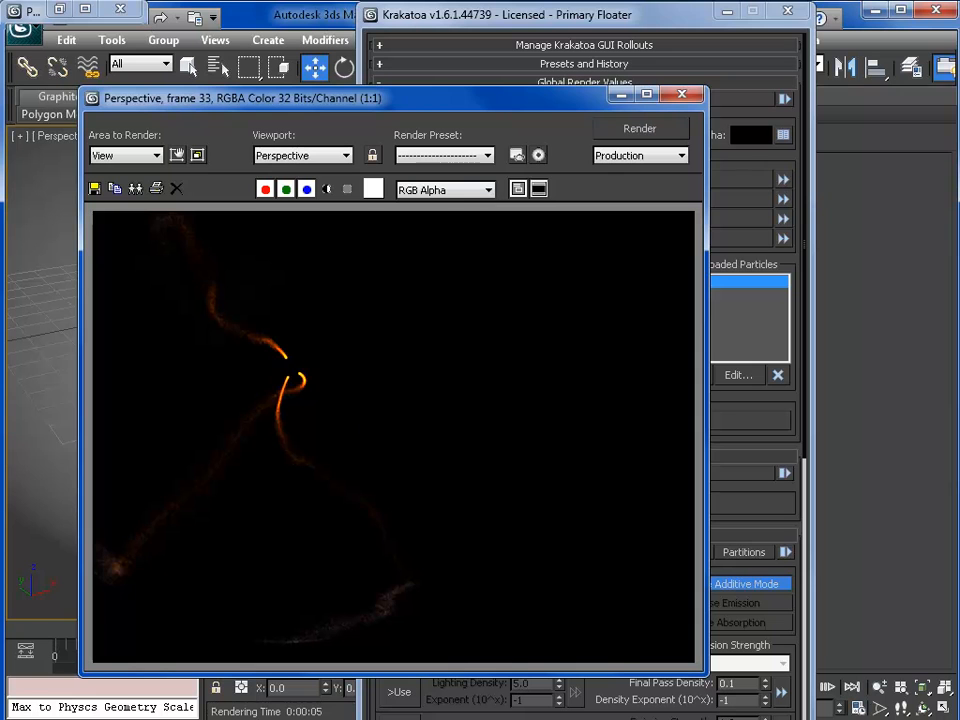
key("6")
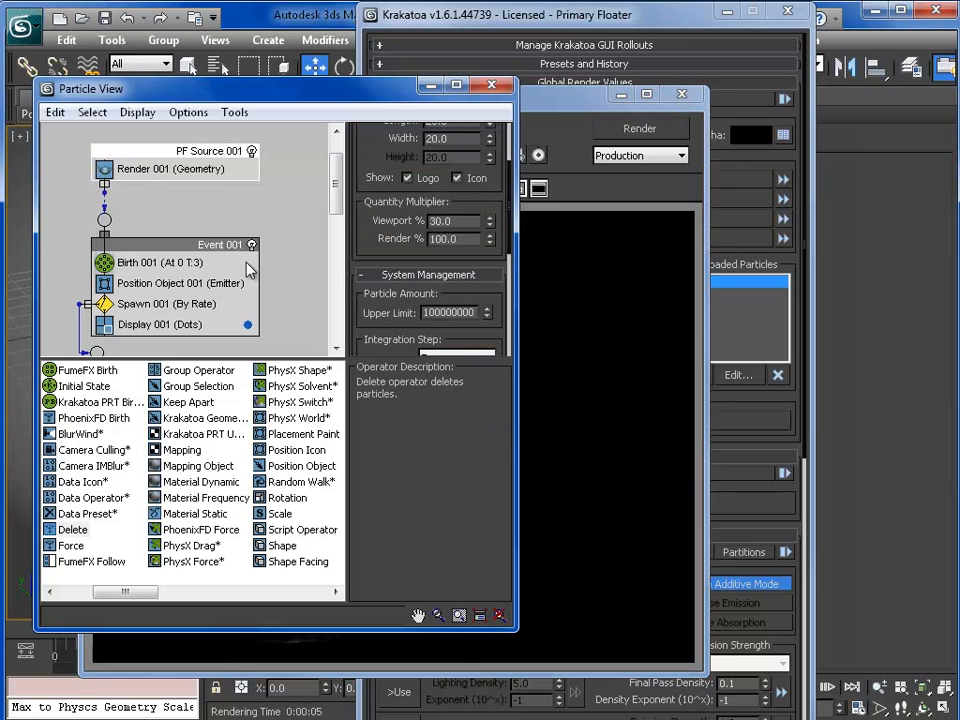
middle_click_drag(273, 301, 267, 152)
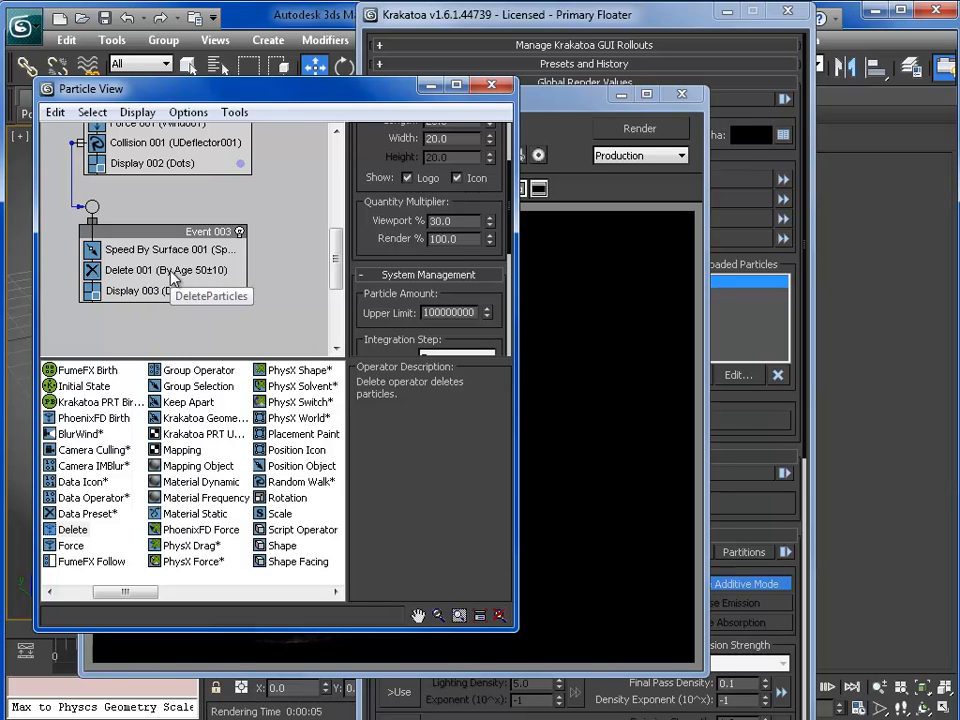
middle_click_drag(304, 251, 275, 265)
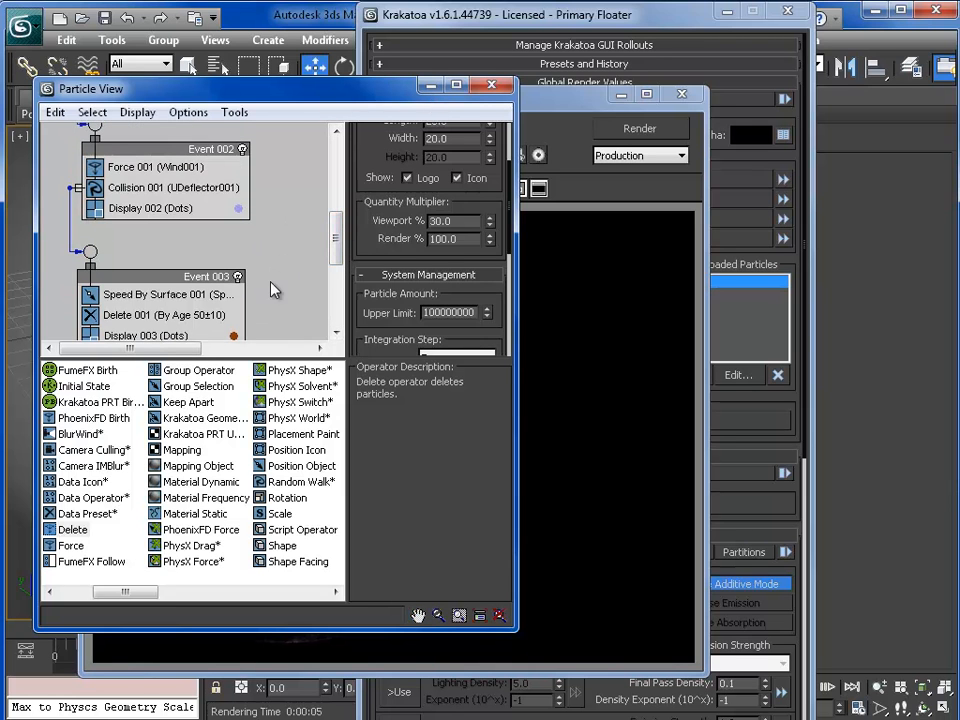
middle_click_drag(275, 290, 266, 257)
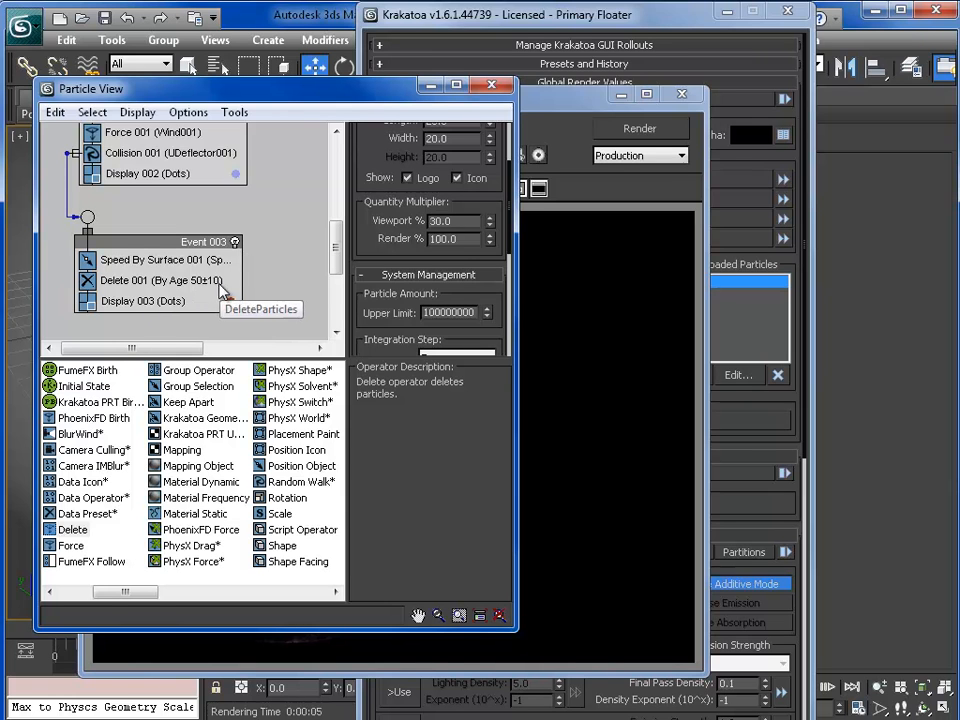
middle_click_drag(278, 284, 300, 270)
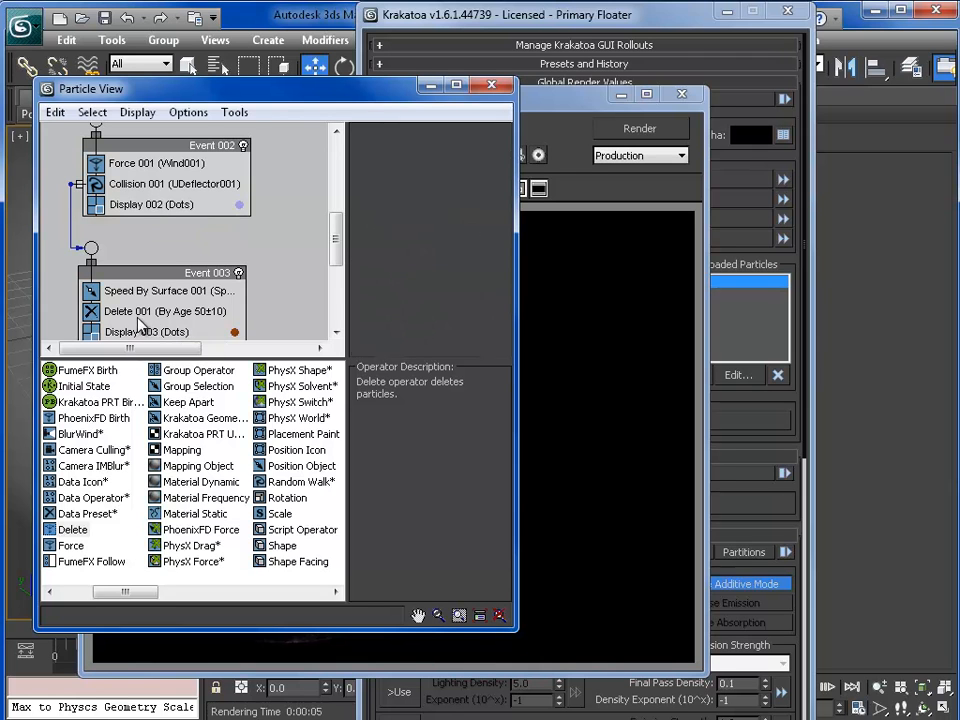
left_click(138, 315)
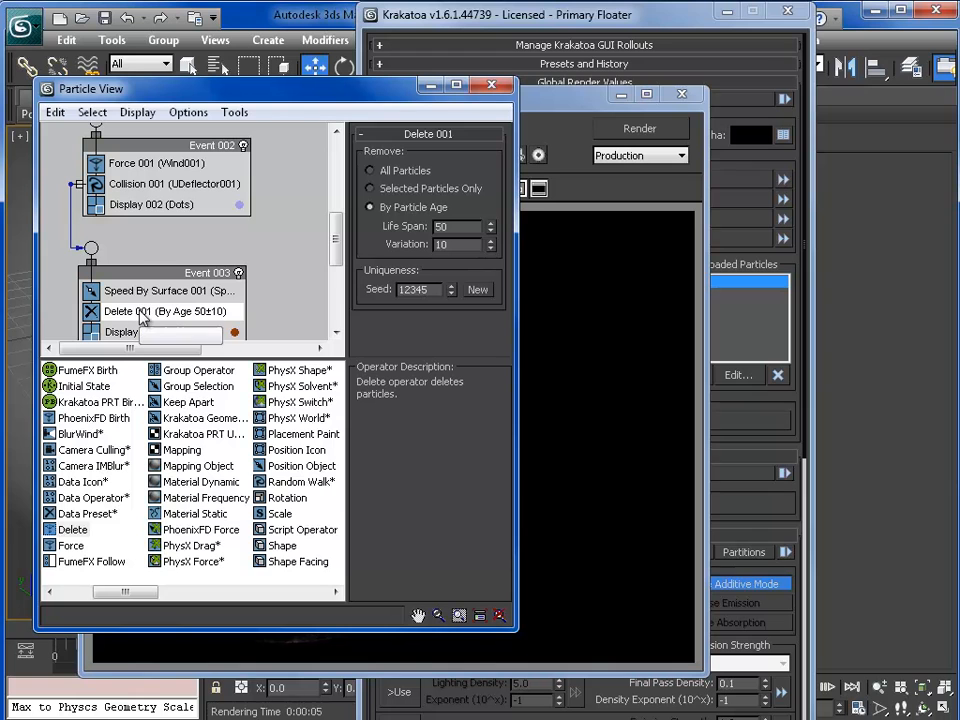
mouse_move(143, 316)
left_mouse_down()
mouse_move(150, 165)
mouse_move(150, 195)
left_mouse_up()
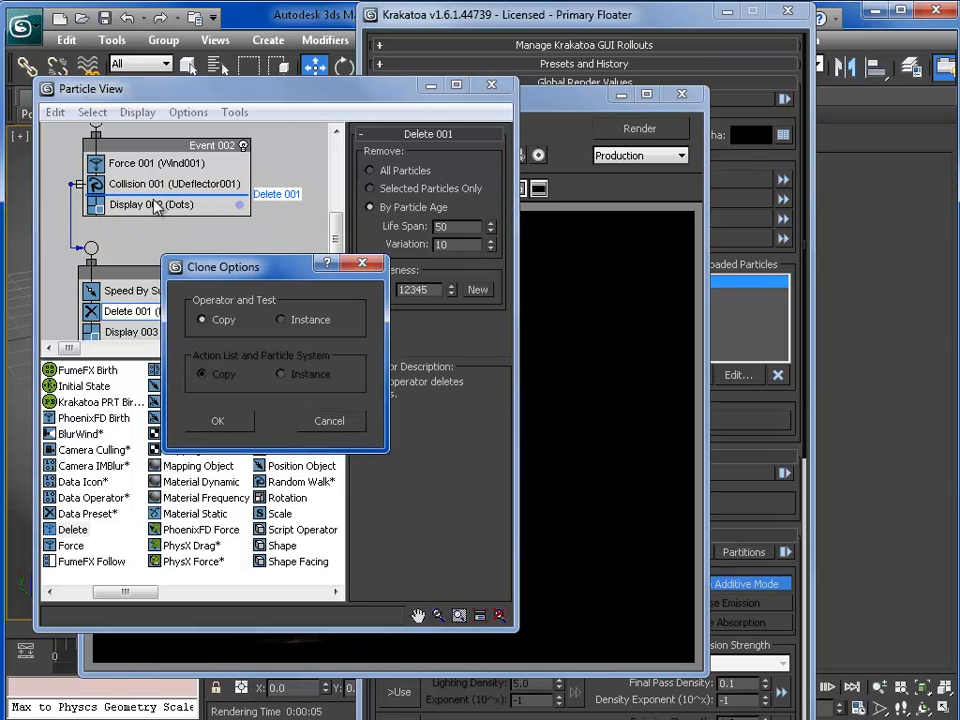
left_click(288, 320)
left_click(338, 424)
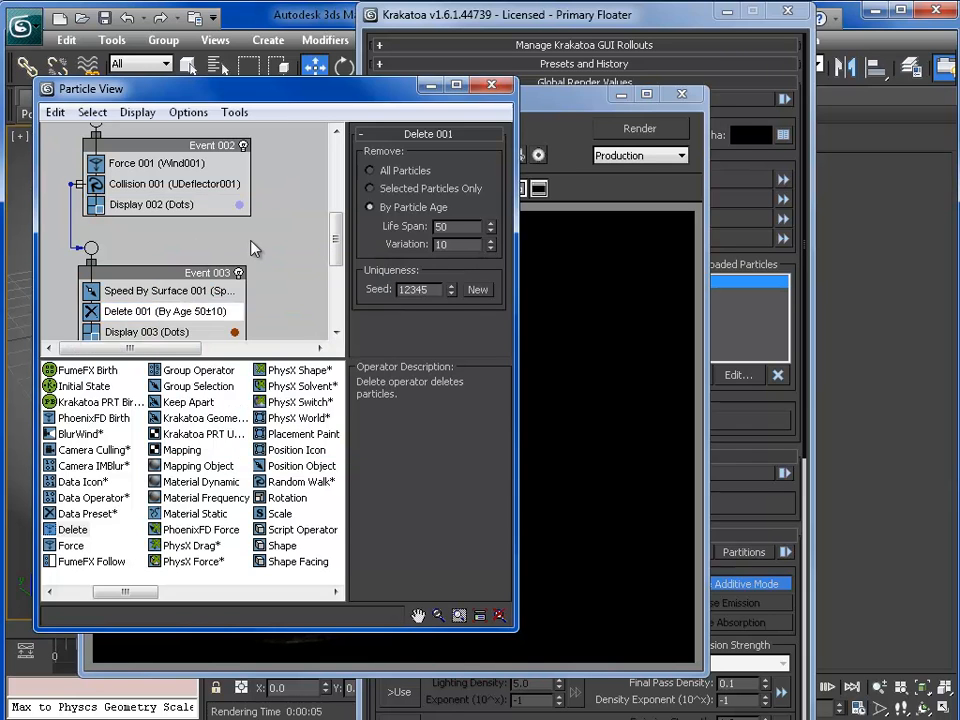
Open the Color override's MagmaFlow for editing and add a Curve function operator below the Blend node
left_click(429, 87)
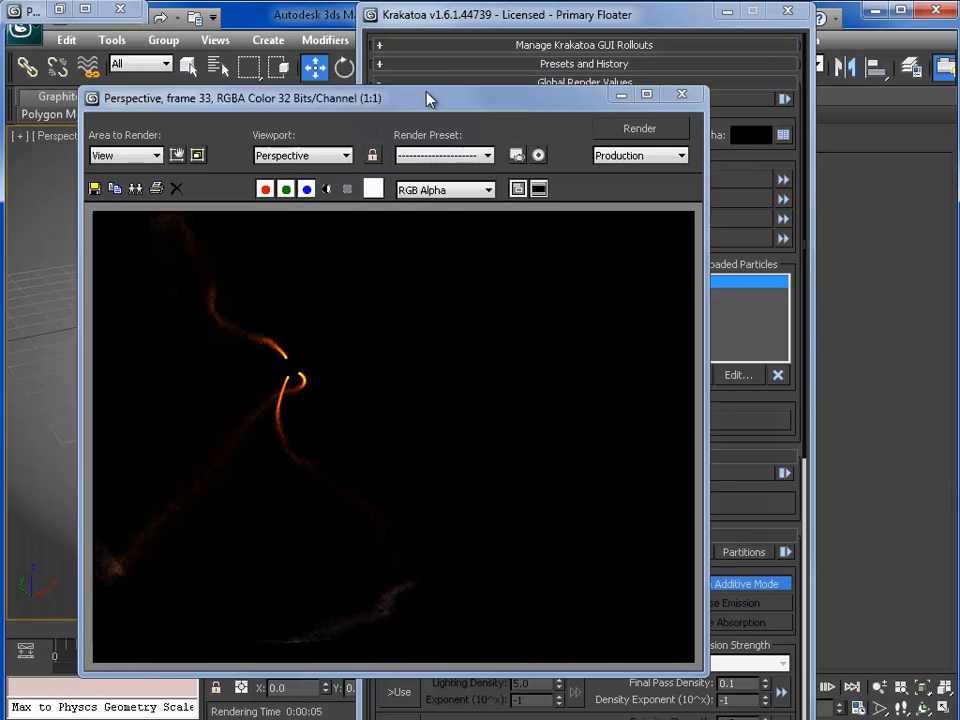
left_click(619, 98)
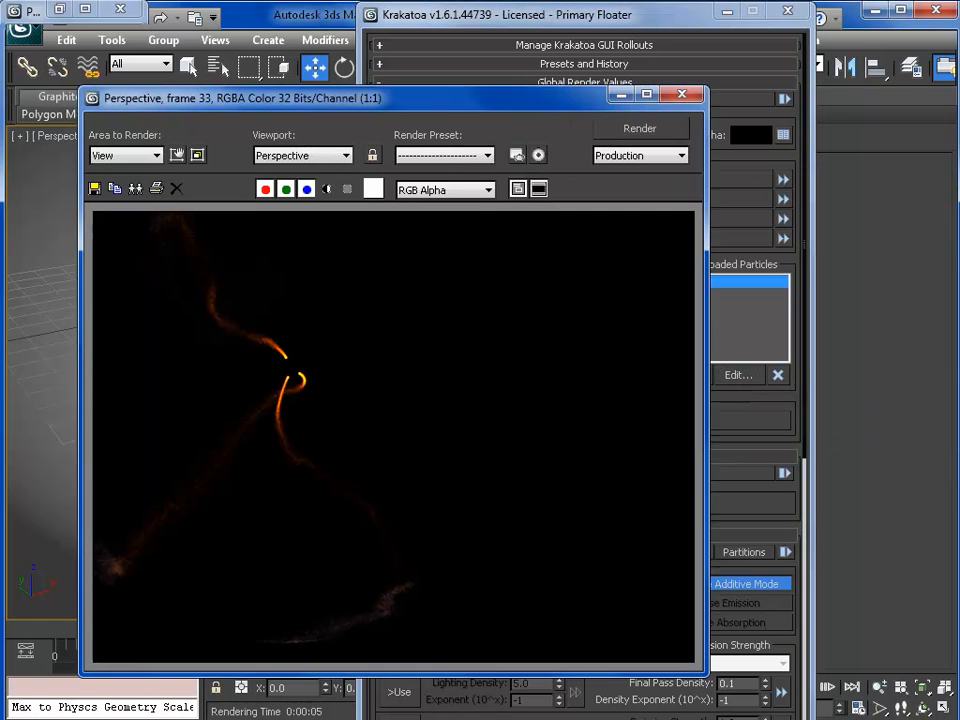
left_click(738, 375)
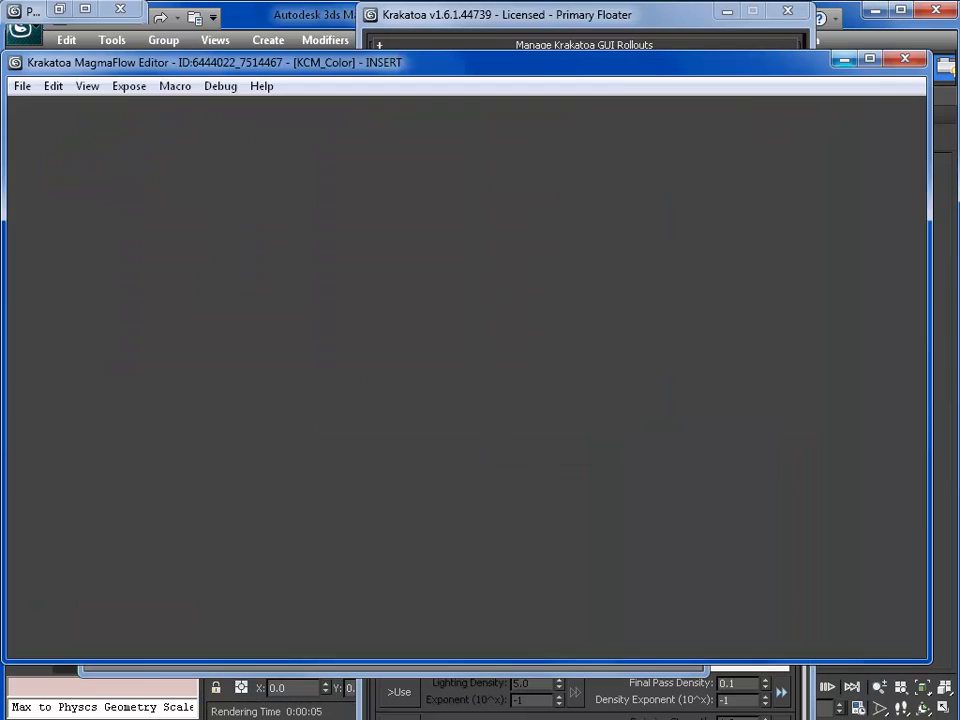
middle_click_drag(493, 374, 474, 433)
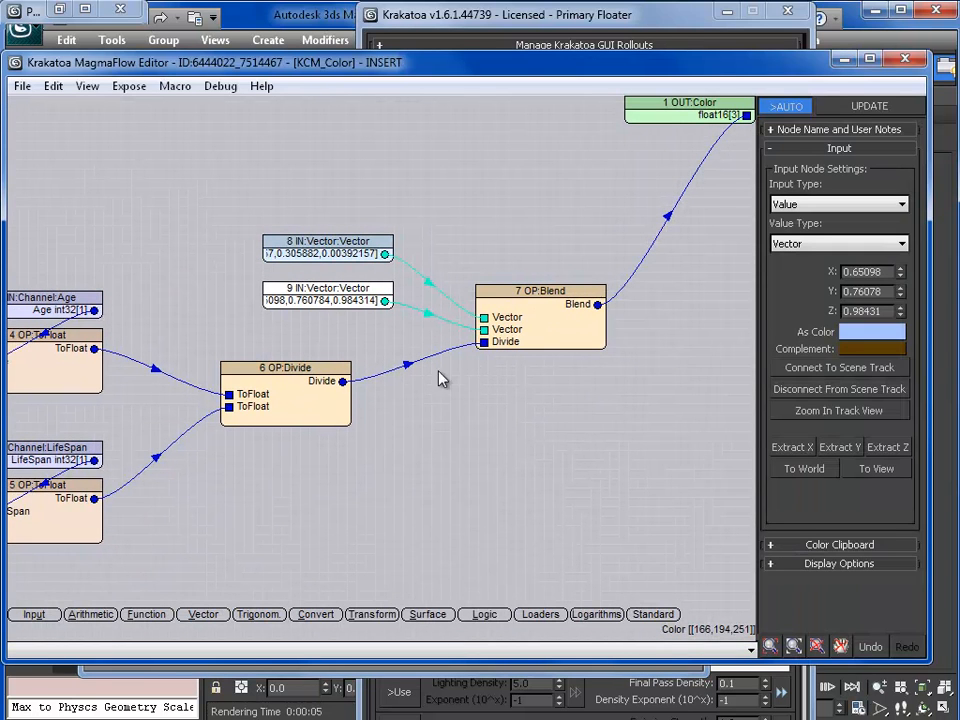
left_click(497, 418)
right_click(455, 393)
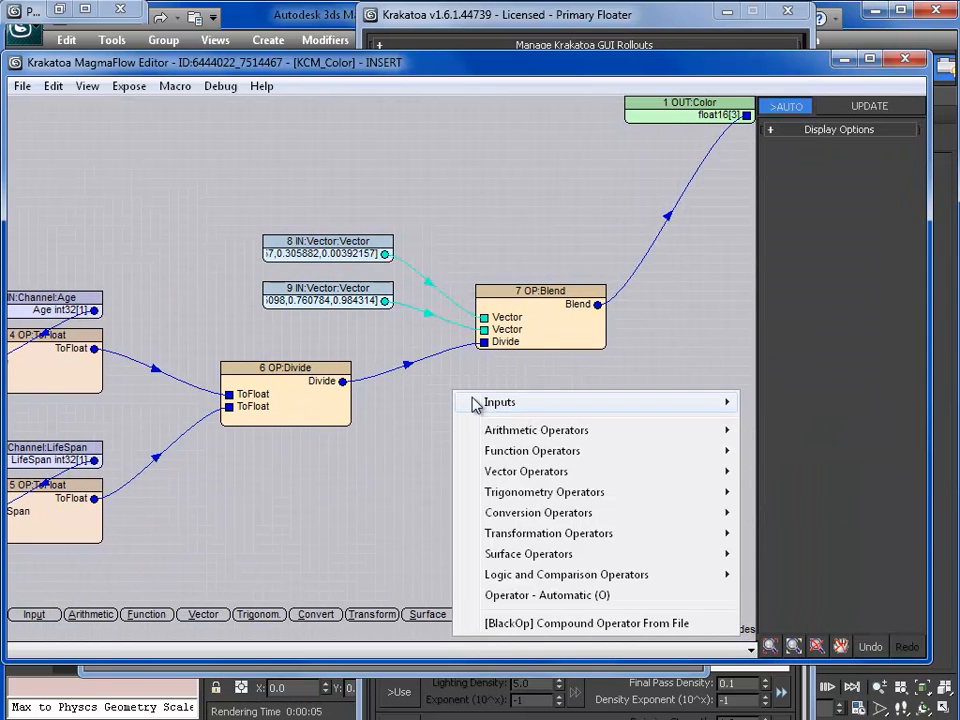
mouse_move(477, 430)
mouse_move(482, 453)
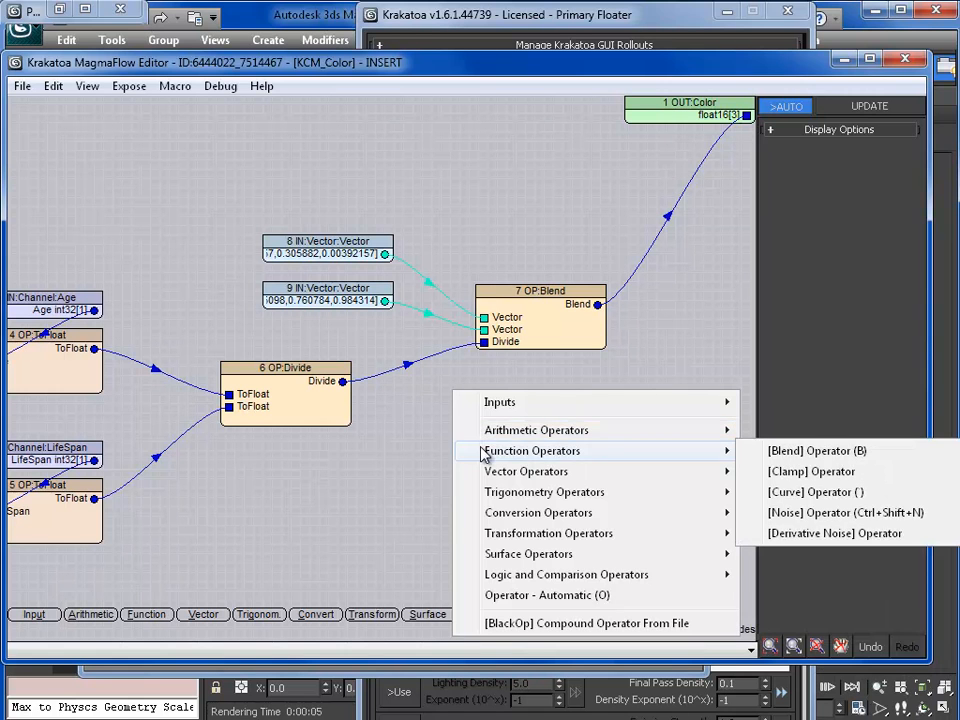
left_click(790, 491)
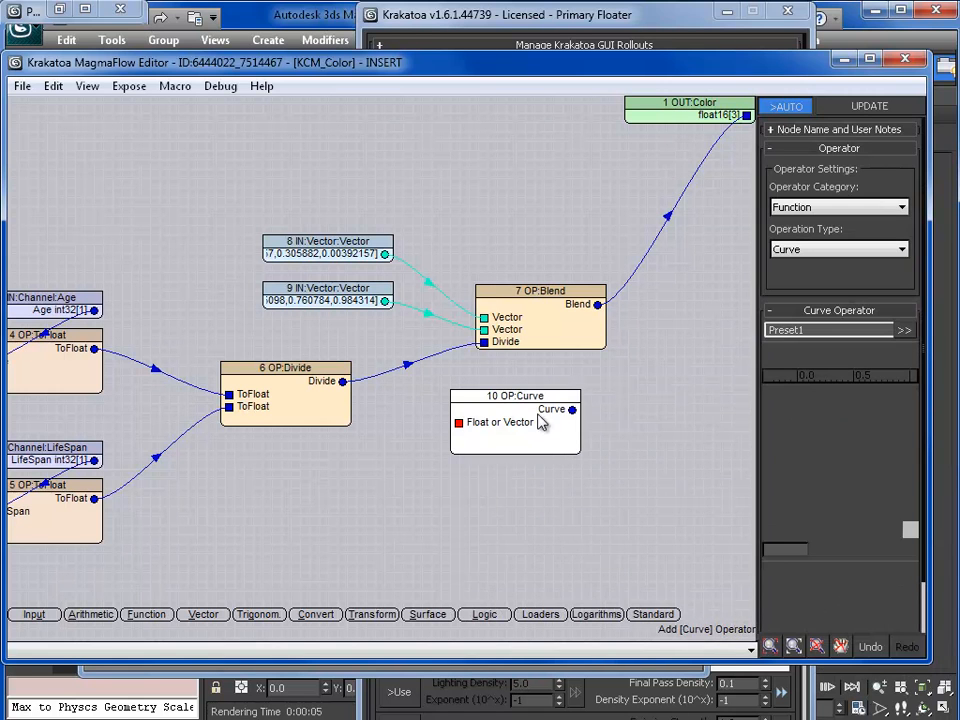
Route the Divide output through the Curve operator into the Blend's third input, and place the Curve node between them
left_click_drag(343, 382, 476, 427)
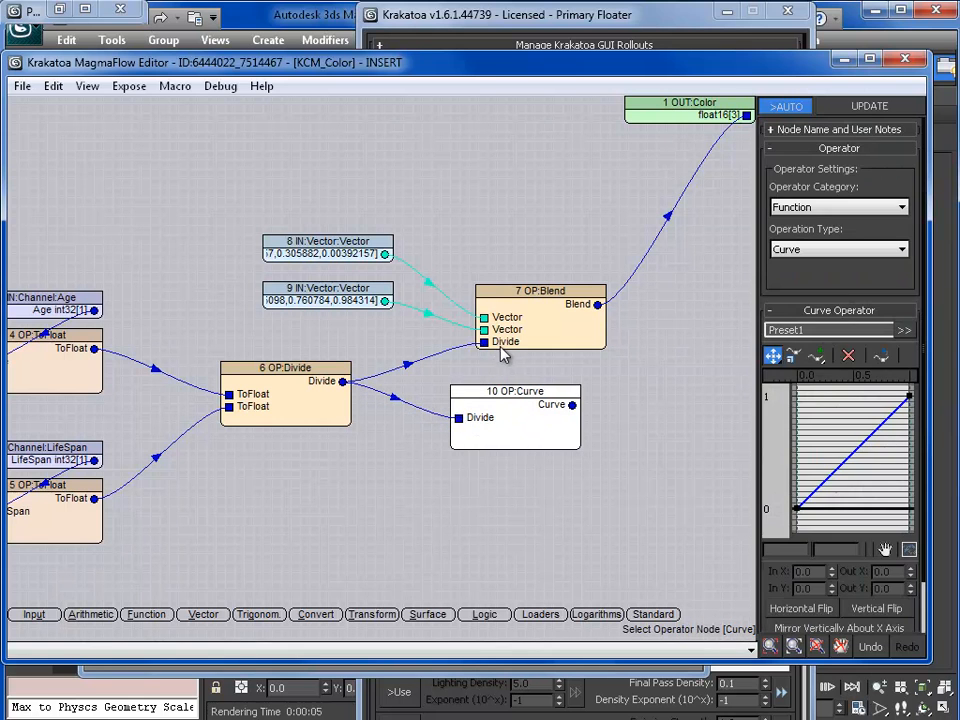
left_click_drag(499, 347, 507, 347)
left_click_drag(572, 401, 387, 300)
left_click_drag(476, 314, 386, 256)
left_click_drag(591, 301, 746, 116)
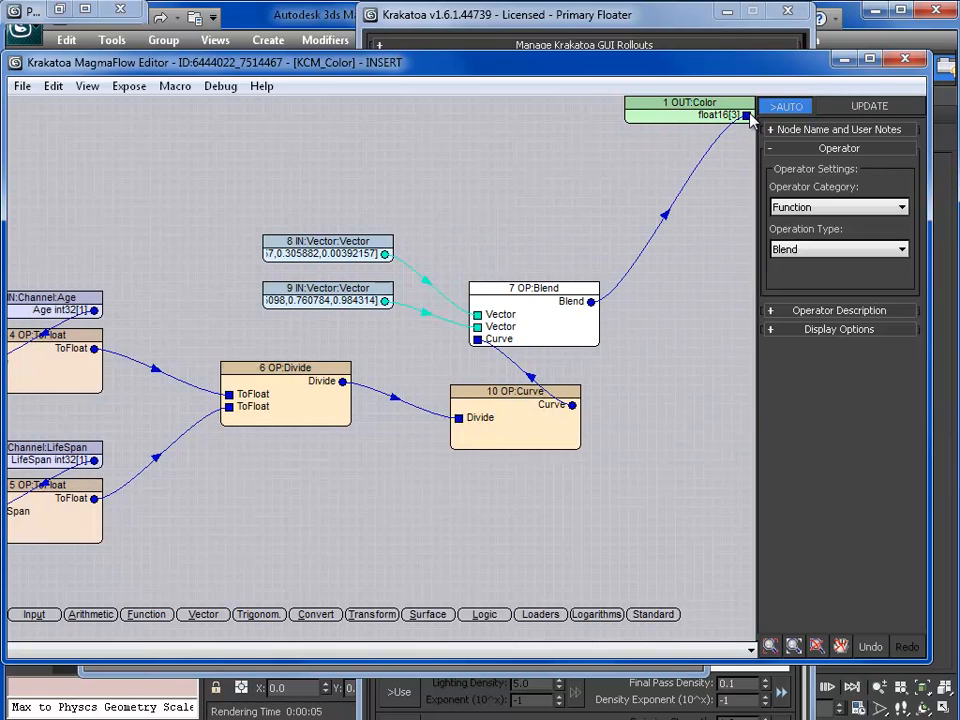
left_click_drag(526, 407, 479, 388)
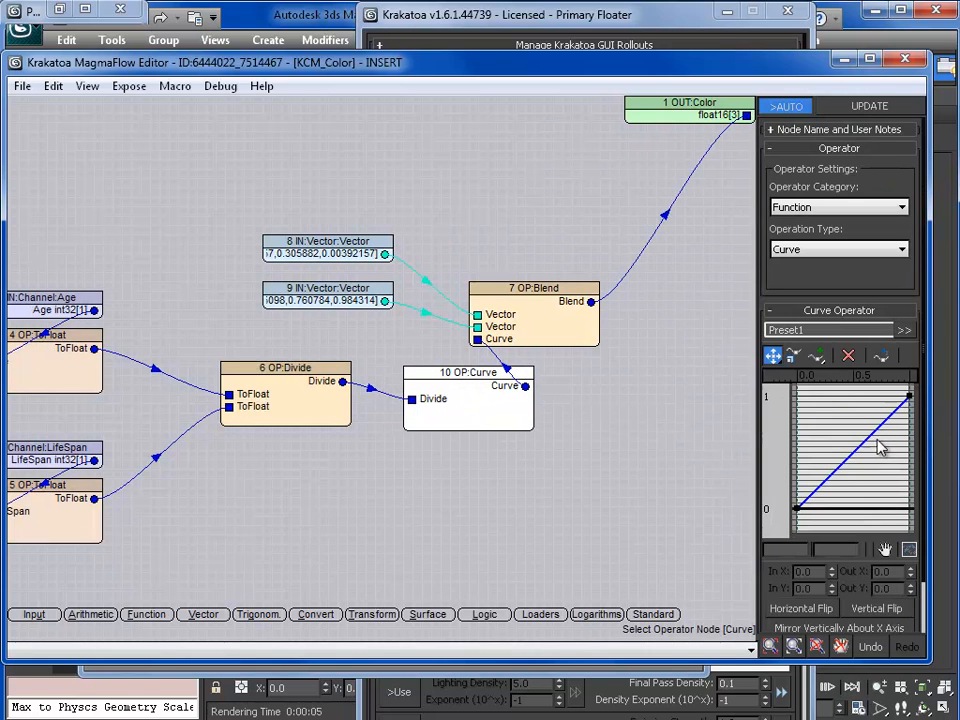
Insert a point on the Curve operator's line, make it Bezier-Smooth and move it to about 0.73, 0.23
left_click(816, 355)
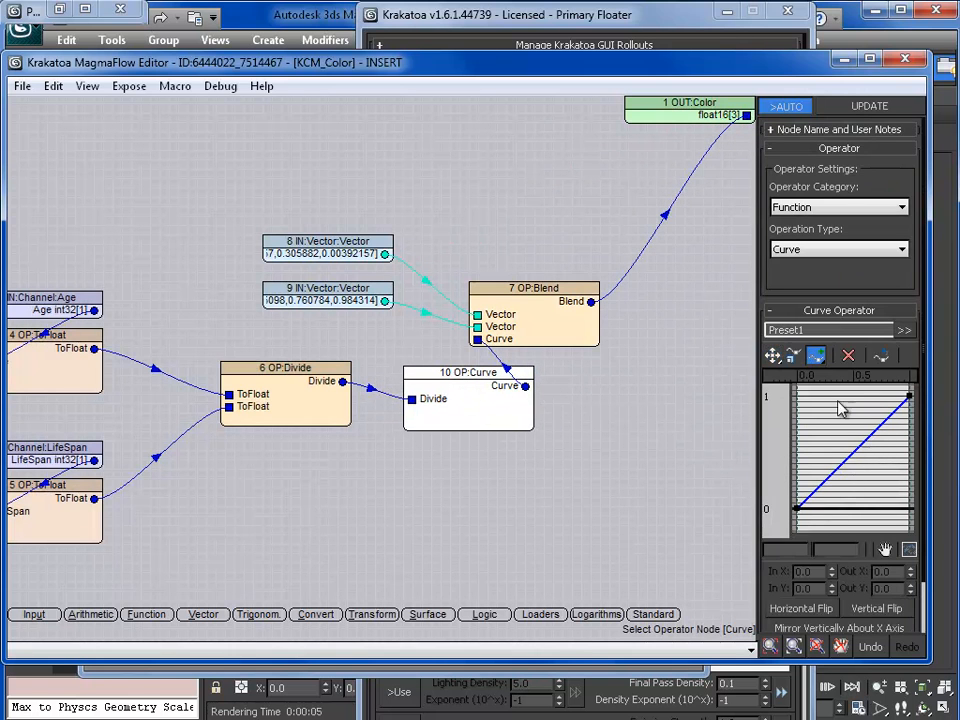
left_click(772, 355)
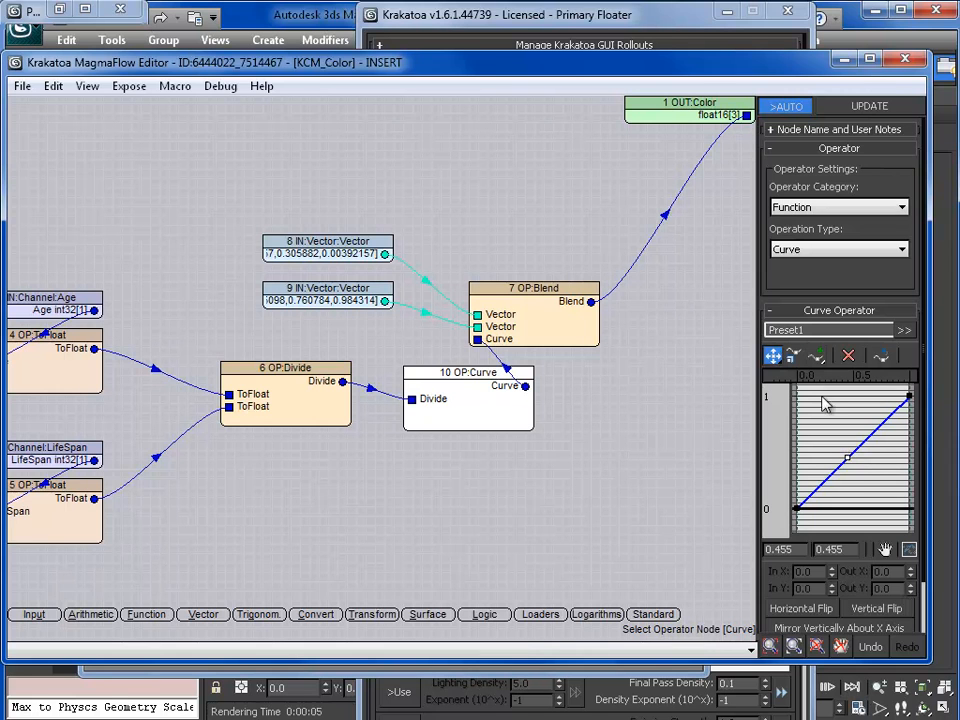
left_click_drag(848, 452, 866, 478)
right_click(866, 478)
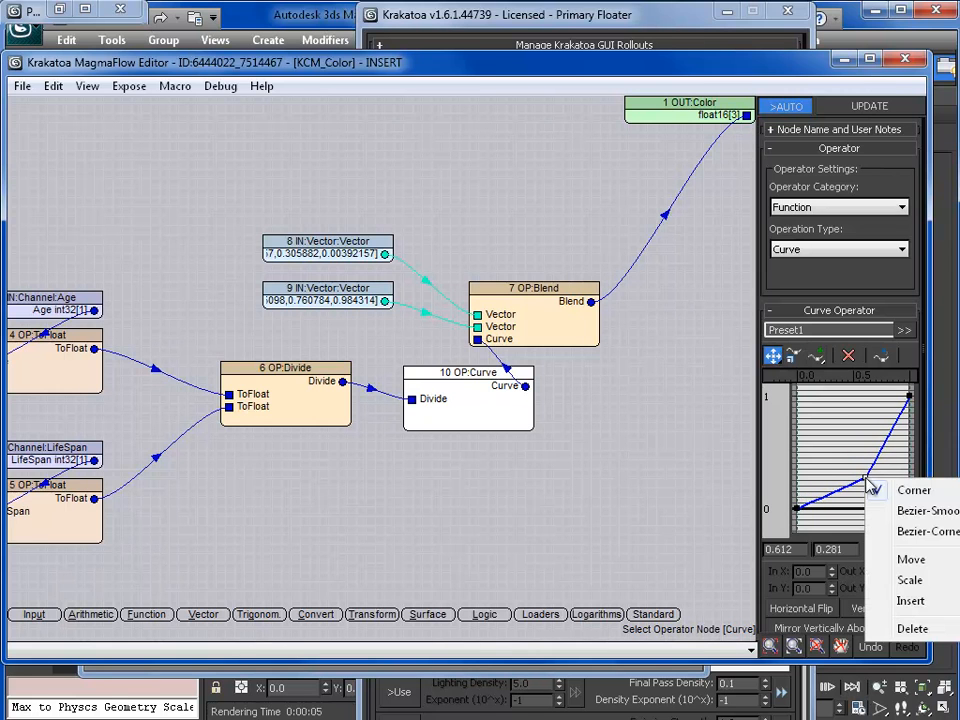
left_click(924, 511)
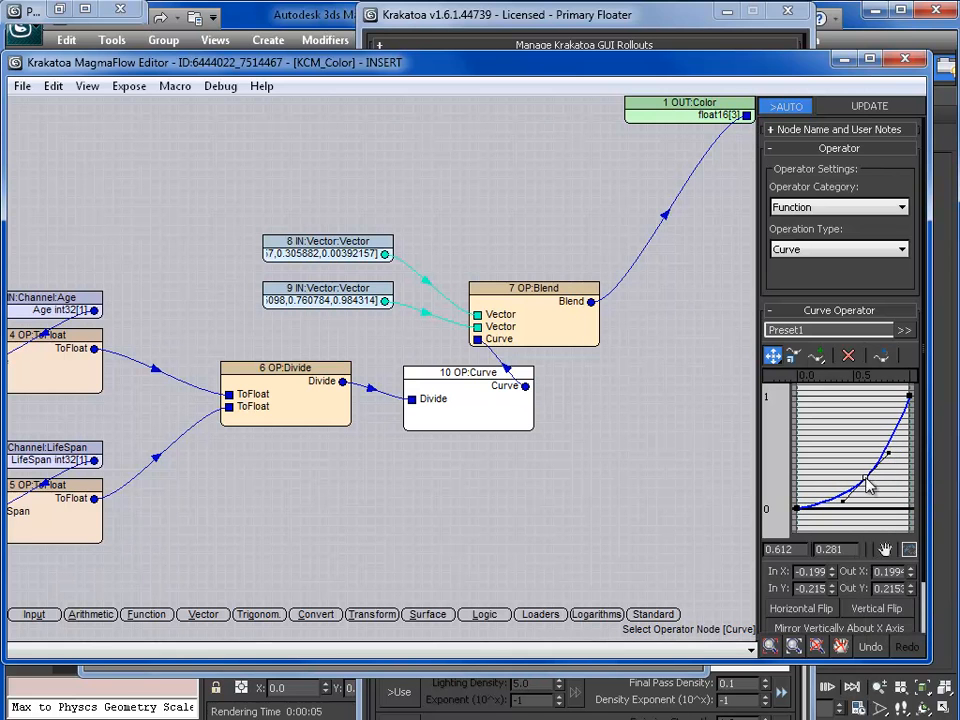
left_click_drag(880, 474, 893, 480)
Set the per-second rate of Spawn 001 in Event 001 to 1000
left_click(841, 60)
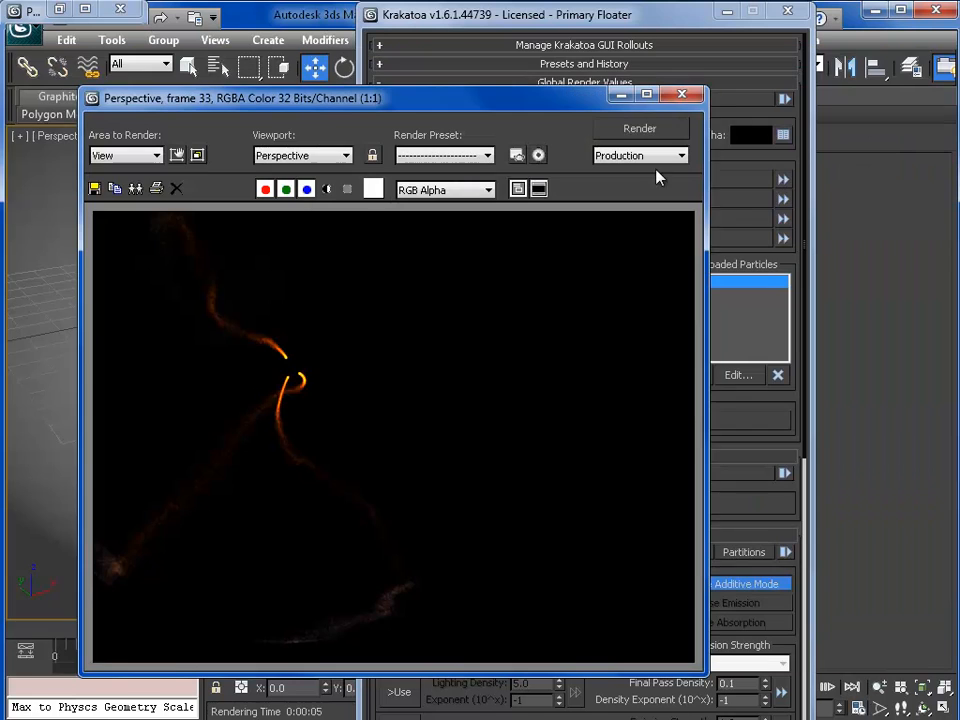
left_click_drag(435, 103, 579, 16)
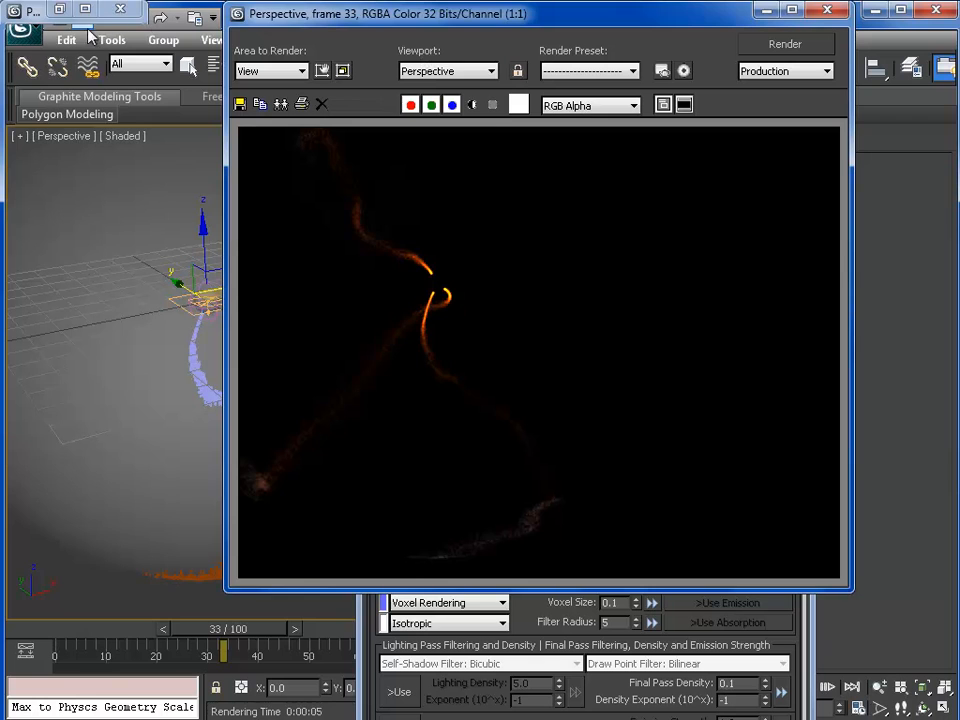
left_click(60, 10)
middle_click_drag(282, 276, 282, 266)
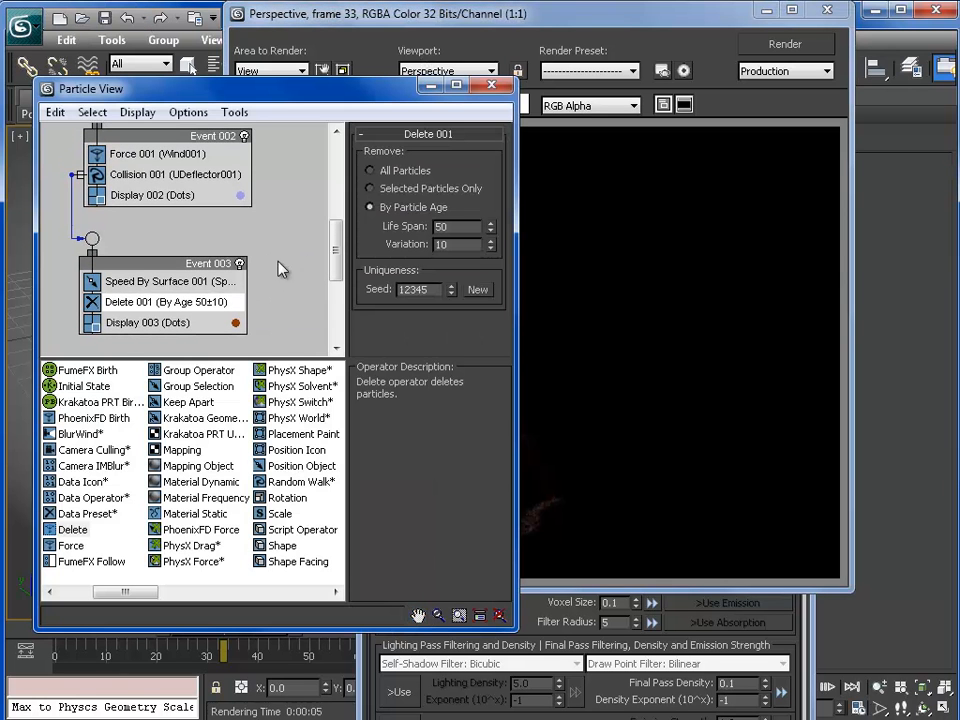
middle_click_drag(283, 184, 283, 341)
left_click(192, 220)
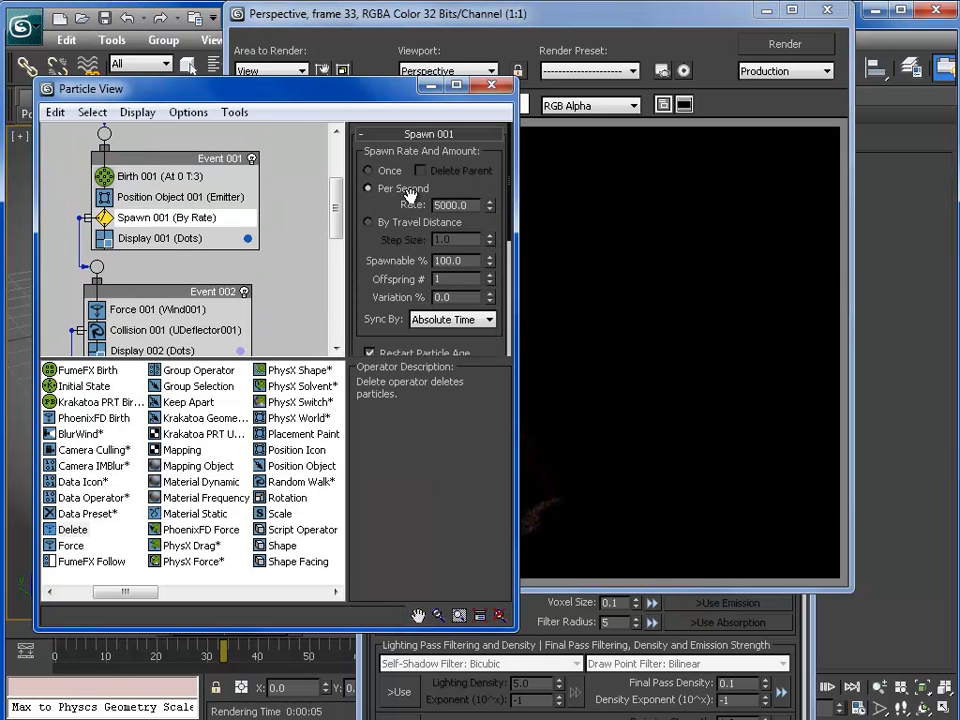
type("1")
left_click_drag(441, 205, 377, 204)
key("Return")
Set the Life Span of Delete 001 in Event 003 to 40 and render frame 33
scroll(306, 180, "down", 5)
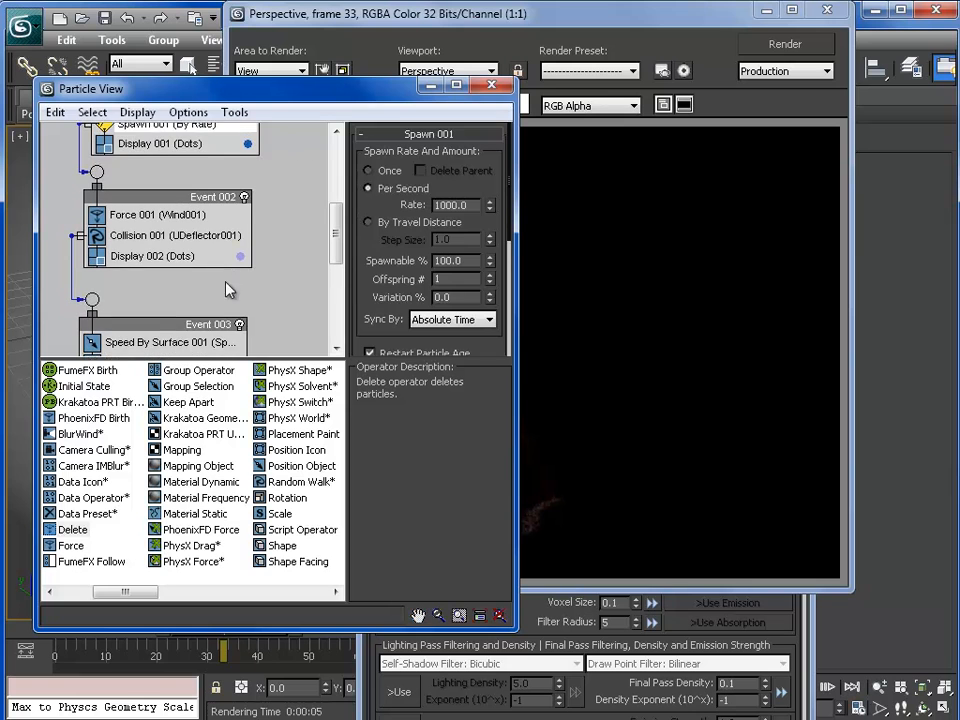
scroll(300, 230, "down", 3)
left_click(129, 255)
left_click(154, 299)
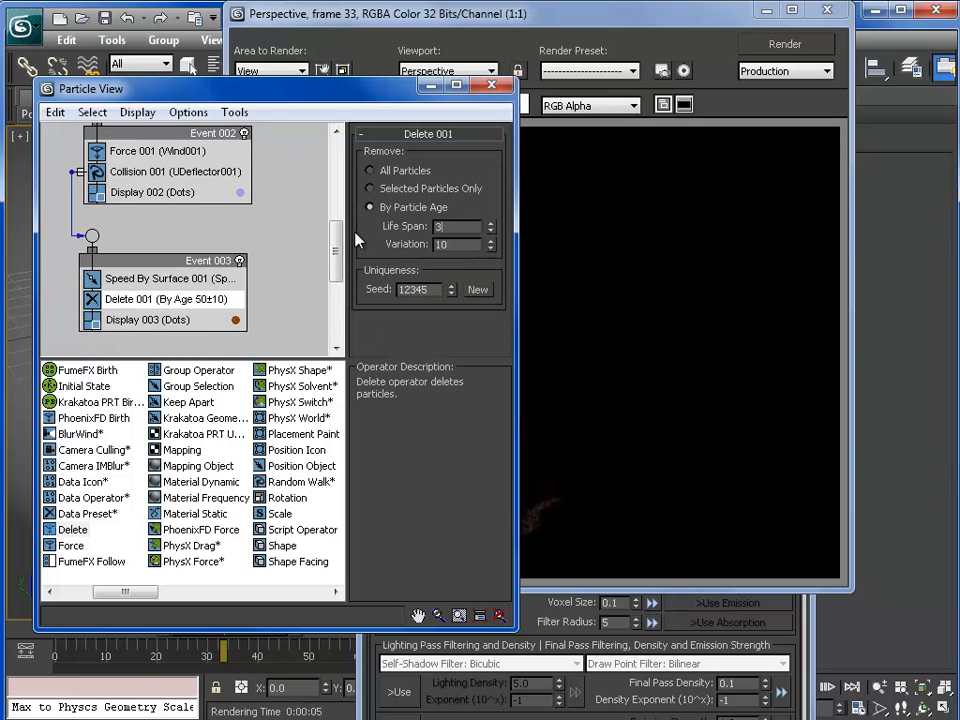
type("40")
left_click(428, 88)
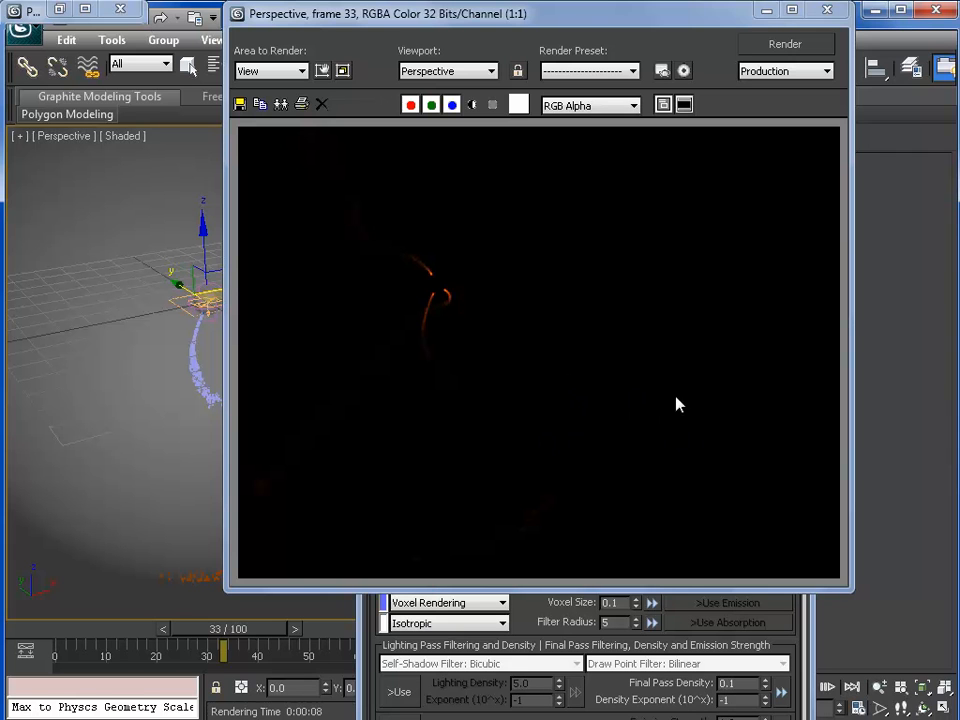
Close the rendered frame and set the Amount of Birth 001 in Event 001 to 1
left_click(827, 10)
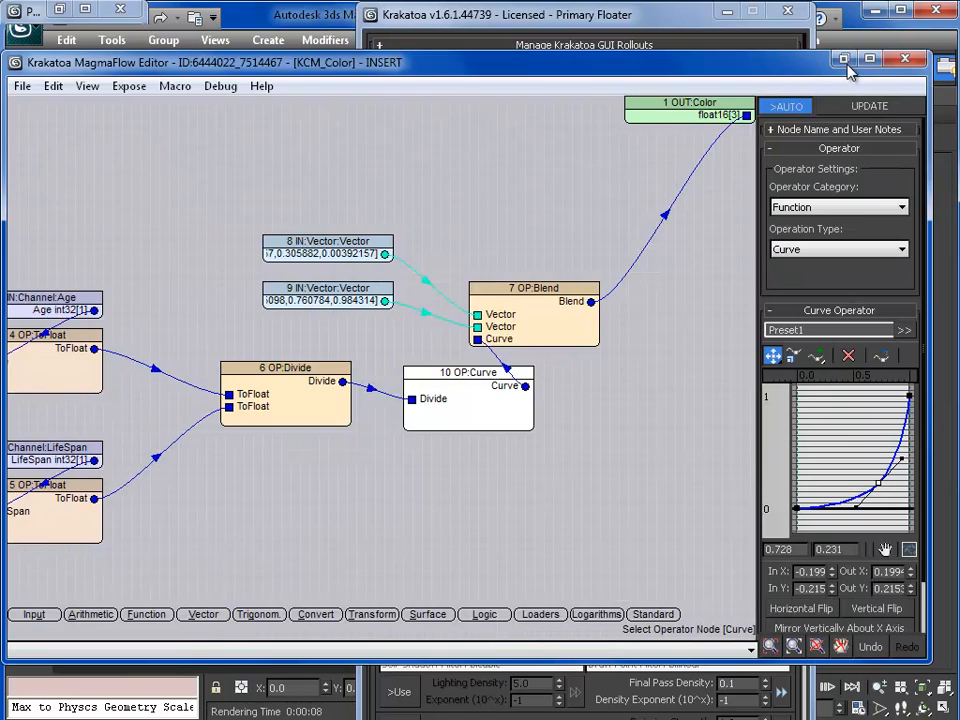
left_click(845, 62)
left_click(52, 20)
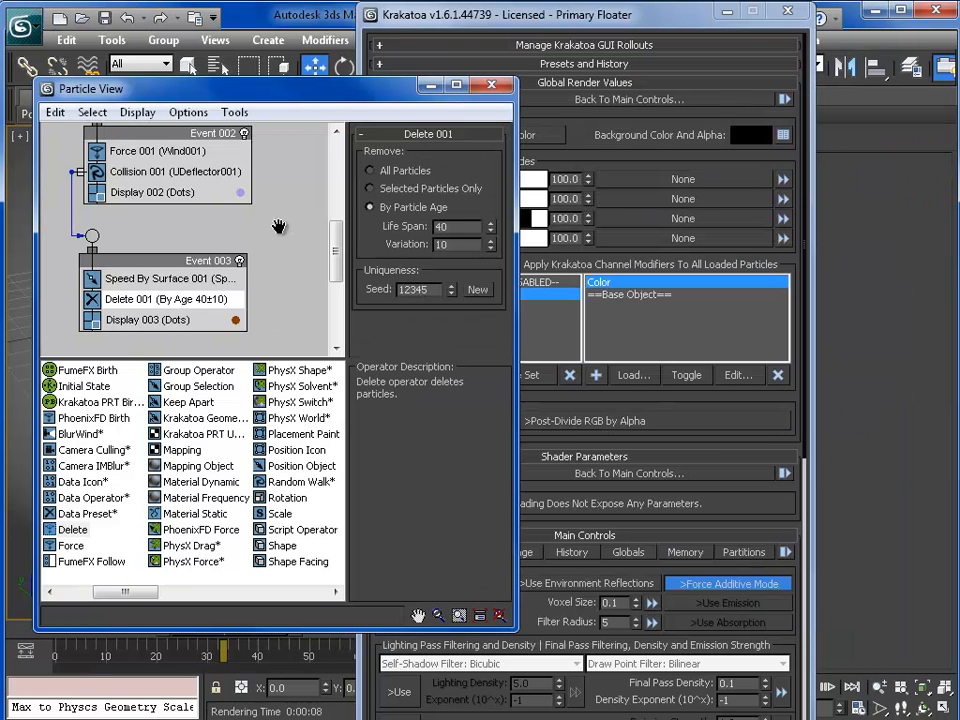
middle_click_drag(278, 227, 273, 335)
left_click(150, 127)
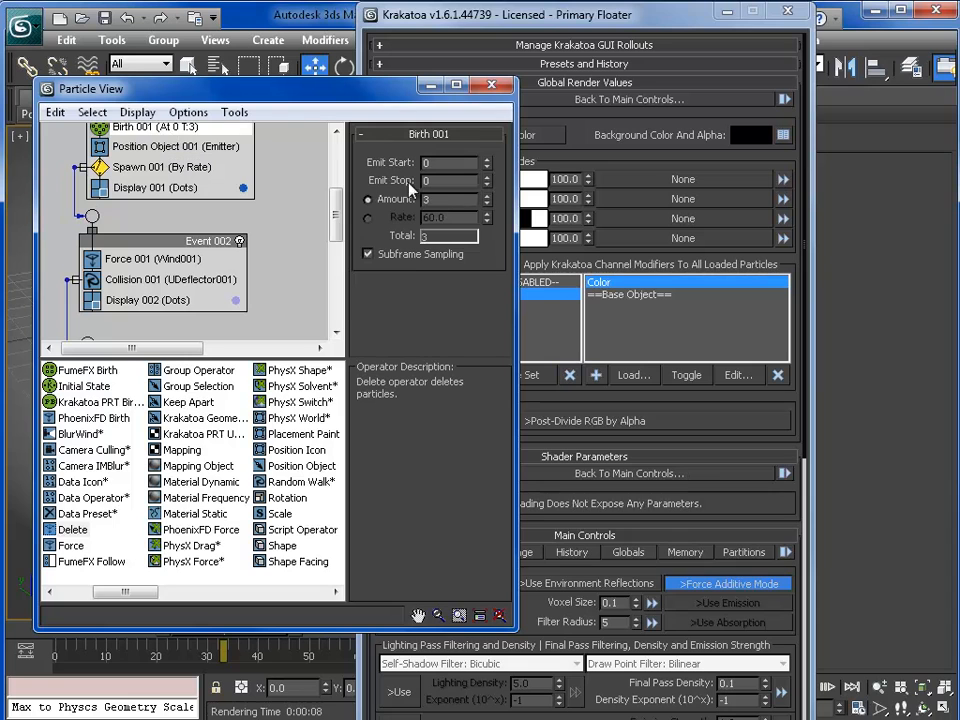
key("Return")
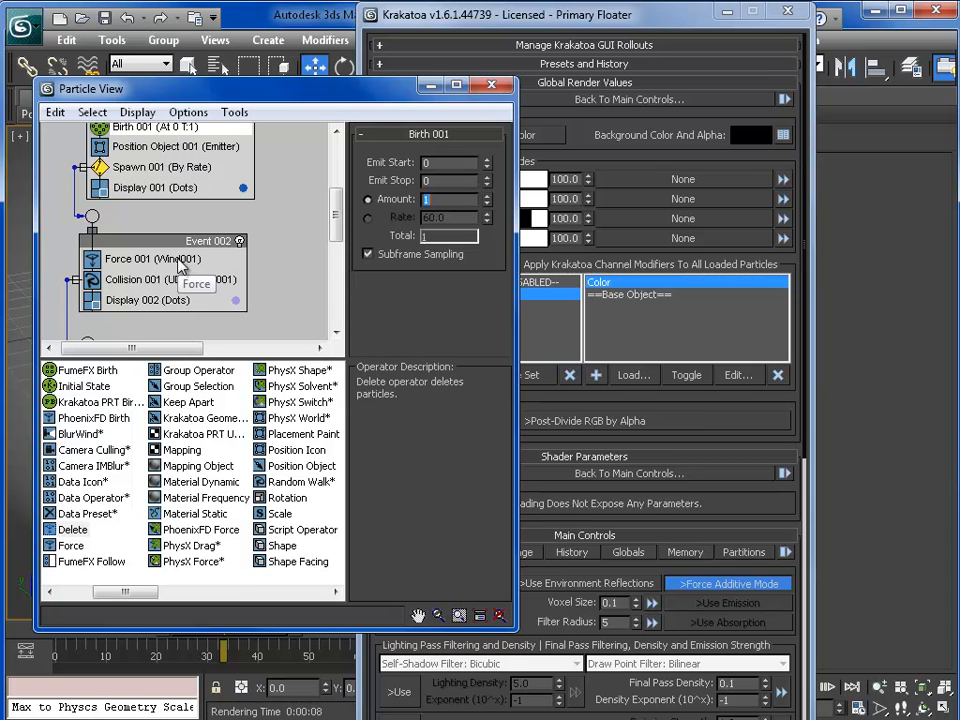
Set the per-second rate of Spawn 001 to 5000 and render frame 33 again
left_click(153, 169)
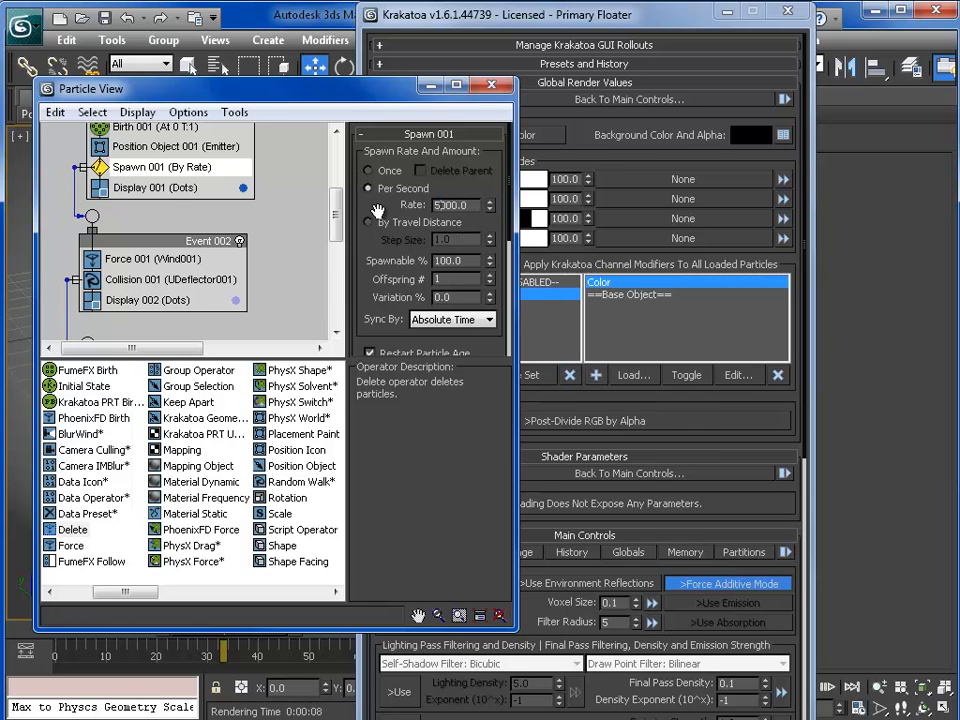
left_click(431, 86)
key("shift+q")
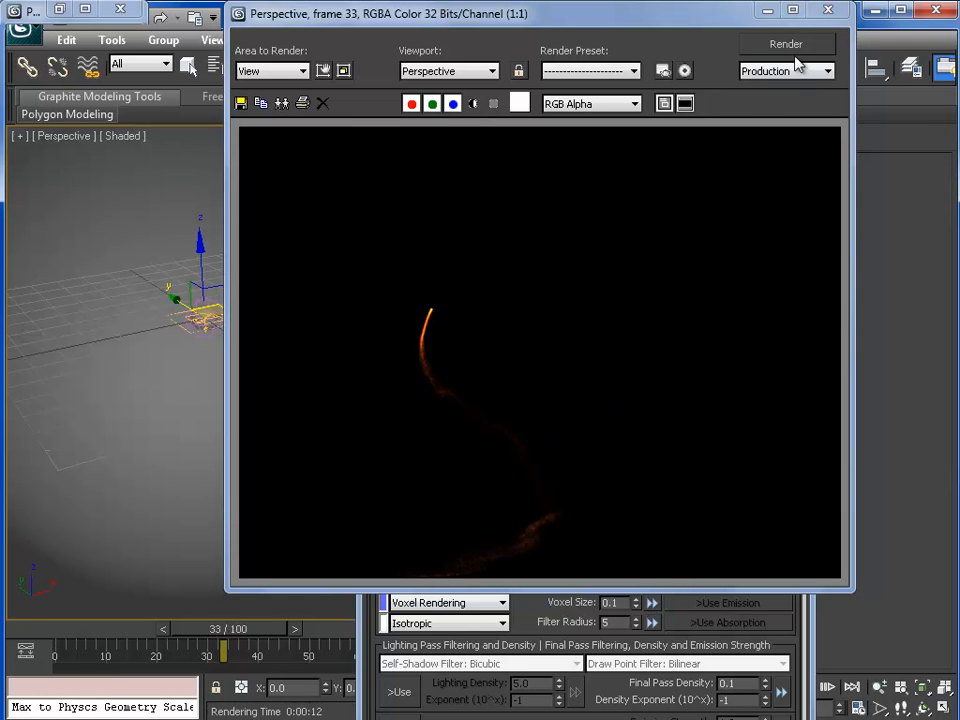
left_click(828, 10)
Reshape the Curve operator's line by moving its middle point to about 0.22, 0.79
mouse_move(249, 397)
middle_mouse_down()
mouse_move(244, 390)
mouse_move(254, 401)
middle_mouse_up()
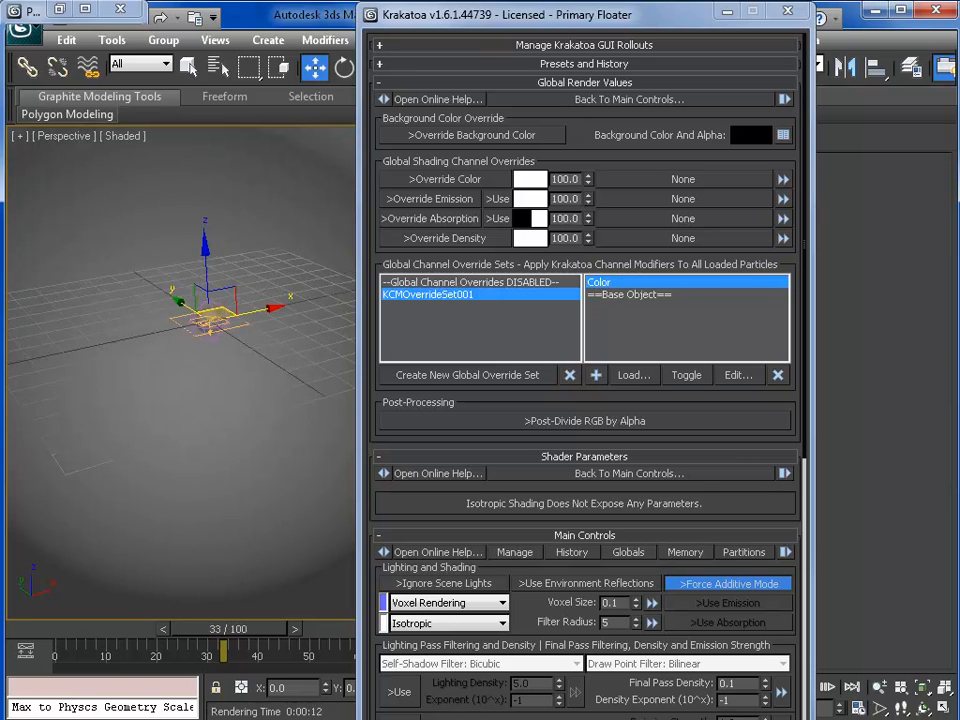
left_click(340, 718)
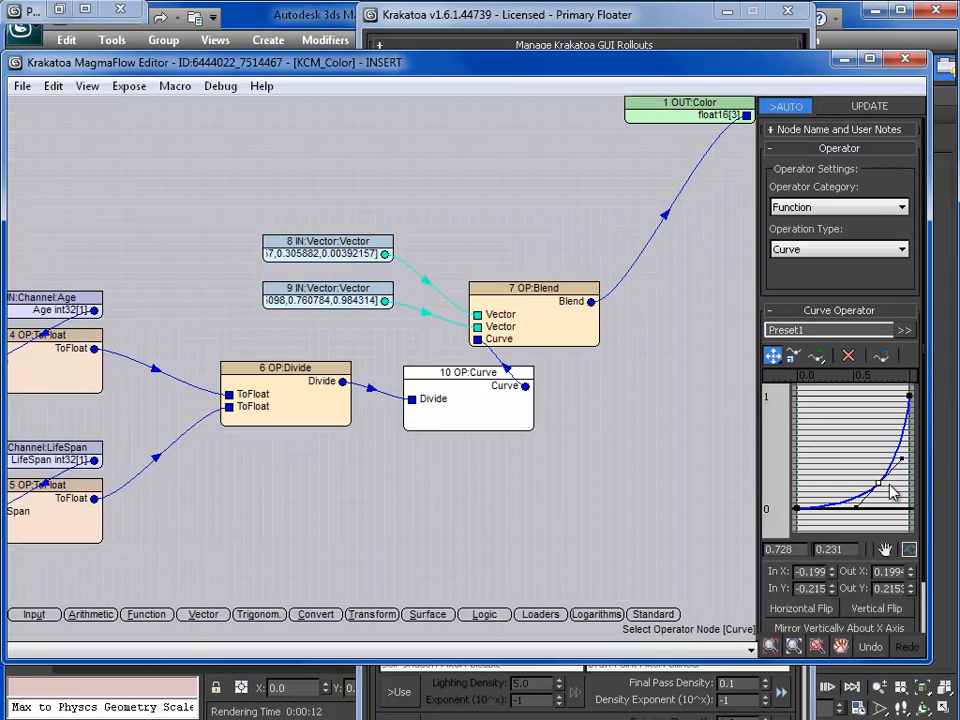
left_click_drag(878, 483, 847, 452)
left_click_drag(826, 433, 818, 425)
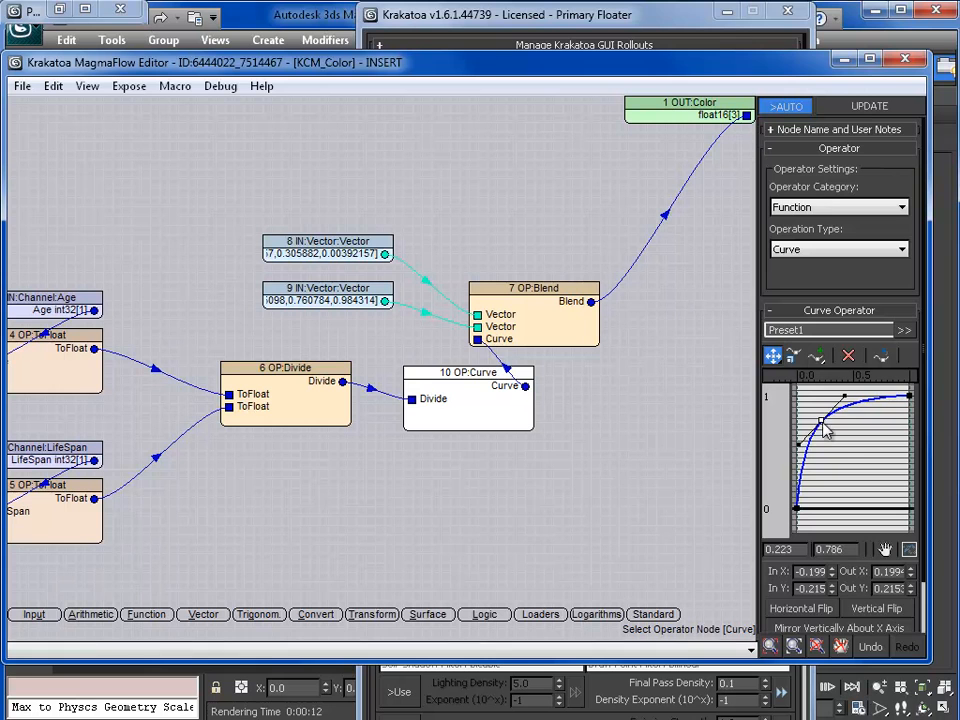
Render frame 33 with the reshaped color curve and close the rendered frame
left_click(843, 60)
key("shift+q")
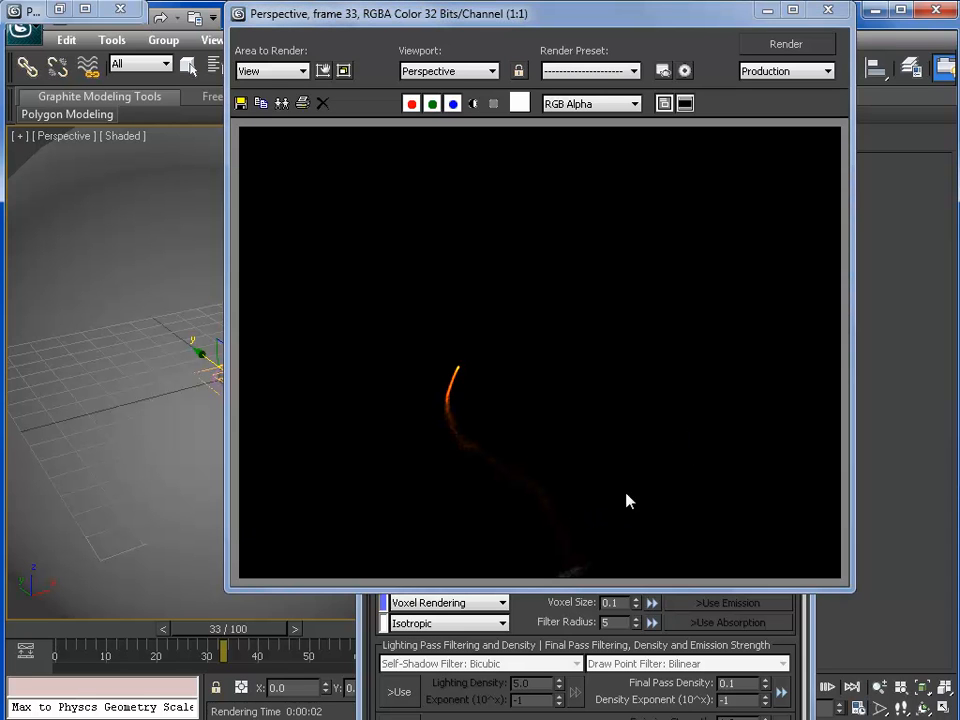
left_click(828, 9)
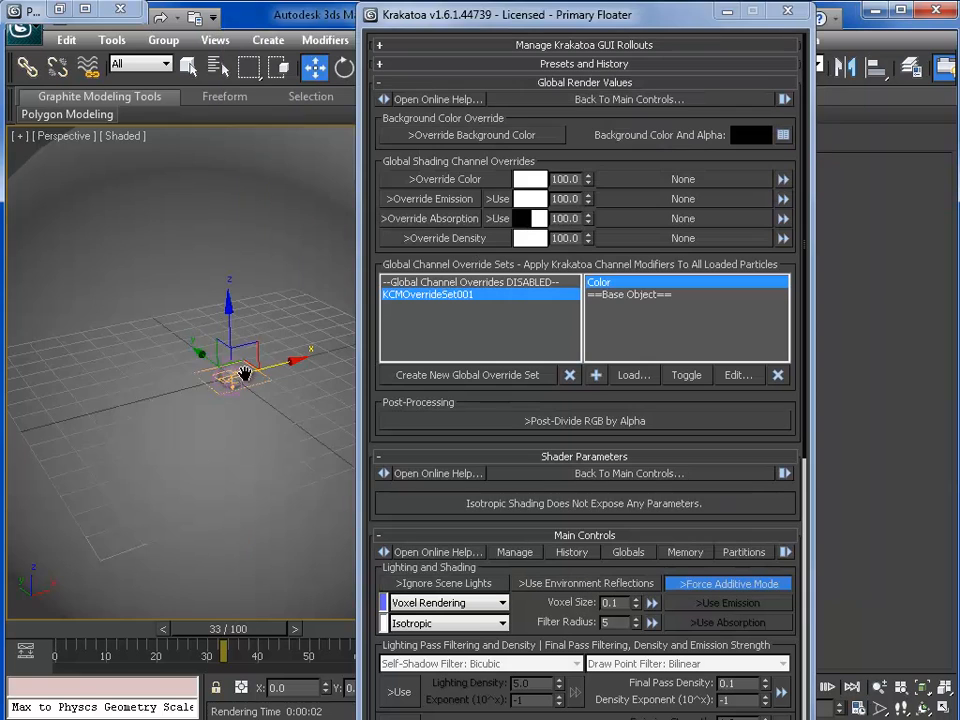
Reframe the perspective view closer on the particle trail, render frame 33 again and close the result
middle_click_drag(245, 373, 219, 228)
scroll(244, 300, "up", 5)
middle_click_drag(244, 300, 283, 339)
scroll(250, 300, "down", 5)
key("shift+q")
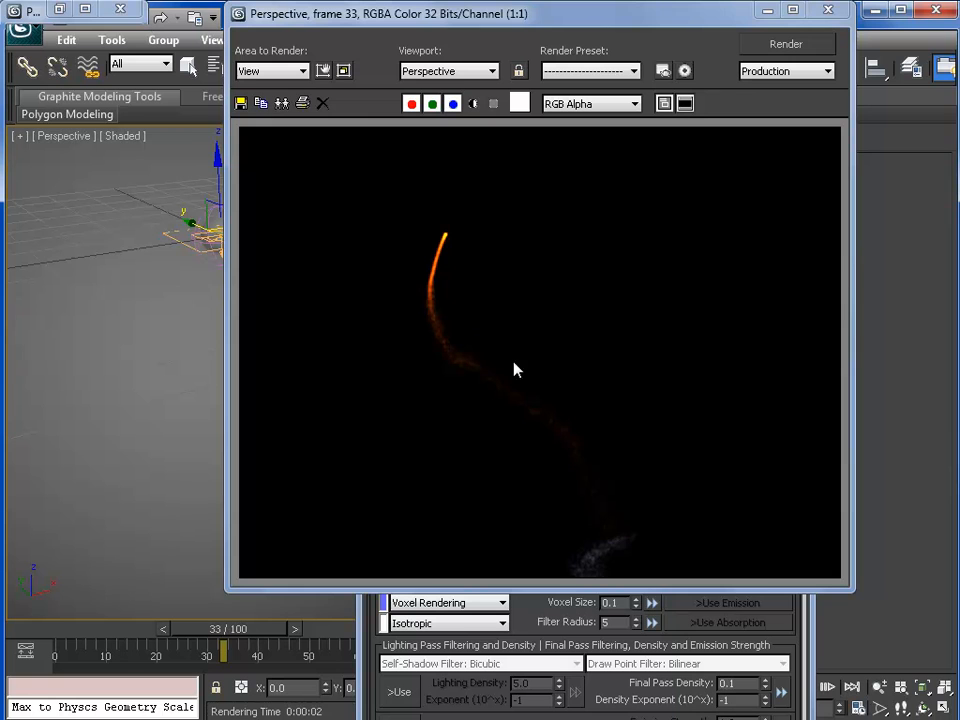
left_click(830, 8)
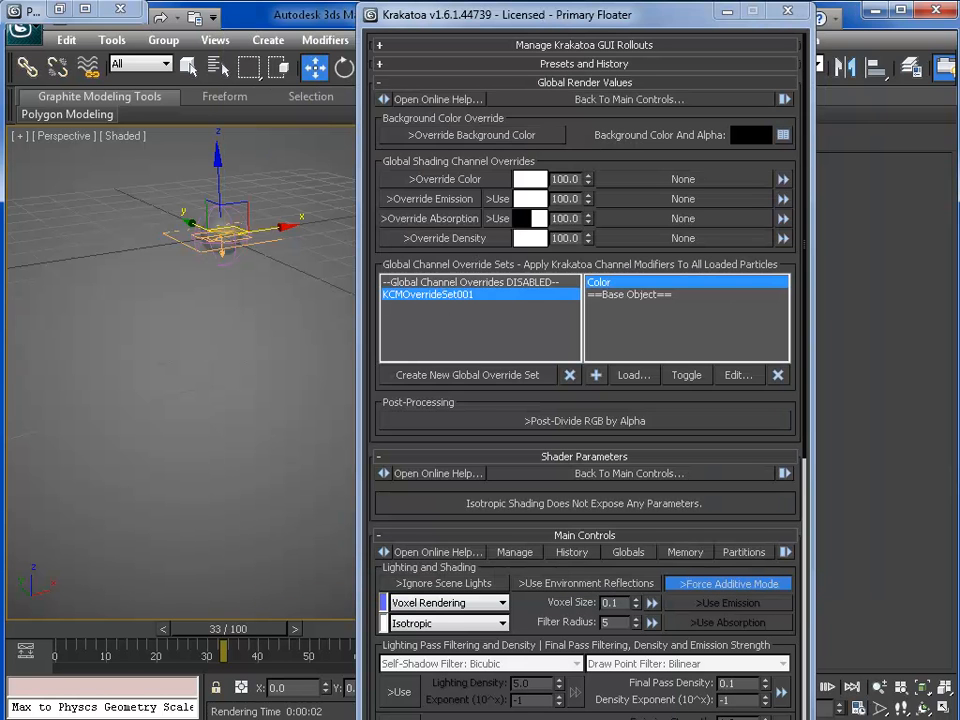
Clone Delete 001 as an instance between Collision 001 and Display 002, and render frame 33
left_click(64, 8)
middle_click_drag(264, 298, 277, 171)
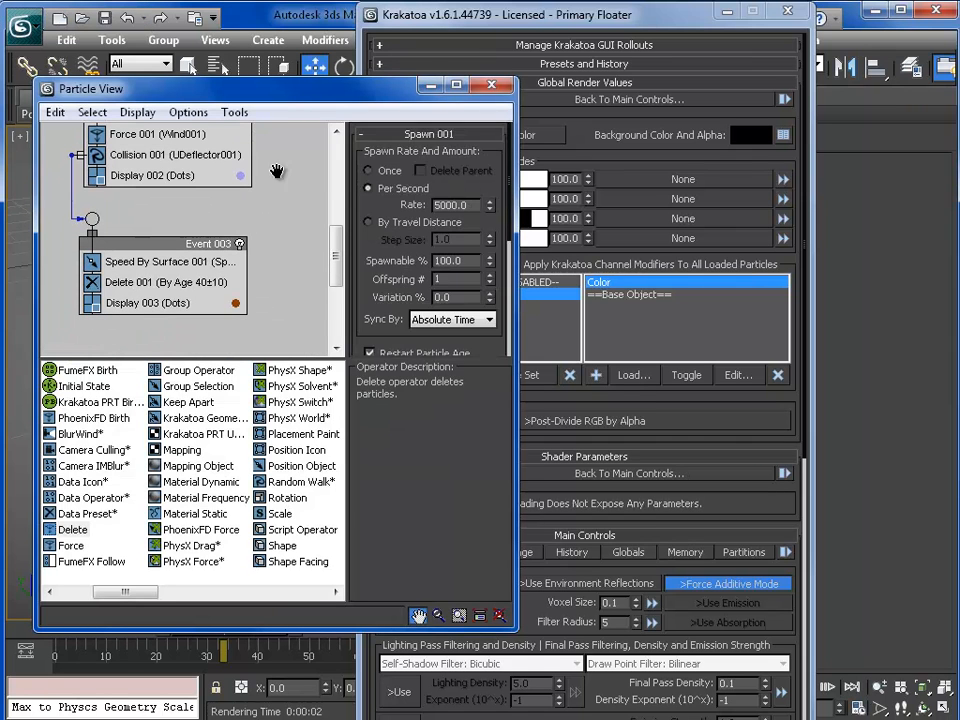
mouse_move(160, 282)
left_mouse_down()
mouse_move(152, 262)
mouse_move(165, 172)
left_mouse_up()
left_click(283, 321)
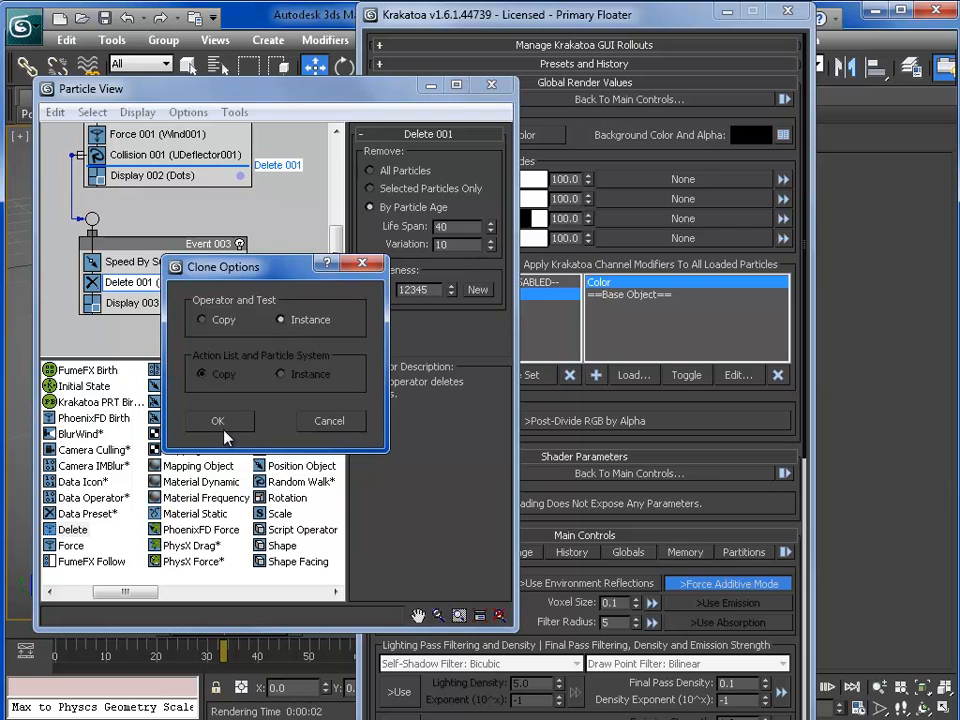
left_click(217, 420)
left_click(431, 86)
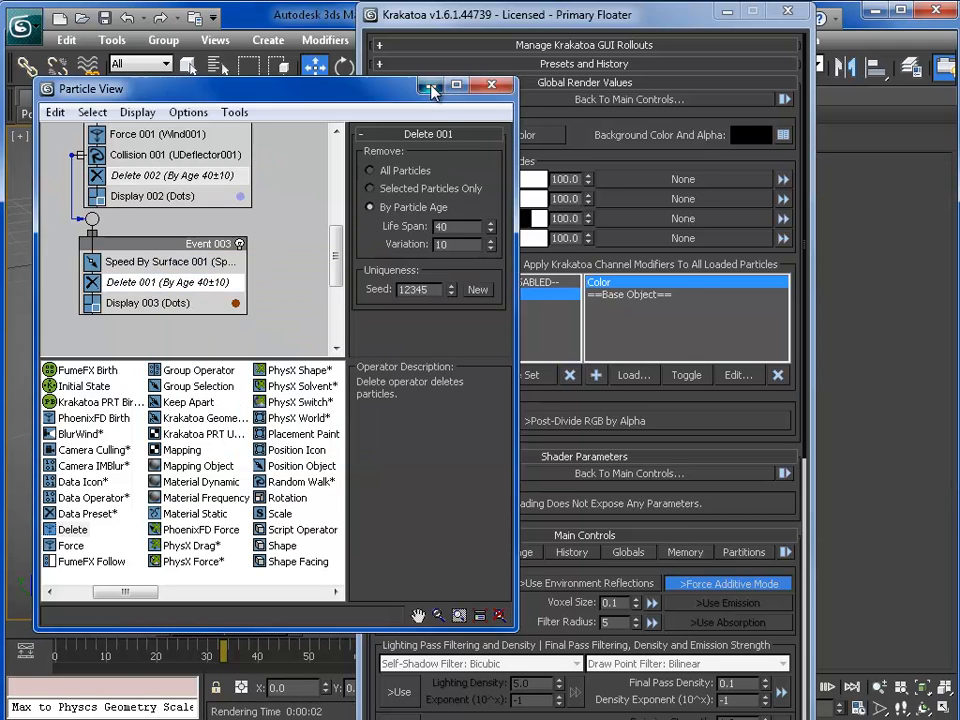
key("shift+q")
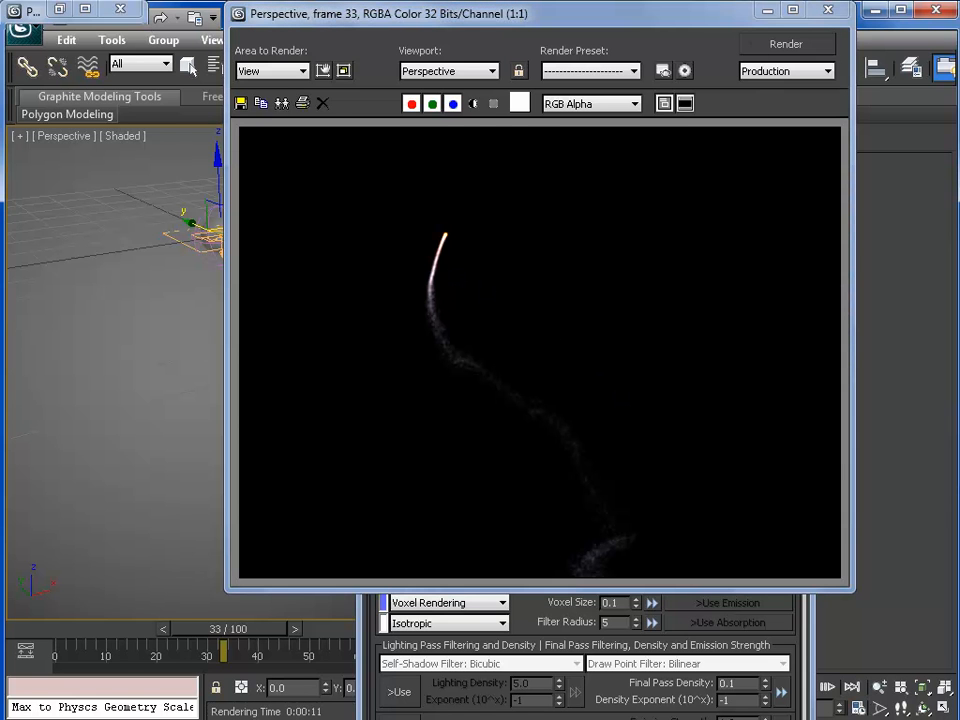
Straighten the Curve operator's line by moving its middle point to about 0.51, 0.49, and render frame 33
key("alt+Tab")
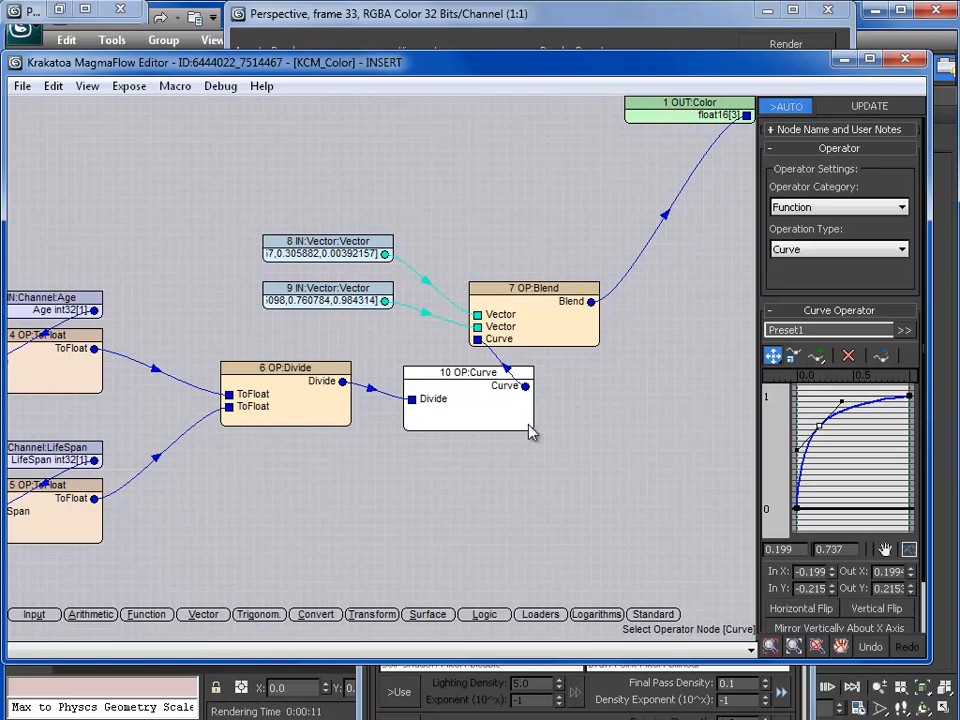
middle_click_drag(521, 469, 531, 474)
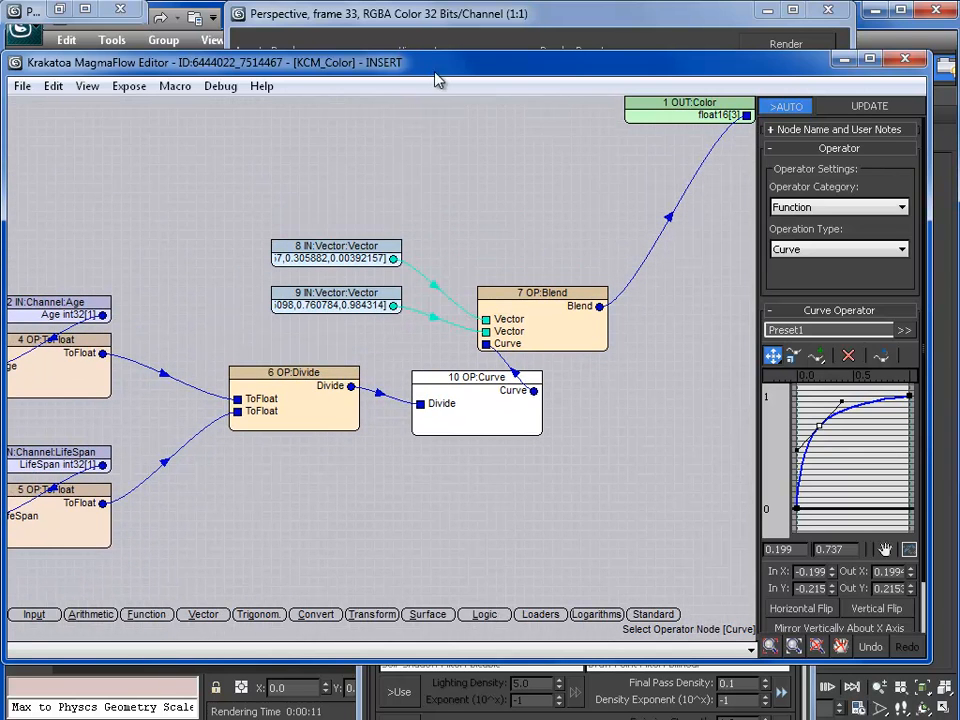
left_click_drag(422, 64, 434, 65)
middle_click_drag(591, 477, 557, 434)
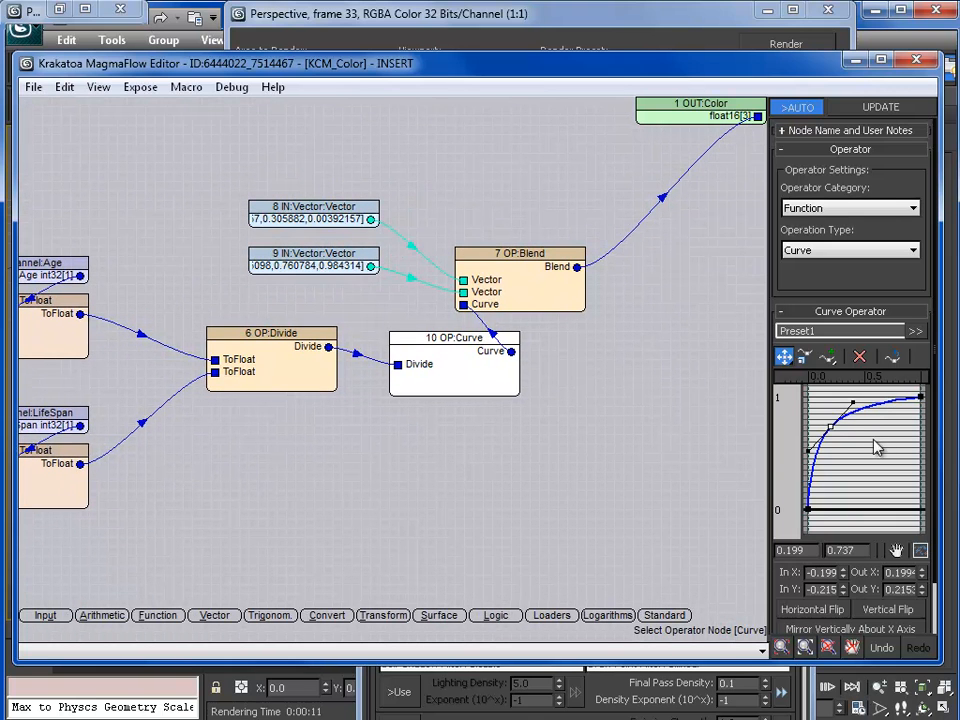
left_click_drag(829, 429, 866, 456)
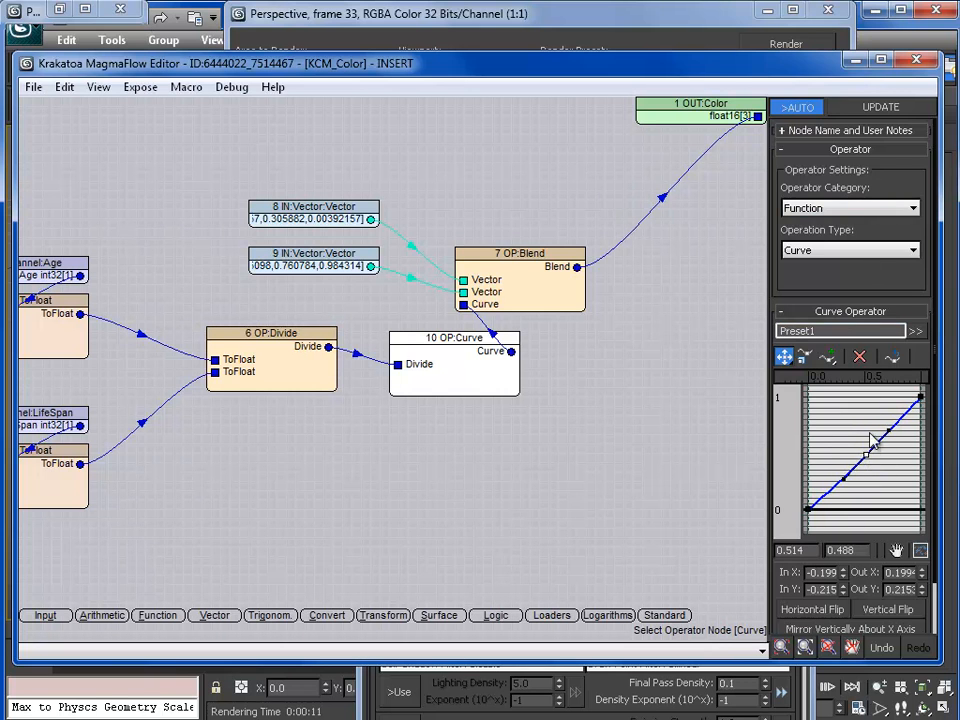
left_click(856, 61)
key("F9")
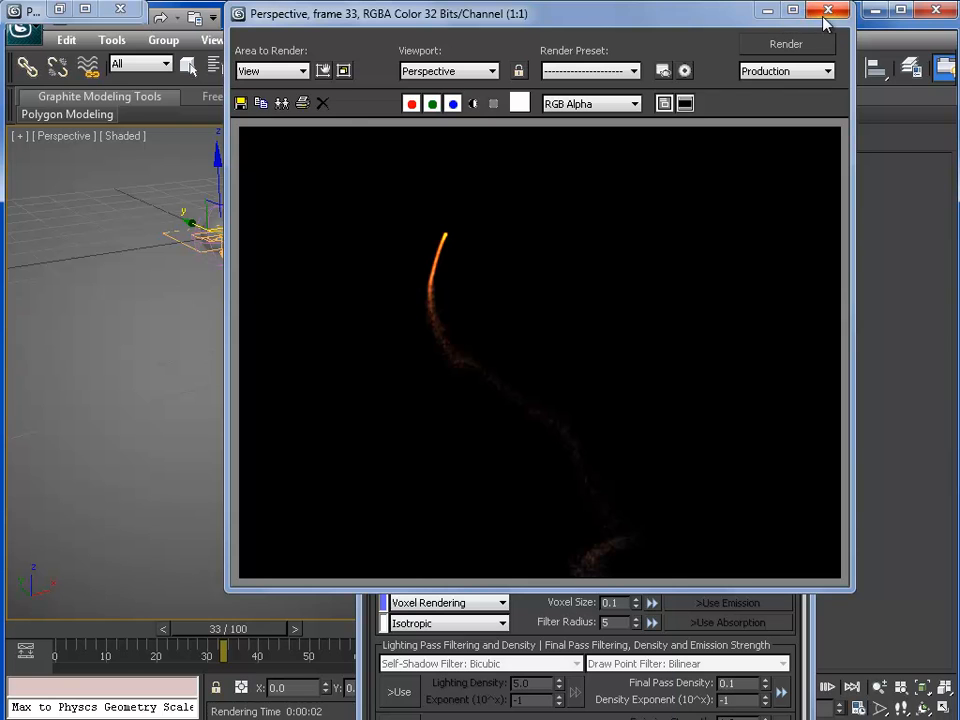
Bow the Curve operator's line slightly upward with its middle point and render frame 33 again
key("alt+Tab")
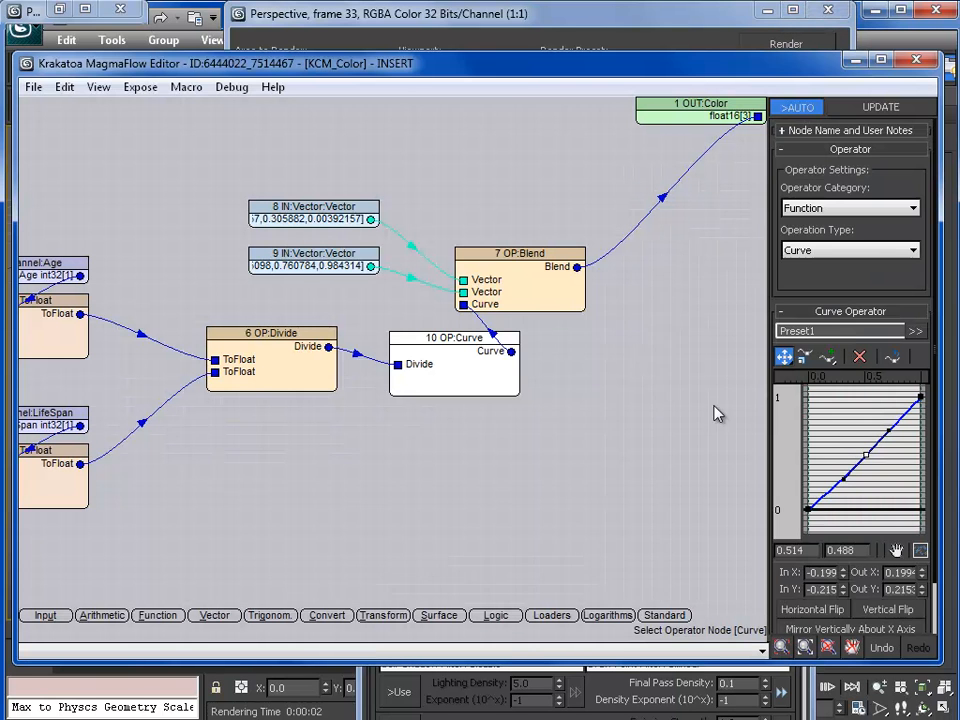
left_click_drag(867, 454, 858, 456)
left_click(814, 45)
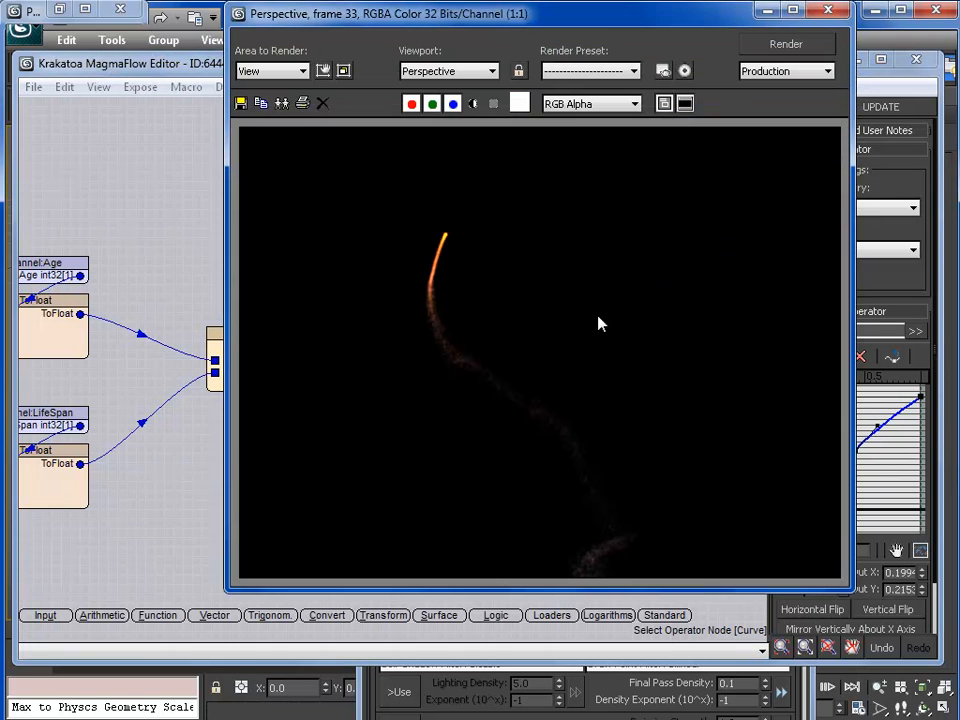
Move the curve's middle point to about 0.37, 0.60 and render frame 33 from a wider perspective view
left_click(855, 452)
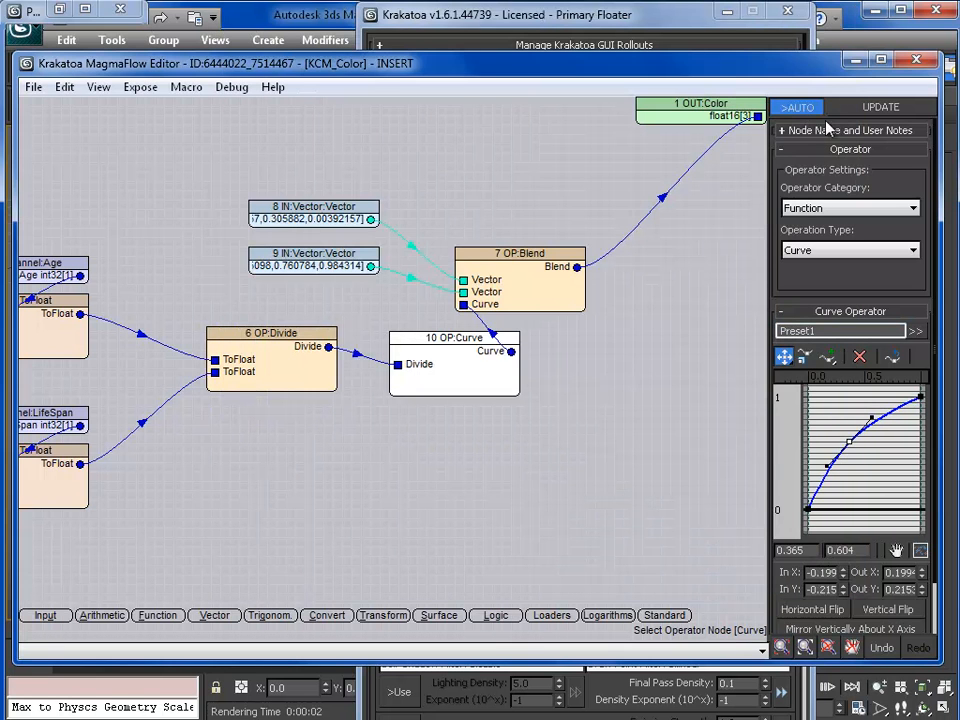
left_click(641, 44)
scroll(163, 443, "down", 2)
middle_click_drag(163, 443, 227, 497)
key("F9")
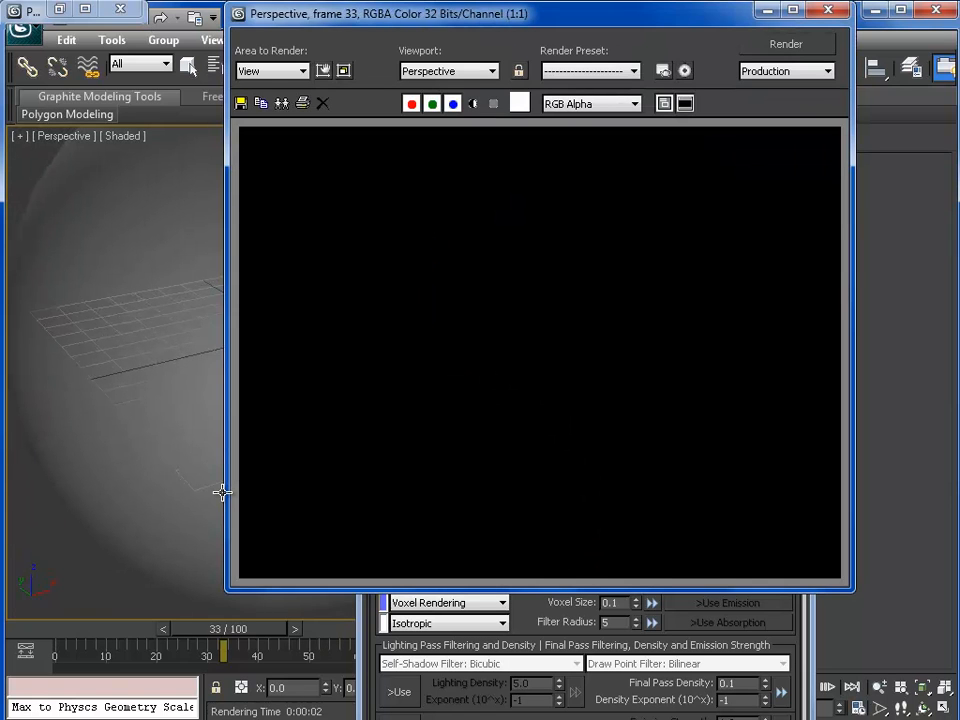